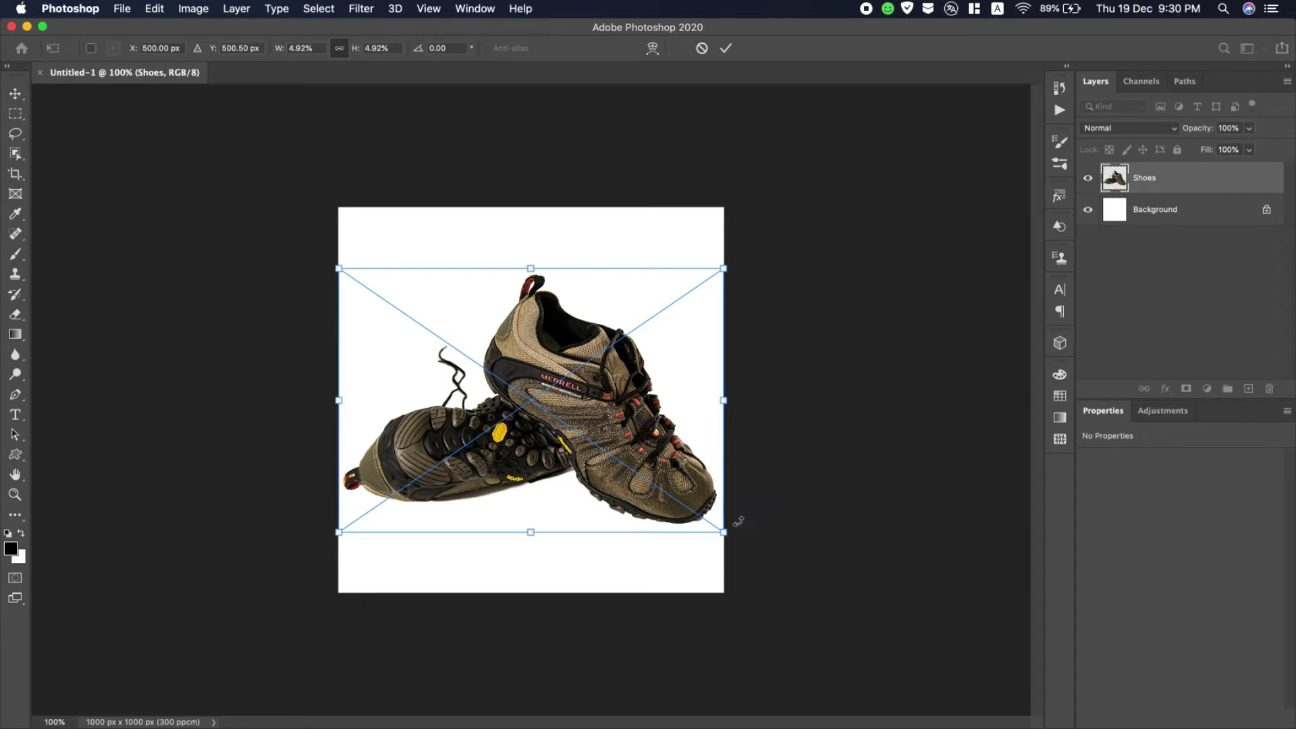
# Scale the placed Shoes image down proportionally about its centre to about 725 px wide and commit the placement.
pyautogui.moveTo(723, 531); pyautogui.dragTo(626, 483)
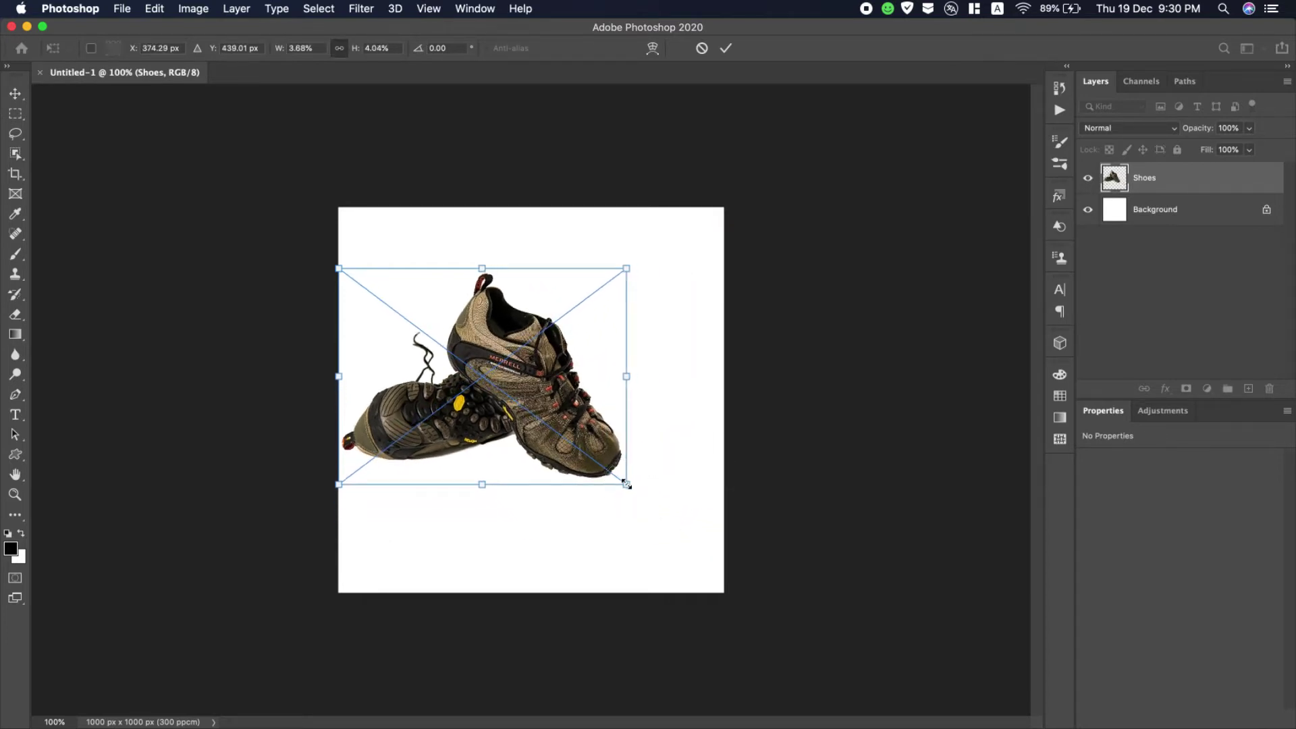
pyautogui.press('super+z')
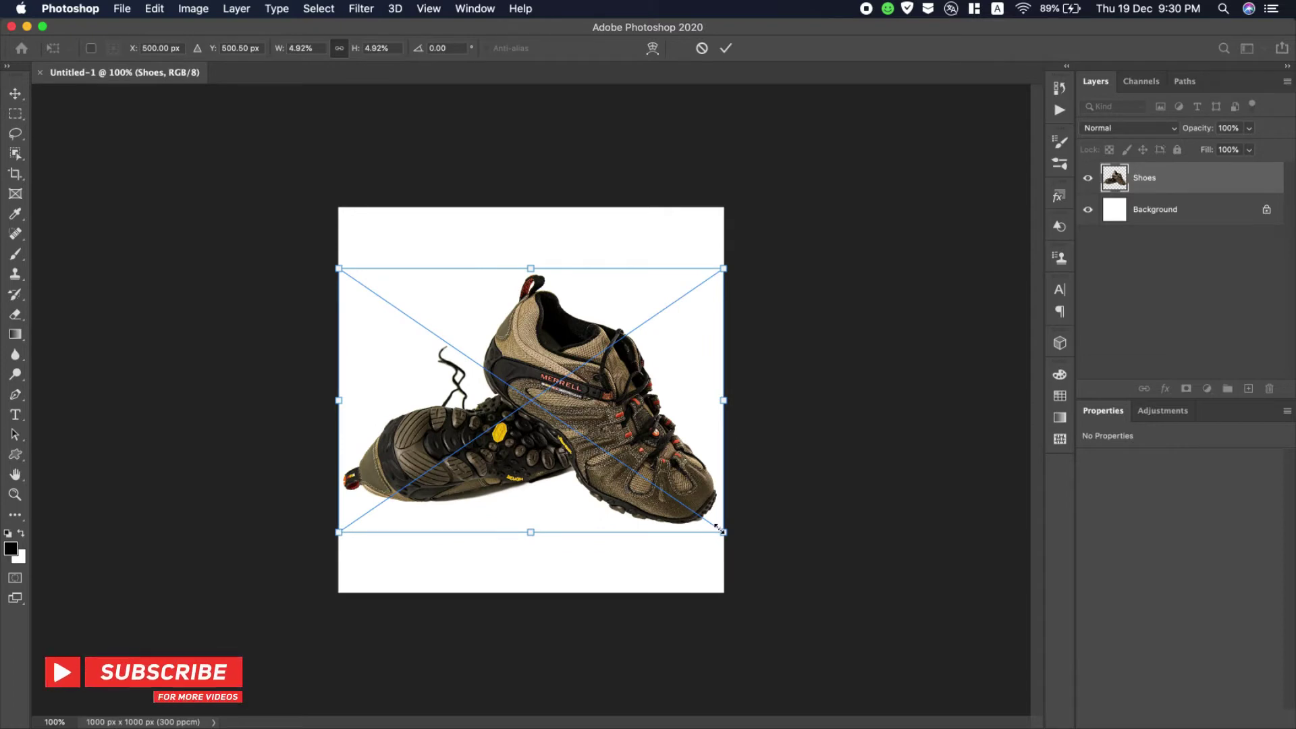
pyautogui.moveTo(723, 531); pyautogui.dragTo(673, 501)
pyautogui.click(727, 48)
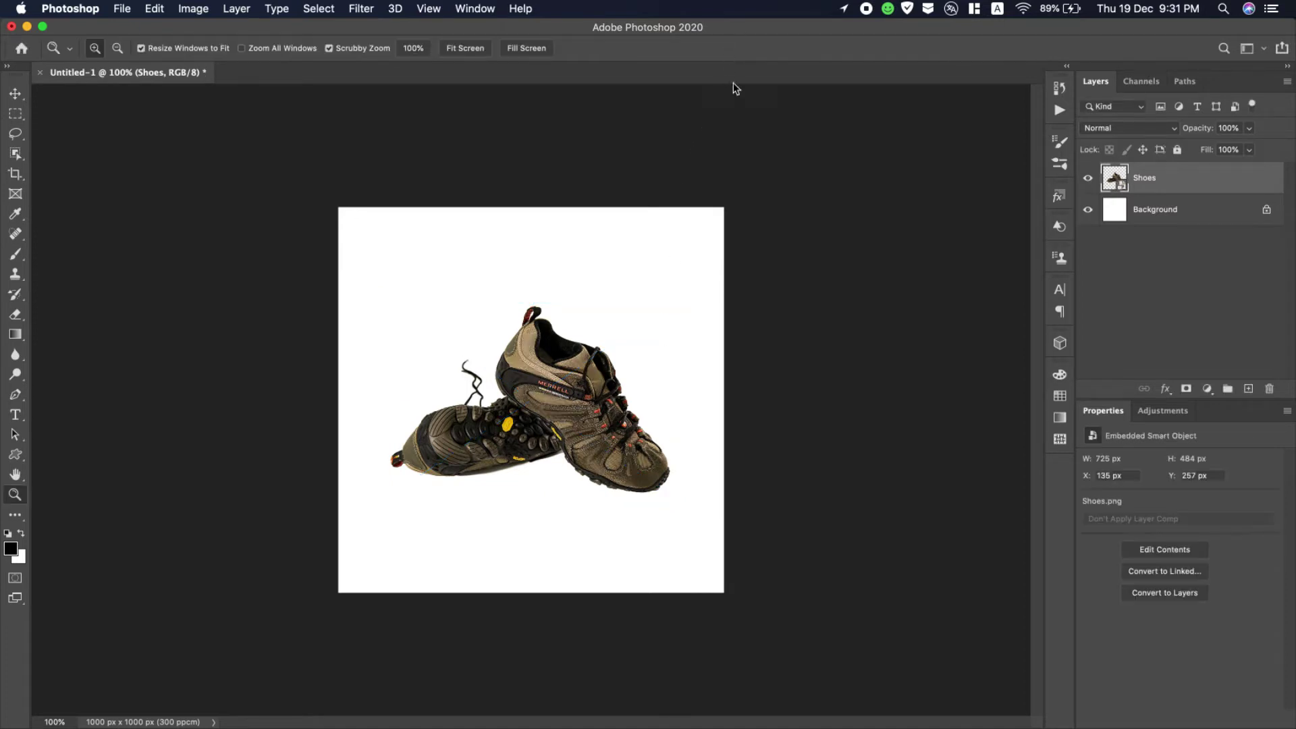
# Add a new layer above Background and paint one soft black dab below the front shoe with a 125 px brush.
pyautogui.click(1171, 222)
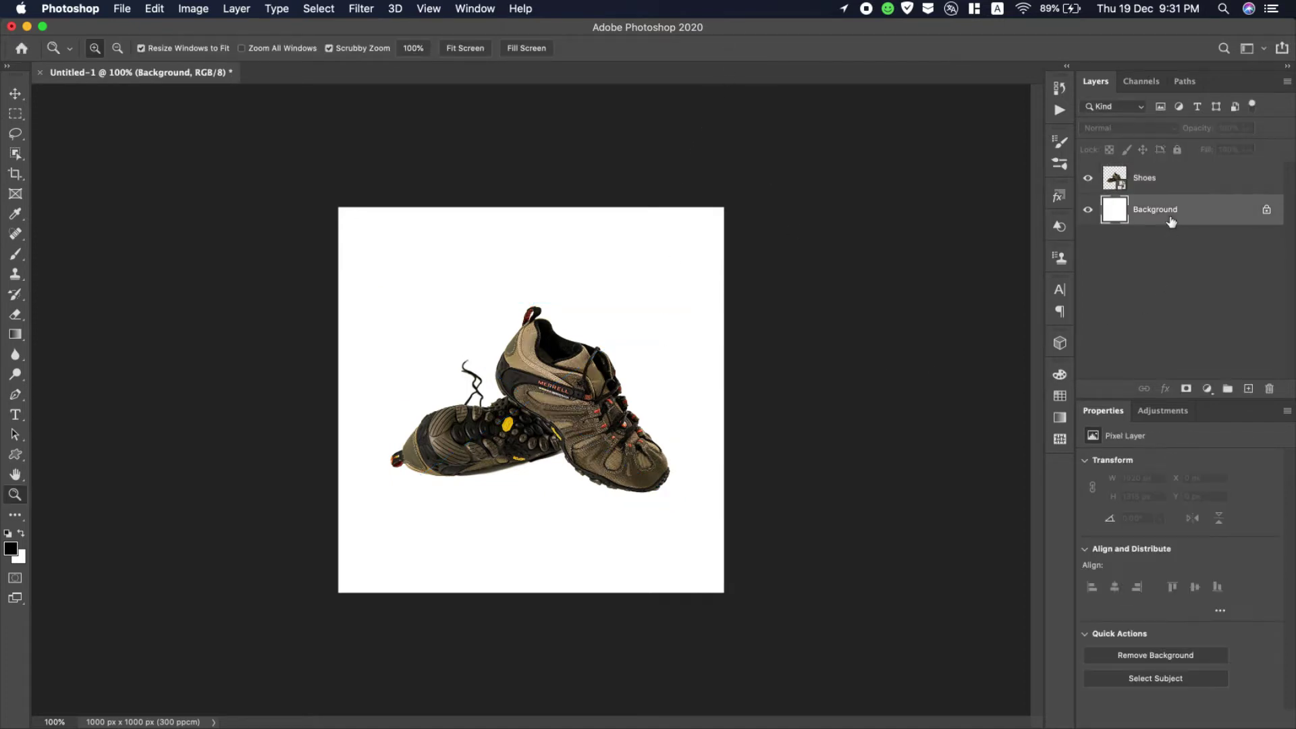
pyautogui.click(1248, 389)
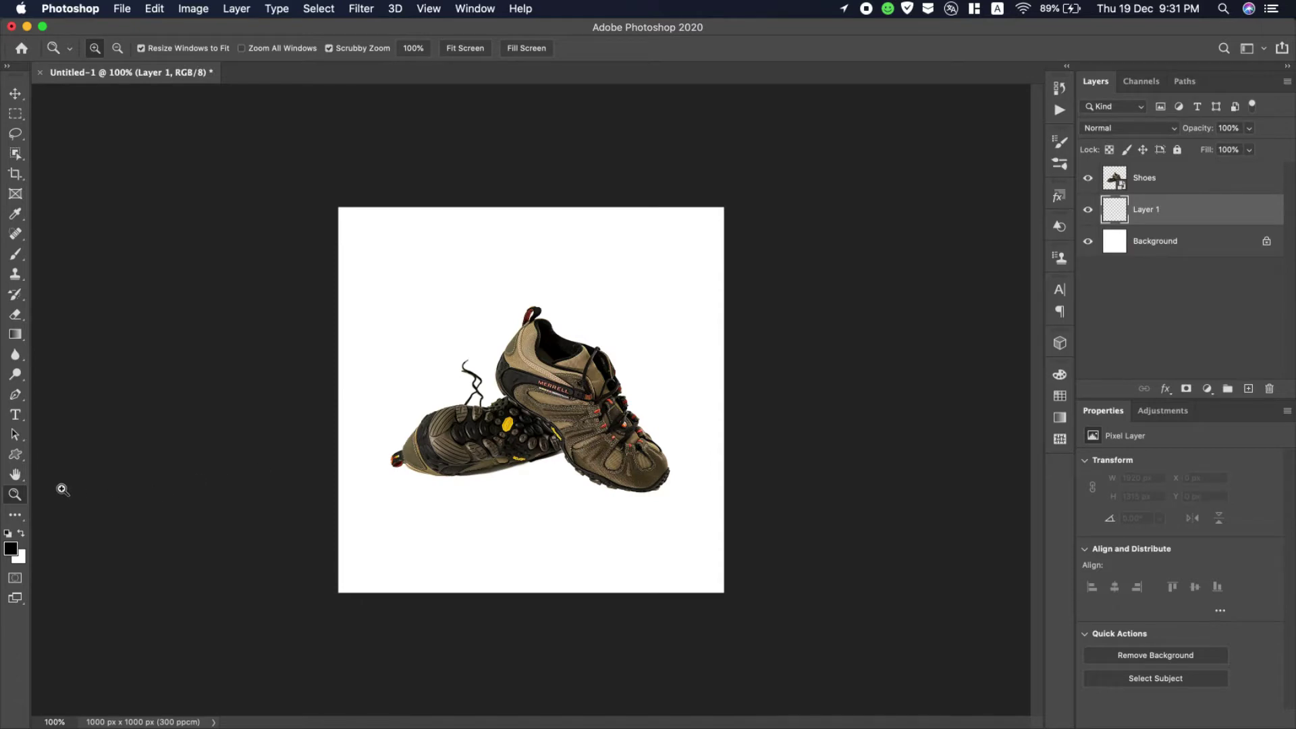
pyautogui.click(584, 461)
pyautogui.click(582, 462)
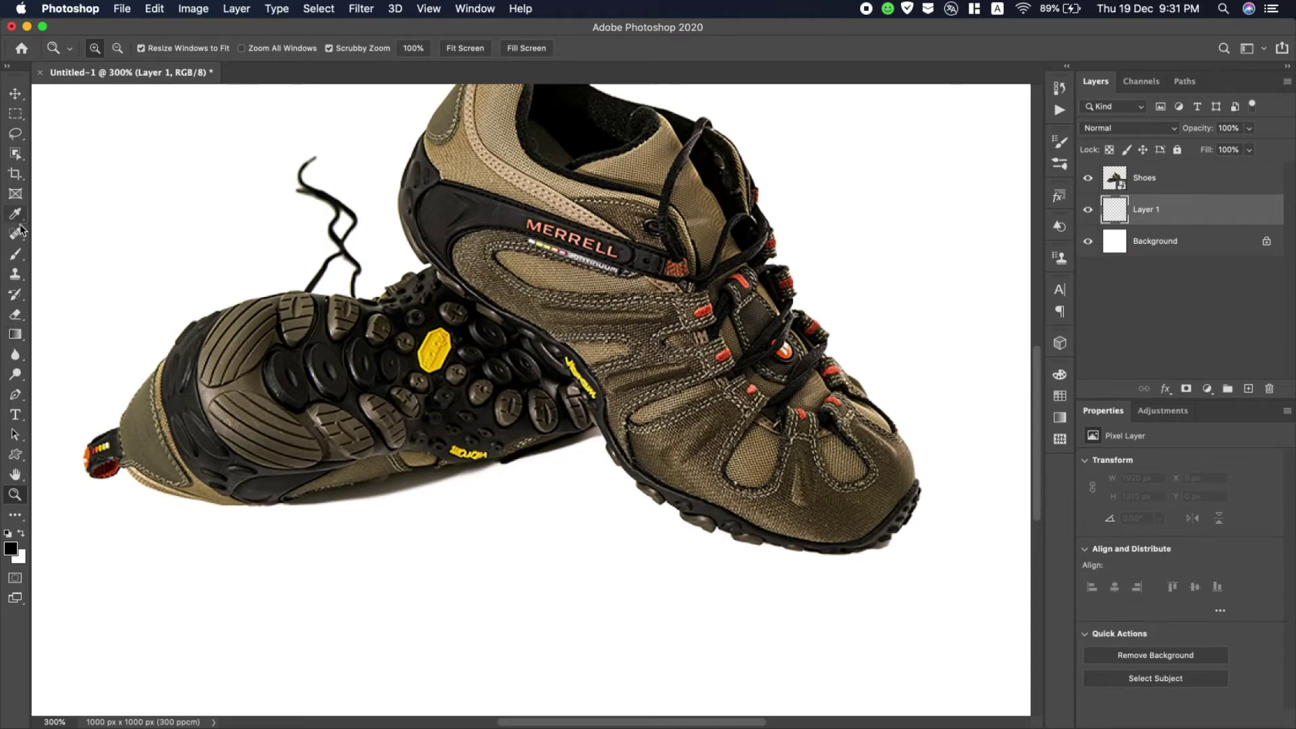
pyautogui.click(16, 257)
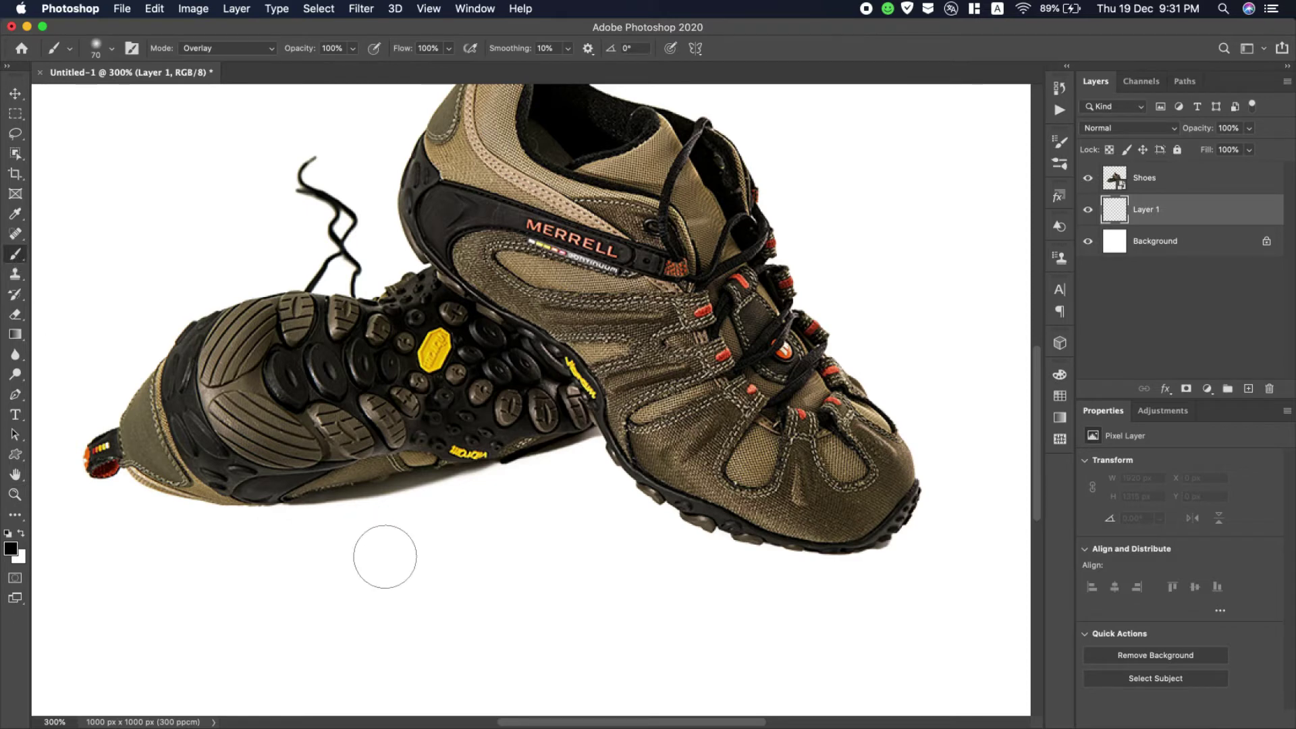
pyautogui.press(']')
pyautogui.press(']')
pyautogui.press(']')
pyautogui.press(']')
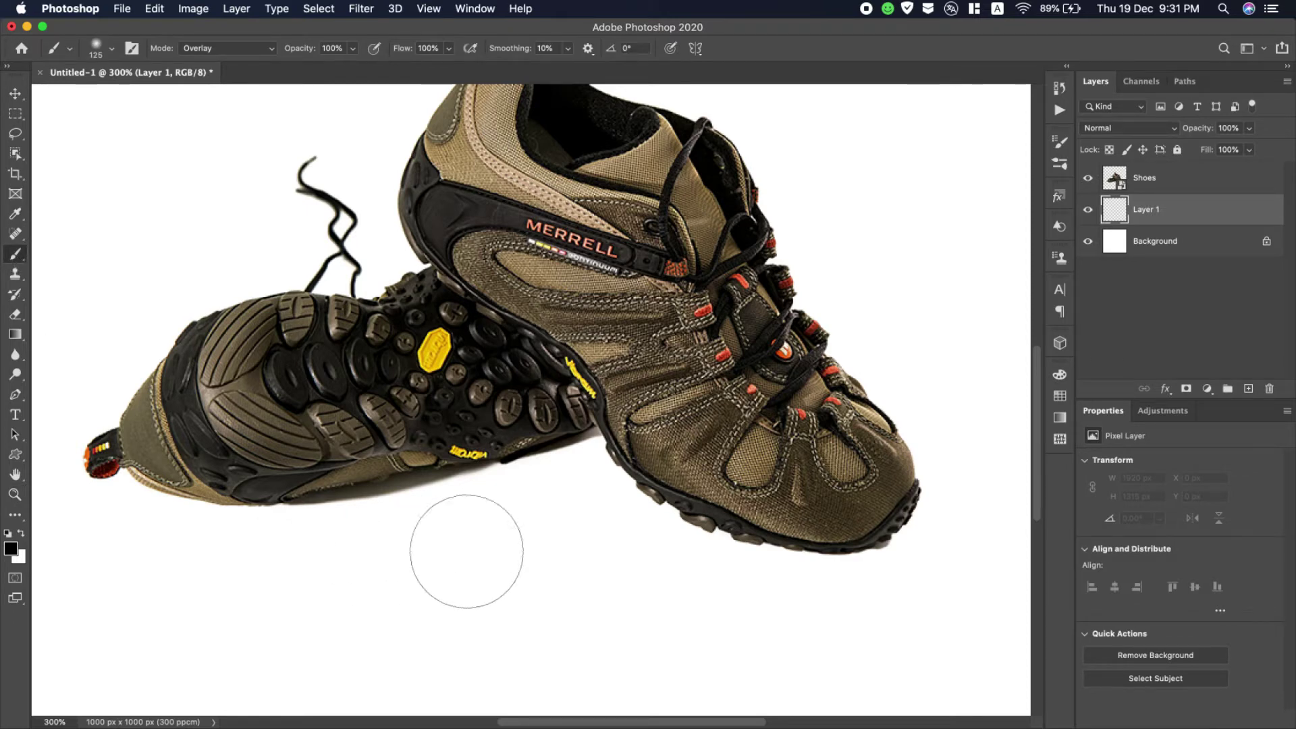
pyautogui.click(702, 583)
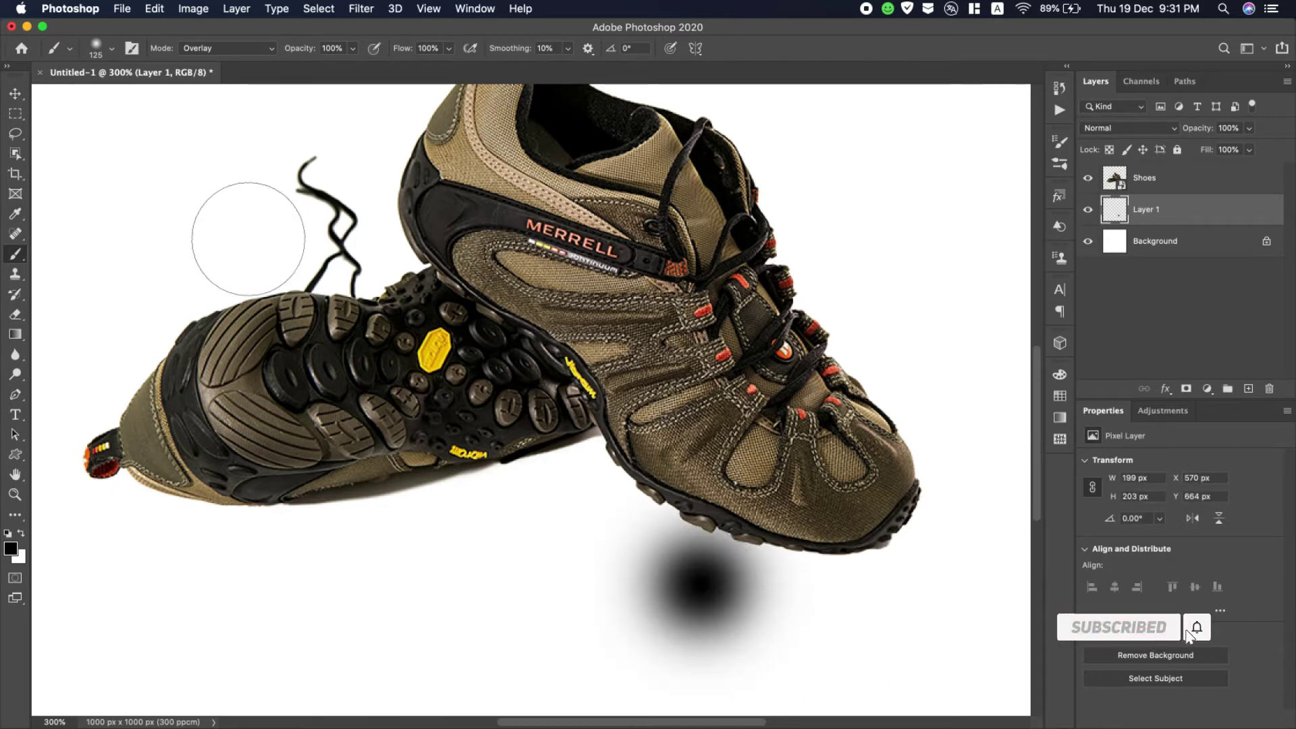
# Free-transform the dab into a flat, wide shadow strip about 230% wide and 14% high beneath the front shoe.
pyautogui.press('super+t')
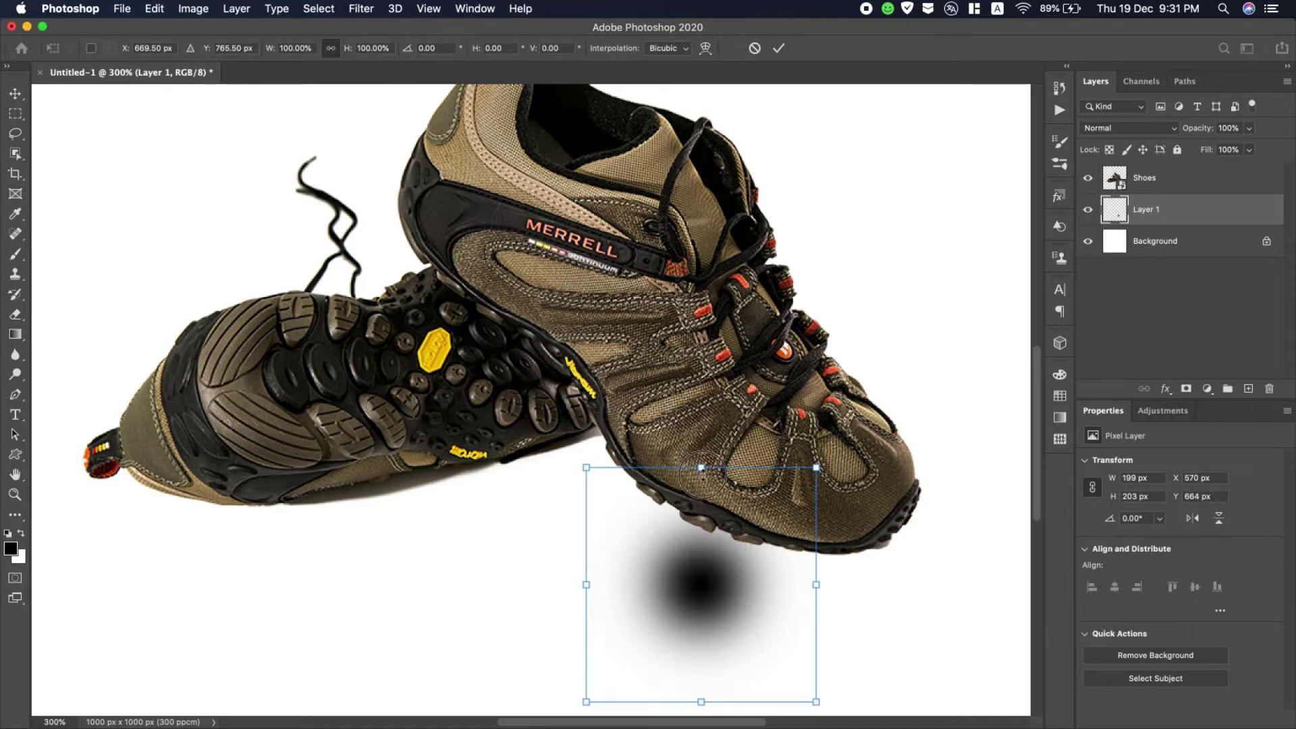
pyautogui.moveTo(702, 471)
pyautogui.mouseDown()
pyautogui.moveTo(716, 684)
pyautogui.moveTo(787, 579)
pyautogui.moveTo(830, 574)
pyautogui.mouseUp()
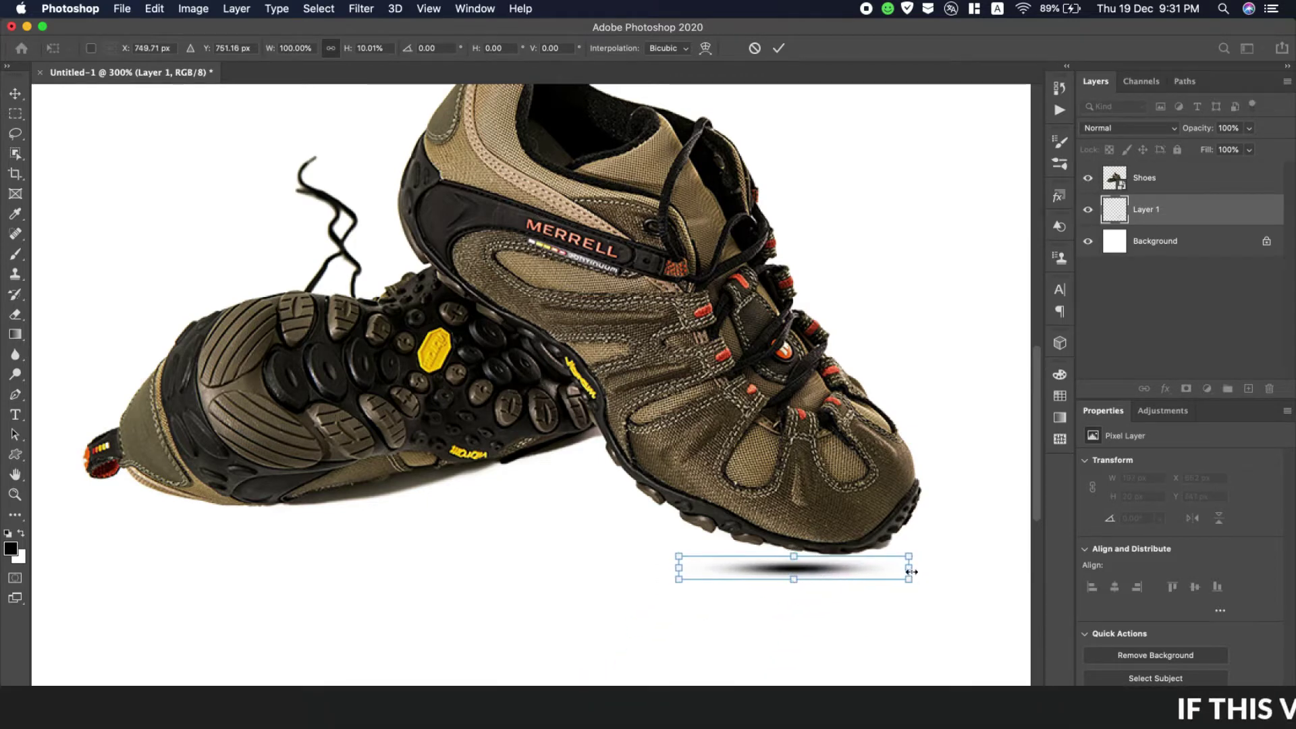
pyautogui.moveTo(910, 569); pyautogui.dragTo(1005, 559)
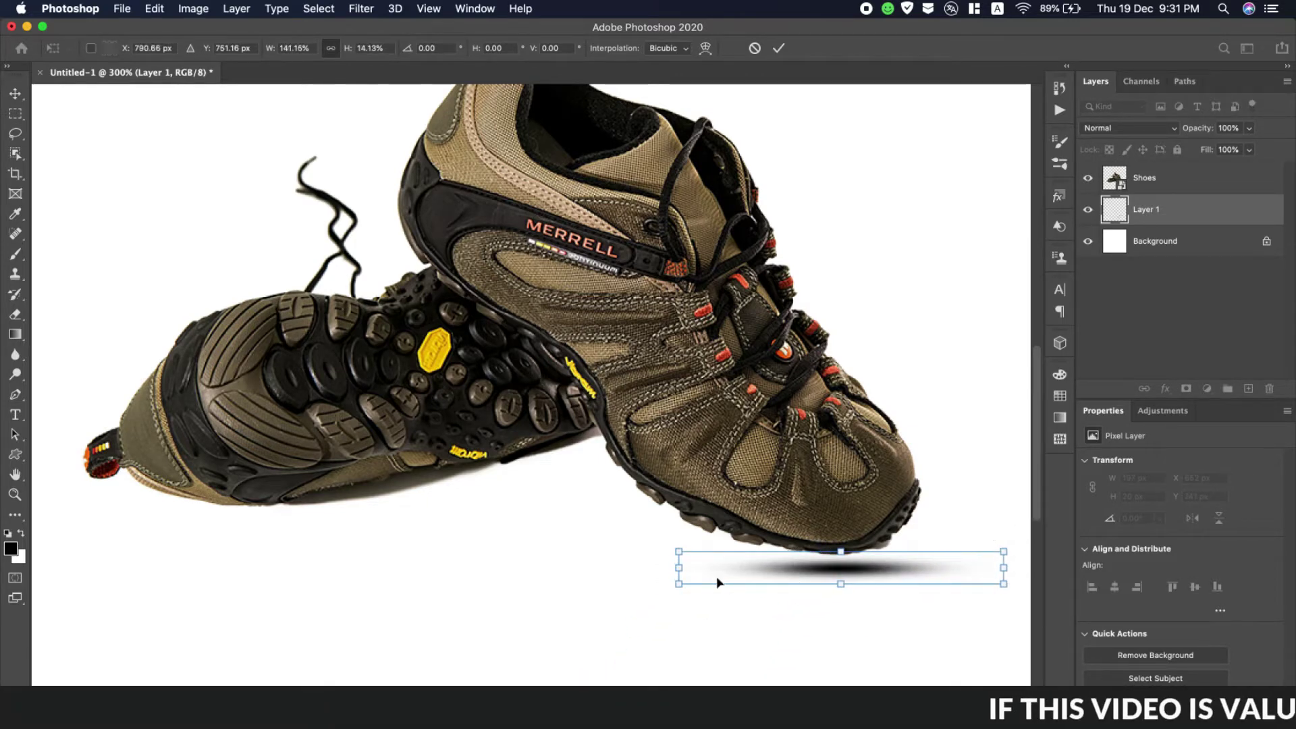
pyautogui.click(680, 566)
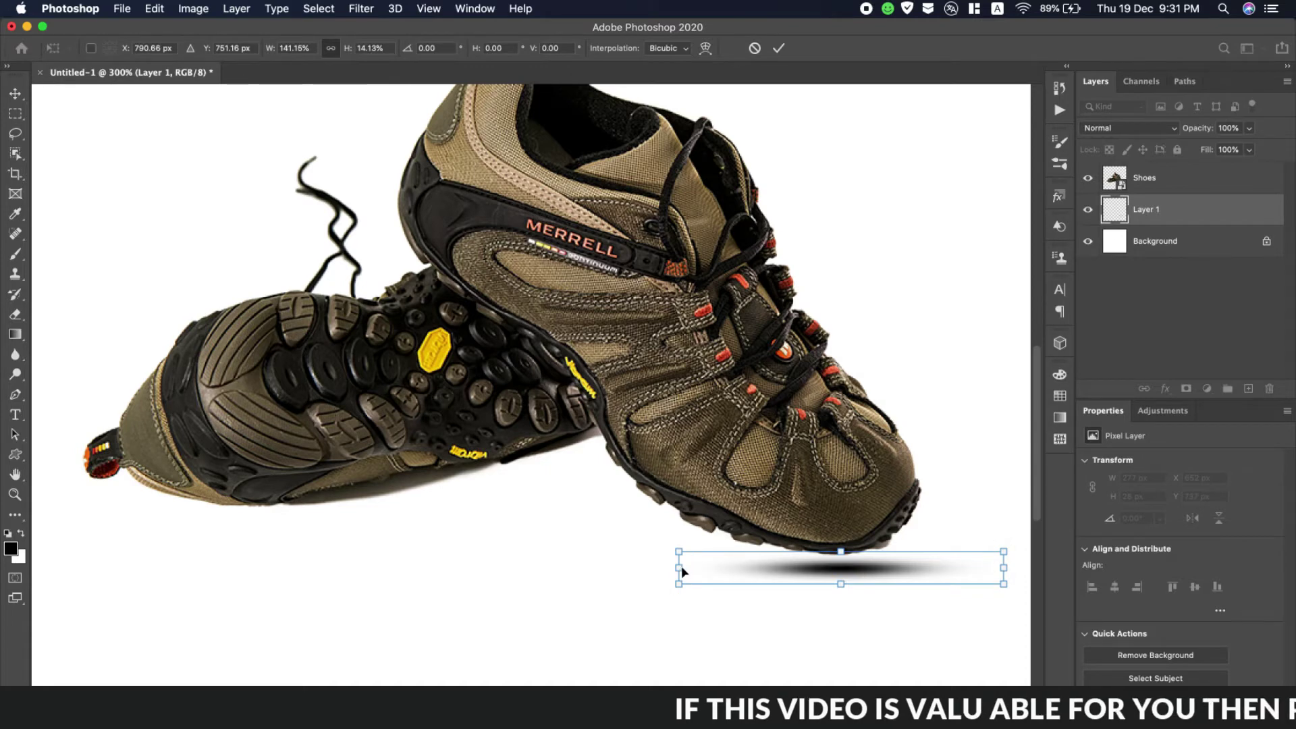
pyautogui.moveTo(680, 569); pyautogui.dragTo(455, 567)
# Rotate the shadow strip about 7.6° to follow the front shoe's sole, move it against the sole and commit the transform.
pyautogui.moveTo(771, 577)
pyautogui.mouseDown()
pyautogui.moveTo(824, 569)
pyautogui.moveTo(763, 567)
pyautogui.mouseUp()
pyautogui.moveTo(984, 587); pyautogui.dragTo(974, 623)
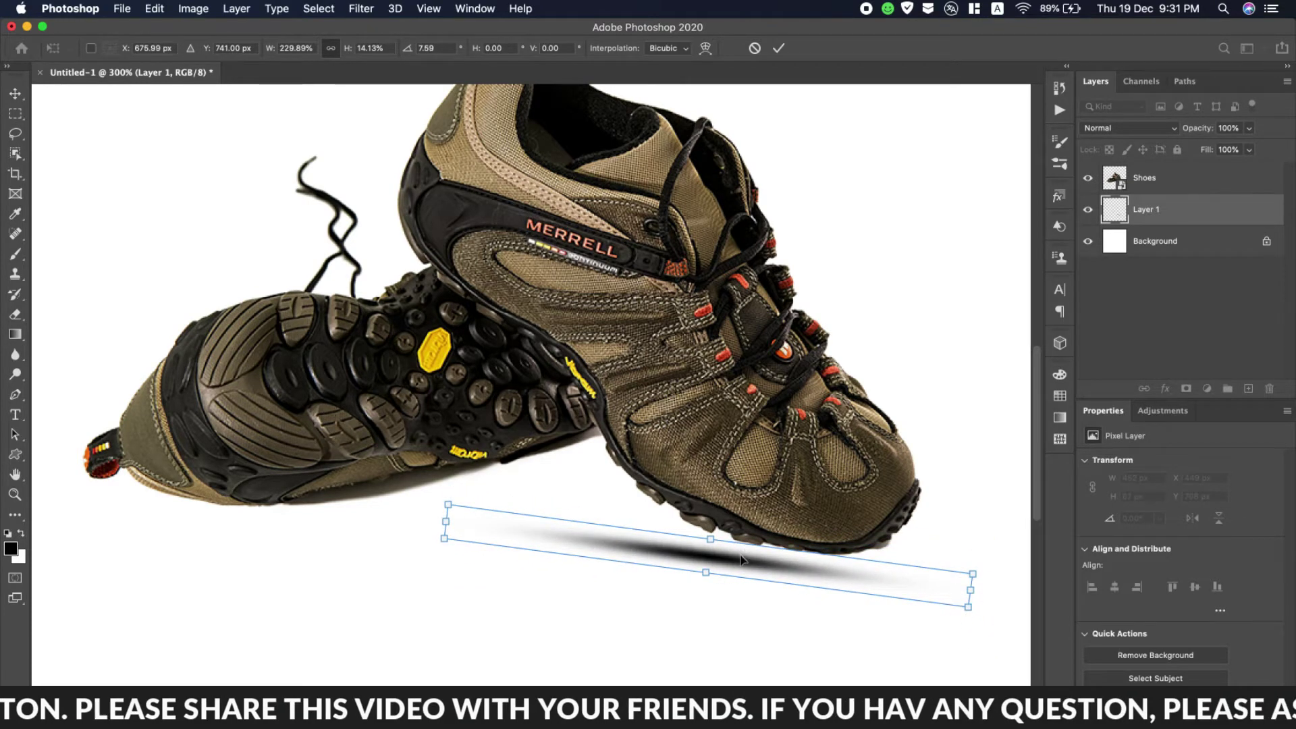
pyautogui.moveTo(740, 559); pyautogui.dragTo(776, 553)
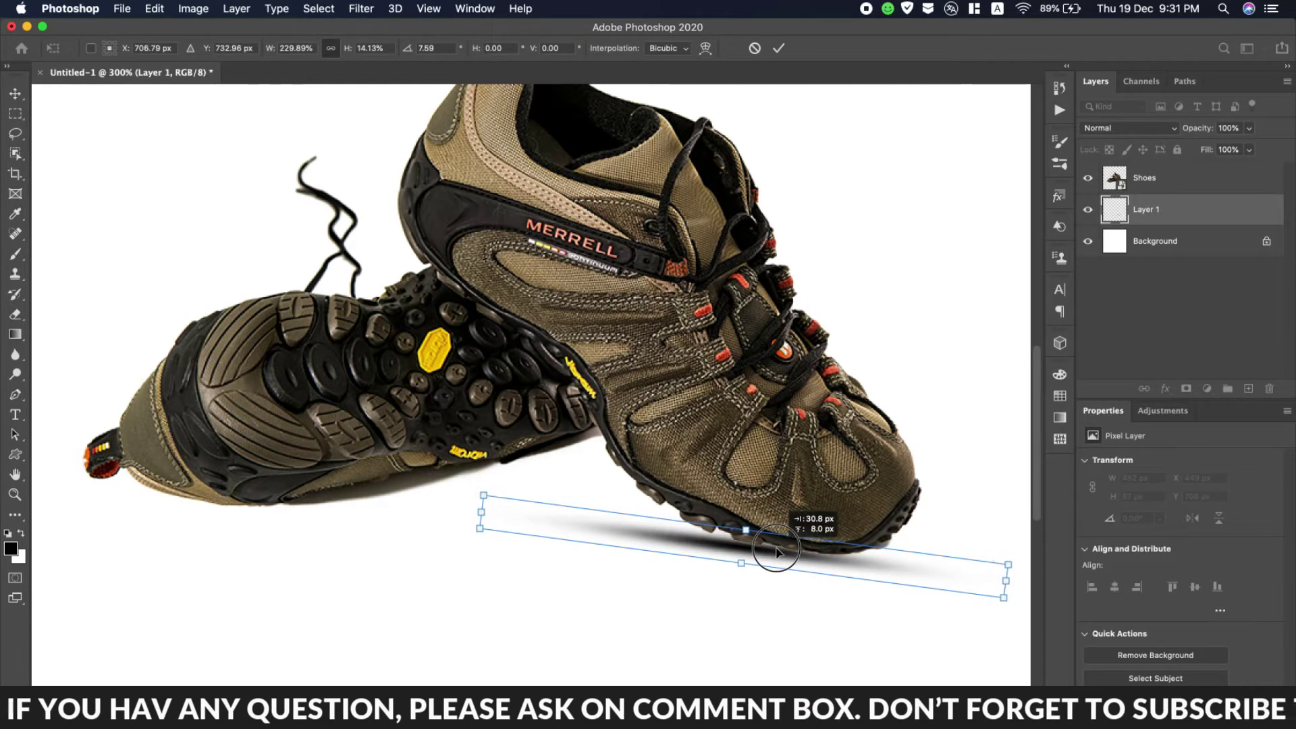
pyautogui.moveTo(777, 550); pyautogui.dragTo(776, 552)
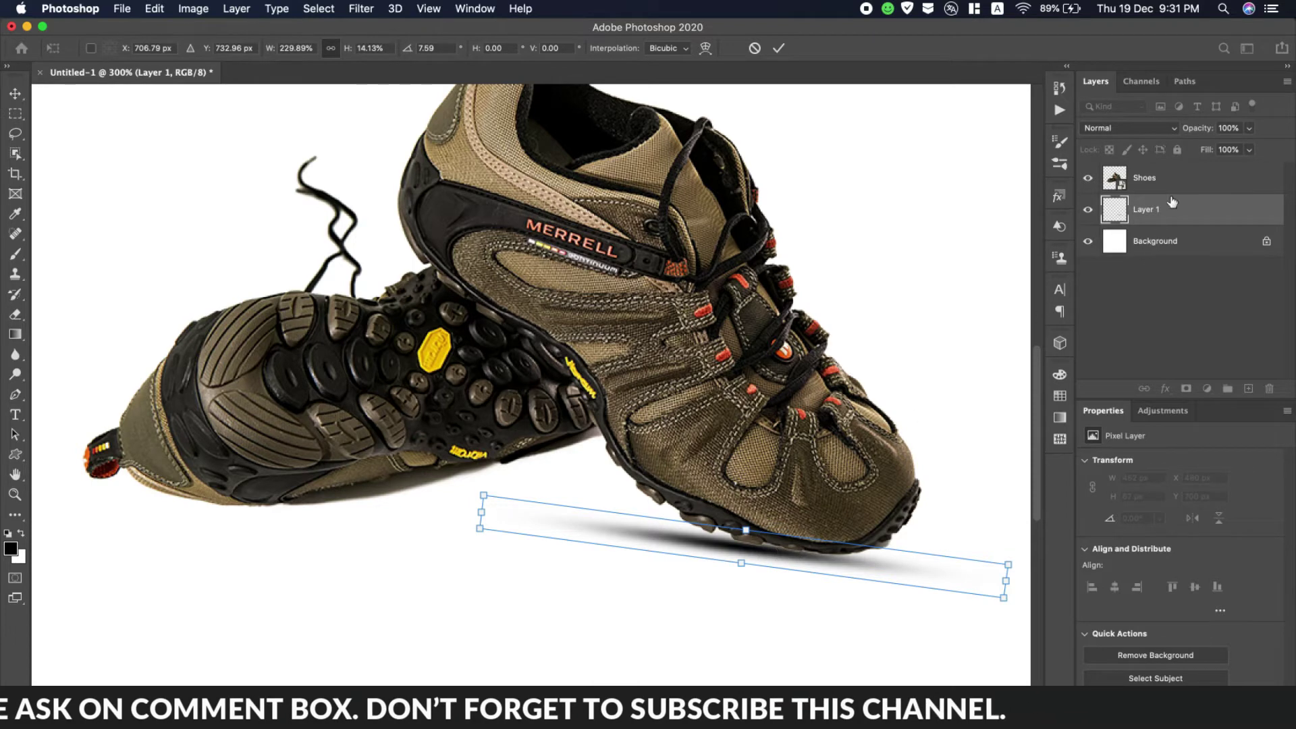
pyautogui.click(778, 48)
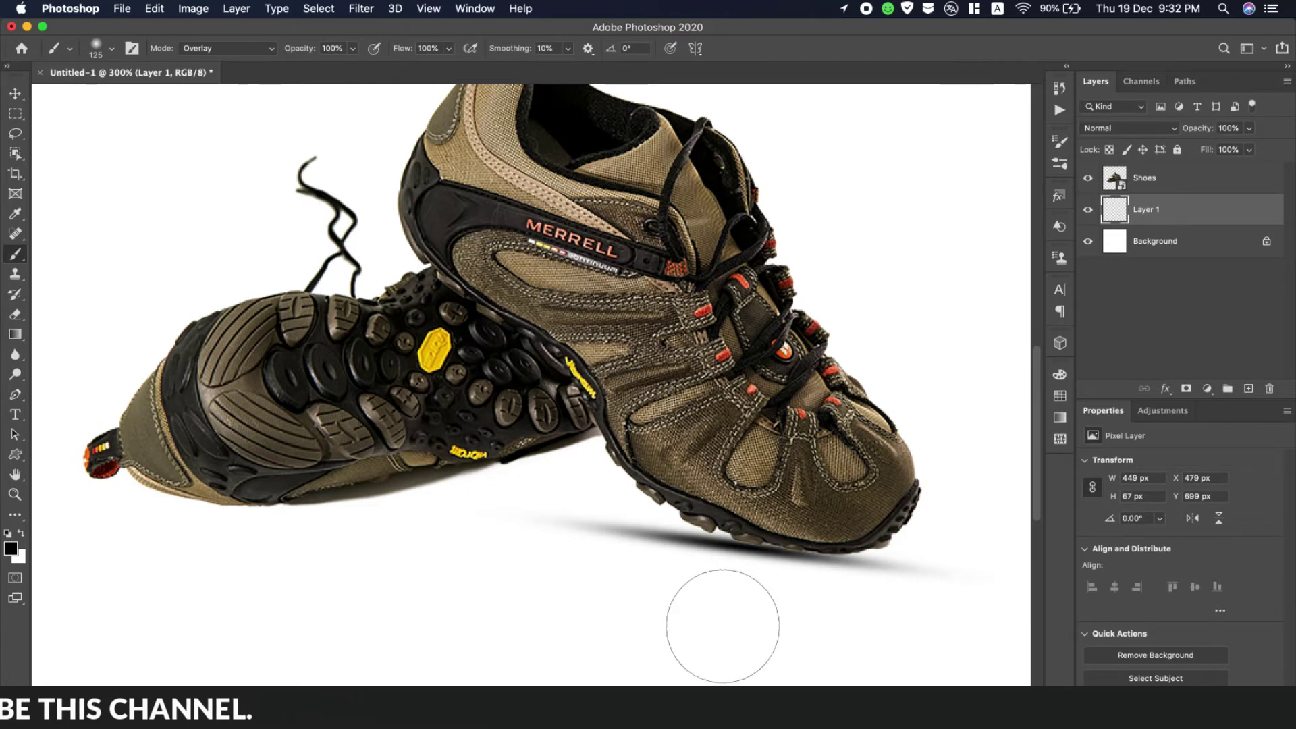
# Nudge the shadow closer under the front shoe's sole, to about X 484 px and Y 698 px.
pyautogui.click(14, 94)
pyautogui.press('Up')
pyautogui.press('Up')
pyautogui.press('Up')
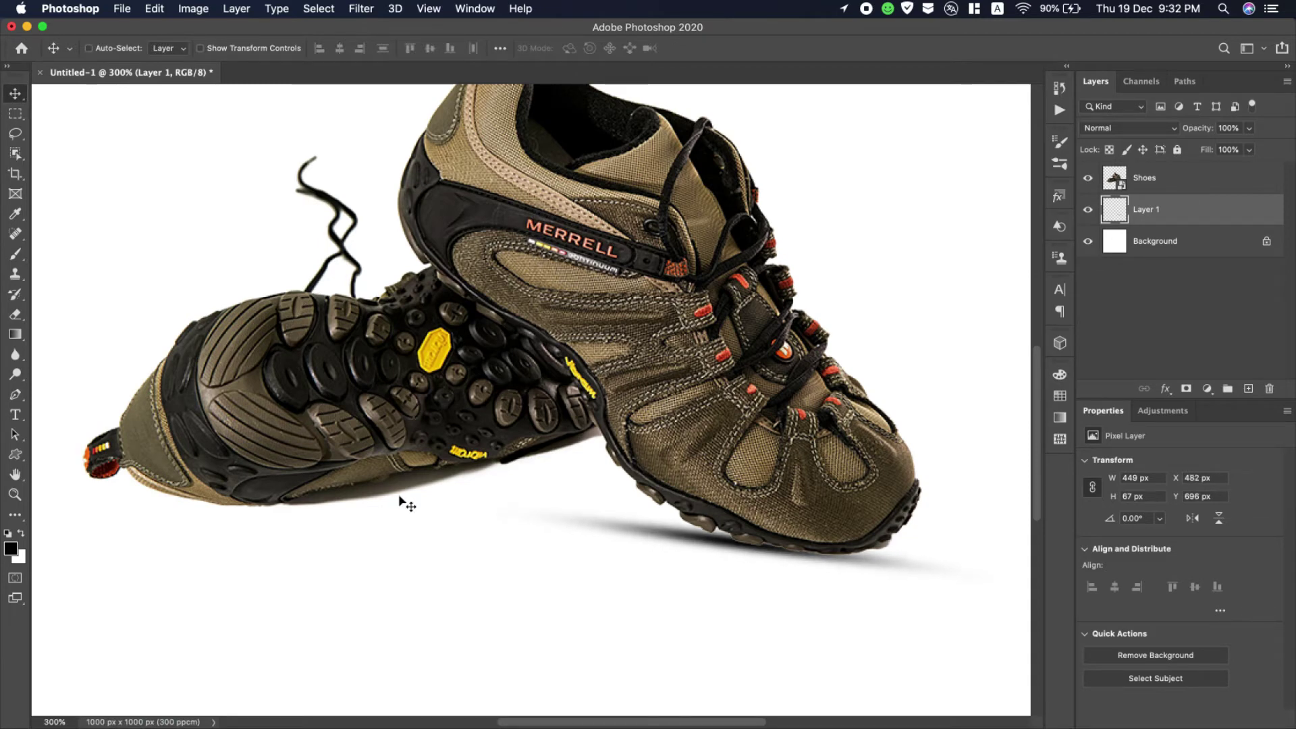
pyautogui.press('Down')
pyautogui.press('Down')
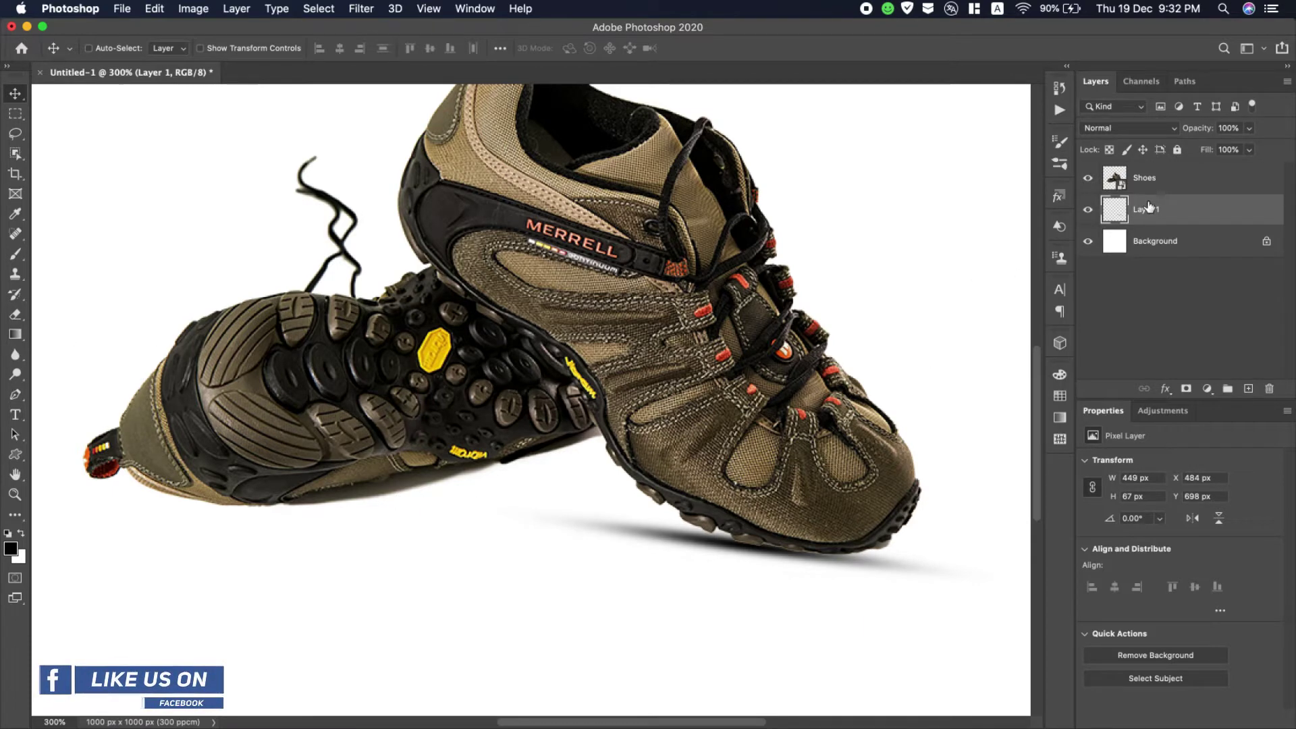
# Add a layer mask to Layer 1 and set the brush to black in Normal mode.
pyautogui.click(1186, 389)
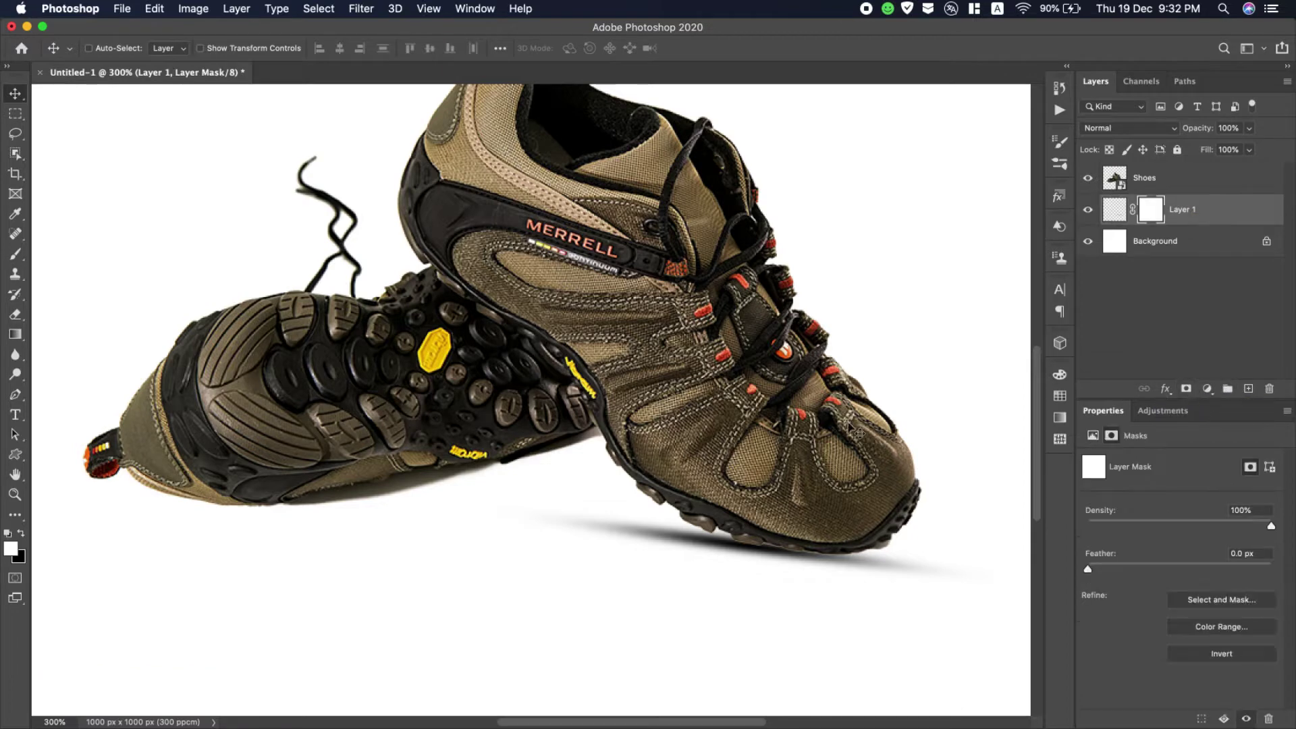
pyautogui.click(19, 254)
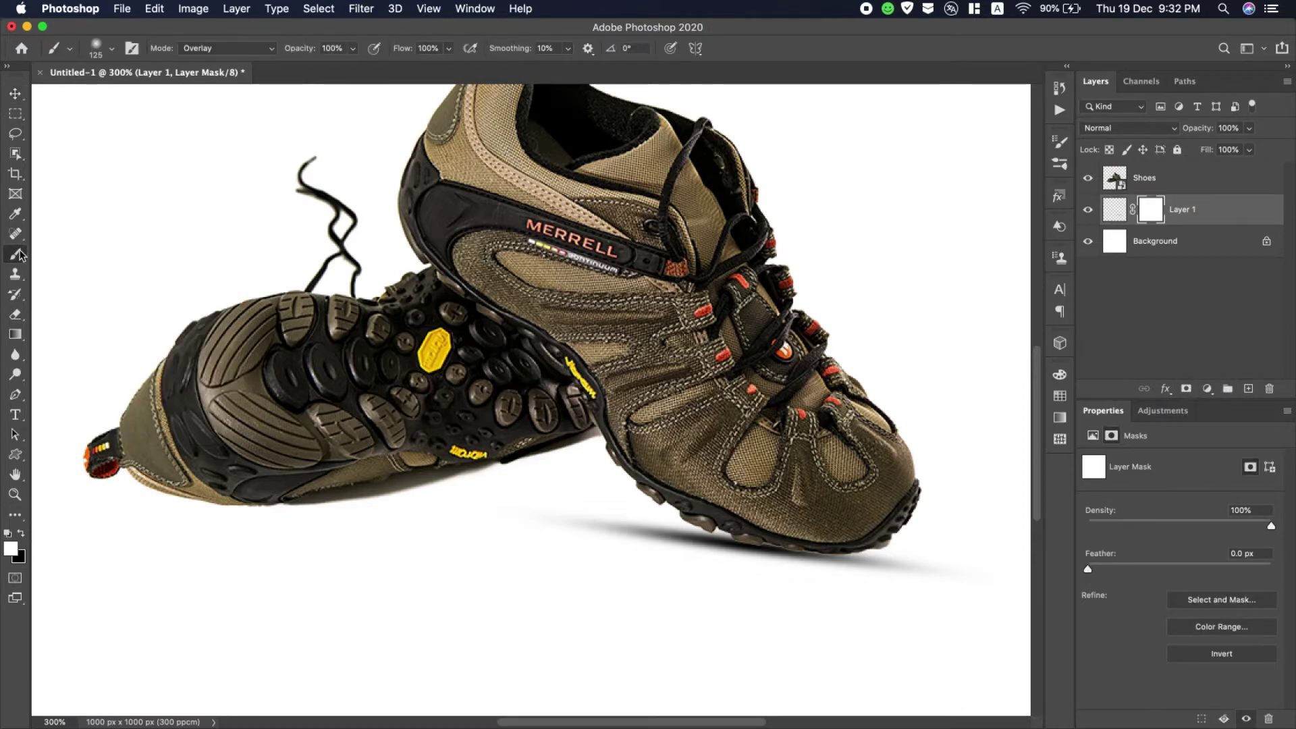
pyautogui.click(20, 534)
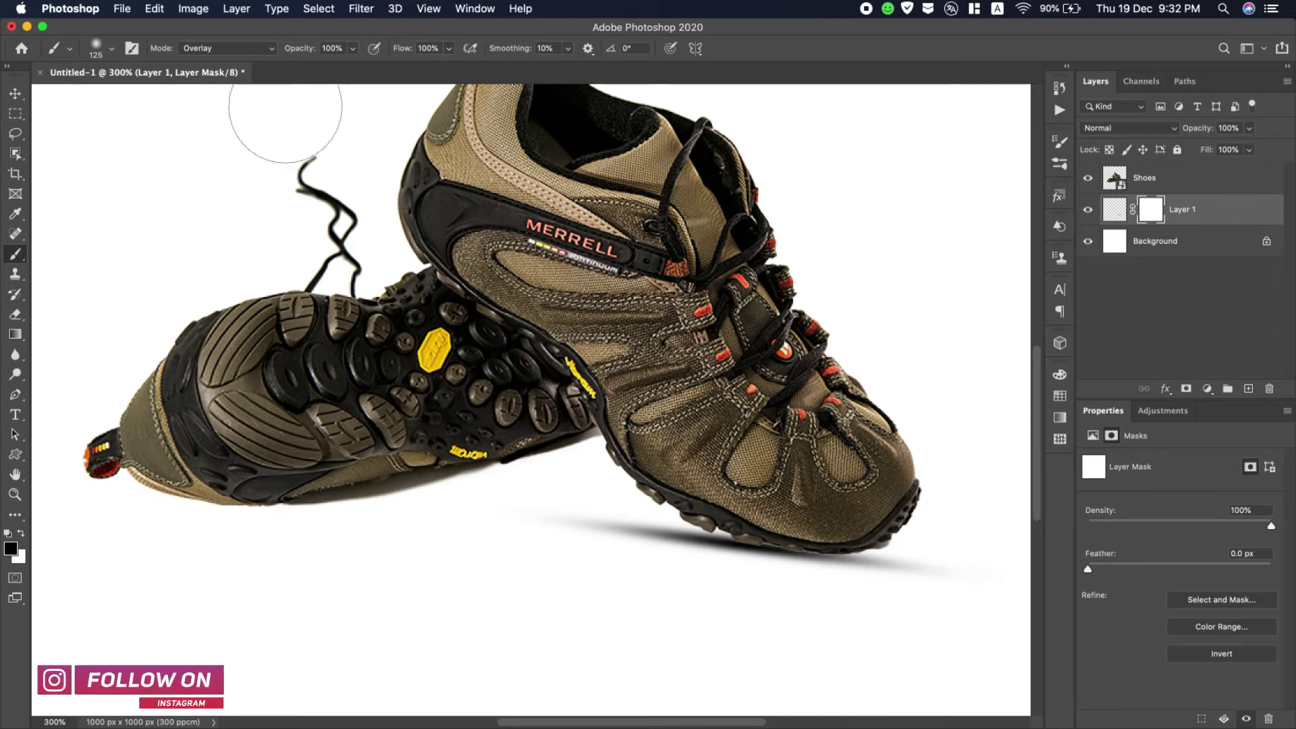
pyautogui.click(226, 48)
pyautogui.scroll(5, 226, 60)
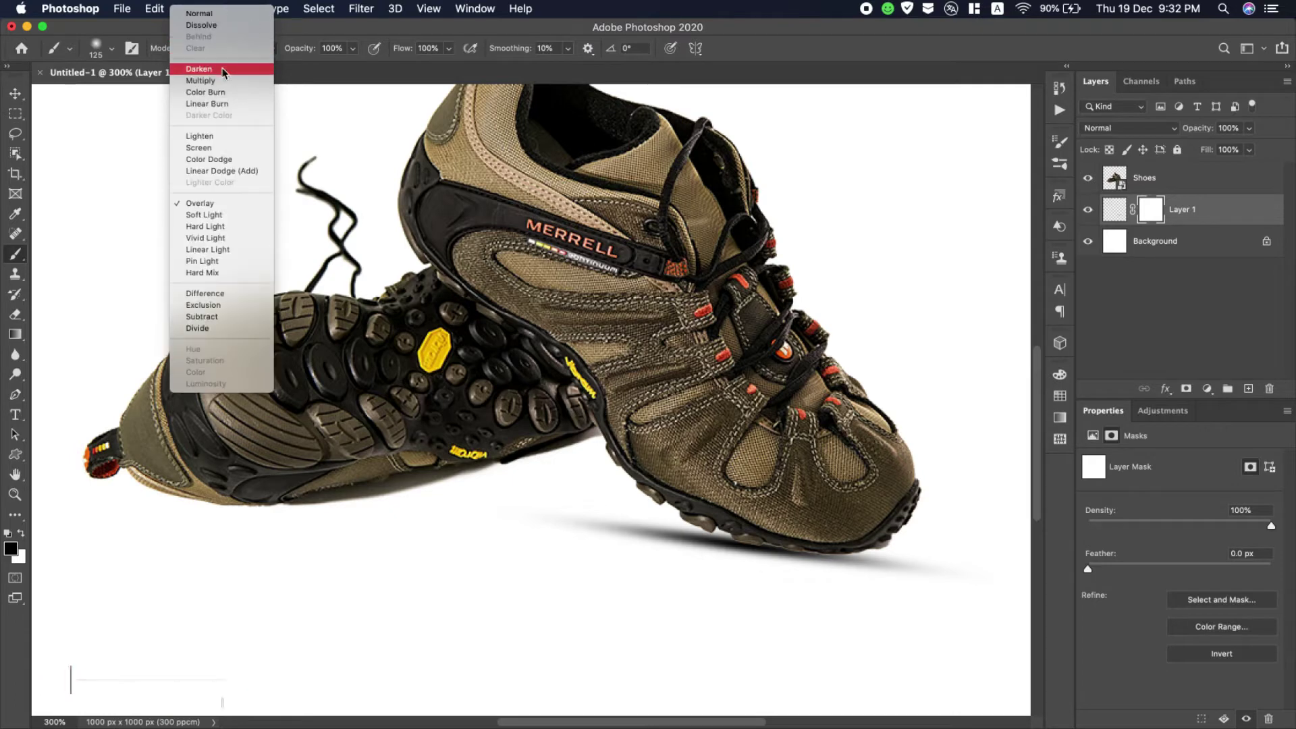
pyautogui.click(211, 14)
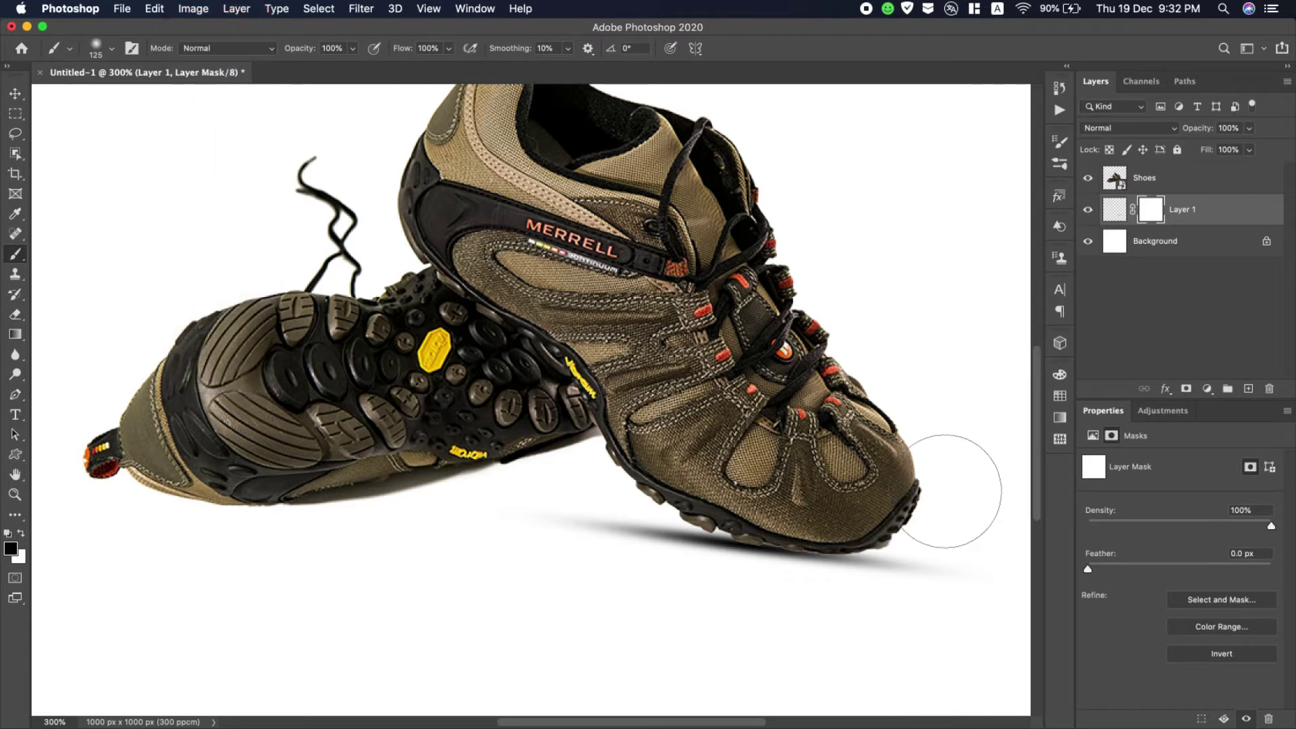
# Paint on the mask to hide the shadow's end beyond the front shoe's toe.
pyautogui.moveTo(878, 577)
pyautogui.mouseDown()
pyautogui.moveTo(954, 511)
pyautogui.moveTo(966, 556)
pyautogui.moveTo(947, 571)
pyautogui.moveTo(1007, 522)
pyautogui.moveTo(935, 591)
pyautogui.mouseUp()
pyautogui.press('super+z')
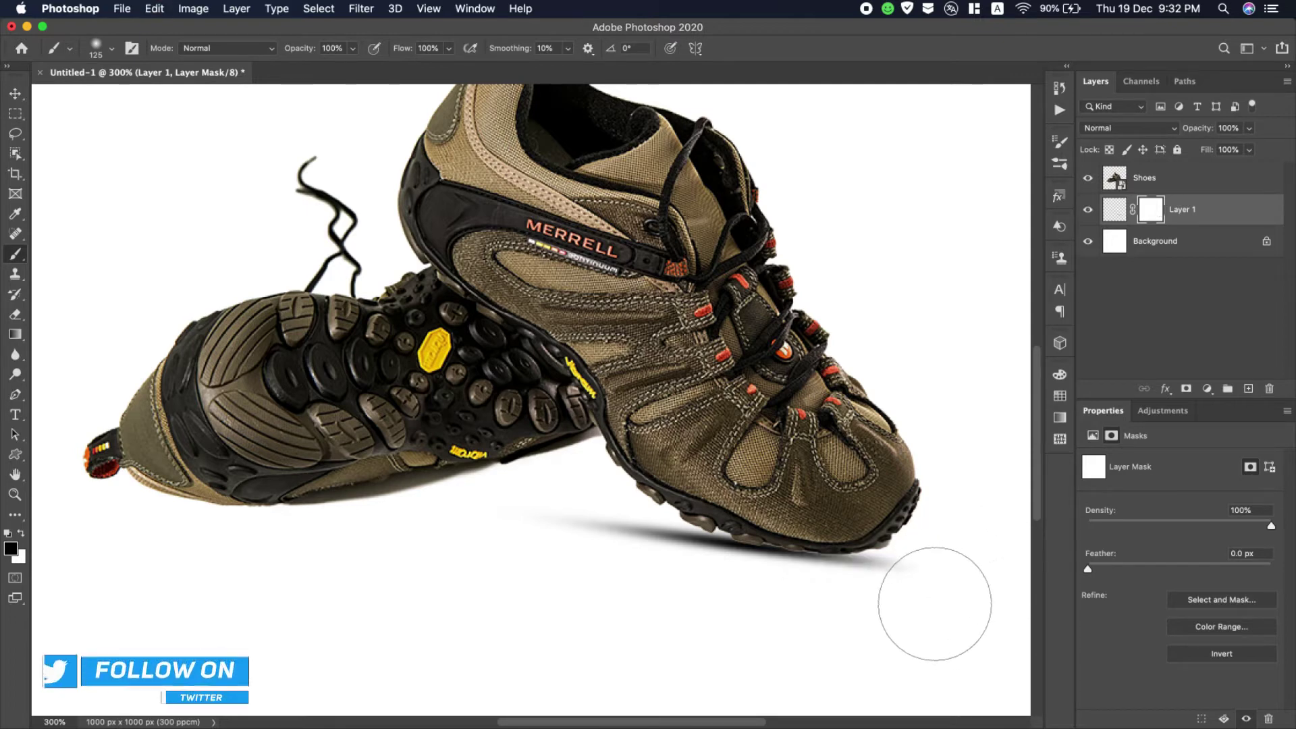
pyautogui.moveTo(906, 615); pyautogui.dragTo(926, 599)
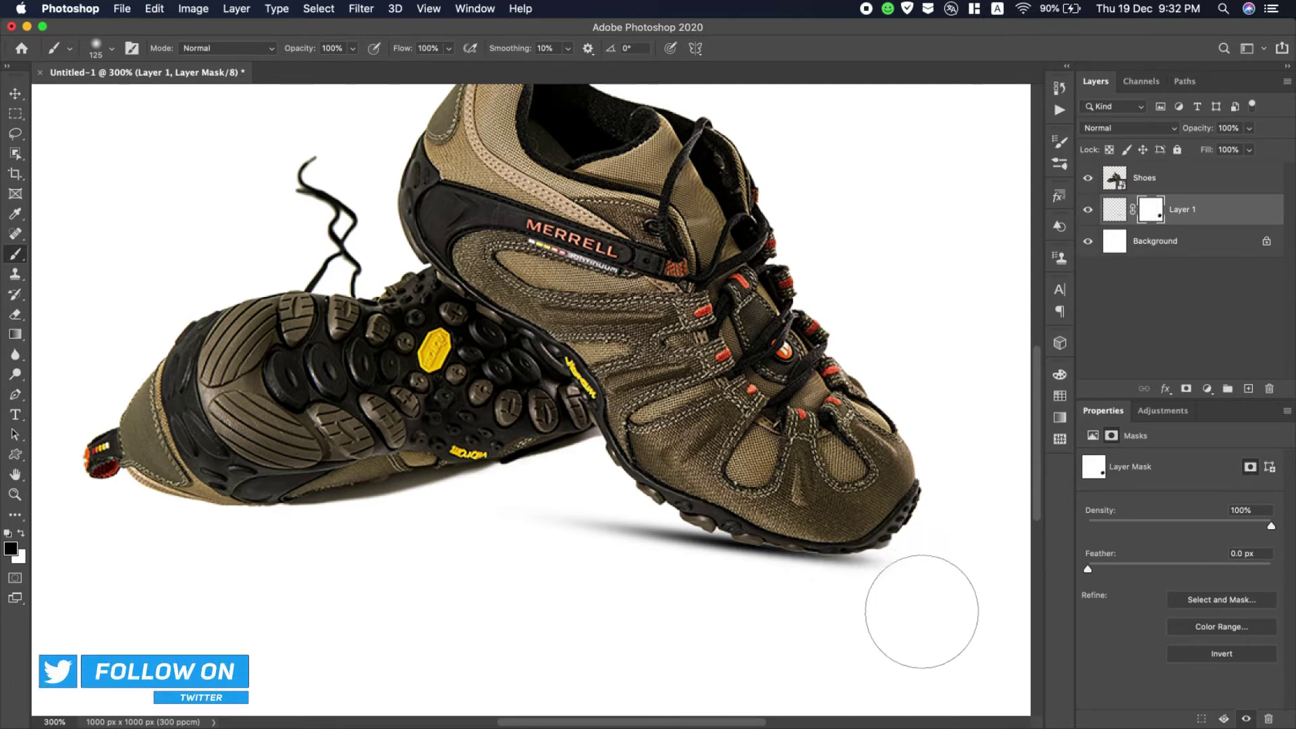
# Dab a soft black spot under the lying shoe on a new layer and stretch it to about 480% width and 12% height.
pyautogui.click(1249, 392)
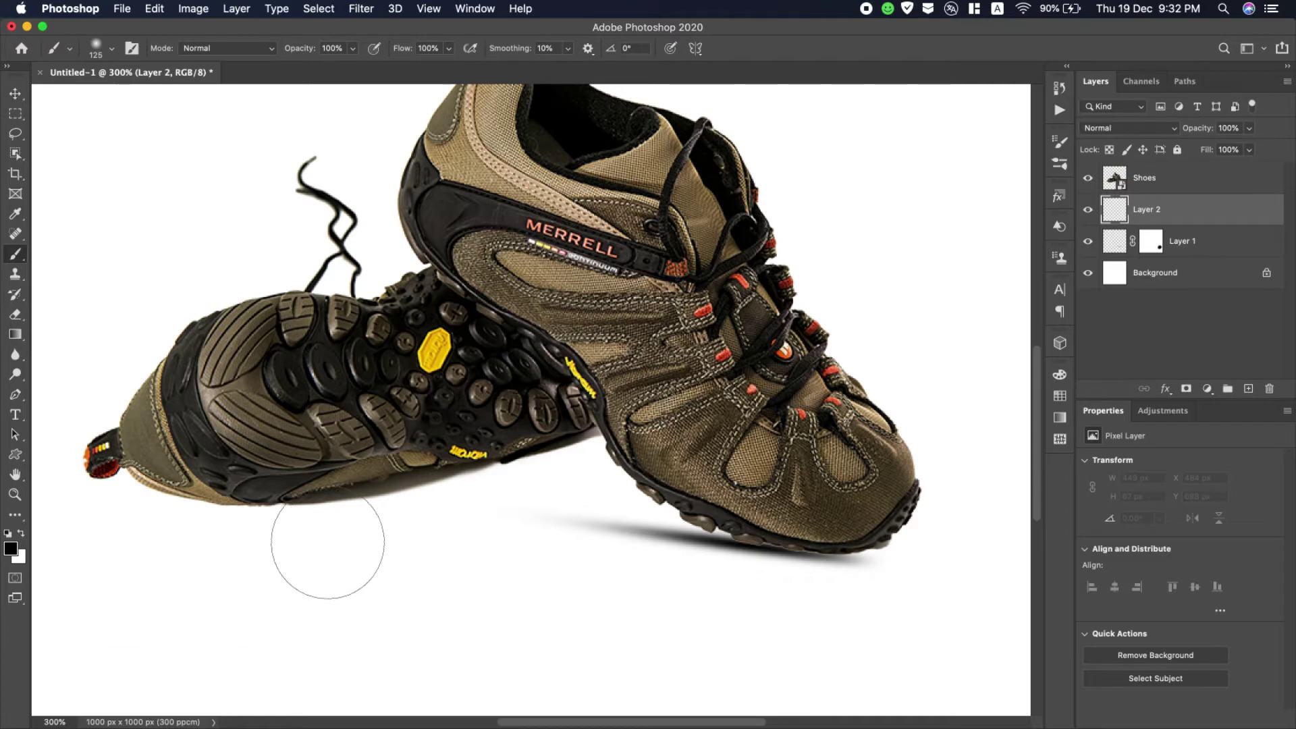
pyautogui.click(386, 521)
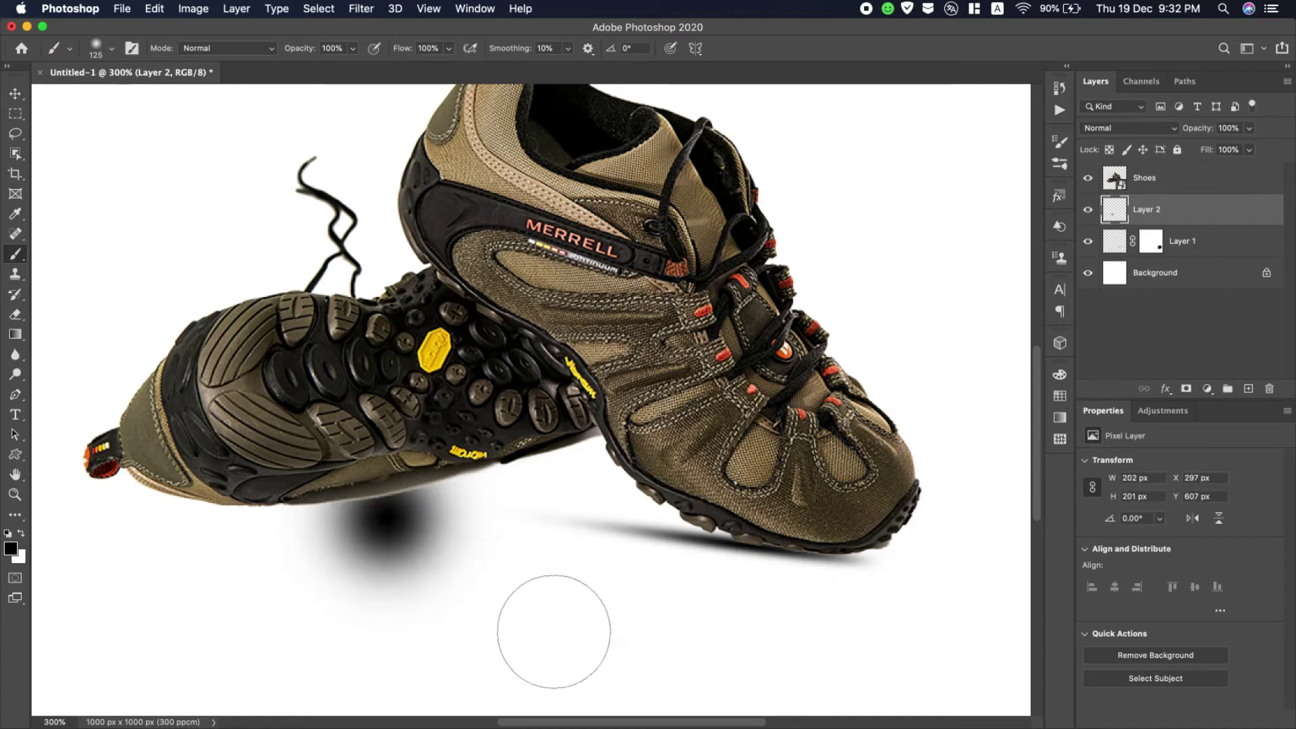
pyautogui.press('super+t')
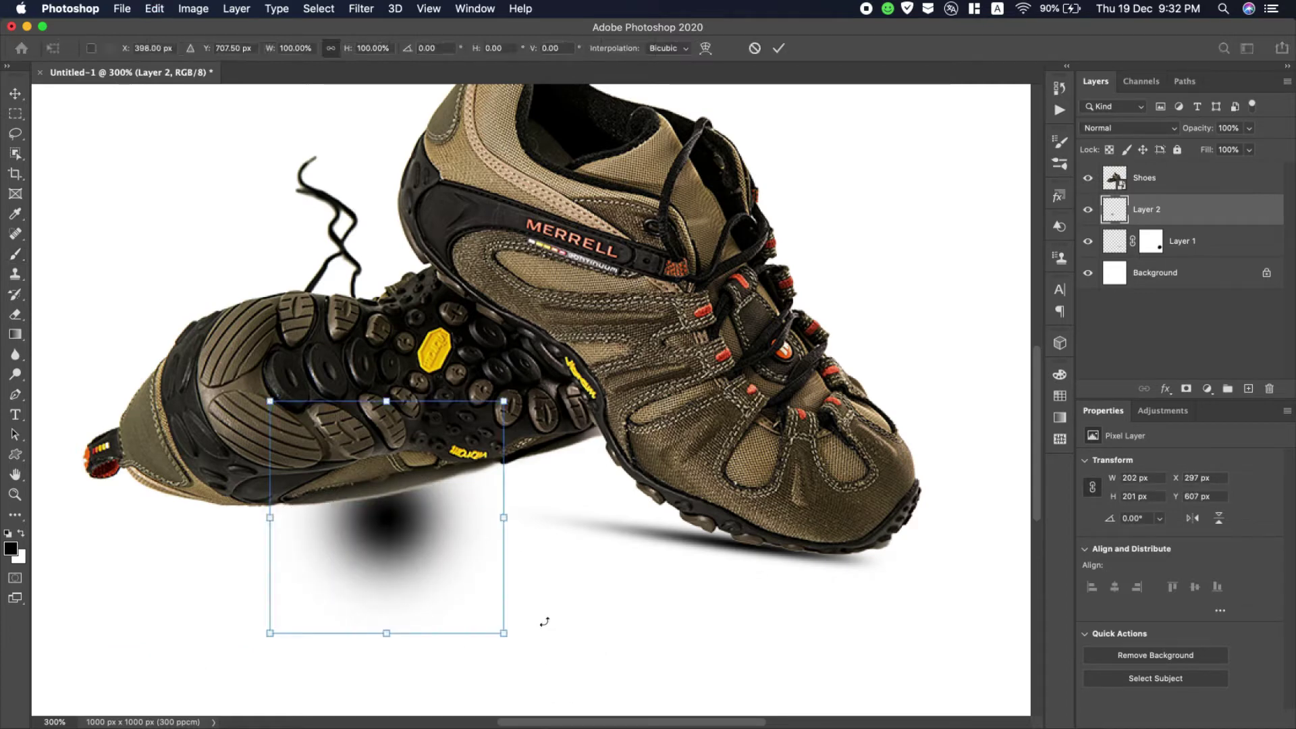
pyautogui.moveTo(386, 403); pyautogui.dragTo(386, 606)
pyautogui.moveTo(507, 616); pyautogui.dragTo(1100, 646)
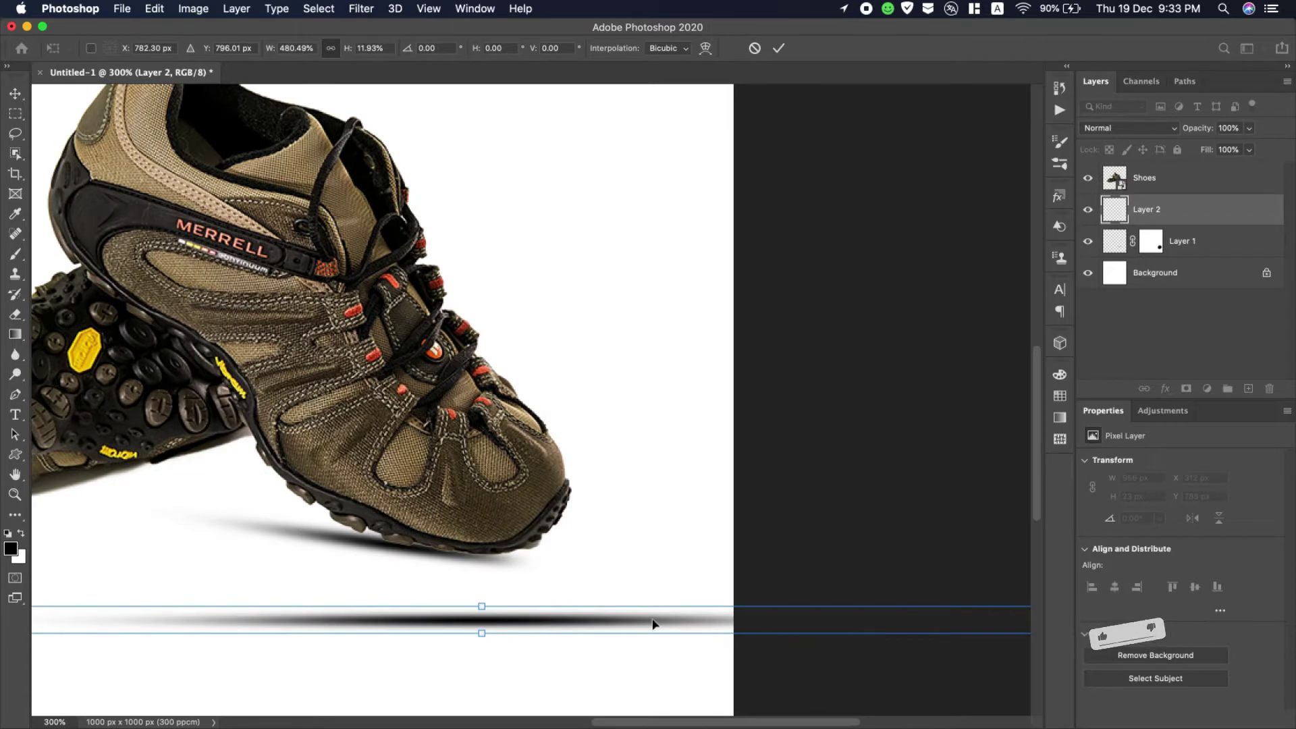
# Shorten the strip to about 349% width, position it right under the lying shoe's bottom edge and commit the transform.
pyautogui.moveTo(607, 619); pyautogui.dragTo(278, 492)
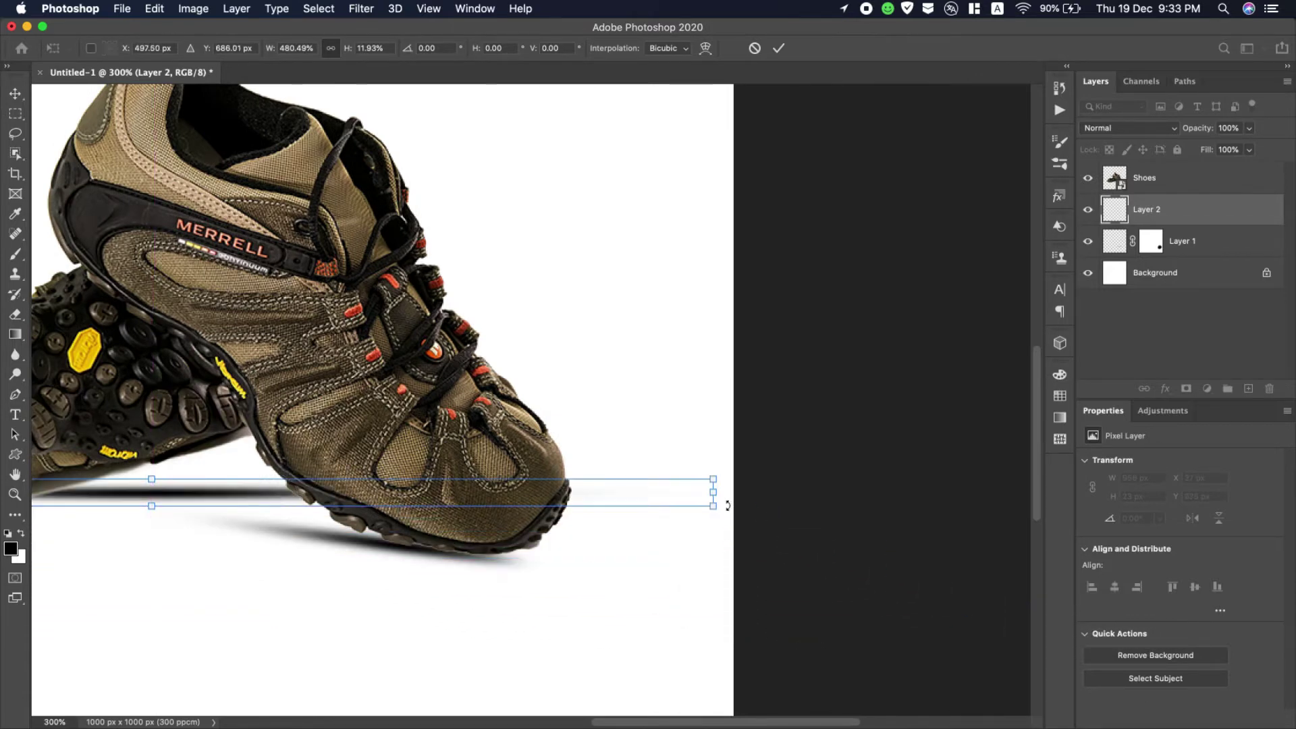
pyautogui.moveTo(717, 493); pyautogui.dragTo(405, 493)
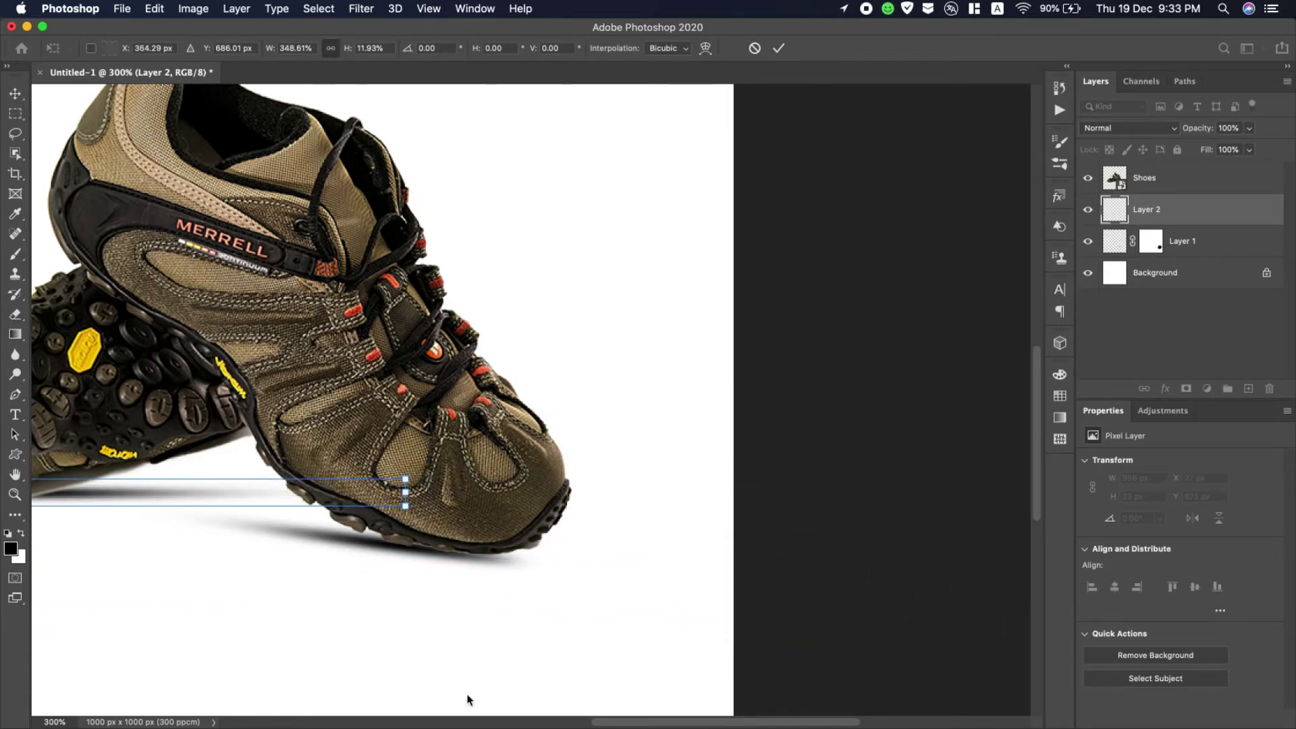
pyautogui.moveTo(699, 724); pyautogui.dragTo(550, 714)
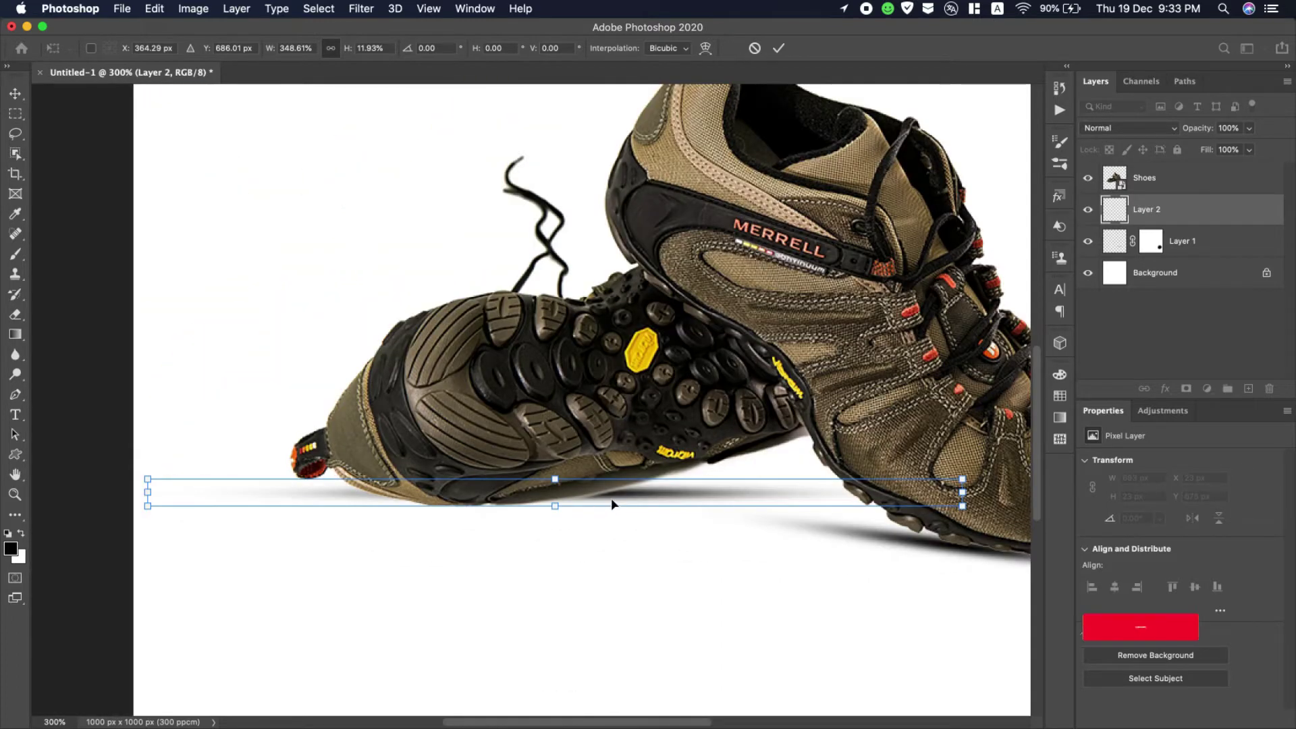
pyautogui.moveTo(612, 505); pyautogui.dragTo(583, 516)
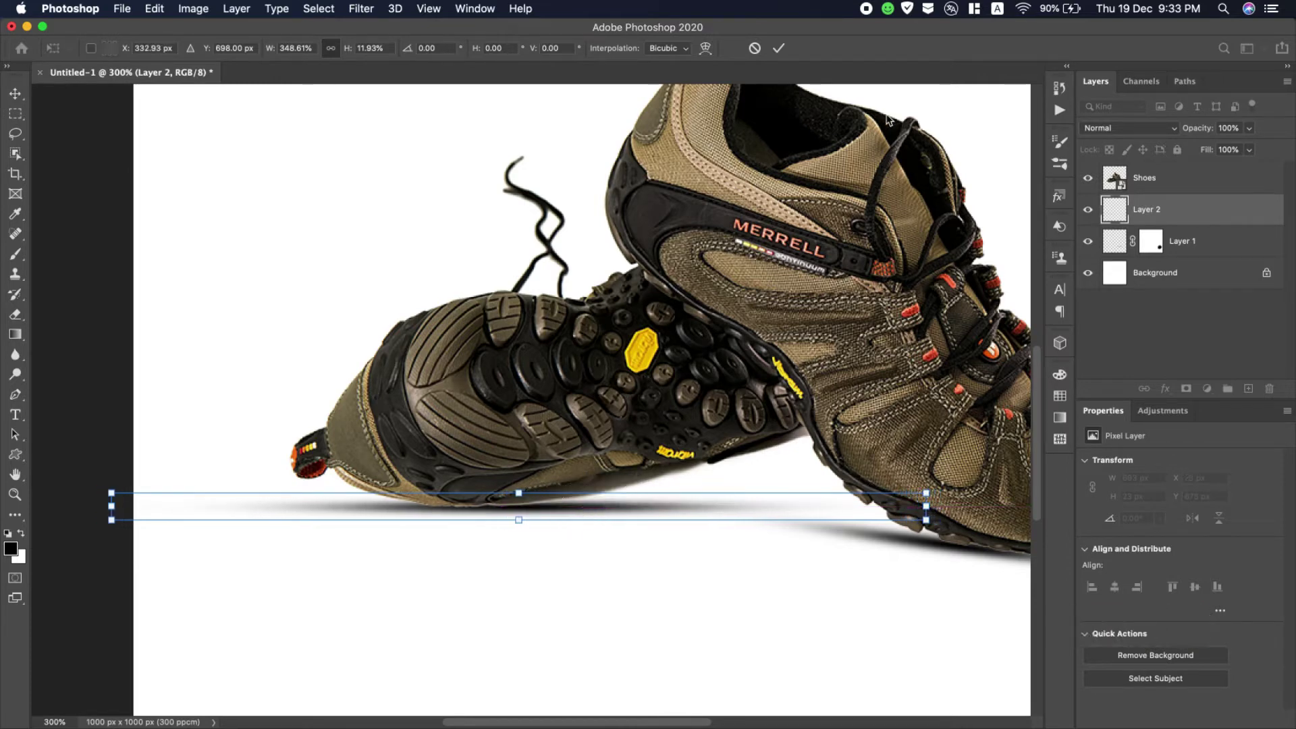
pyautogui.click(783, 47)
pyautogui.press('b')
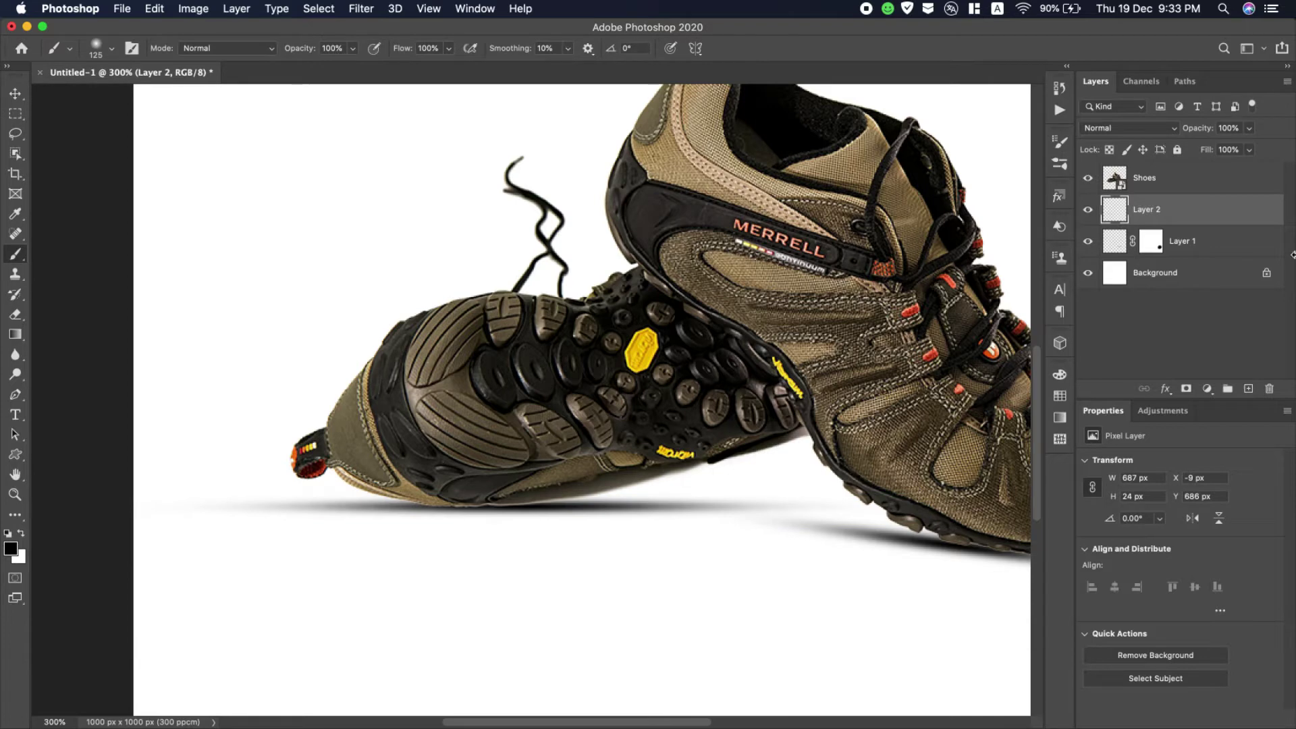
# Lower Layer 2's opacity to 61% and mask out the shadow's end beyond the lying shoe's heel with black paint.
pyautogui.moveTo(1201, 133); pyautogui.dragTo(1169, 133)
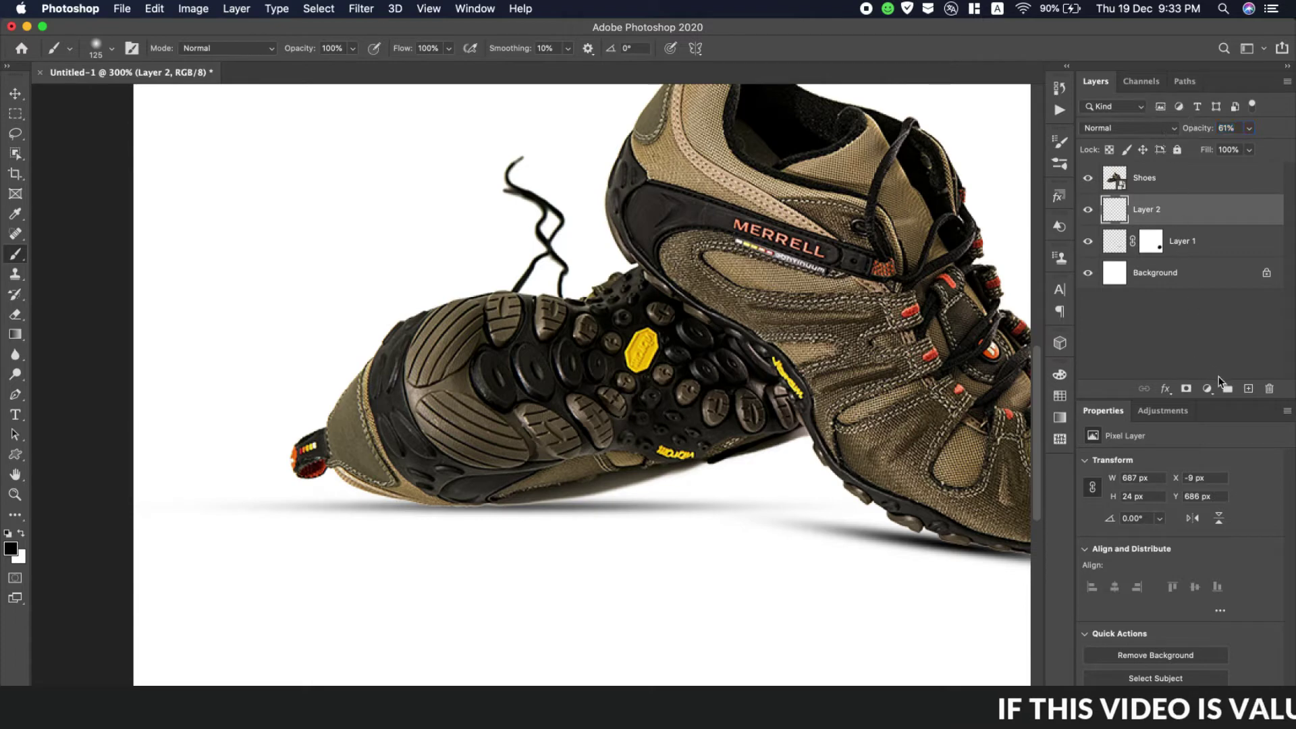
pyautogui.click(1186, 389)
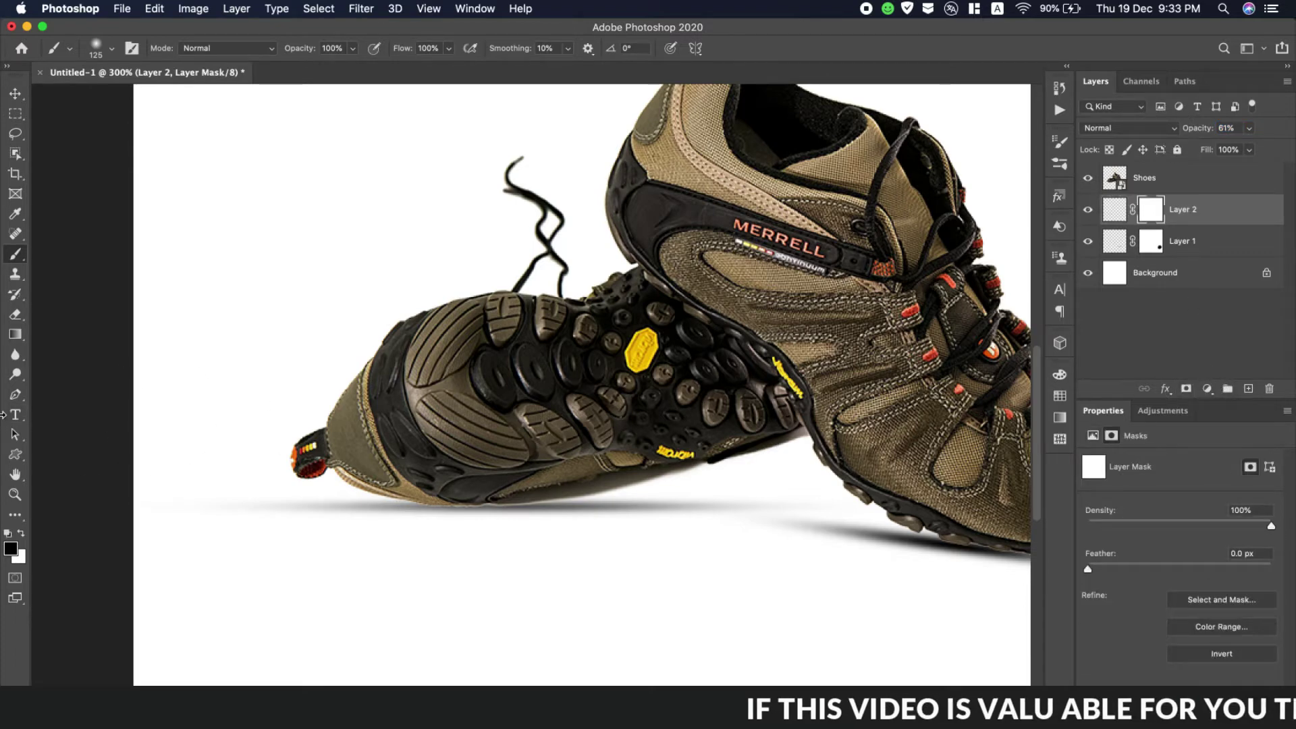
pyautogui.moveTo(284, 507)
pyautogui.mouseDown()
pyautogui.moveTo(364, 509)
pyautogui.moveTo(348, 515)
pyautogui.mouseUp()
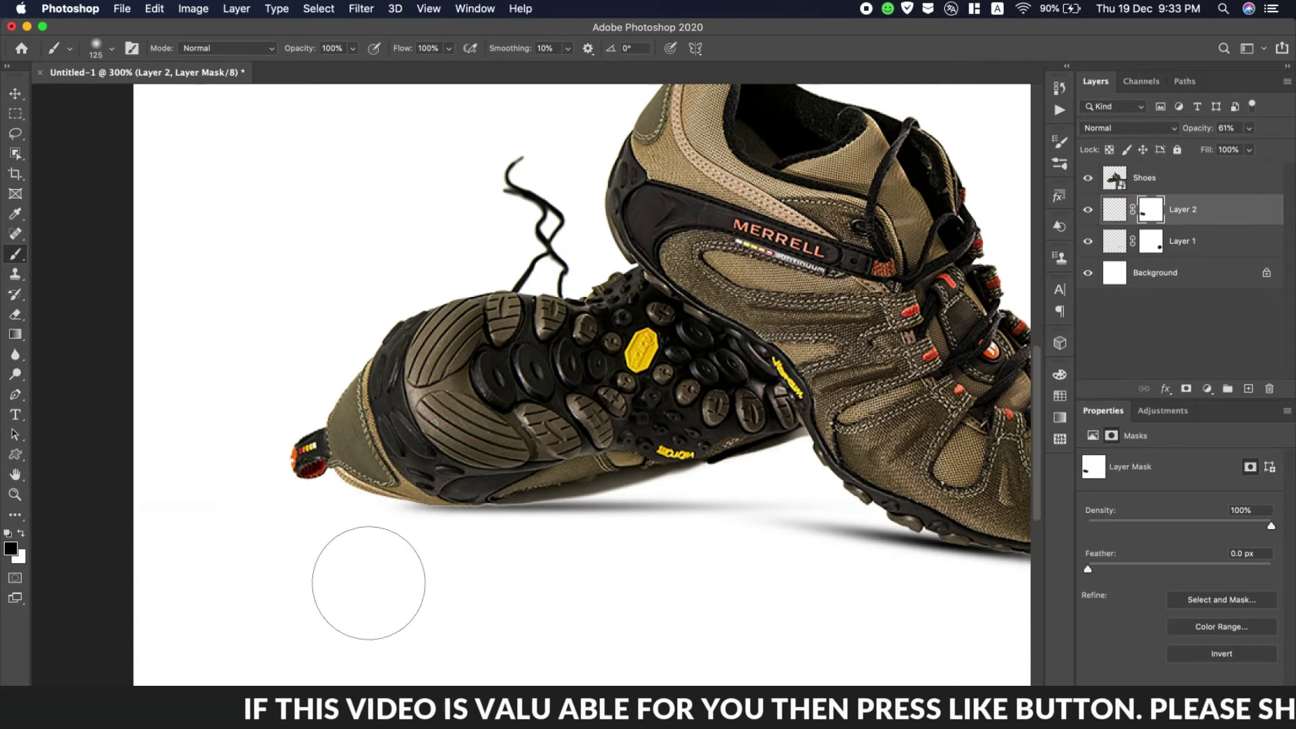
pyautogui.click(15, 493)
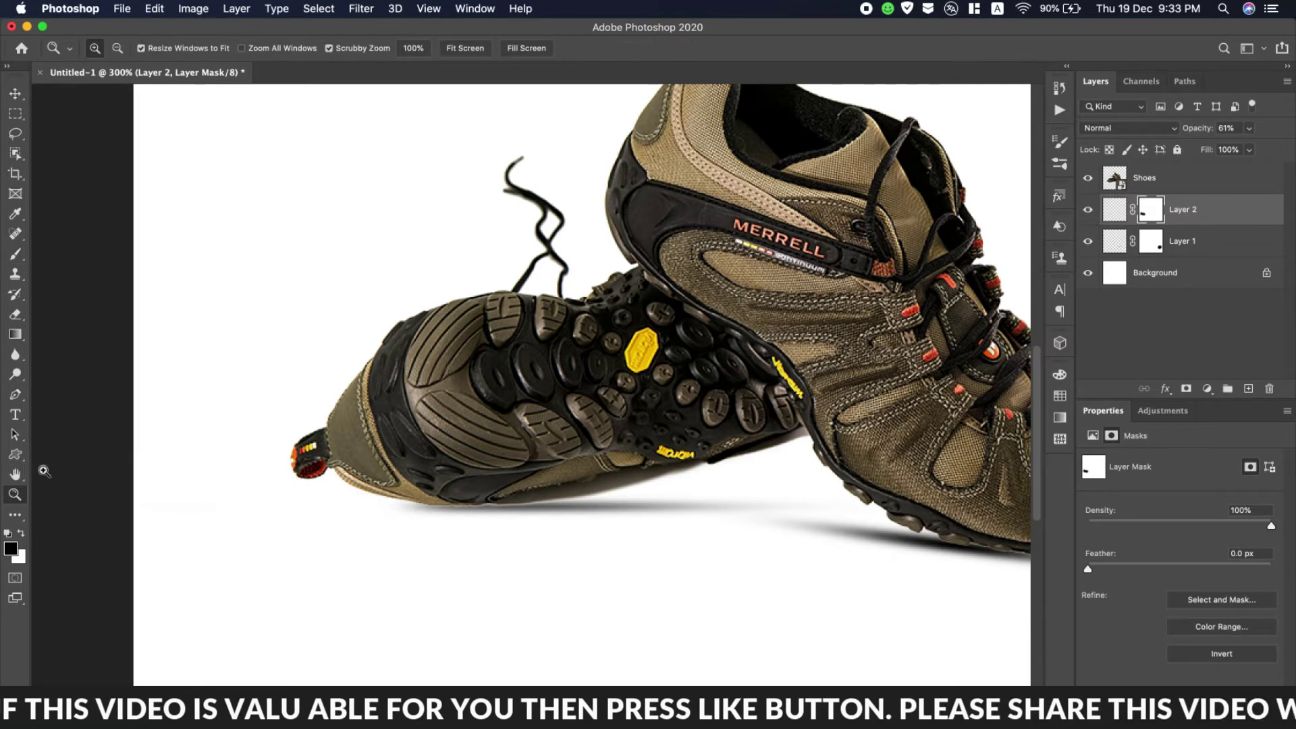
pyautogui.click(466, 48)
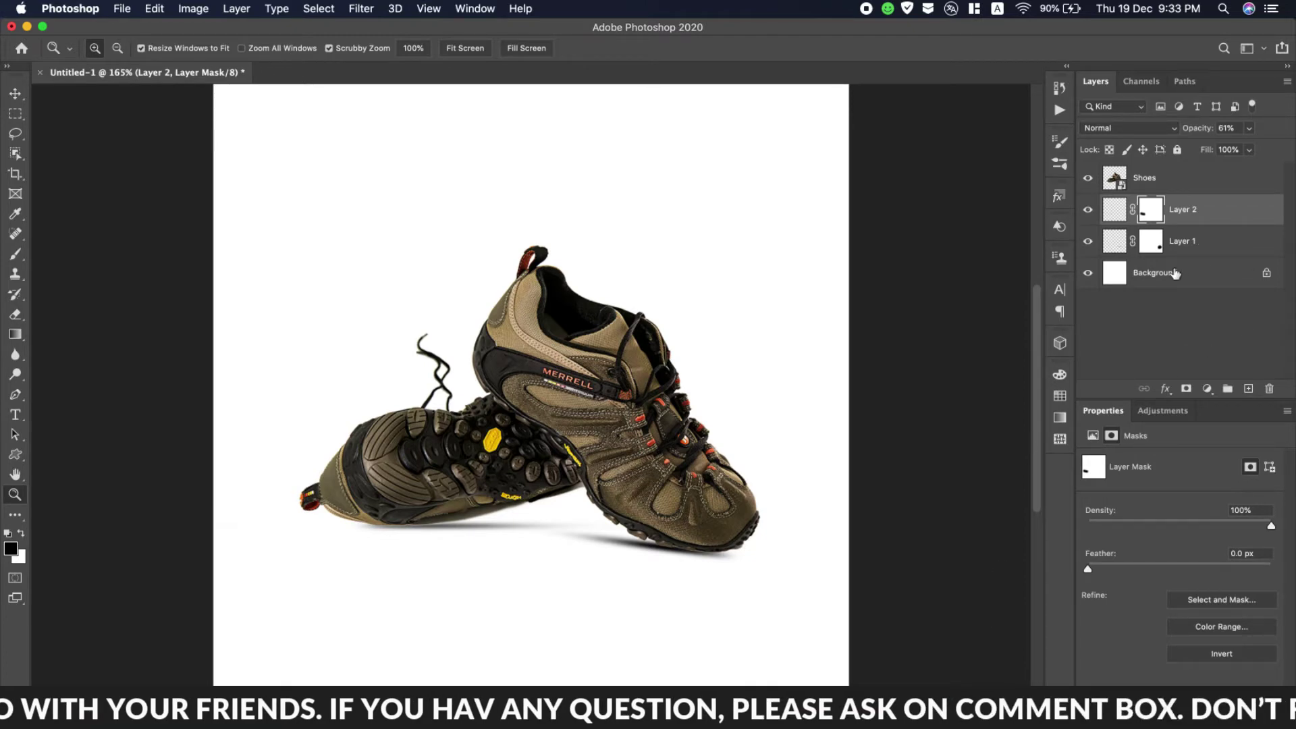
# Add a solid color fill layer above the Background in tan 9b8f67, sampled from the upright shoe's fabric.
pyautogui.click(1175, 273)
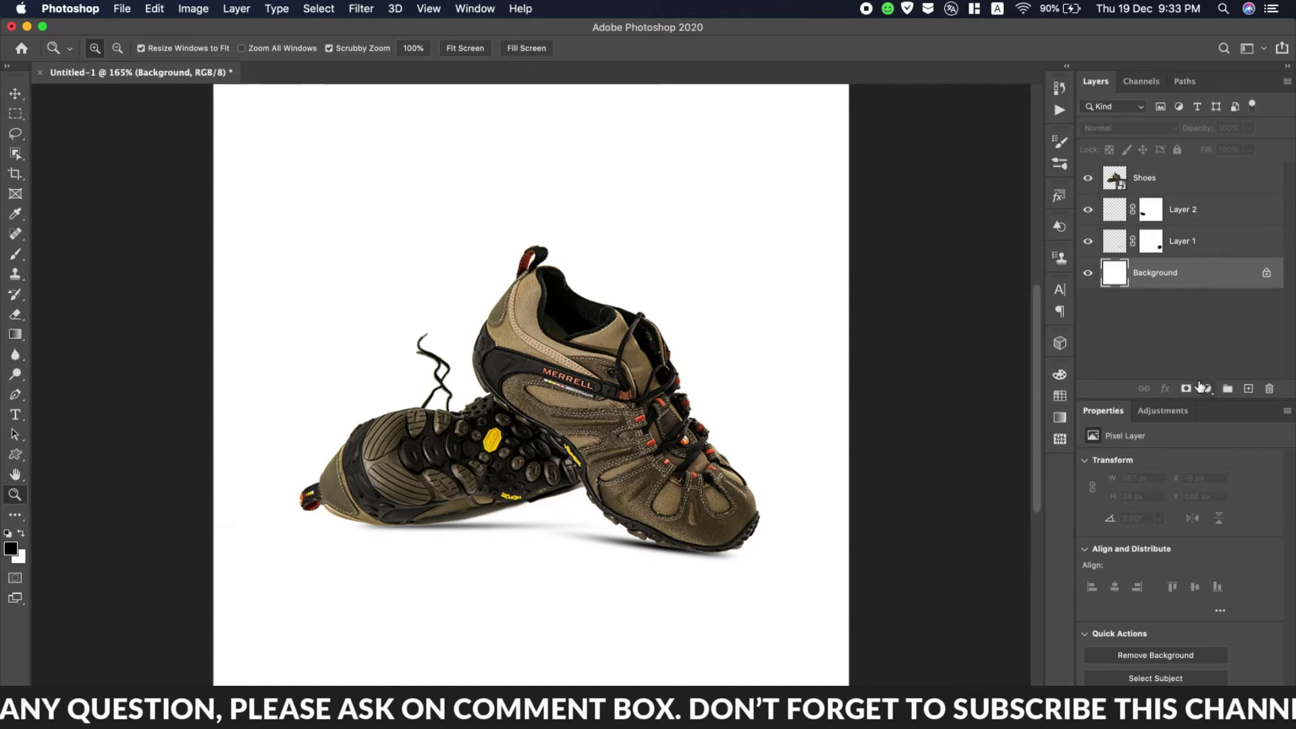
pyautogui.click(1205, 389)
pyautogui.click(1205, 404)
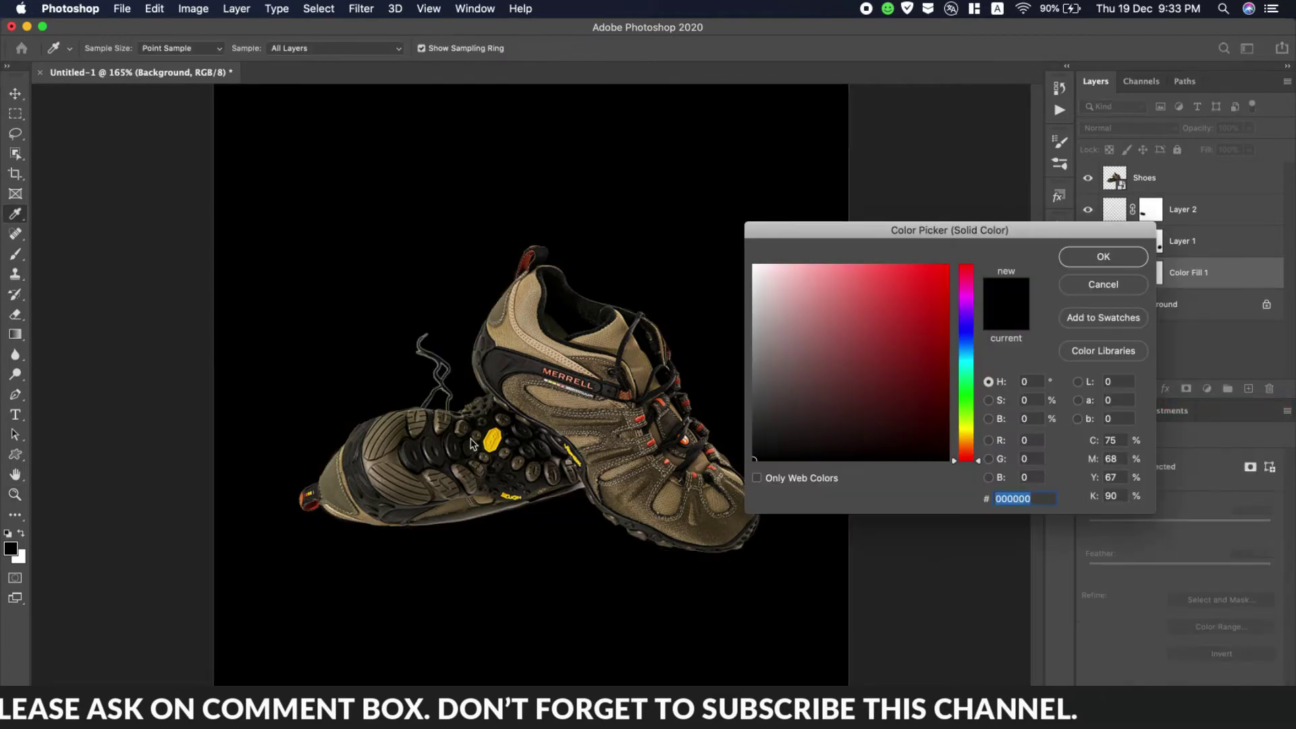
pyautogui.click(498, 443)
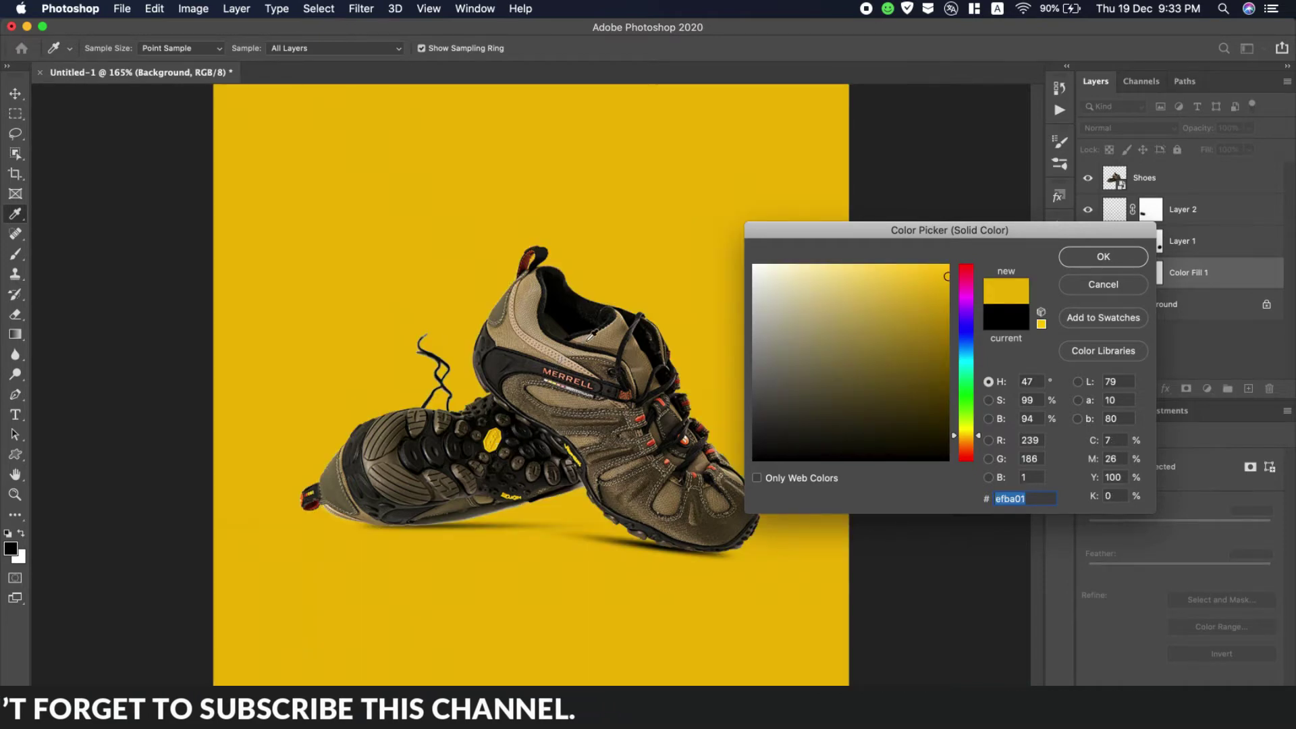
pyautogui.click(605, 346)
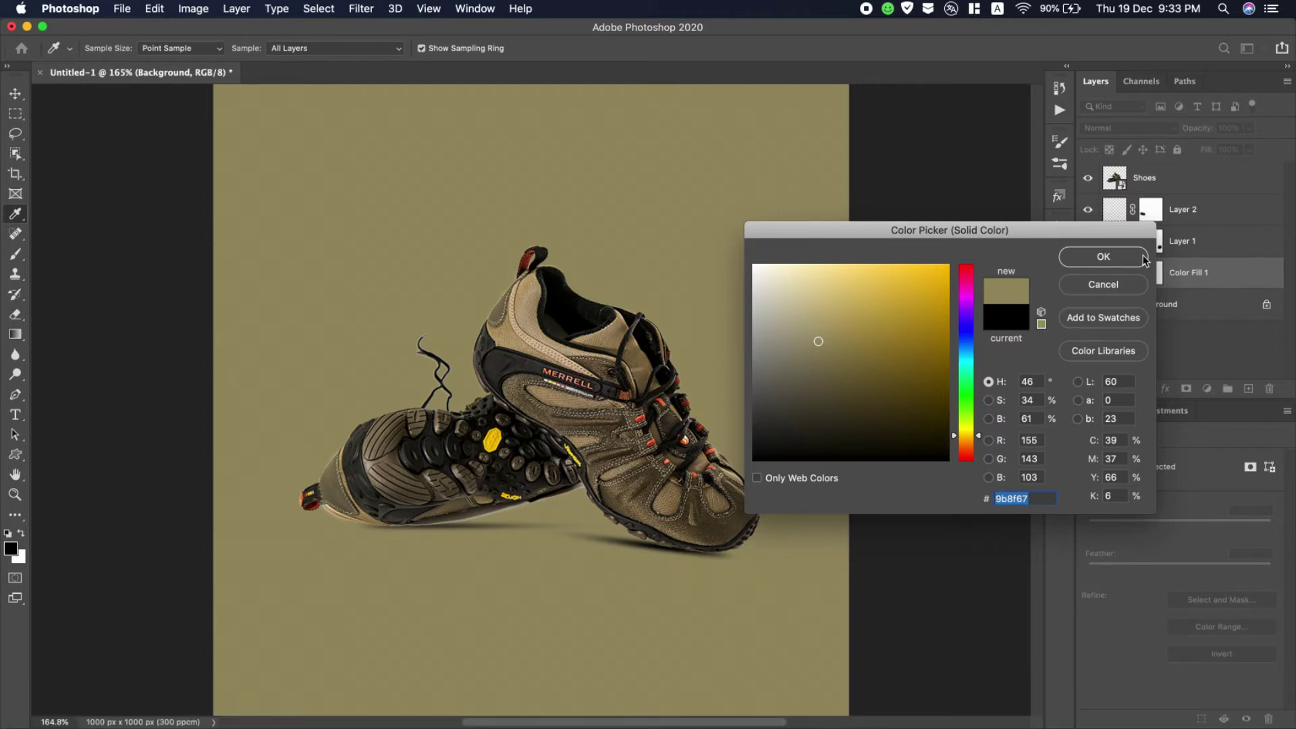
pyautogui.click(1117, 258)
pyautogui.press('z')
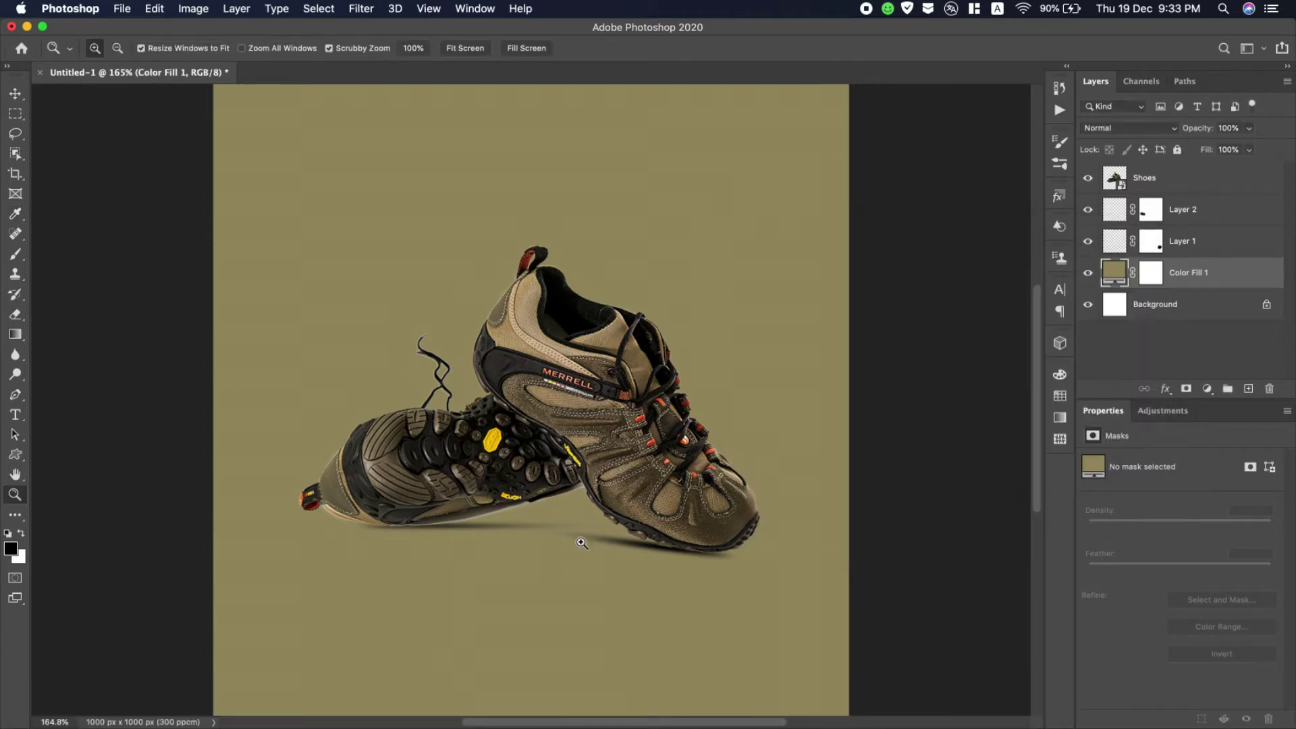
pyautogui.scroll(-3, 584, 540)
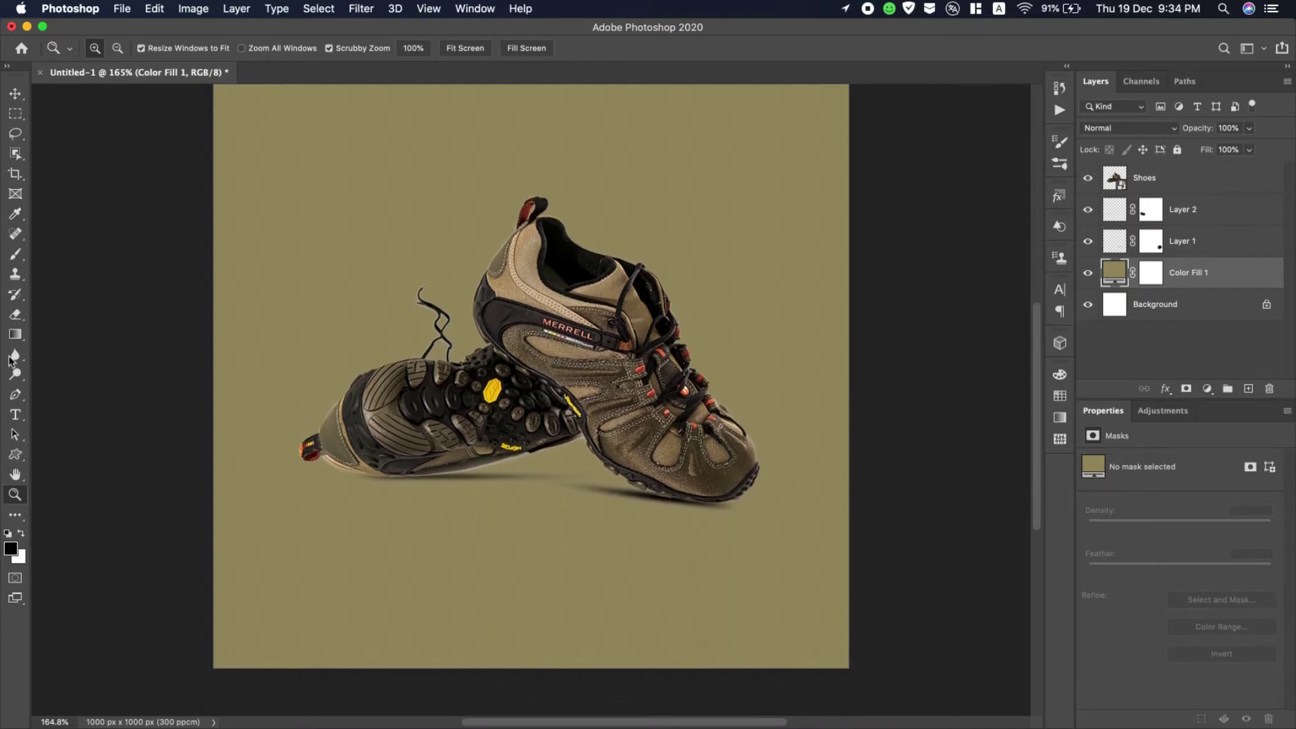
# Draw a black rectangle about 657 by 219 px above Layer 2, below the front shoe and past the canvas's right edge.
pyautogui.click(1182, 208)
pyautogui.click(15, 455)
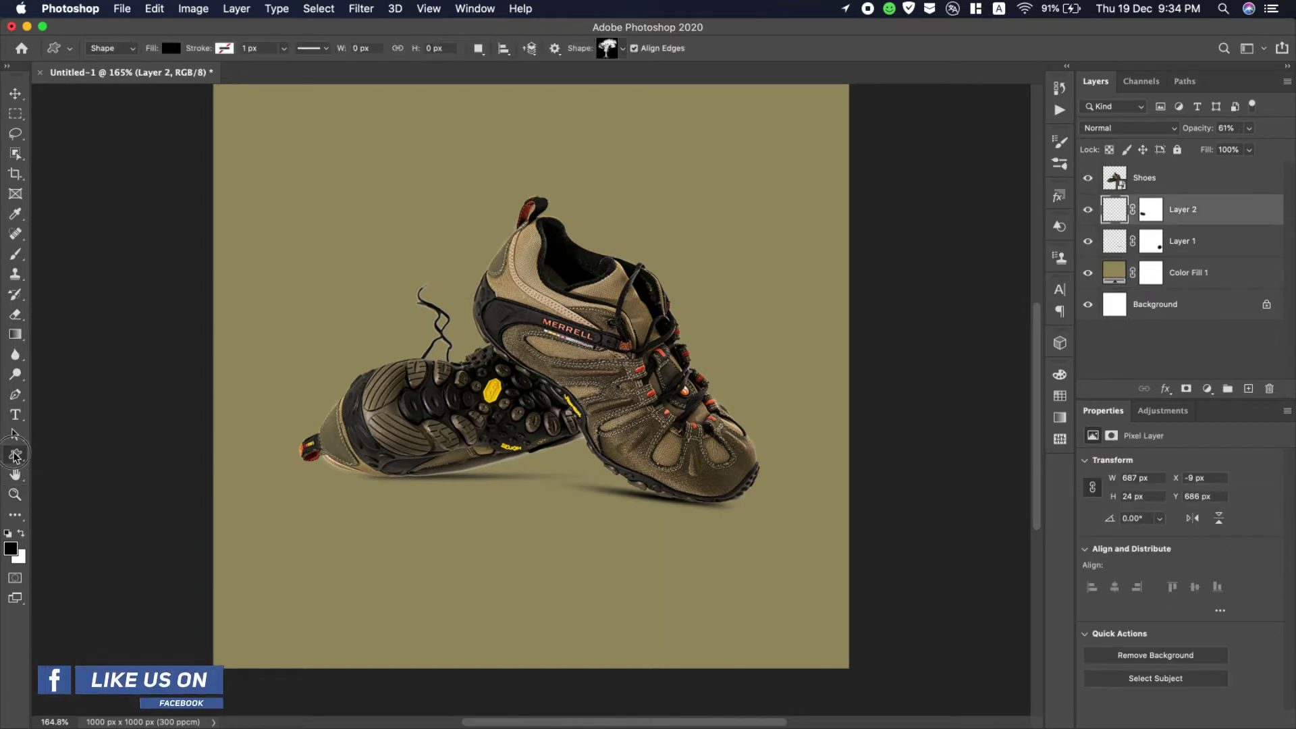
pyautogui.moveTo(15, 457); pyautogui.dragTo(78, 455)
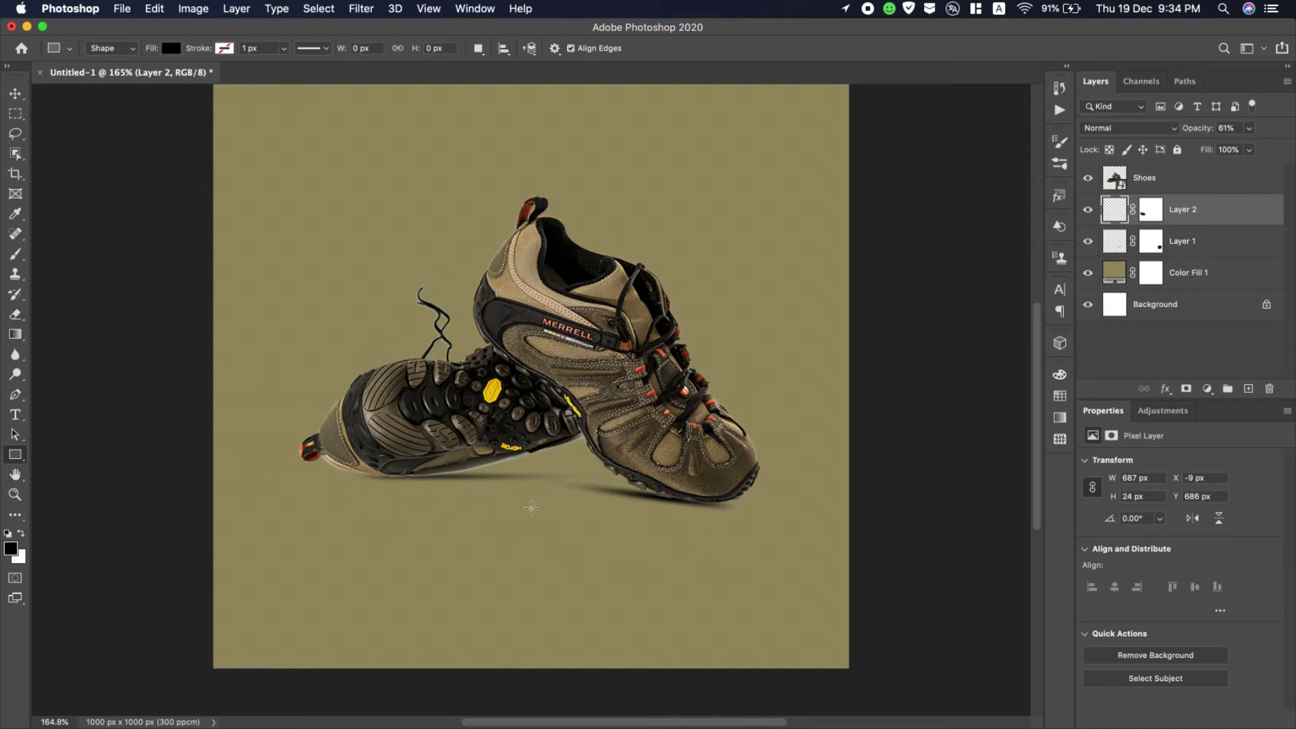
pyautogui.moveTo(531, 508); pyautogui.dragTo(864, 616)
pyautogui.moveTo(871, 627); pyautogui.dragTo(949, 648)
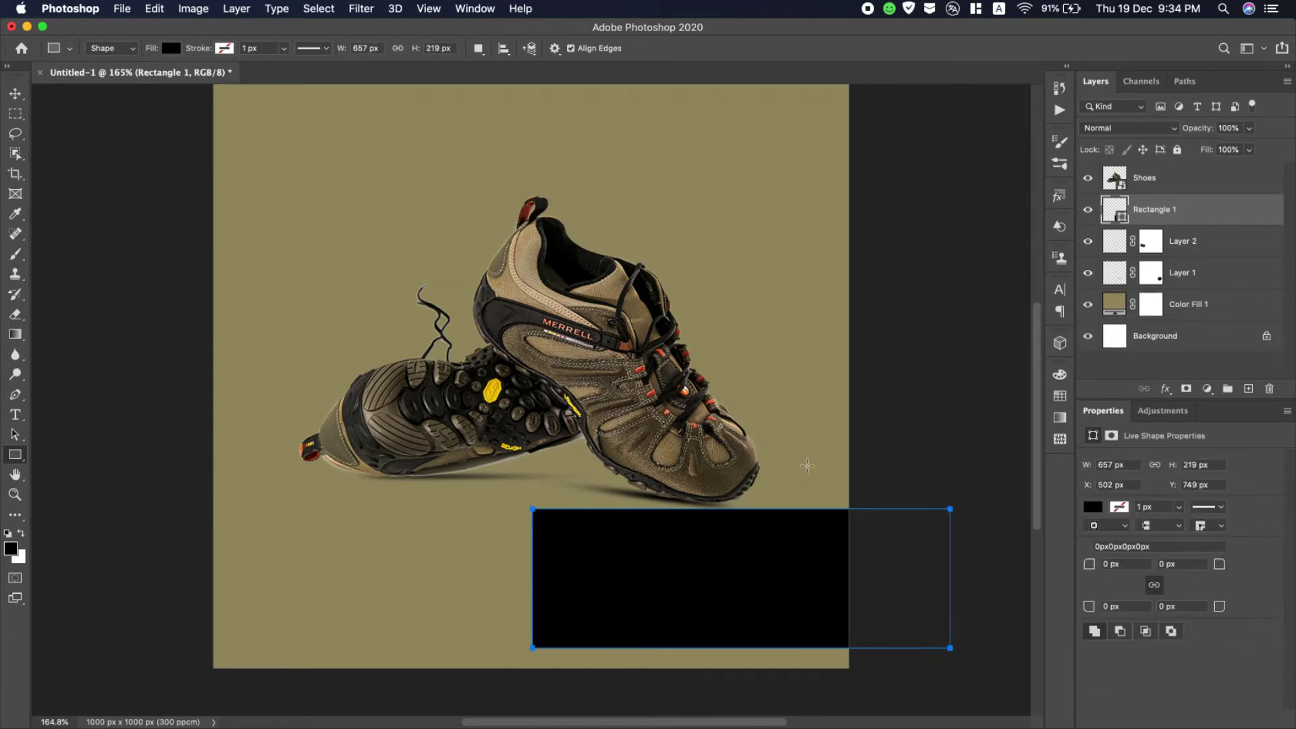
# Try a rust red a43f10 fill on the rectangle, starting from a color sampled on the upright shoe's heel loop.
pyautogui.click(170, 48)
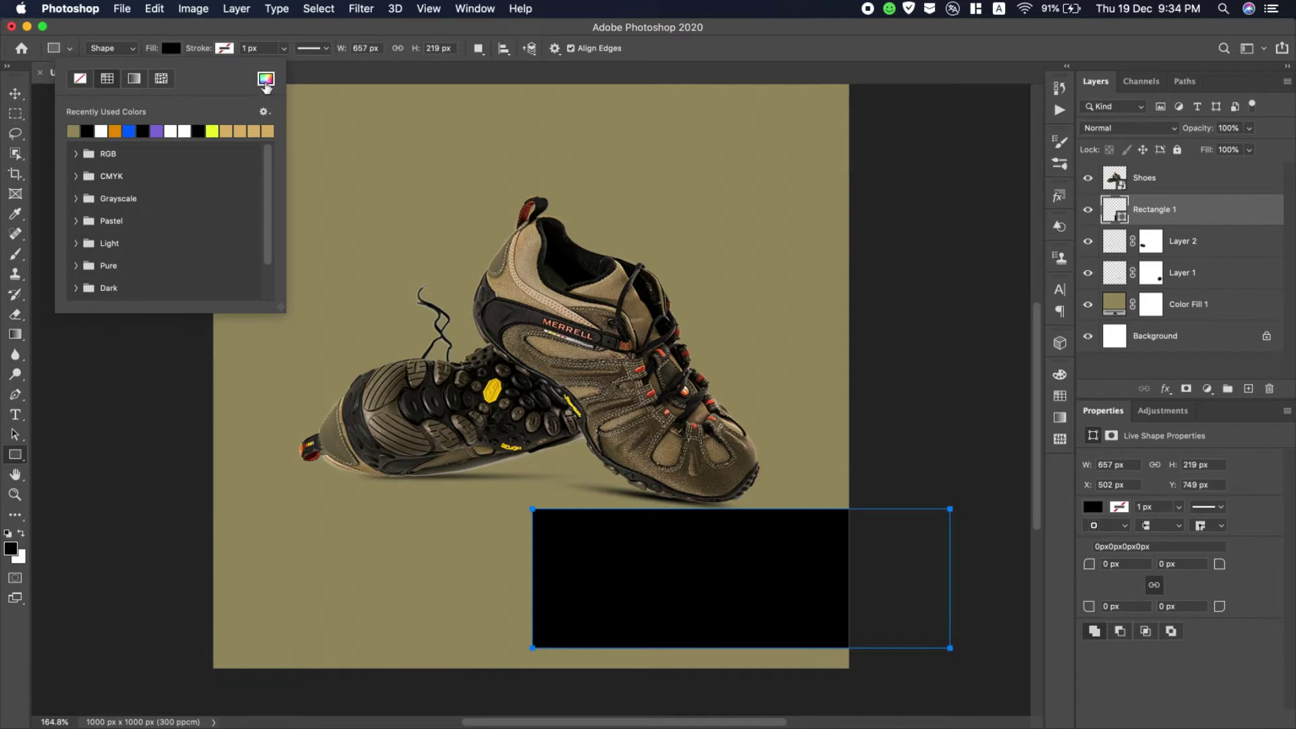
pyautogui.click(265, 79)
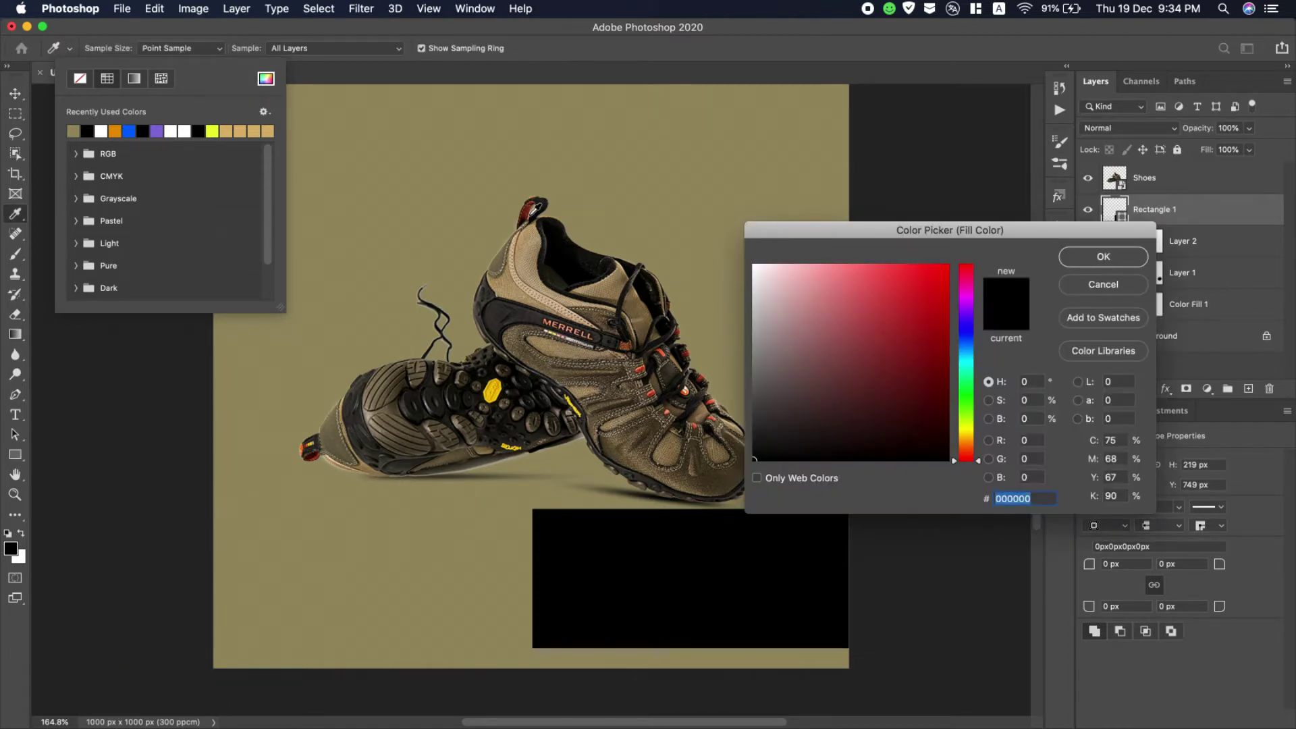
pyautogui.click(529, 214)
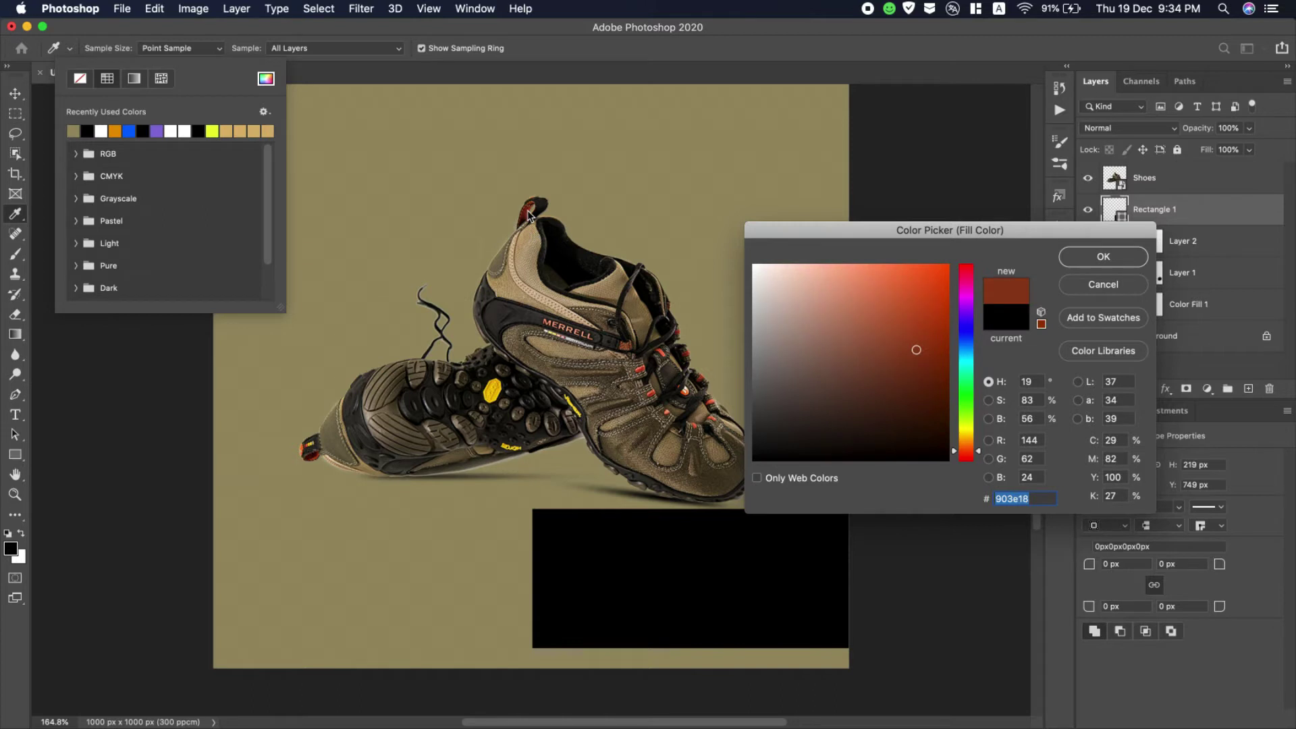
pyautogui.click(929, 334)
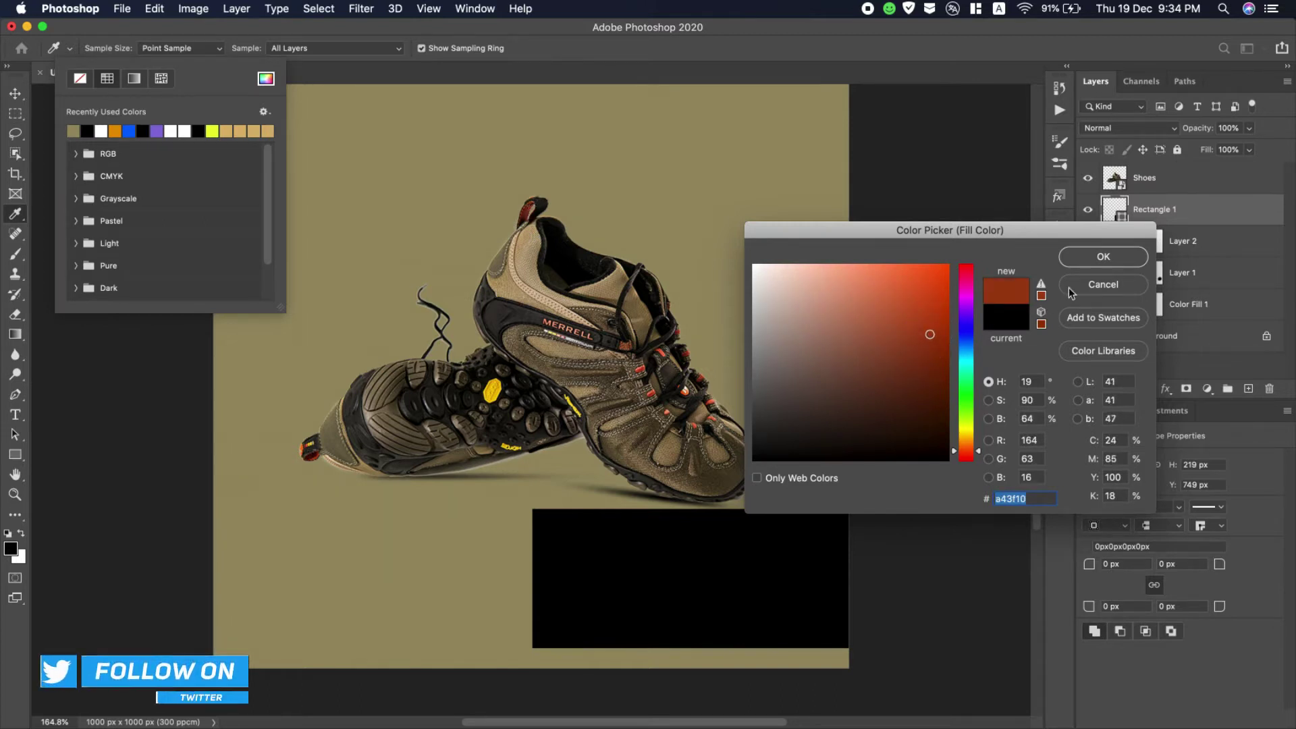
pyautogui.click(1101, 258)
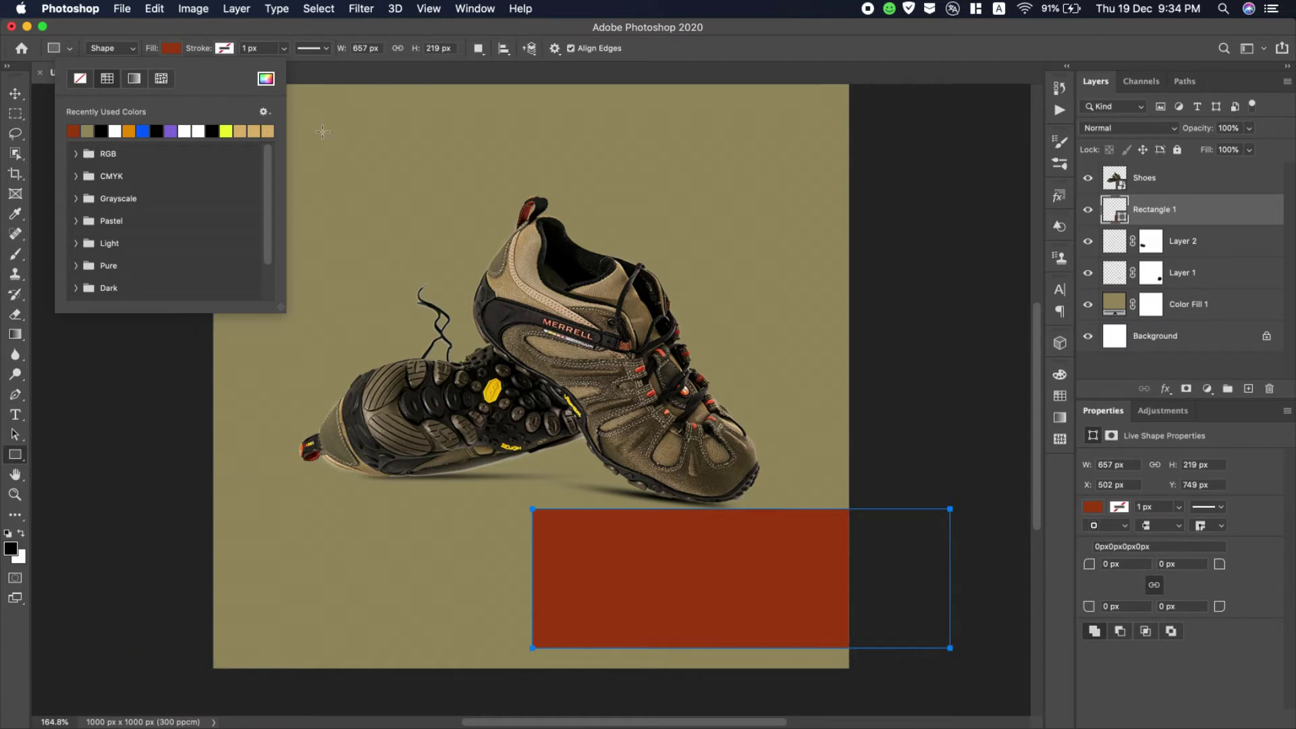
# Fill the rectangle with yellow e6a702 sampled from the badge on the lying shoe's sole.
pyautogui.click(267, 79)
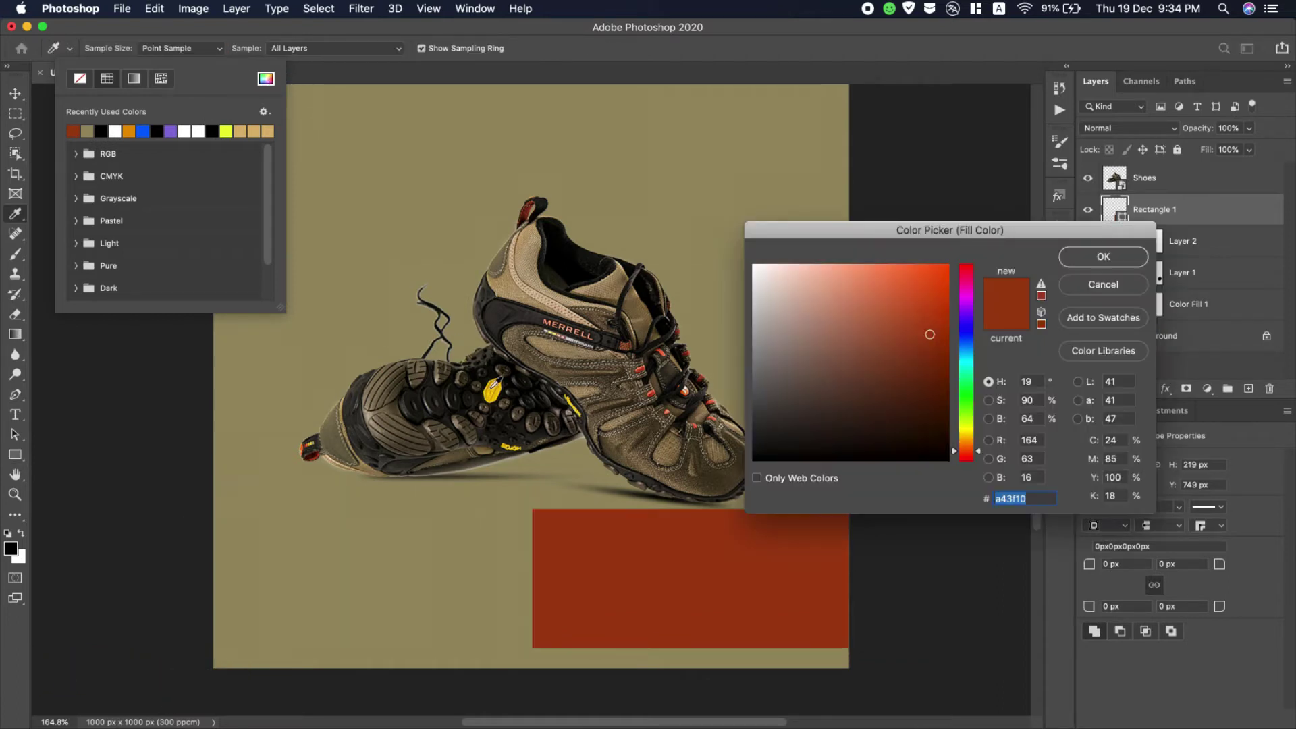
pyautogui.click(491, 390)
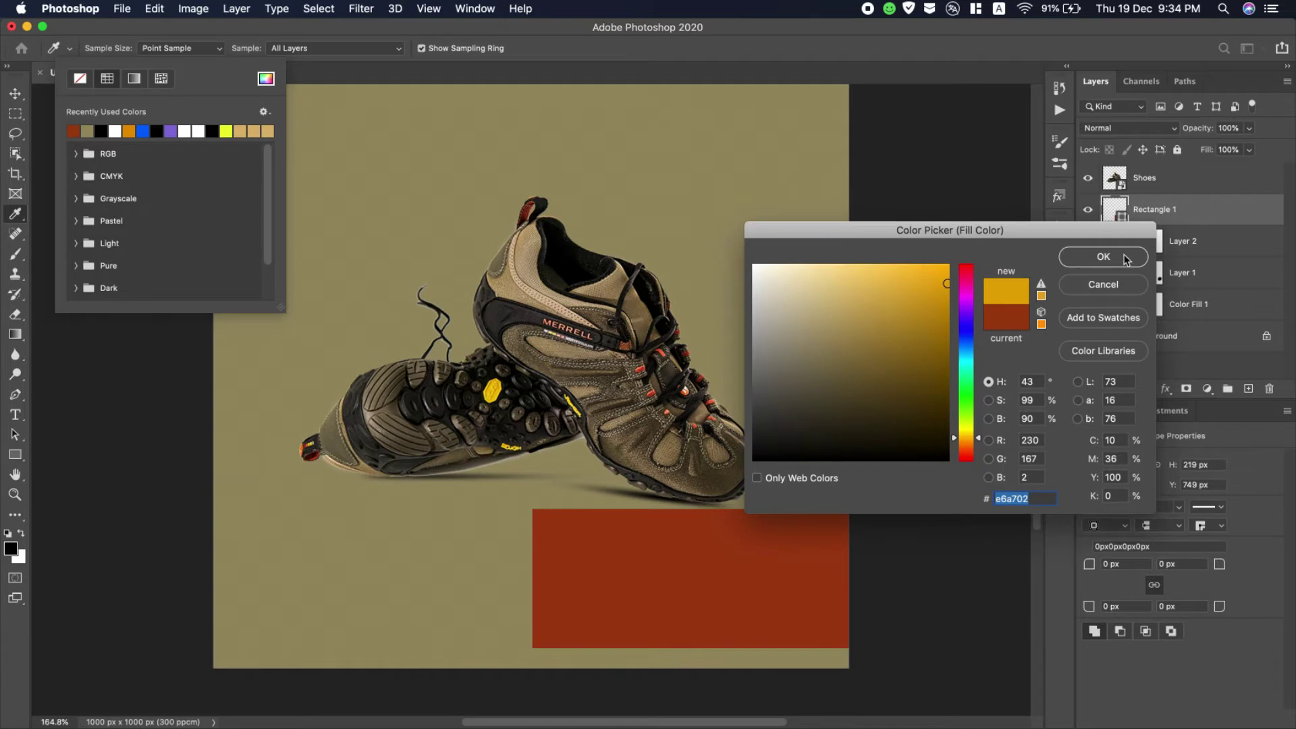
pyautogui.click(1103, 257)
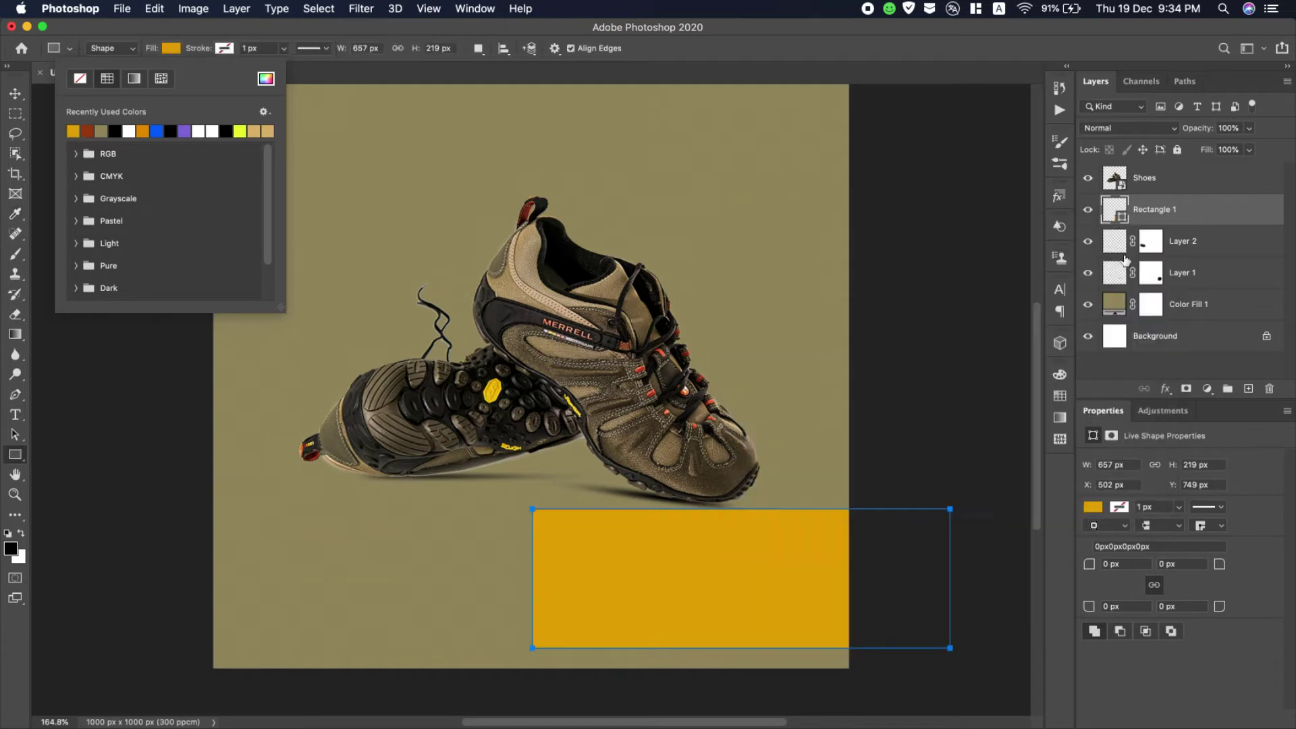
# Rotate the yellow rectangle to about -43.75° and place it as a diagonal stripe across the canvas's lower-right corner.
pyautogui.click(15, 90)
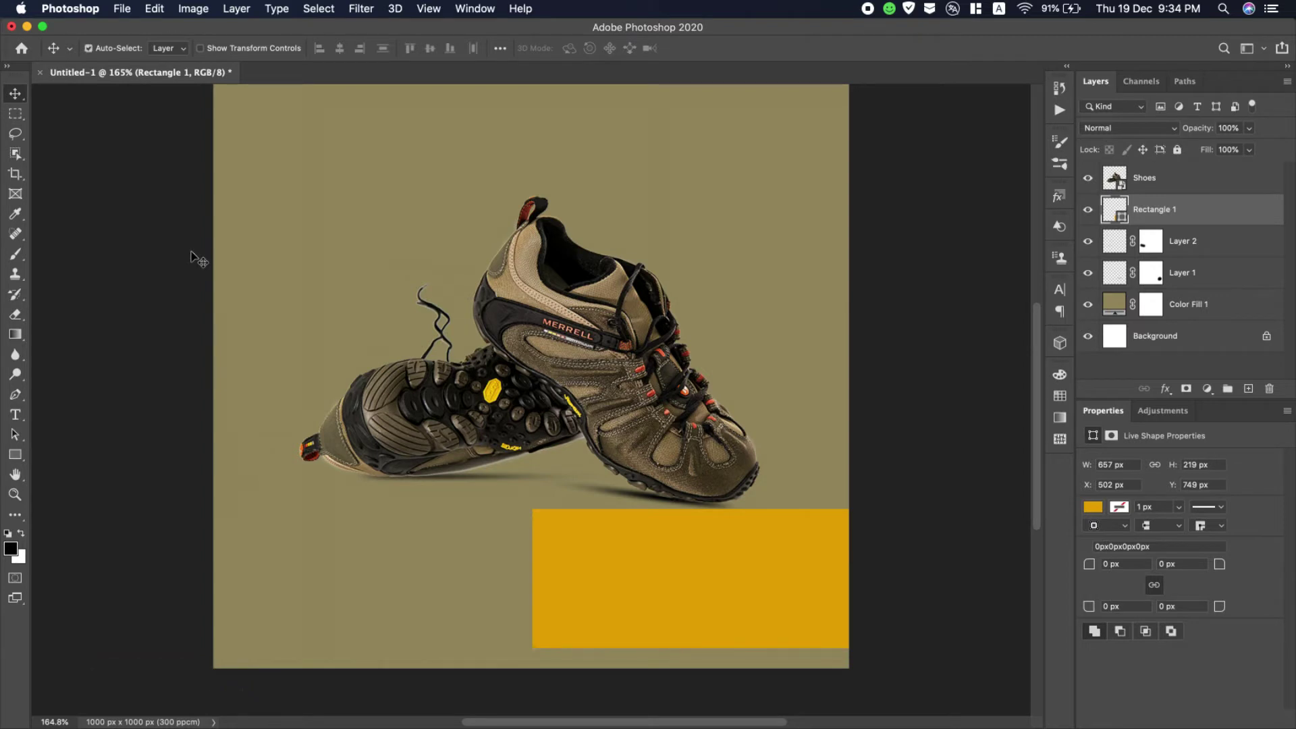
pyautogui.press('super+t')
pyautogui.moveTo(990, 677); pyautogui.dragTo(992, 471)
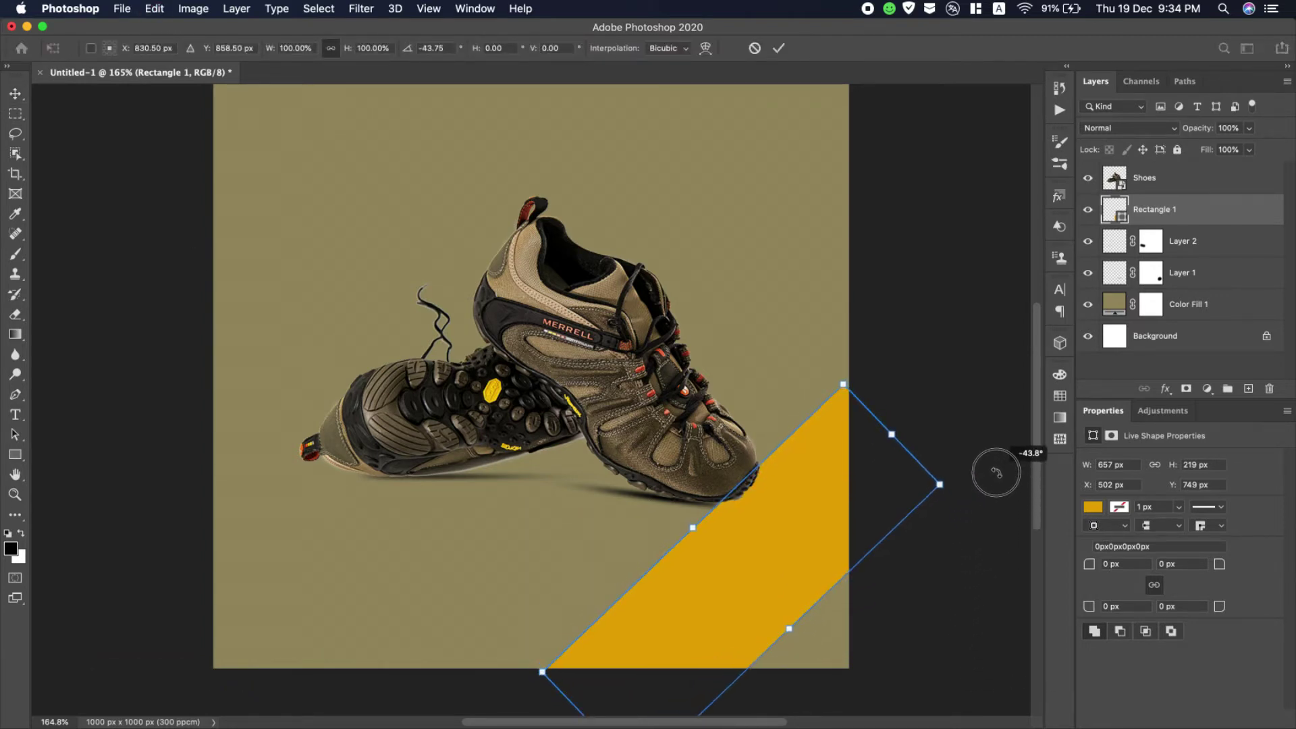
pyautogui.moveTo(749, 567); pyautogui.dragTo(774, 580)
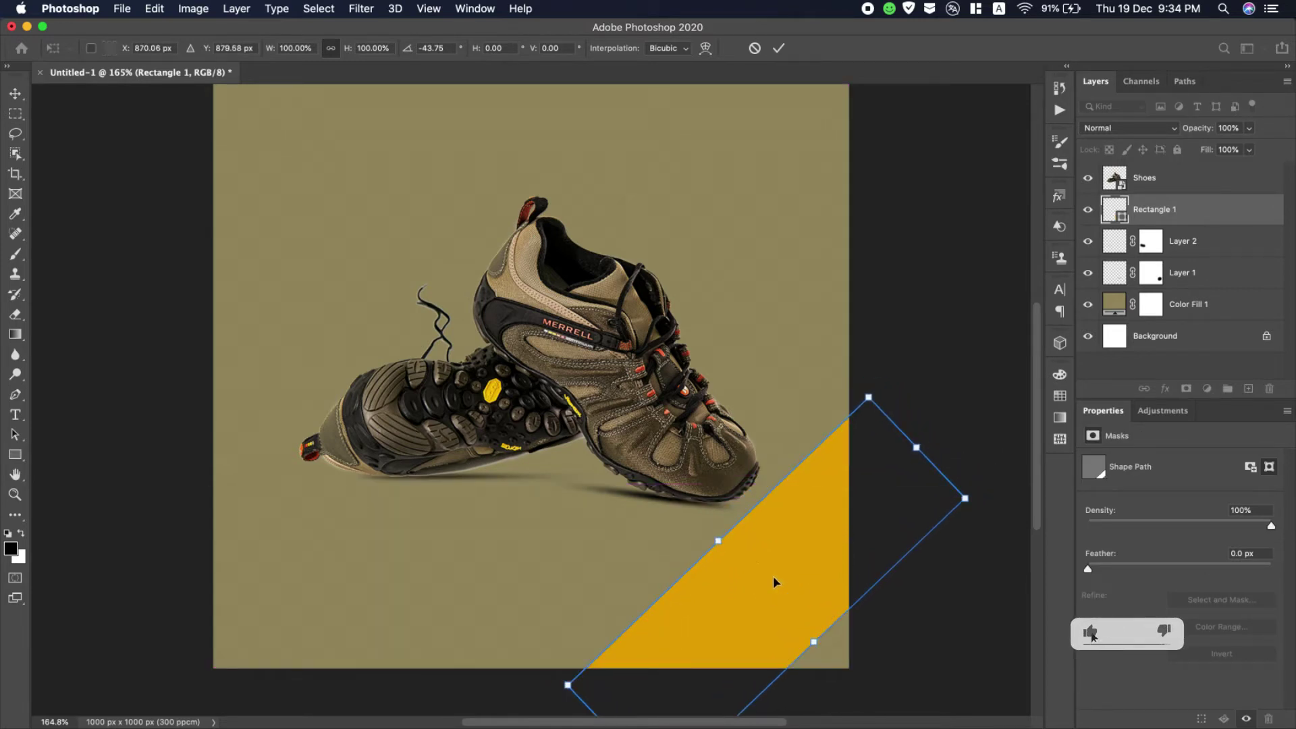
pyautogui.click(780, 47)
# Duplicate the yellow stripe and position the copy across the canvas's upper-left corner.
pyautogui.scroll(2, 485, 515)
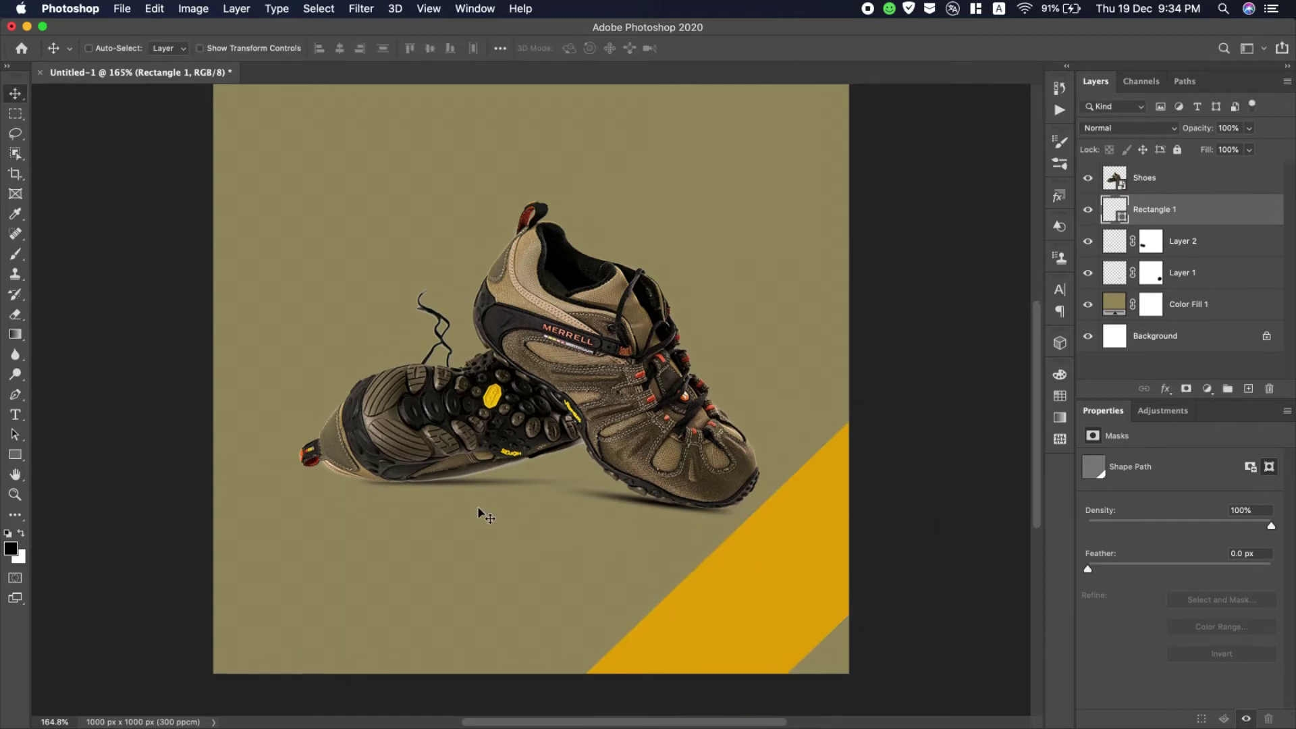
pyautogui.moveTo(1193, 214); pyautogui.dragTo(1241, 388)
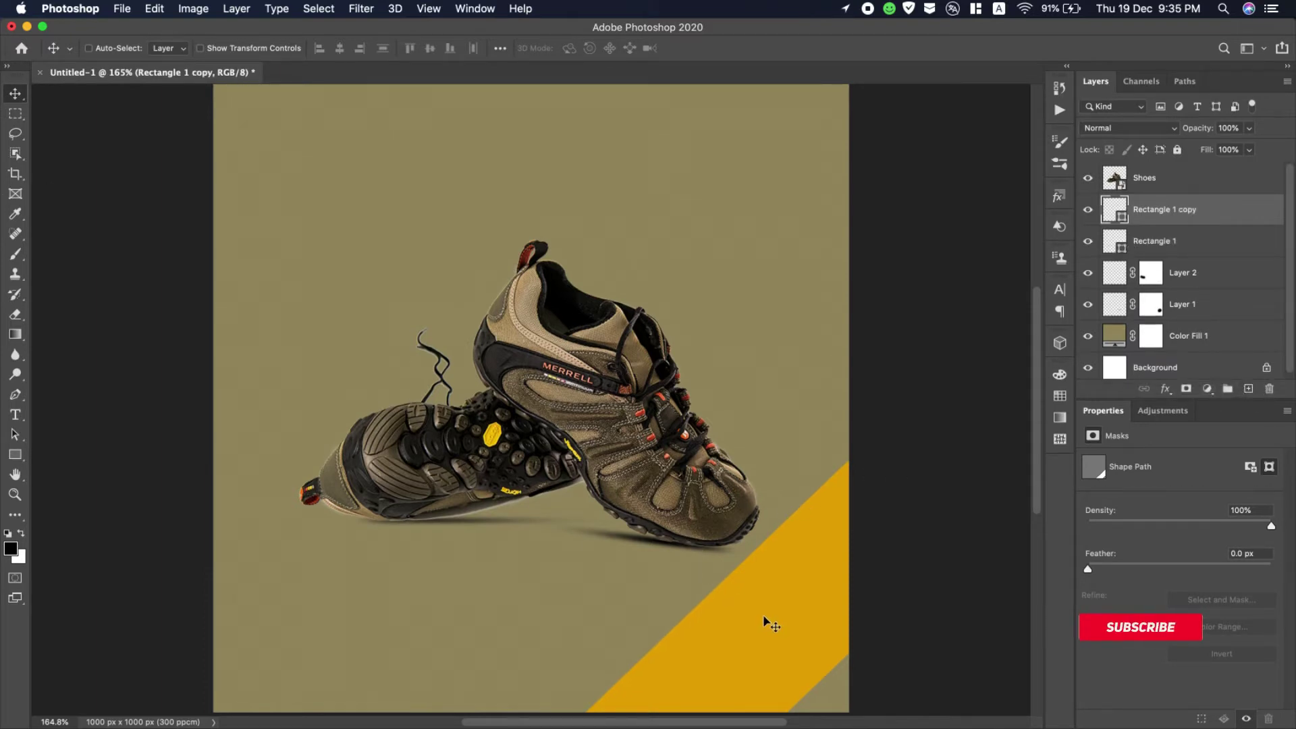
pyautogui.scroll(1, 762, 614)
pyautogui.moveTo(763, 614); pyautogui.dragTo(274, 133)
pyautogui.click(15, 494)
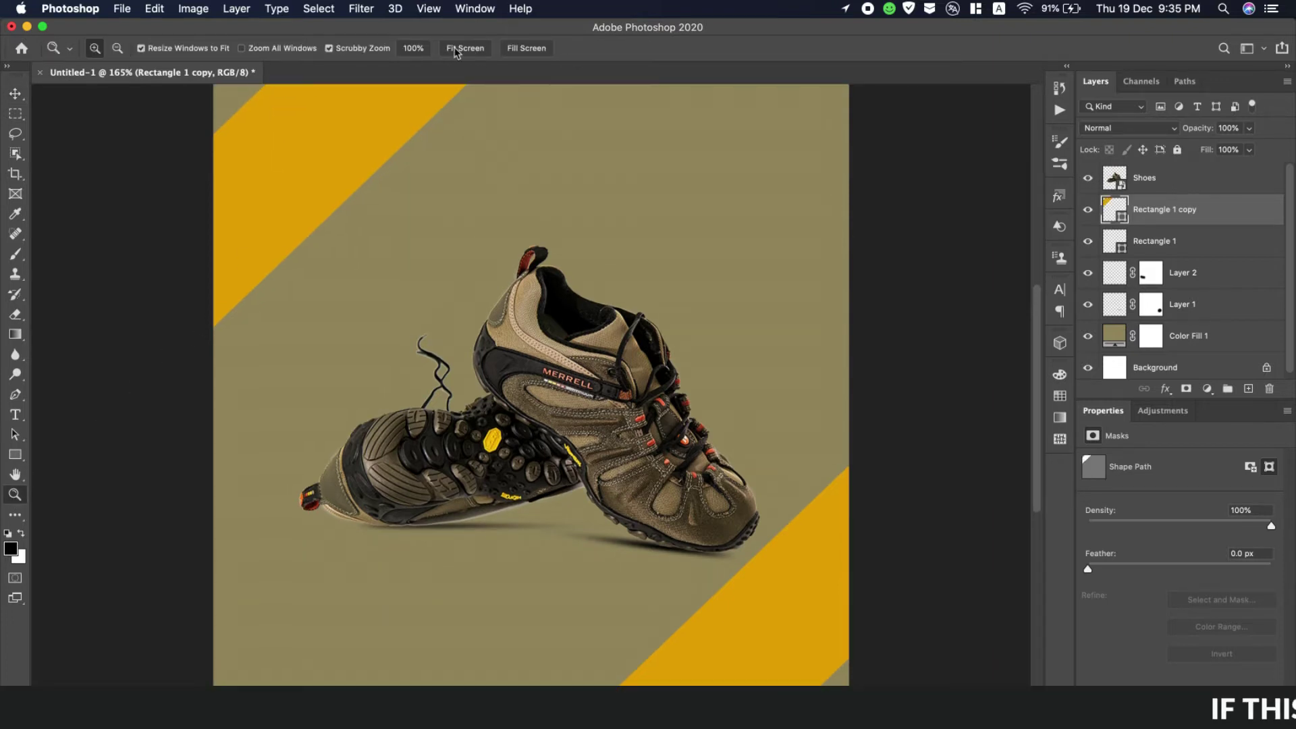
pyautogui.click(418, 53)
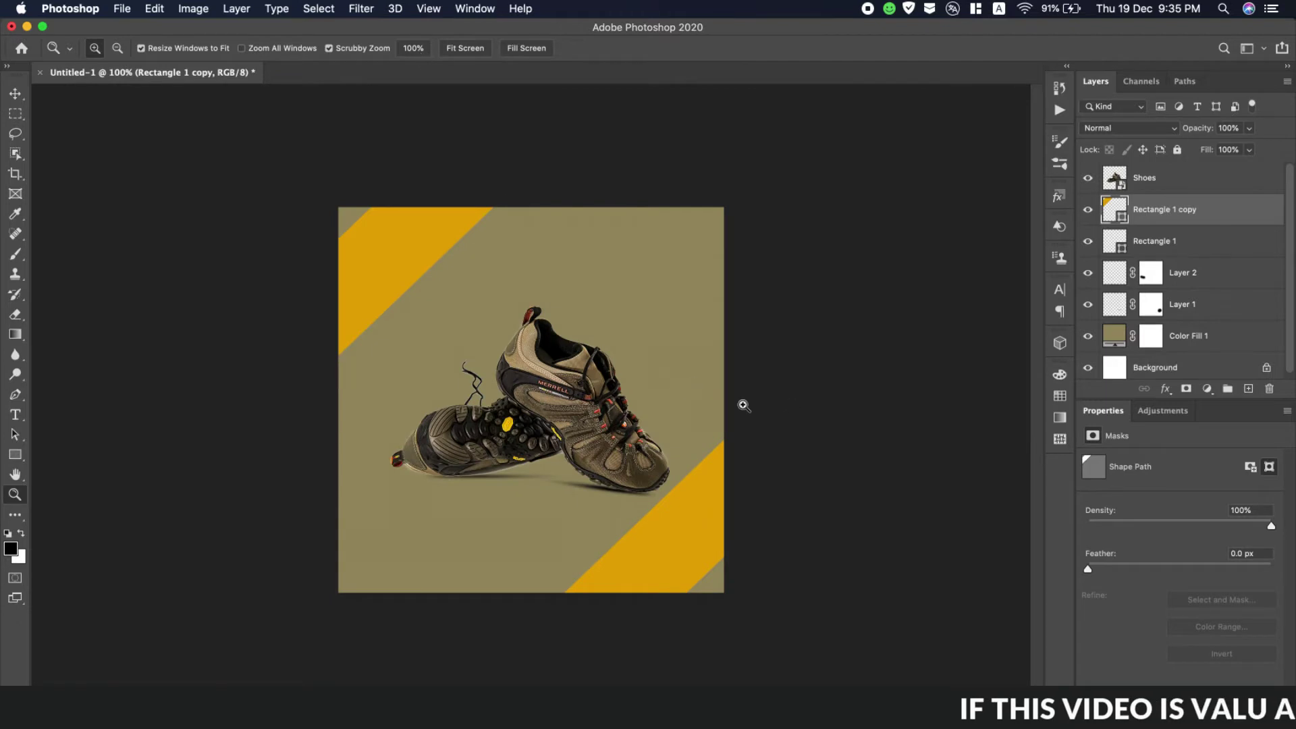
pyautogui.press('v')
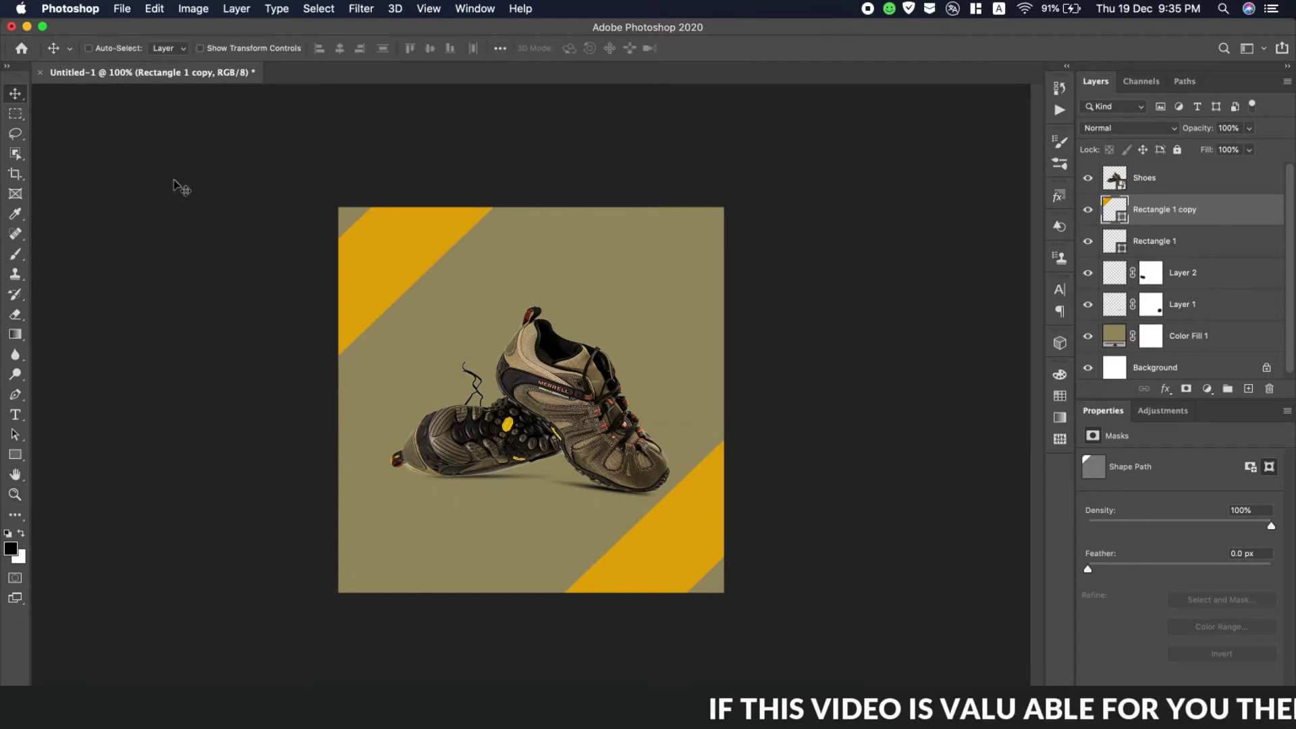
pyautogui.moveTo(370, 252); pyautogui.dragTo(382, 257)
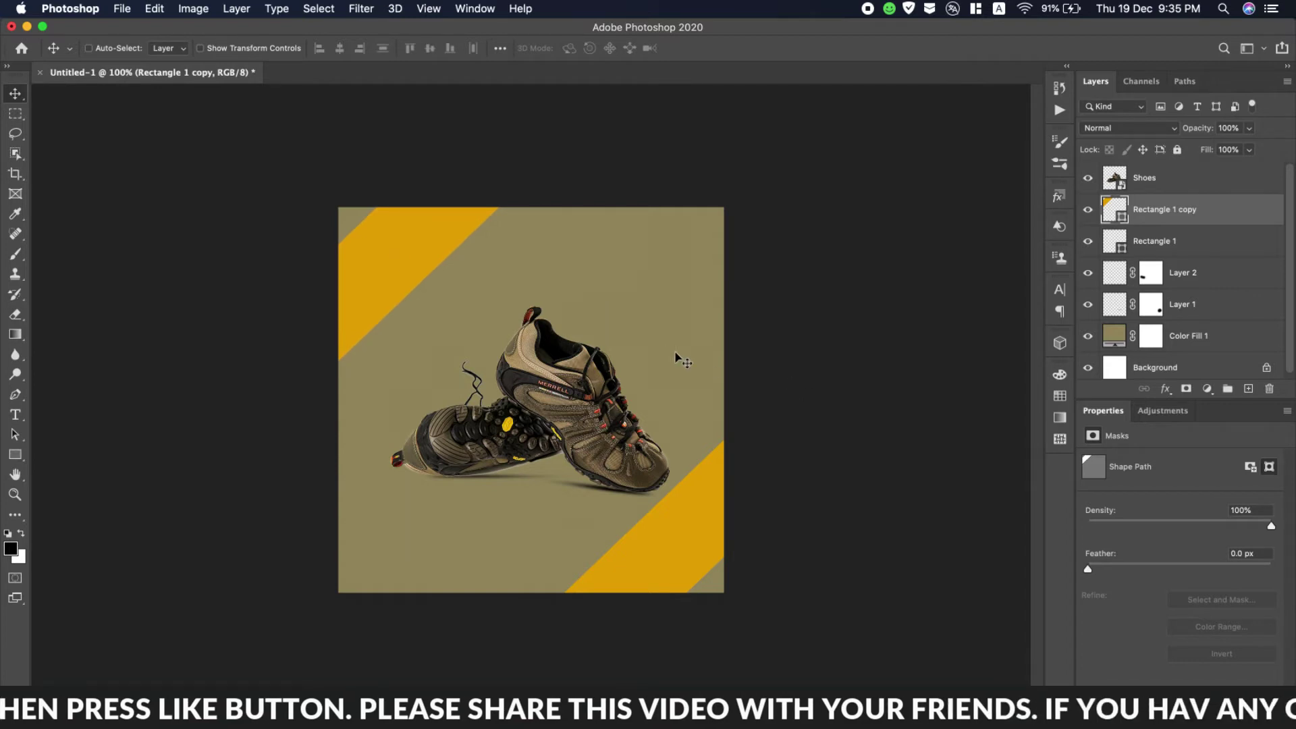
# Add the text "NEW" in Gotham Black at 9.01 pt above the shoes, layered directly over the lower stripe's layer.
pyautogui.click(1194, 244)
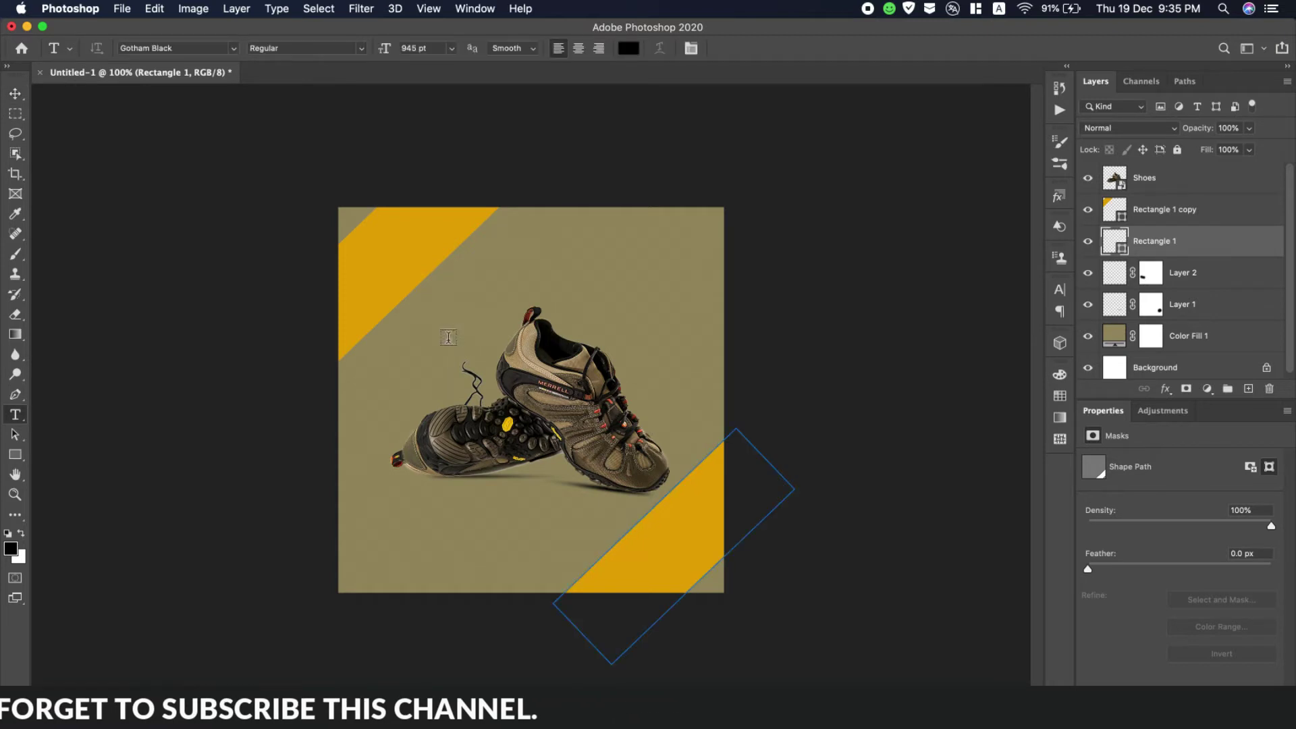
pyautogui.click(436, 338)
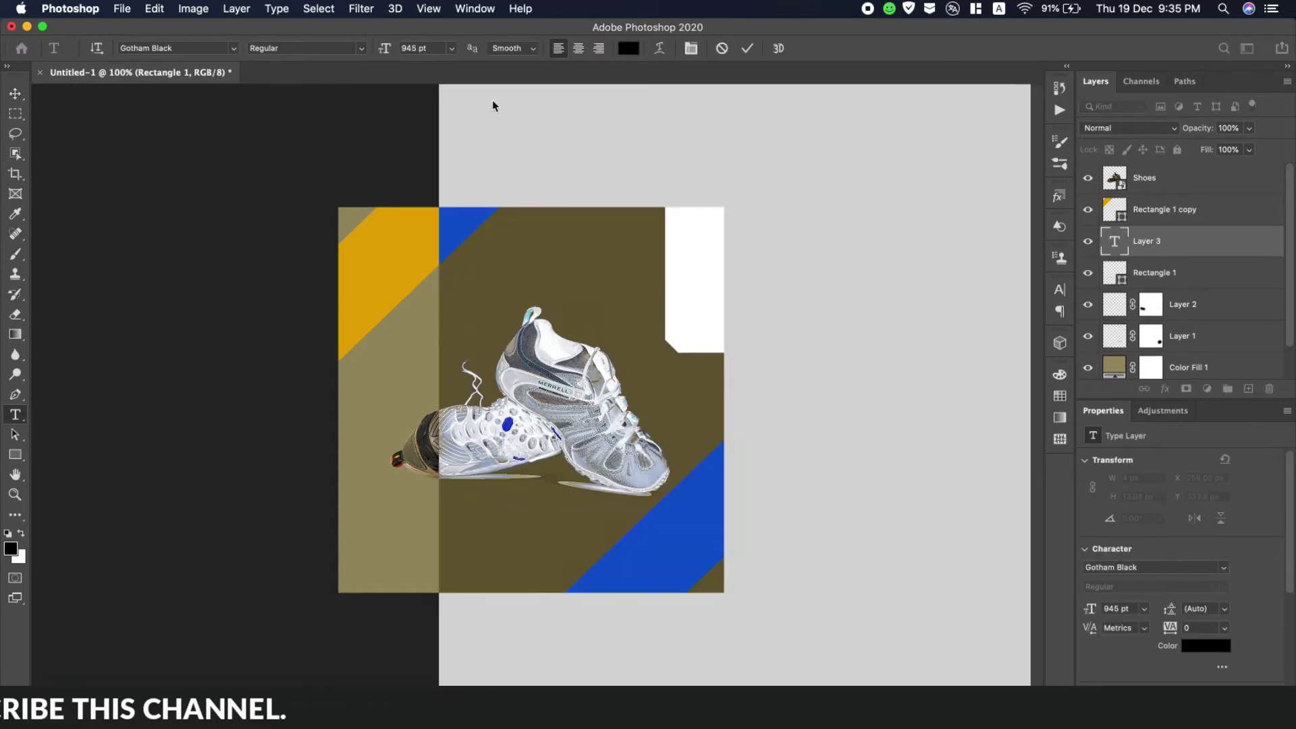
pyautogui.moveTo(387, 53); pyautogui.dragTo(3, 89)
pyautogui.moveTo(384, 56); pyautogui.dragTo(8, 72)
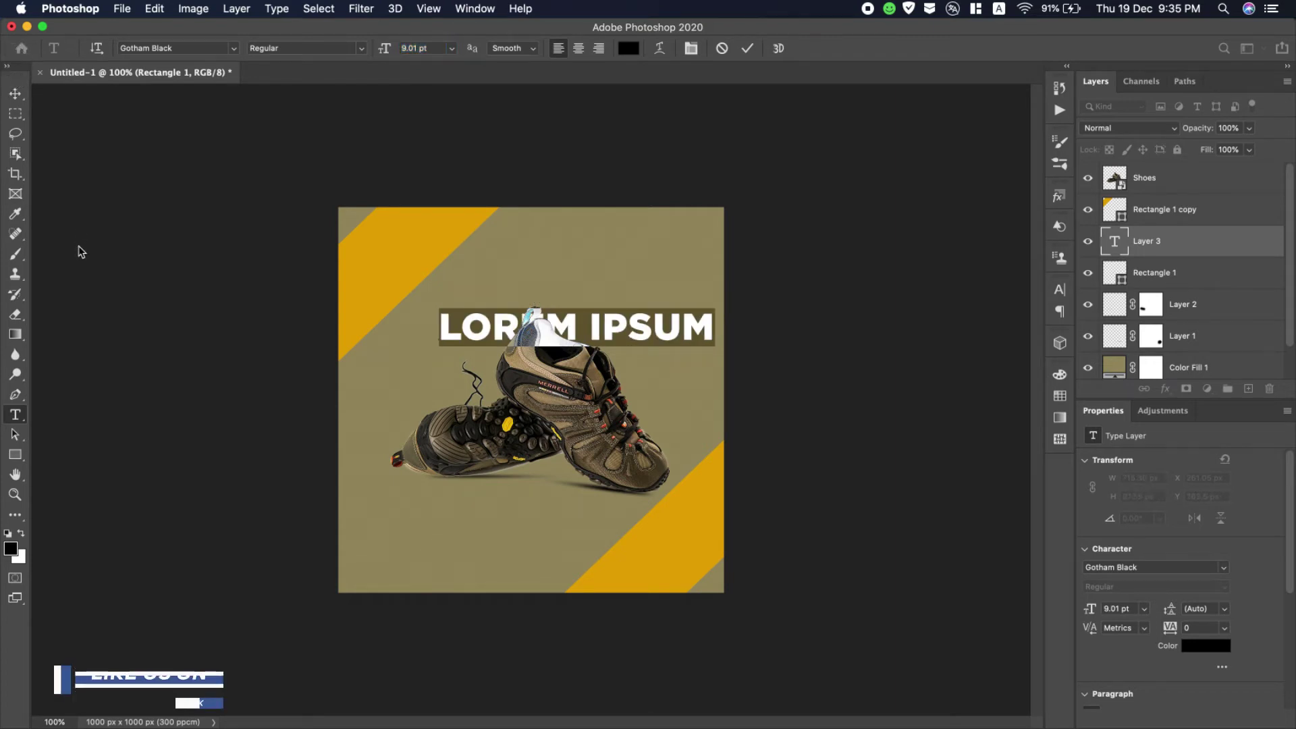
pyautogui.write('N')
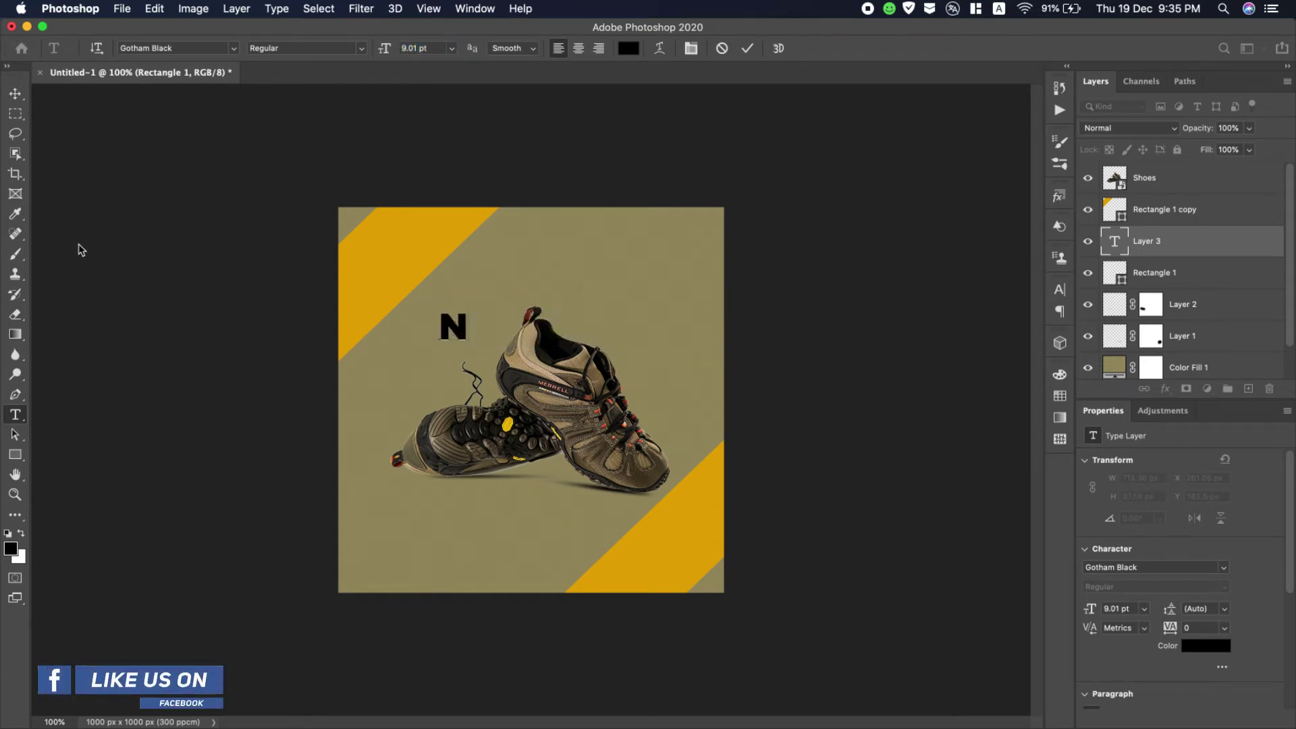
pyautogui.write('EW')
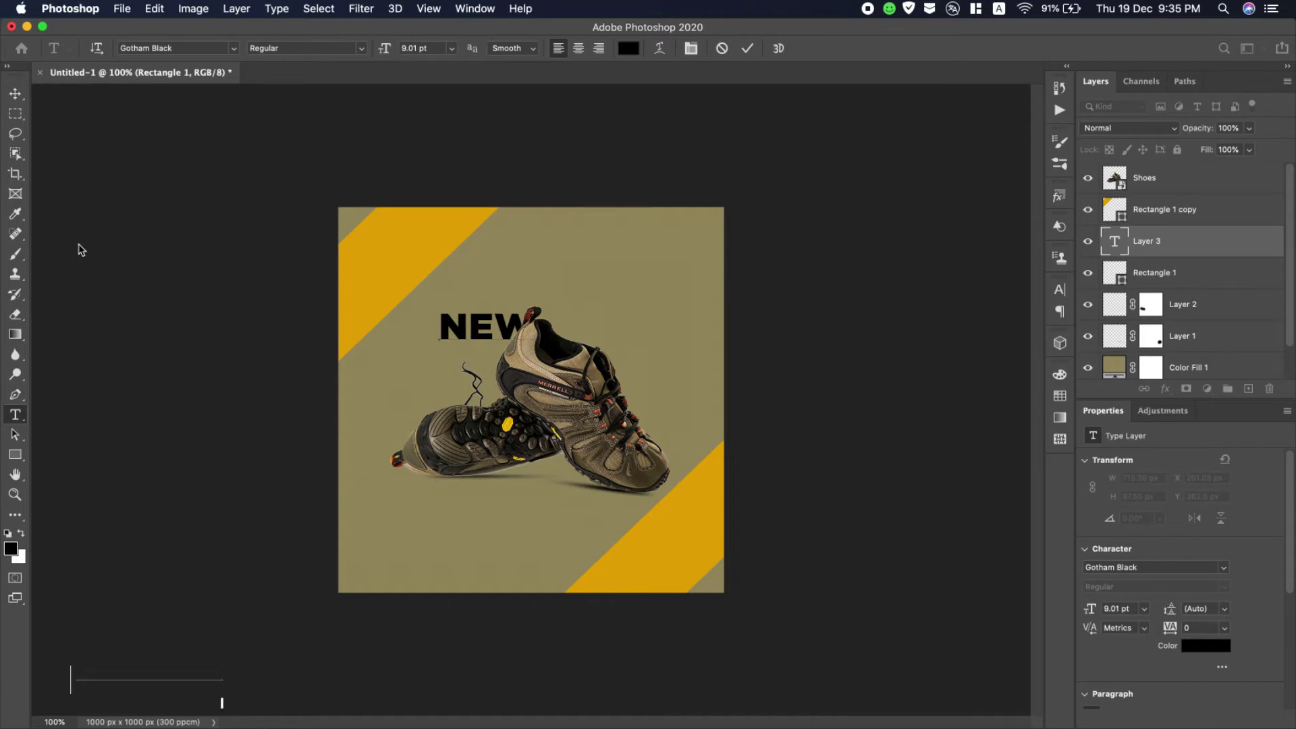
# Change the whole NEW text to the Gotham Ultra italic font, chosen from the favorite fonts.
pyautogui.press('super+a')
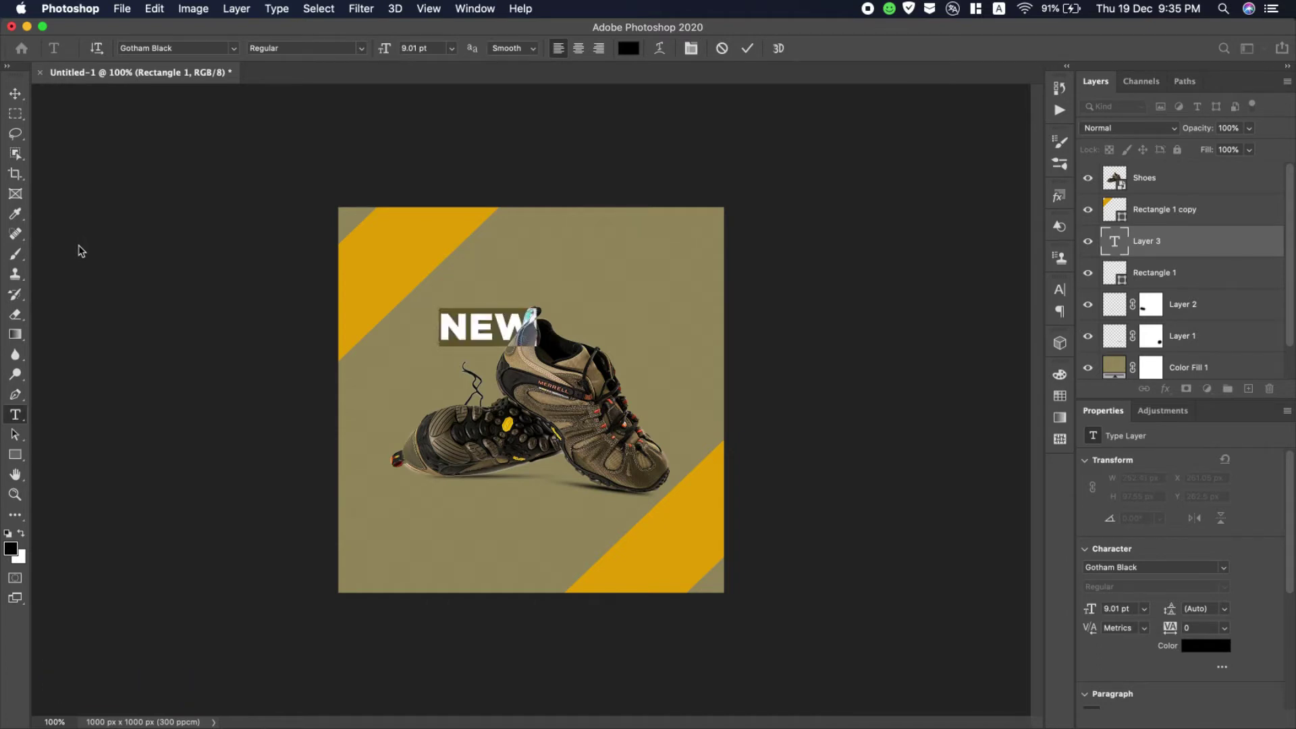
pyautogui.click(237, 46)
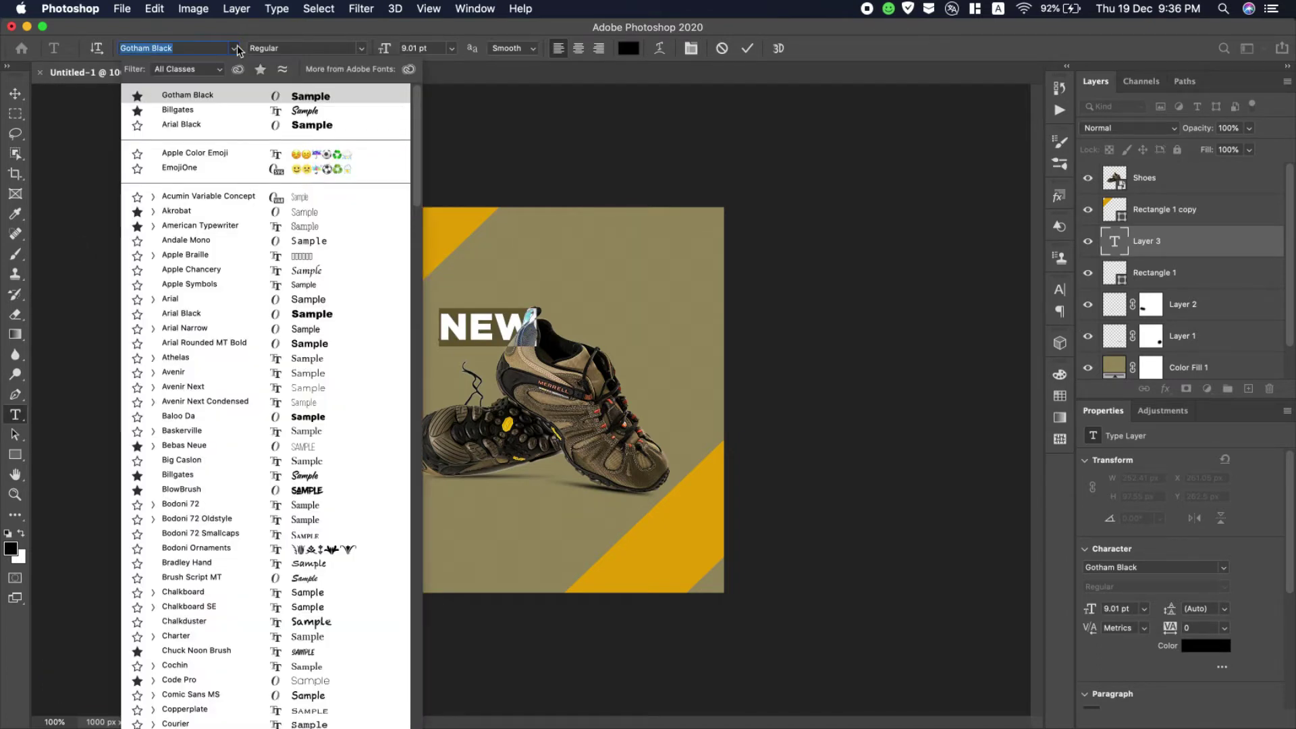
pyautogui.scroll(-6, 273, 449)
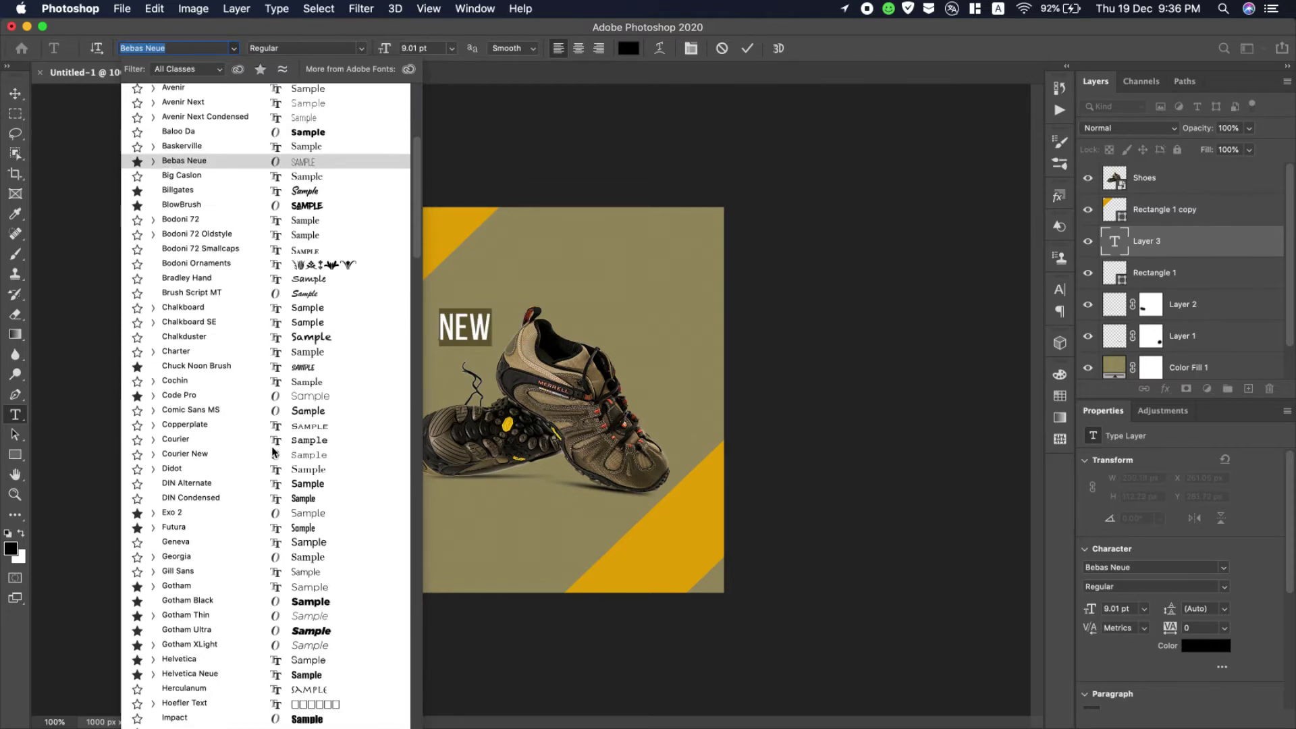
pyautogui.scroll(-4, 274, 453)
pyautogui.scroll(1, 274, 452)
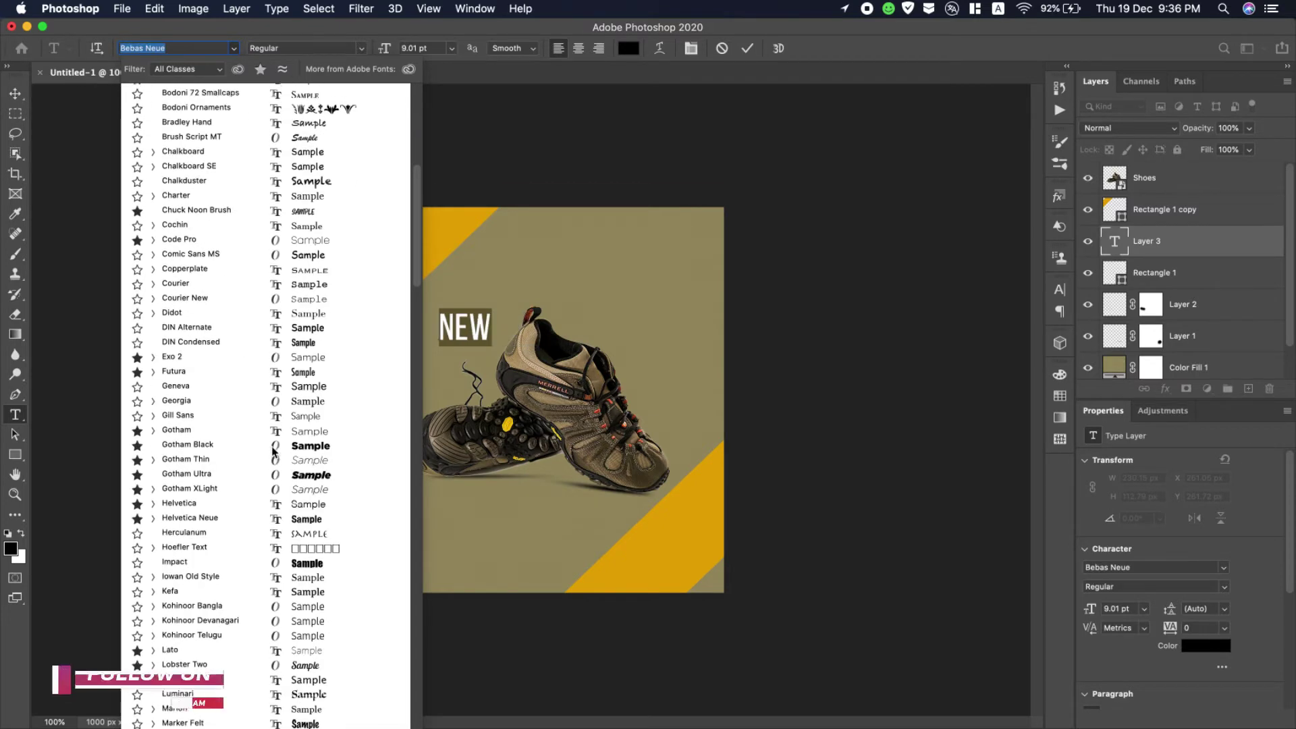
pyautogui.click(261, 70)
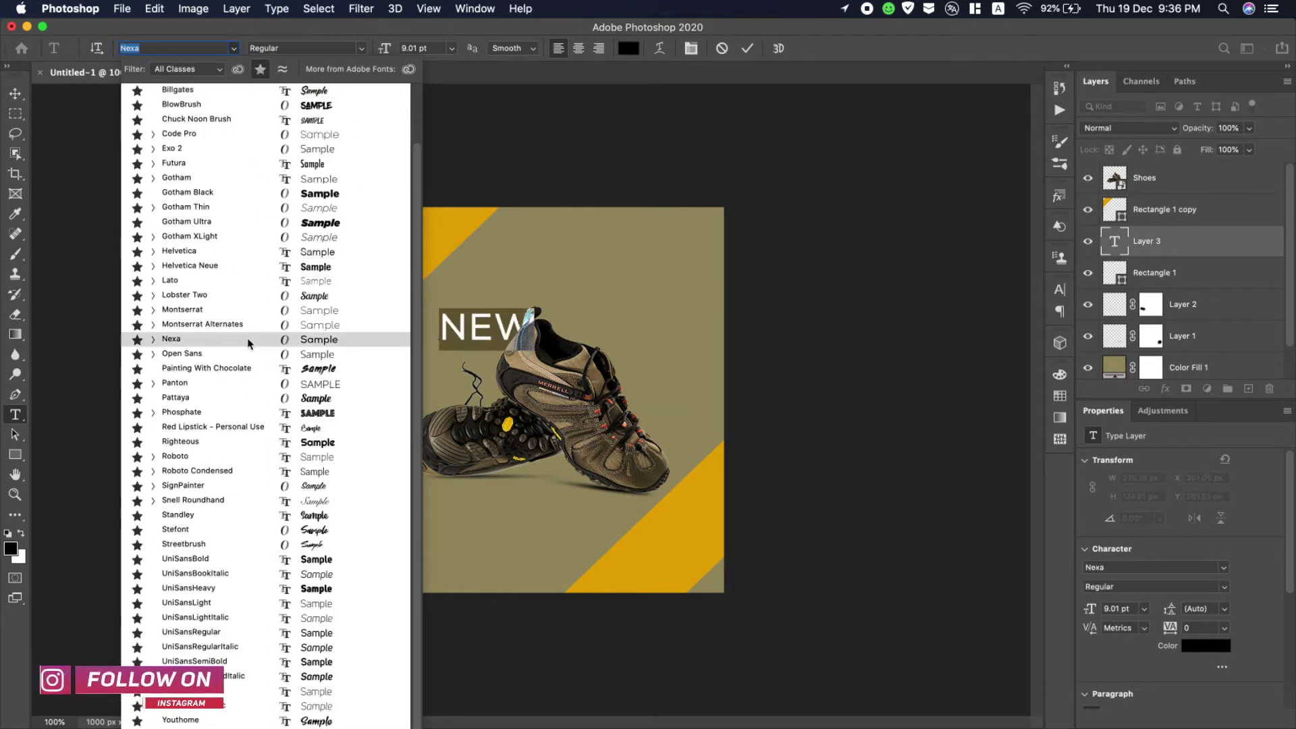
pyautogui.scroll(2, 250, 341)
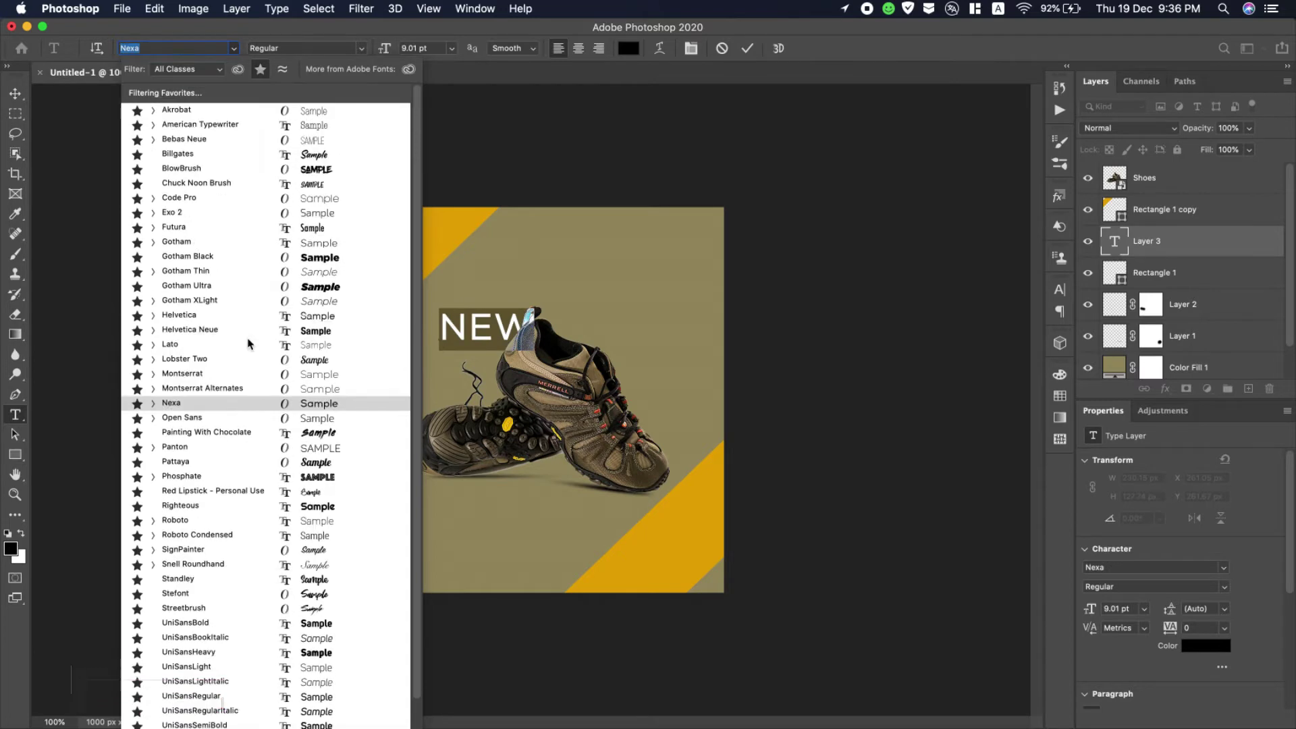
pyautogui.click(256, 288)
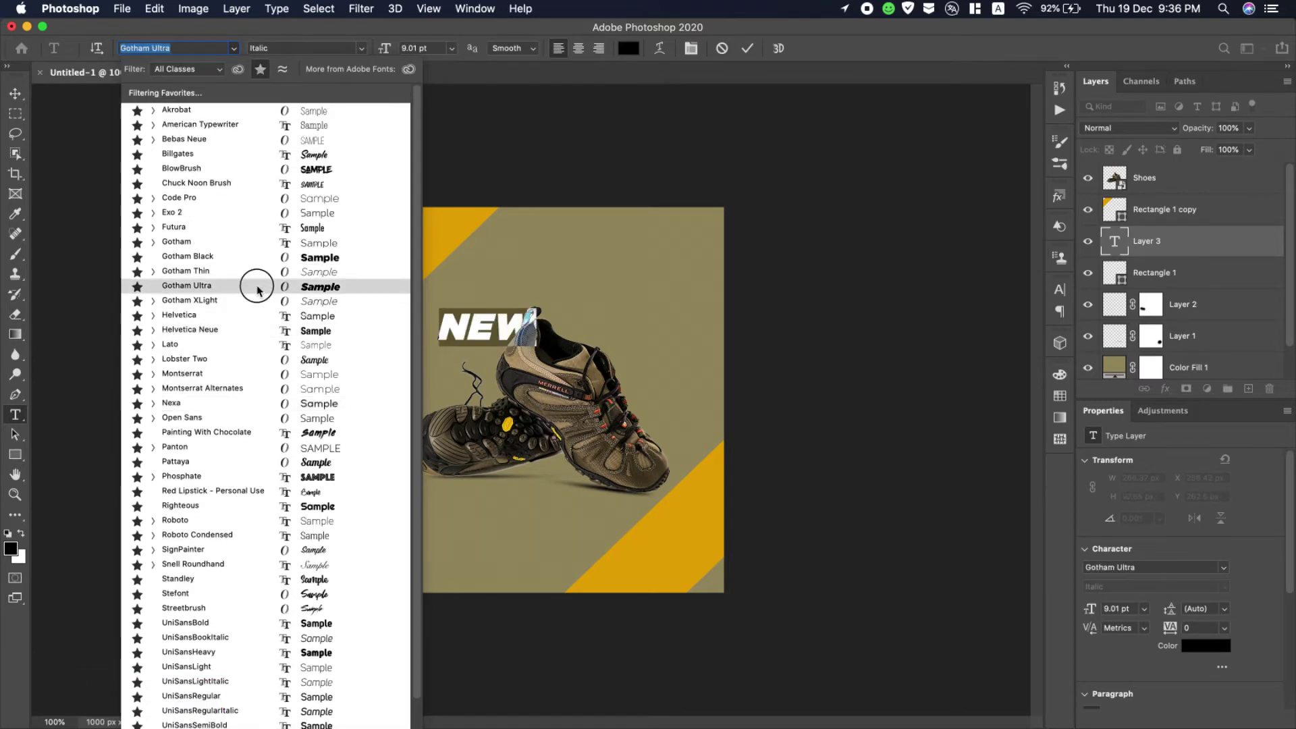
# Set the NEW text to 6.01 pt and place it above the shoes, just beside the upper-left stripe.
pyautogui.moveTo(392, 58); pyautogui.dragTo(399, 53)
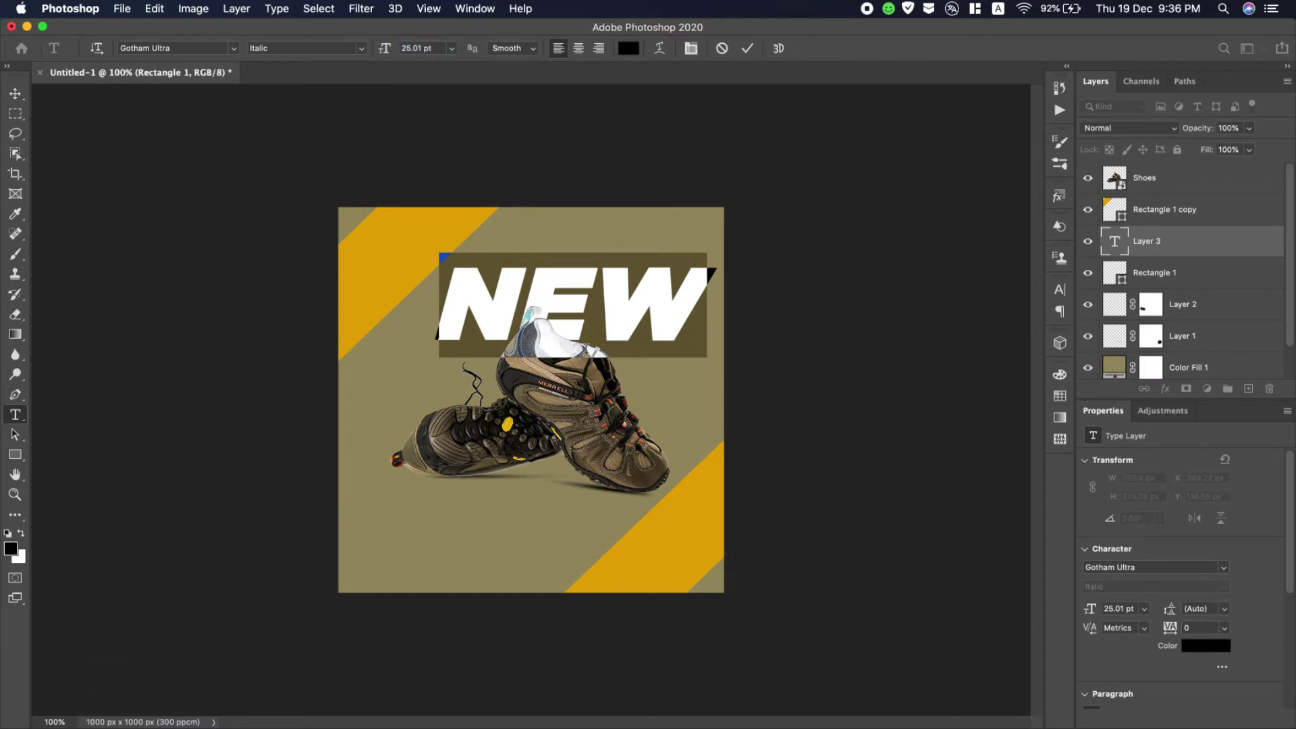
pyautogui.moveTo(638, 390); pyautogui.dragTo(637, 327)
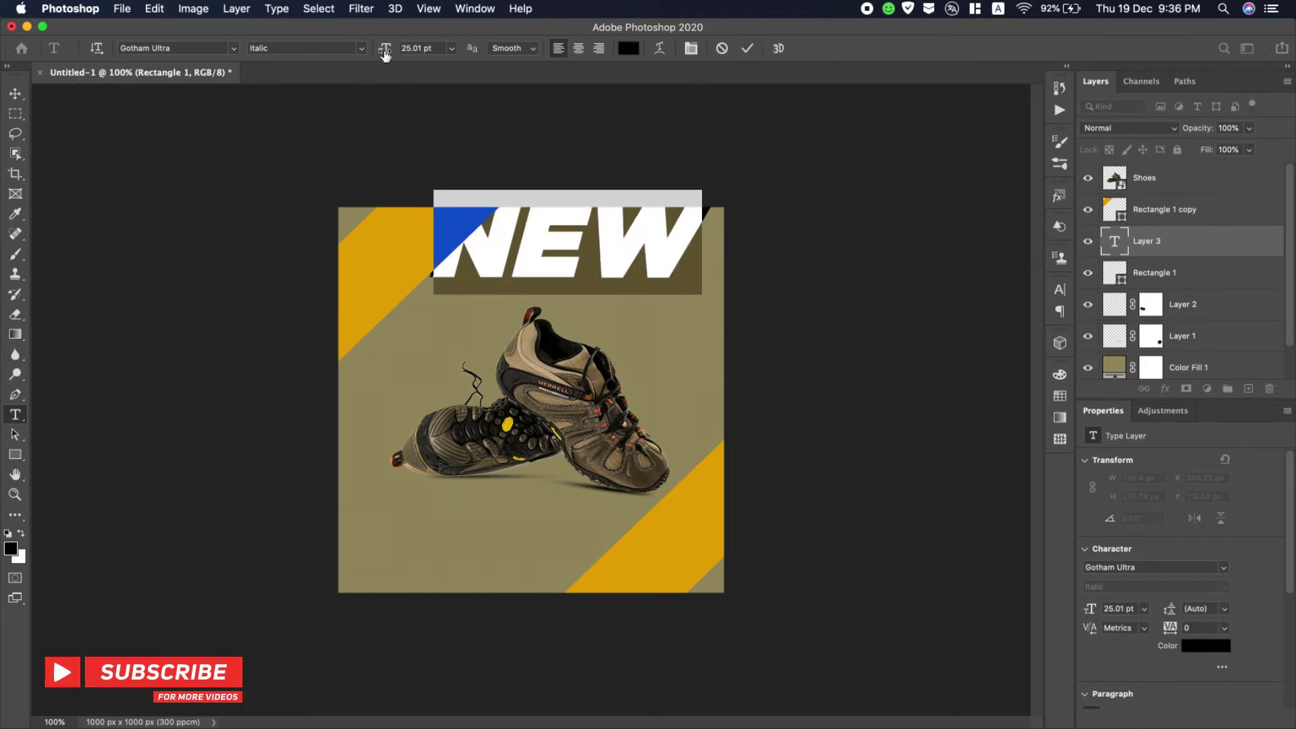
pyautogui.moveTo(383, 50); pyautogui.dragTo(364, 52)
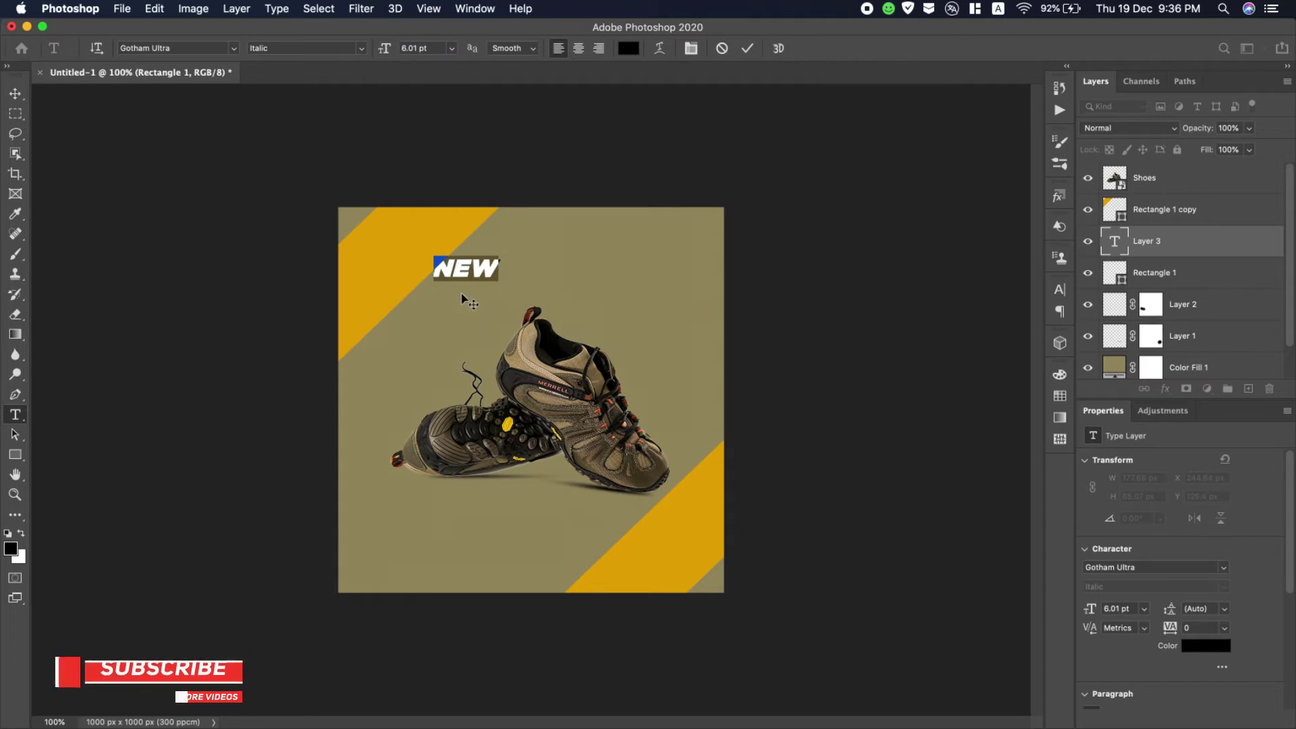
pyautogui.moveTo(479, 293); pyautogui.dragTo(484, 292)
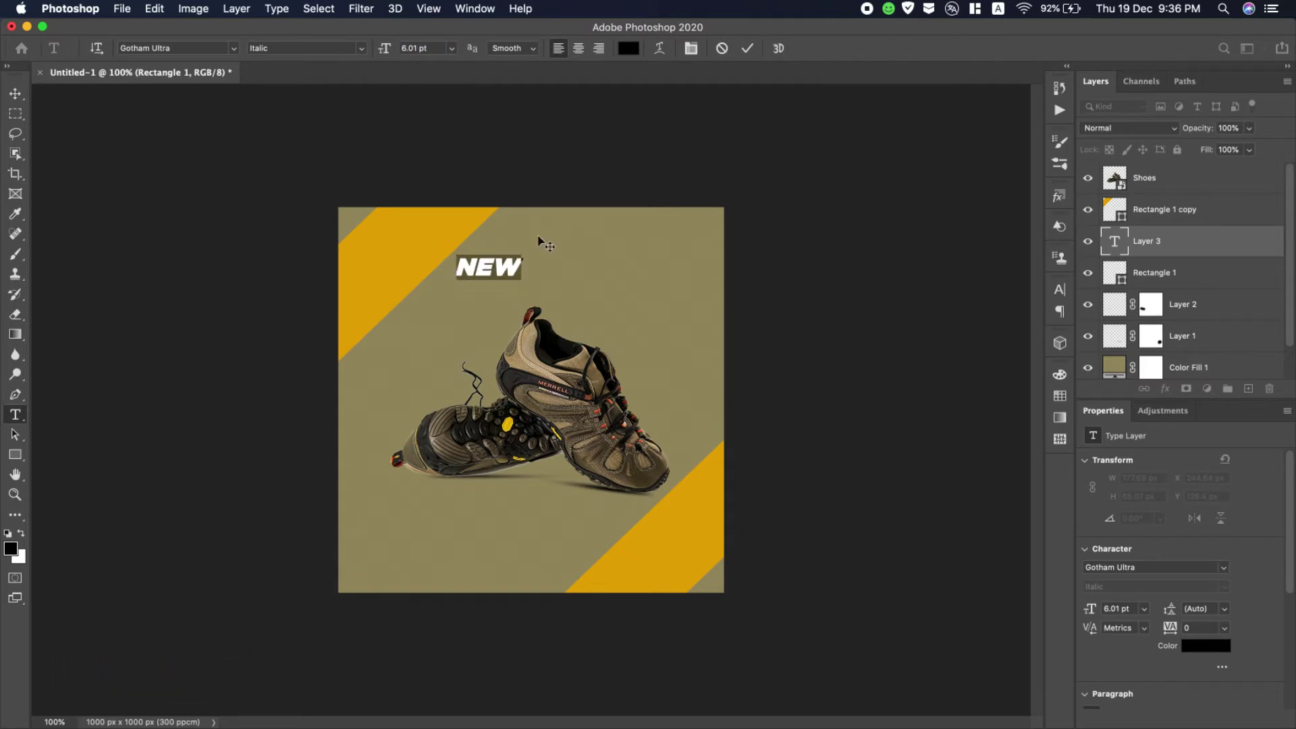
pyautogui.click(748, 48)
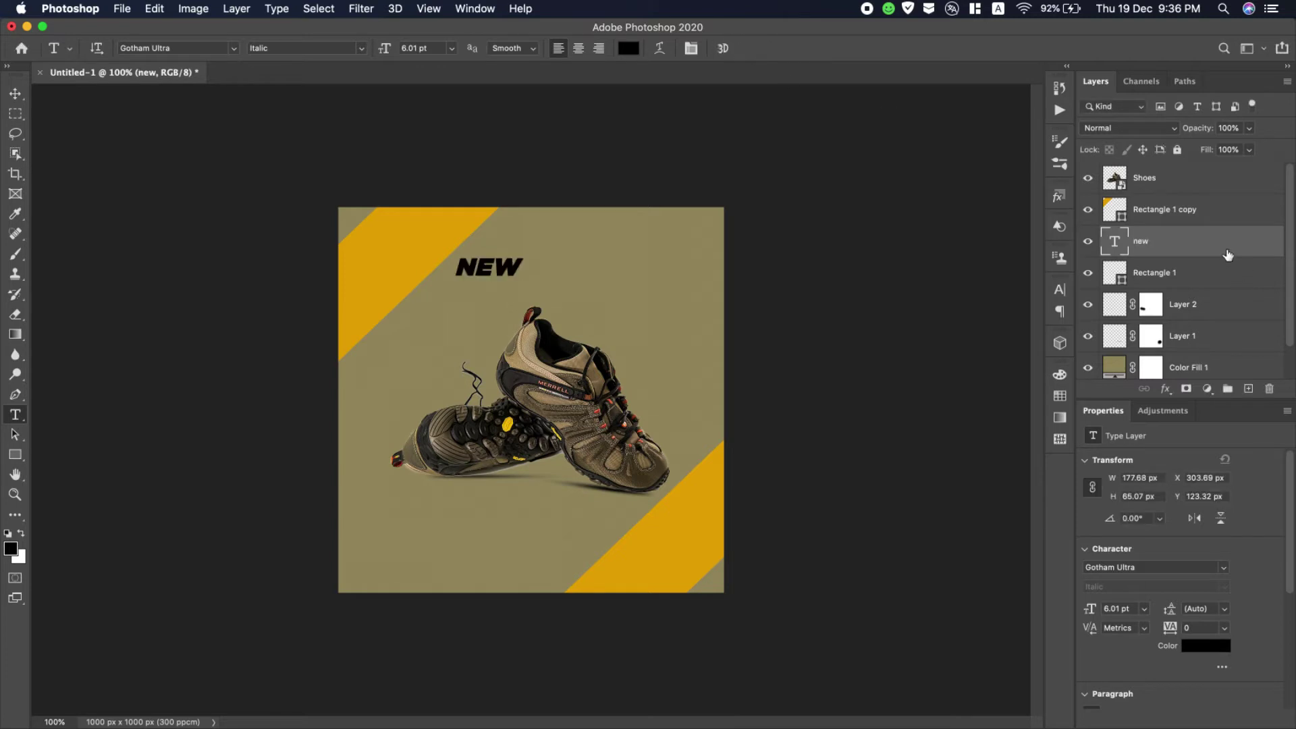
# Duplicate the NEW text layer and move the copy directly beneath the original word.
pyautogui.moveTo(1220, 251); pyautogui.dragTo(1248, 389)
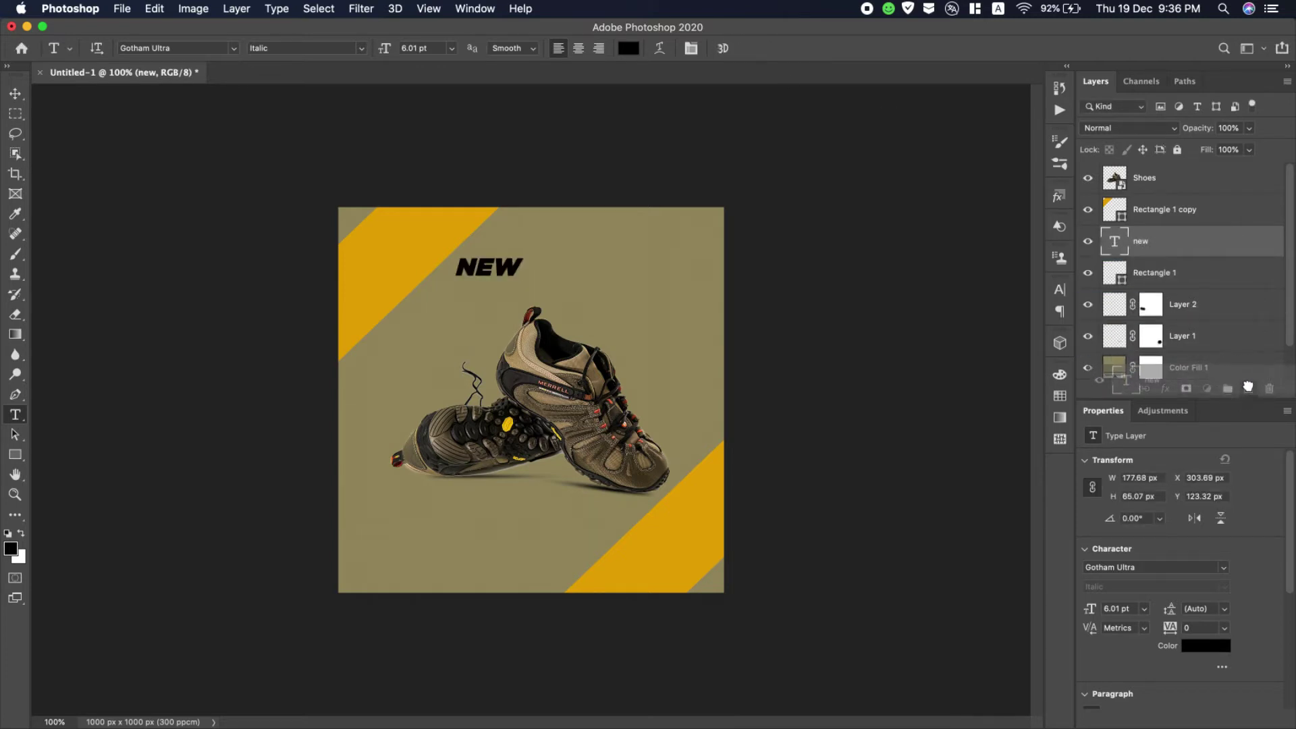
pyautogui.click(15, 93)
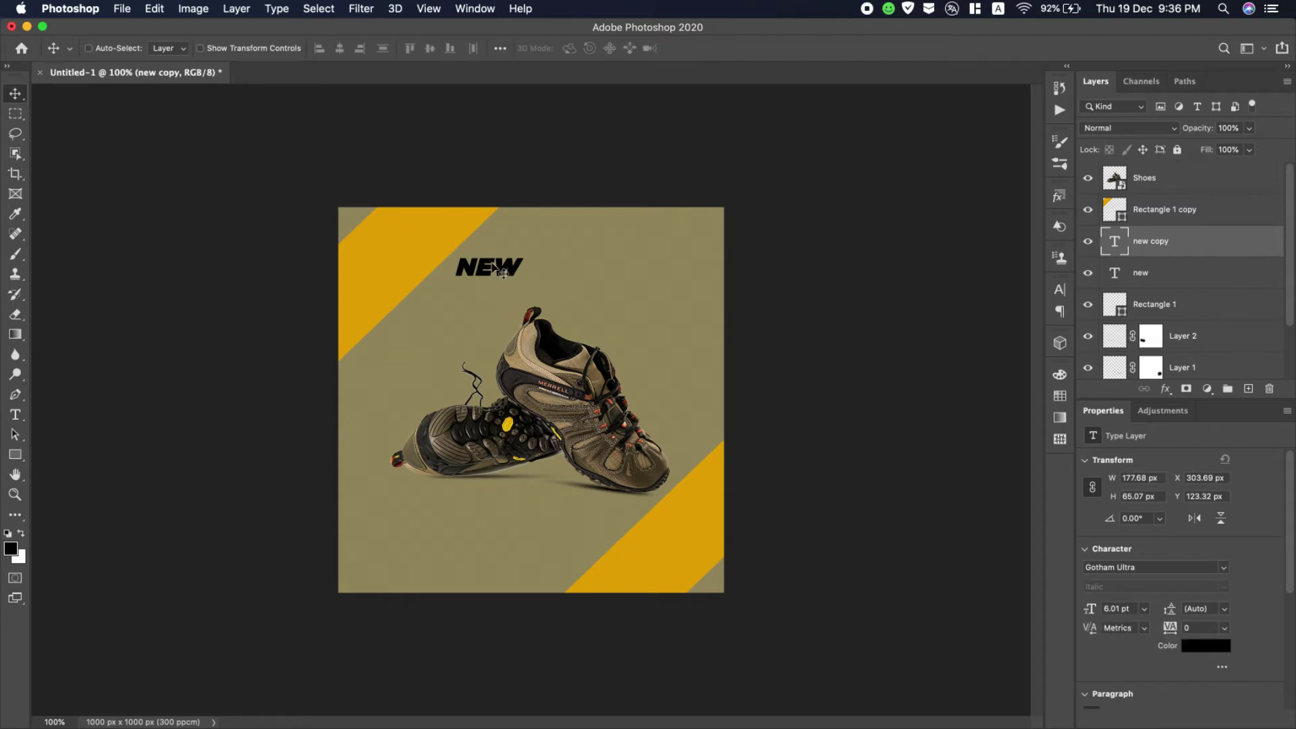
pyautogui.moveTo(505, 275)
pyautogui.mouseDown()
pyautogui.moveTo(513, 286)
pyautogui.moveTo(492, 293)
pyautogui.mouseUp()
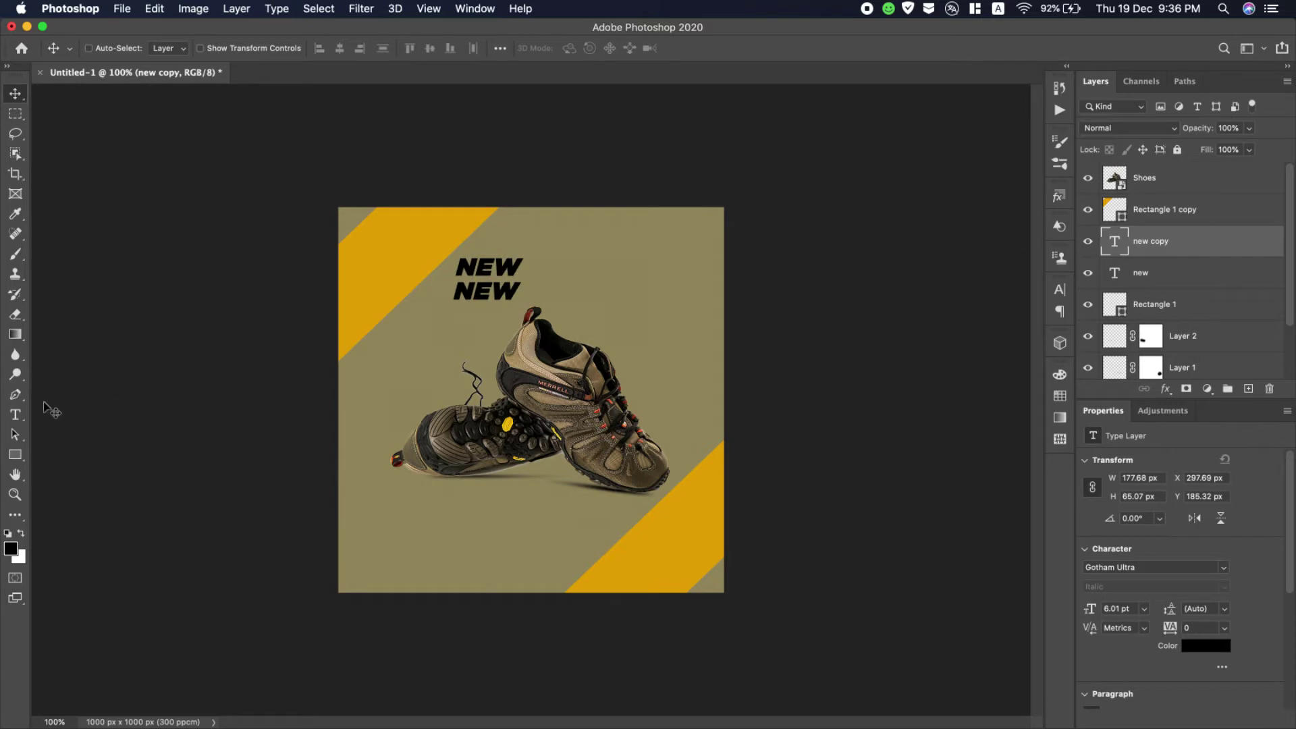
# Replace the wording of the lower NEW copy with "ARRIVAL".
pyautogui.click(23, 414)
pyautogui.click(486, 290)
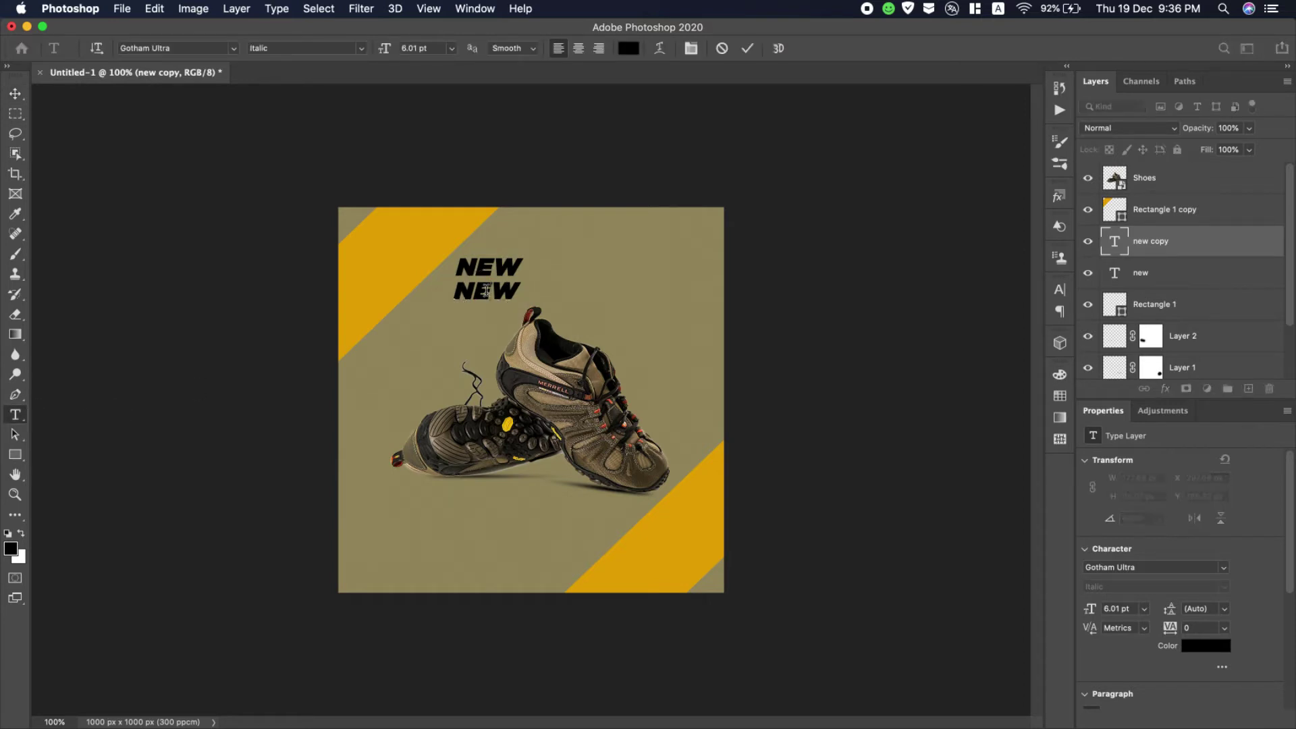
pyautogui.doubleClick(486, 291)
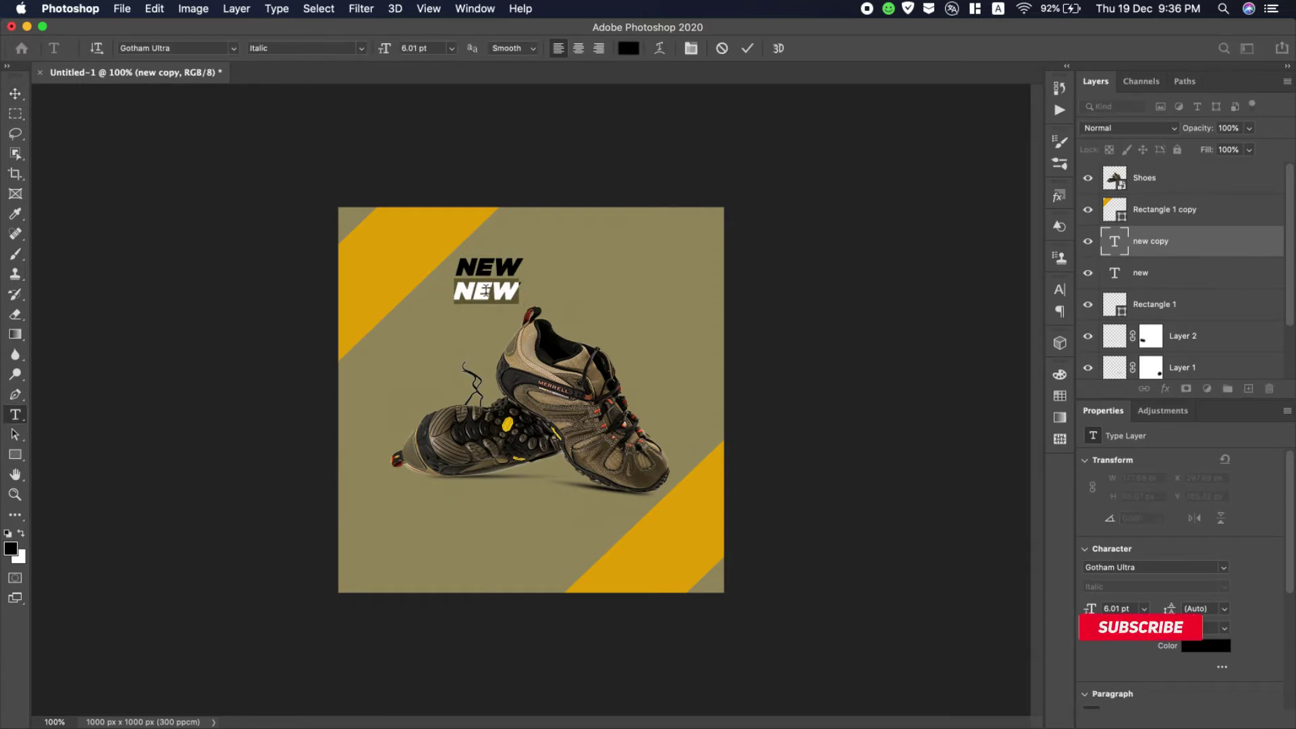
pyautogui.write('AR')
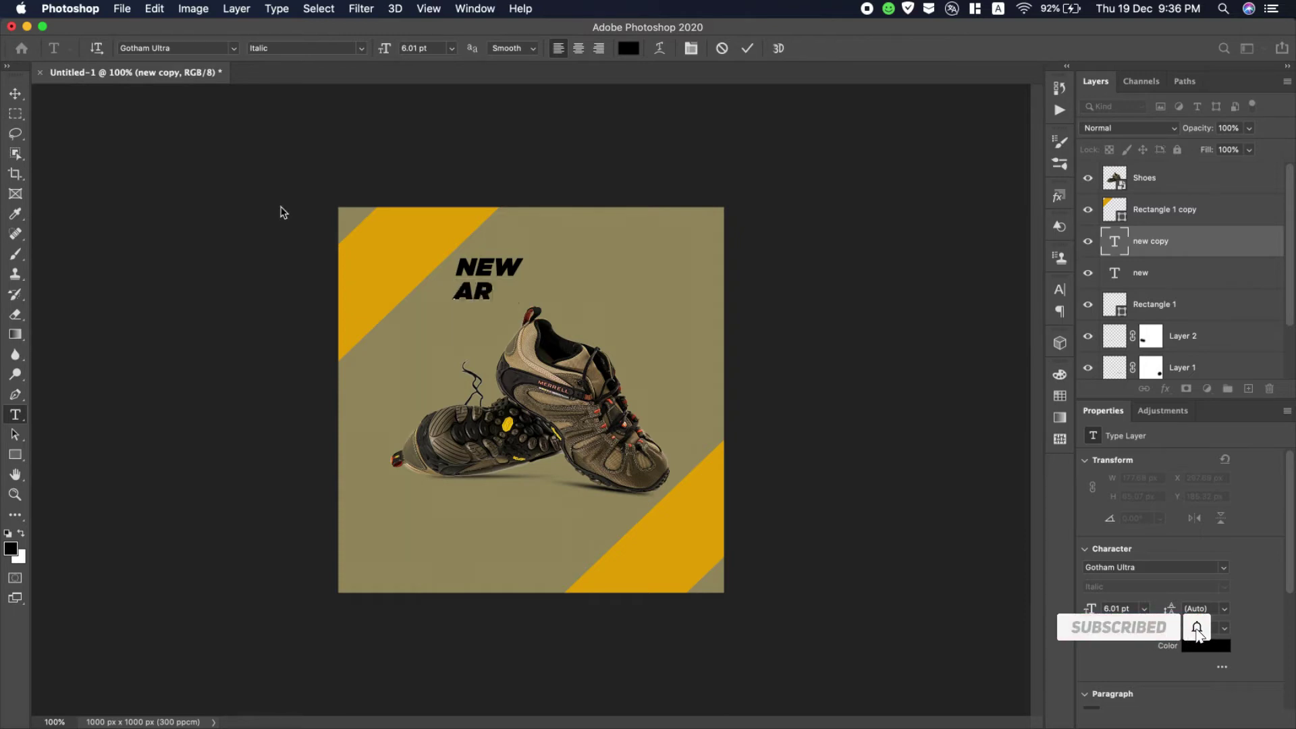
pyautogui.write('RIVAL')
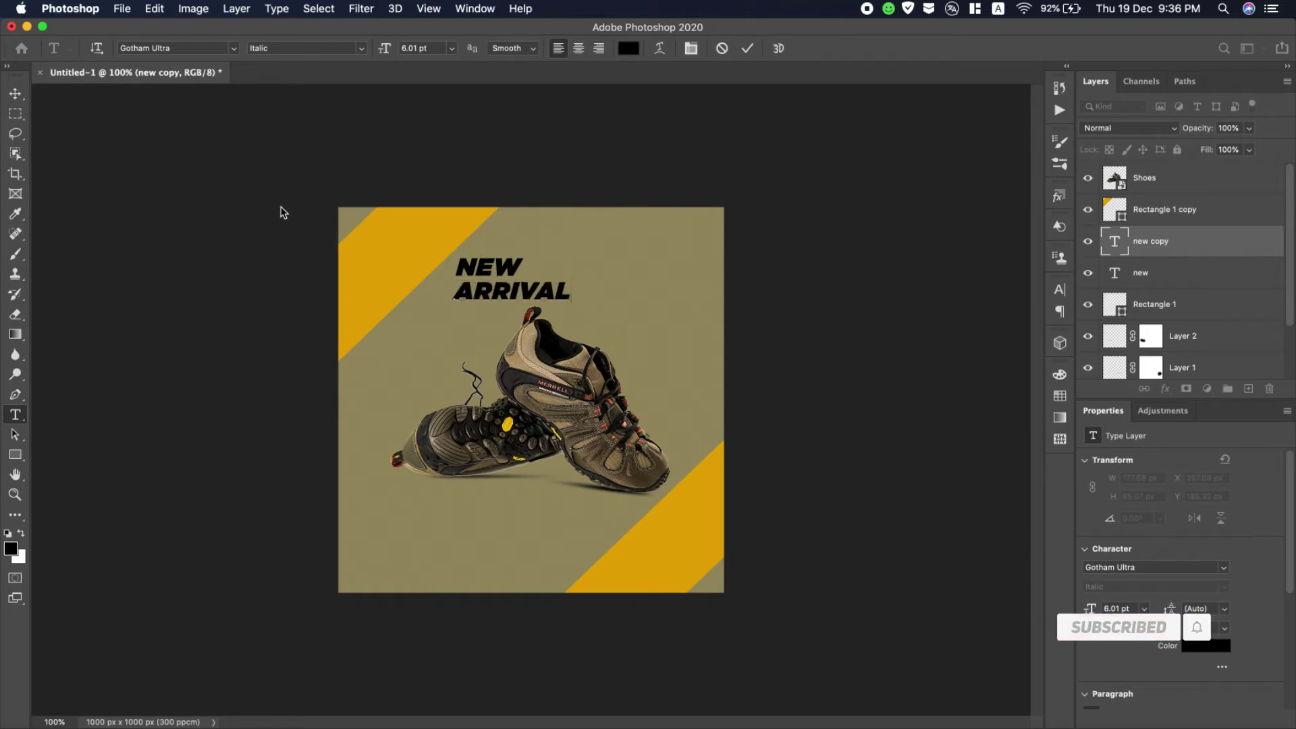
# Enlarge the ARRIVAL text to 14.01 pt and shift it down and left so it sits under NEW.
pyautogui.press('super+a')
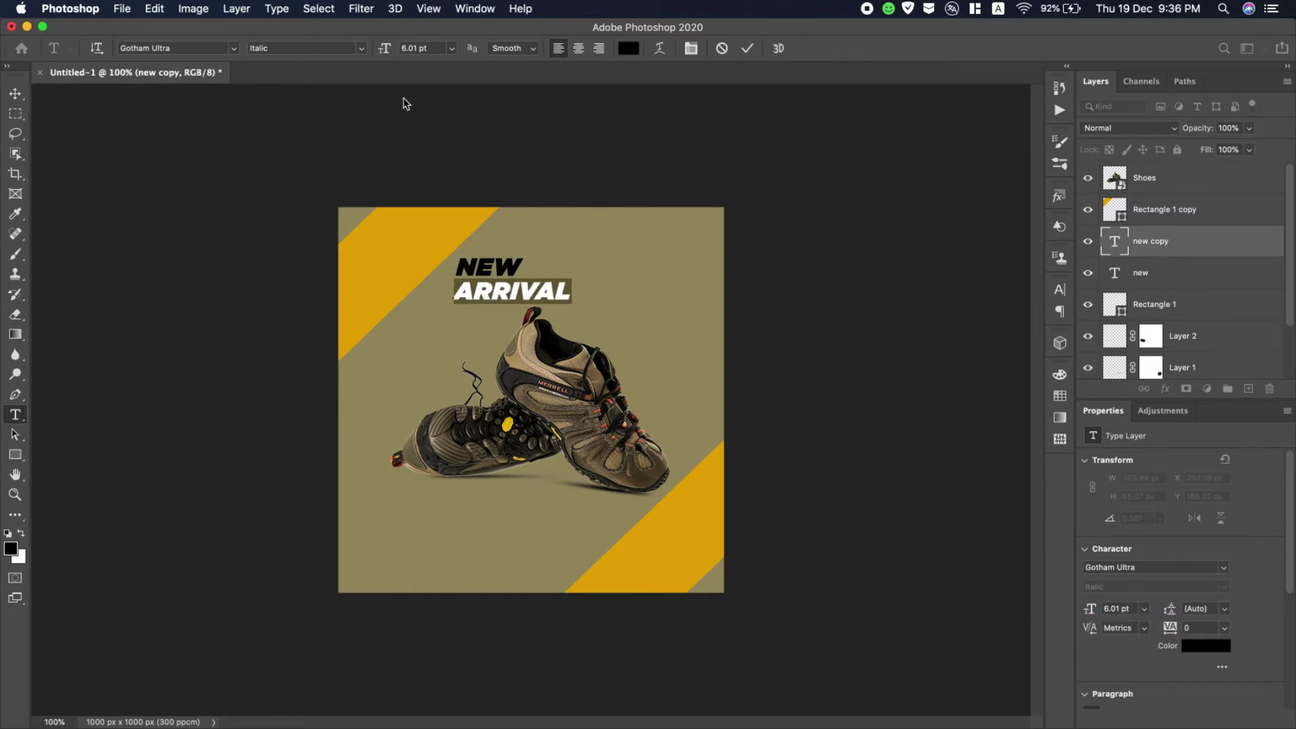
pyautogui.moveTo(385, 57); pyautogui.dragTo(401, 58)
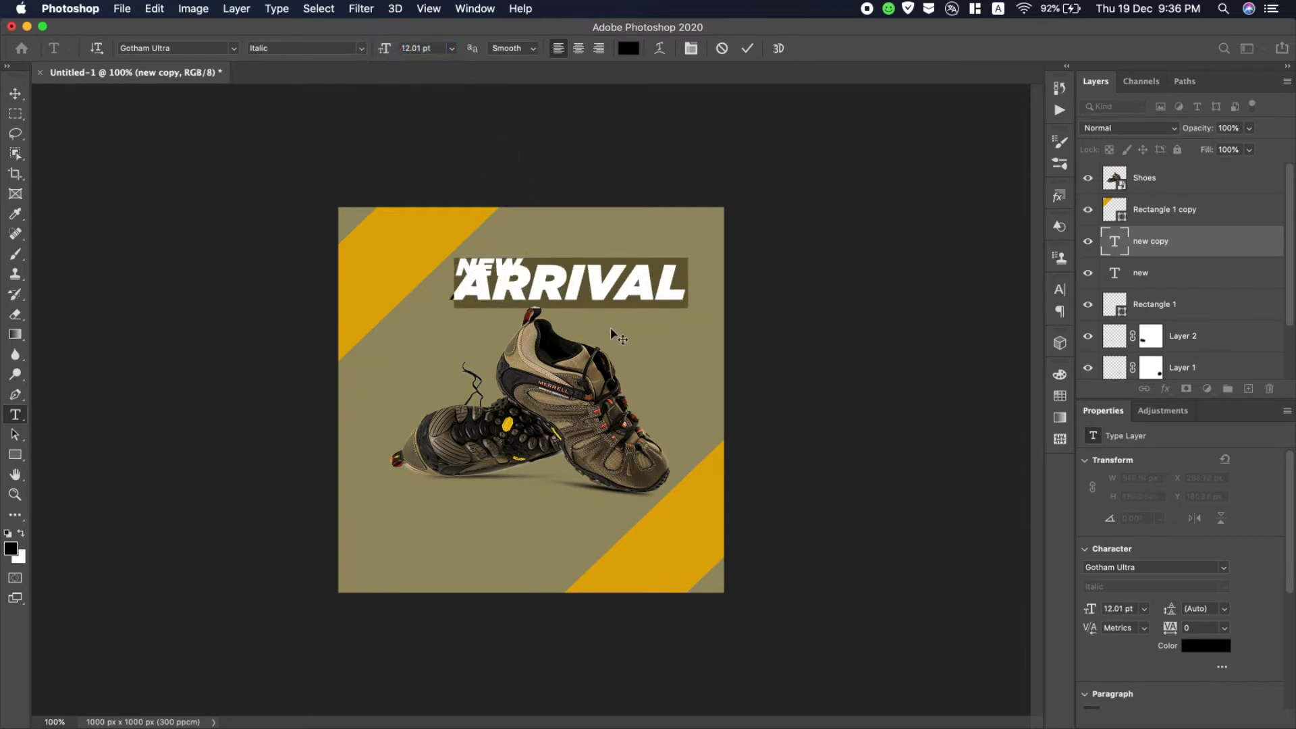
pyautogui.moveTo(610, 327); pyautogui.dragTo(588, 352)
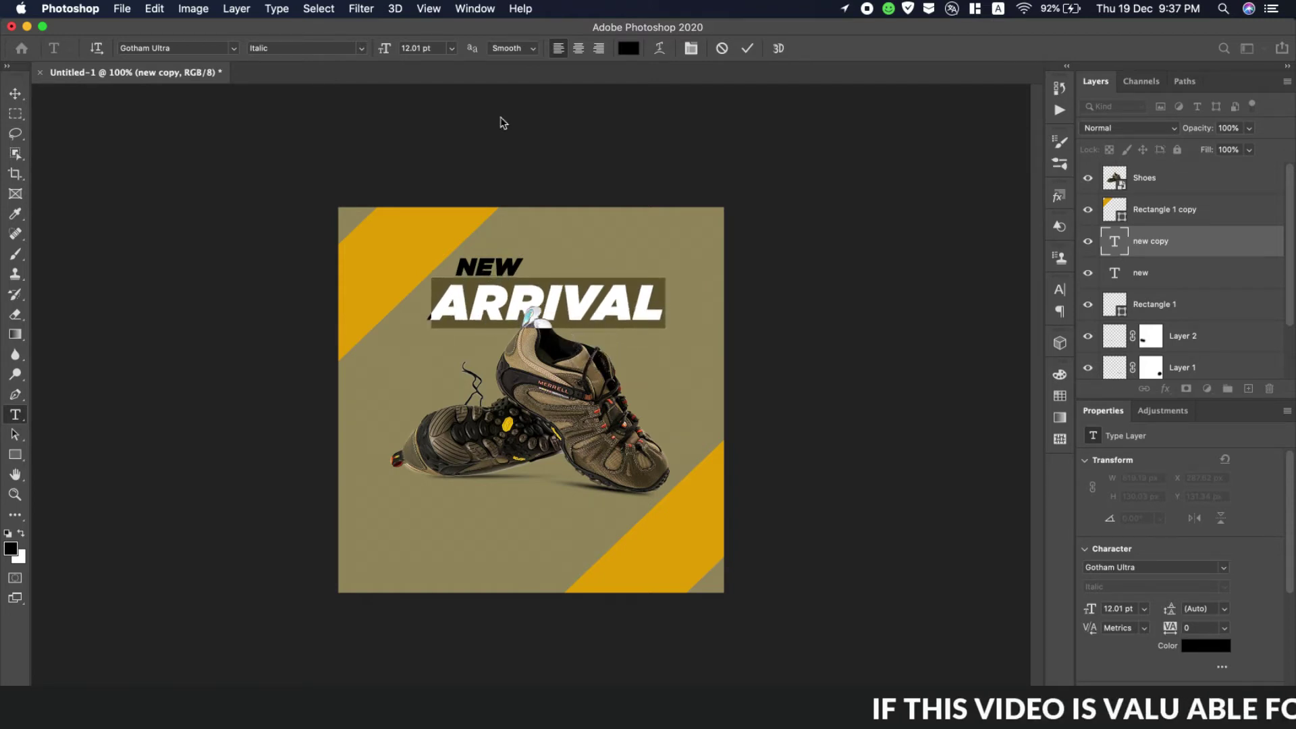
pyautogui.moveTo(391, 52); pyautogui.dragTo(394, 59)
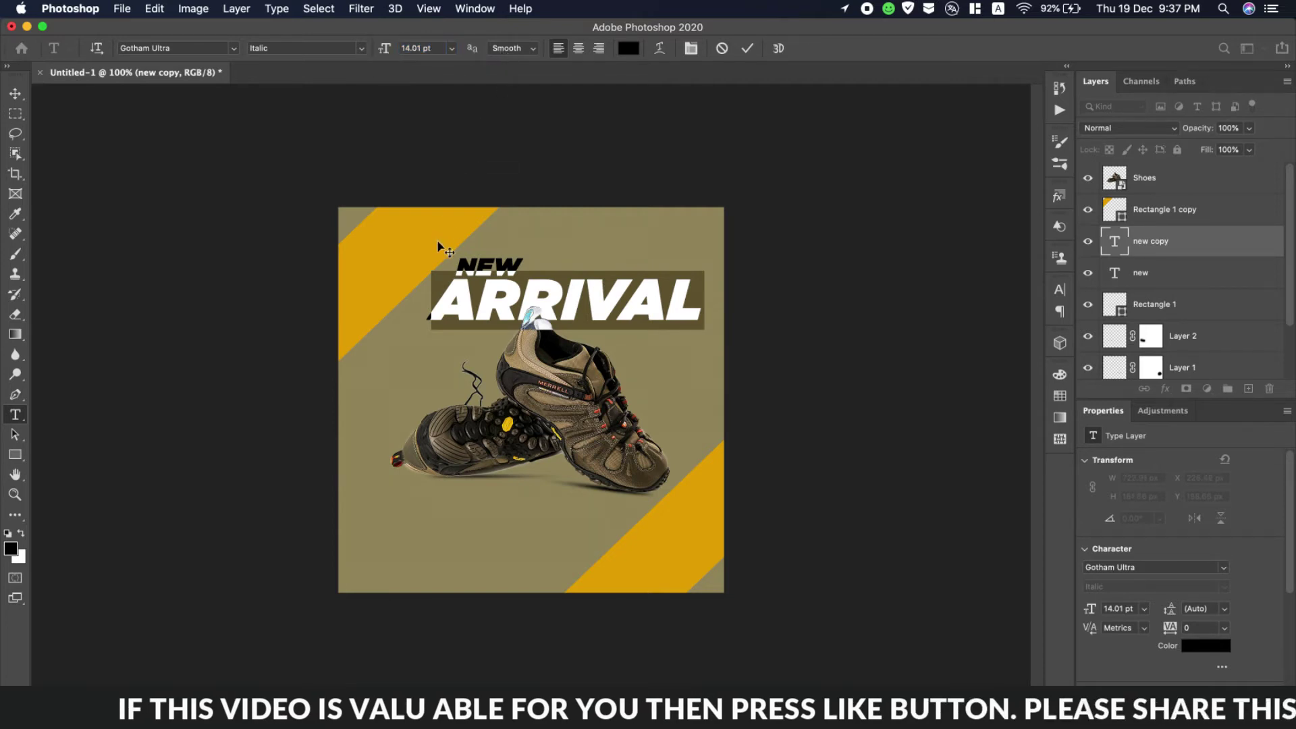
# Commit the ARRIVAL text and nudge it about 10 px left and 2 px down beneath NEW.
pyautogui.click(15, 93)
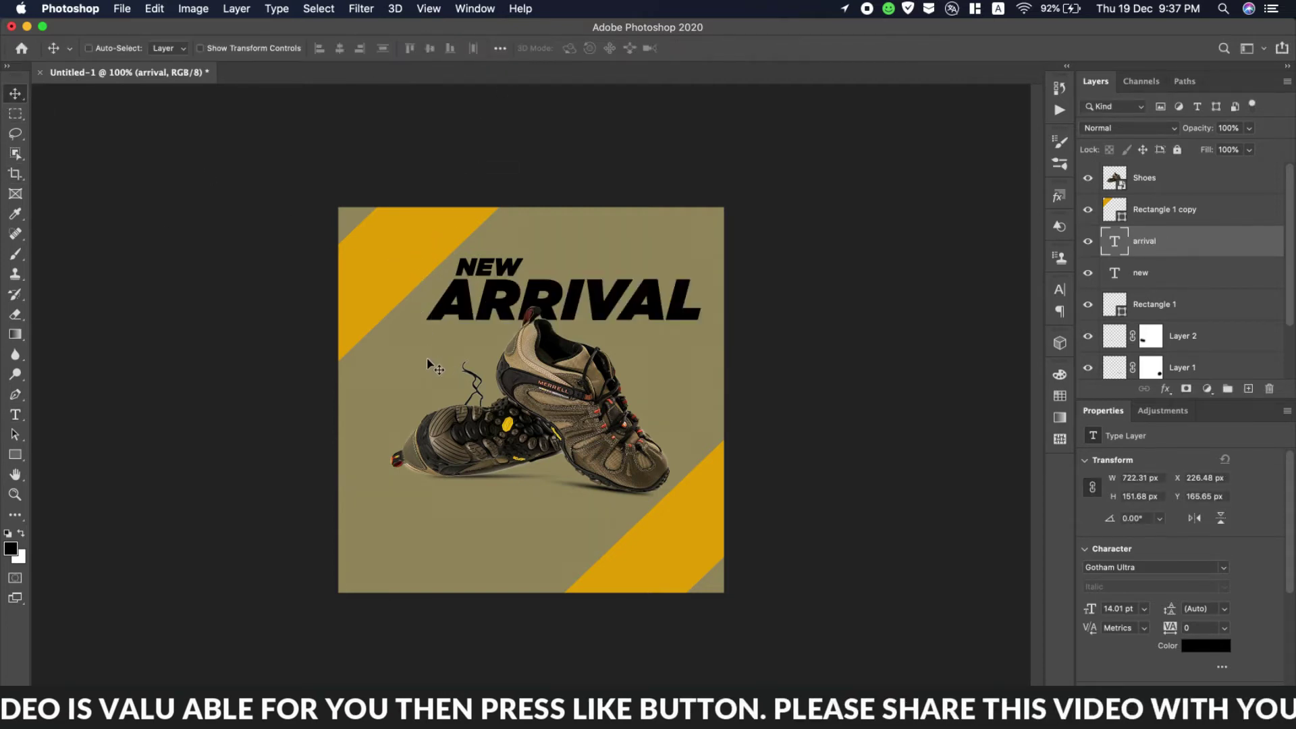
pyautogui.press('Left')
pyautogui.press('Left')
pyautogui.press('Left')
pyautogui.press('Left')
pyautogui.press('Left')
pyautogui.press('Left')
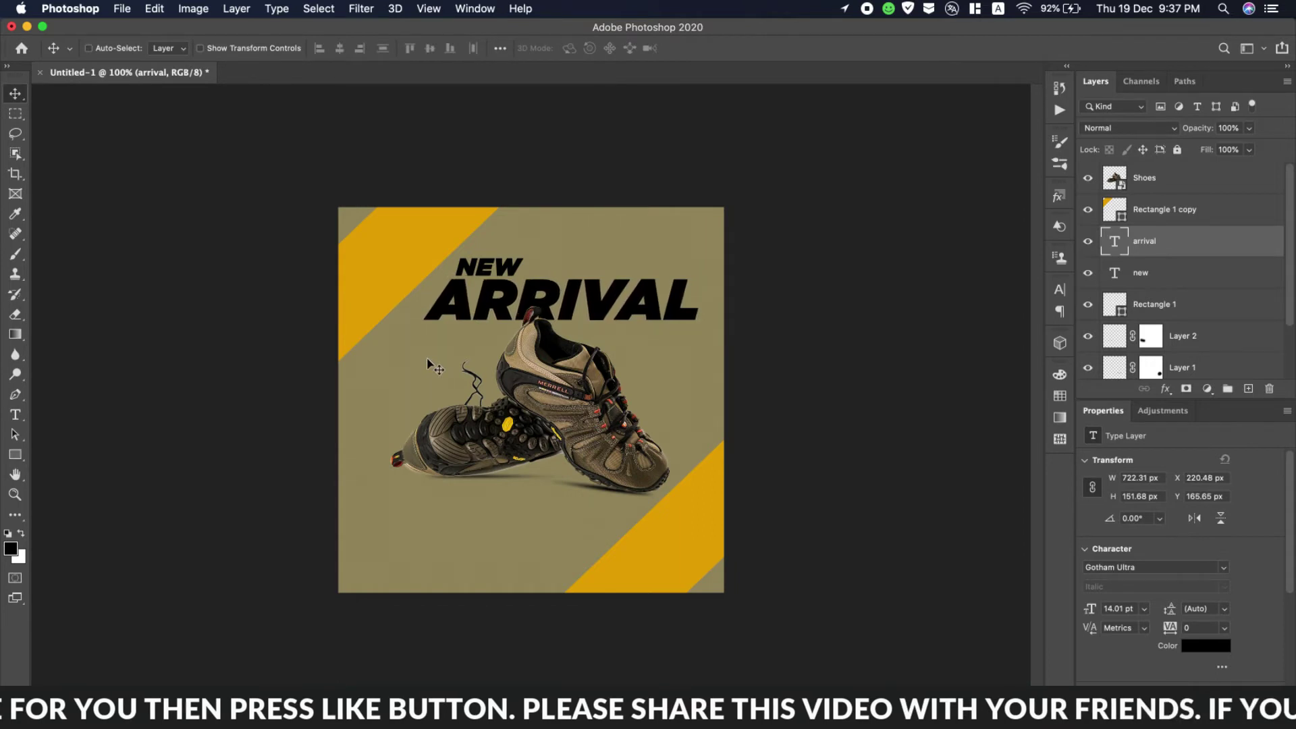
pyautogui.press('Left')
pyautogui.press('Left')
pyautogui.press('Left')
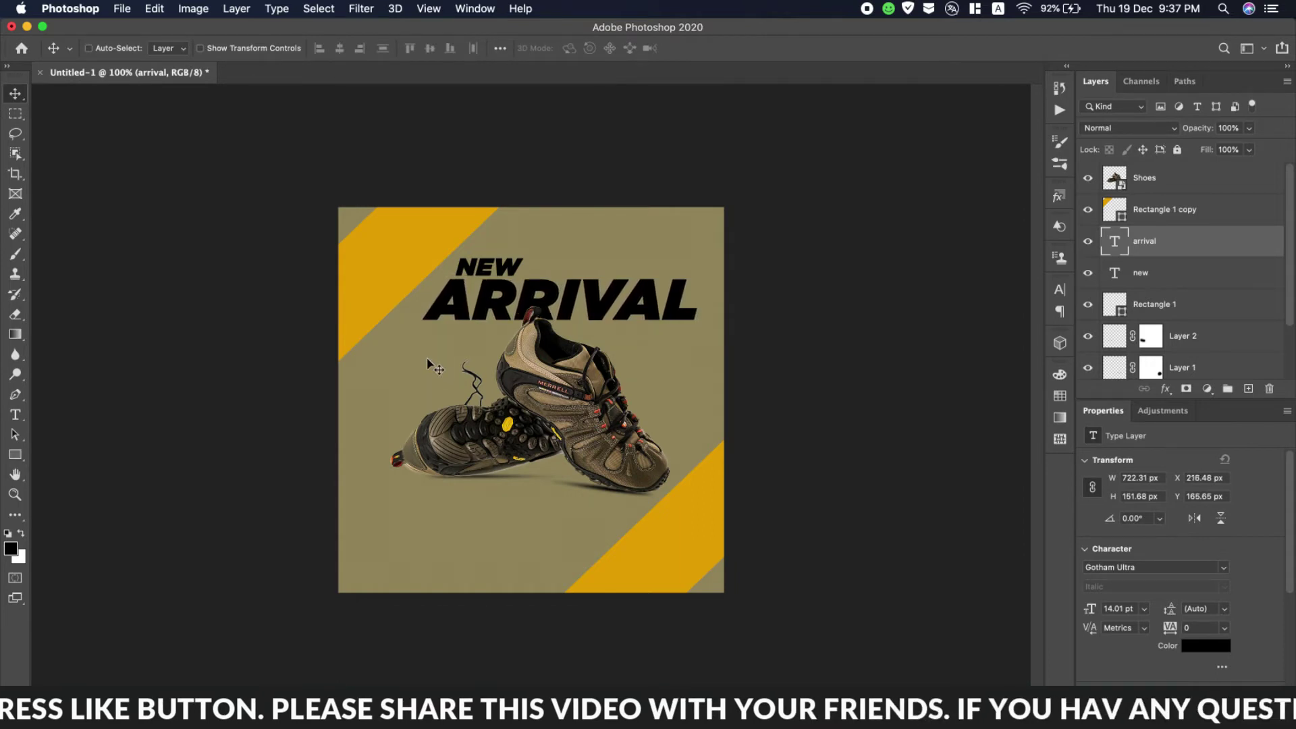
pyautogui.press('Down')
pyautogui.press('Down')
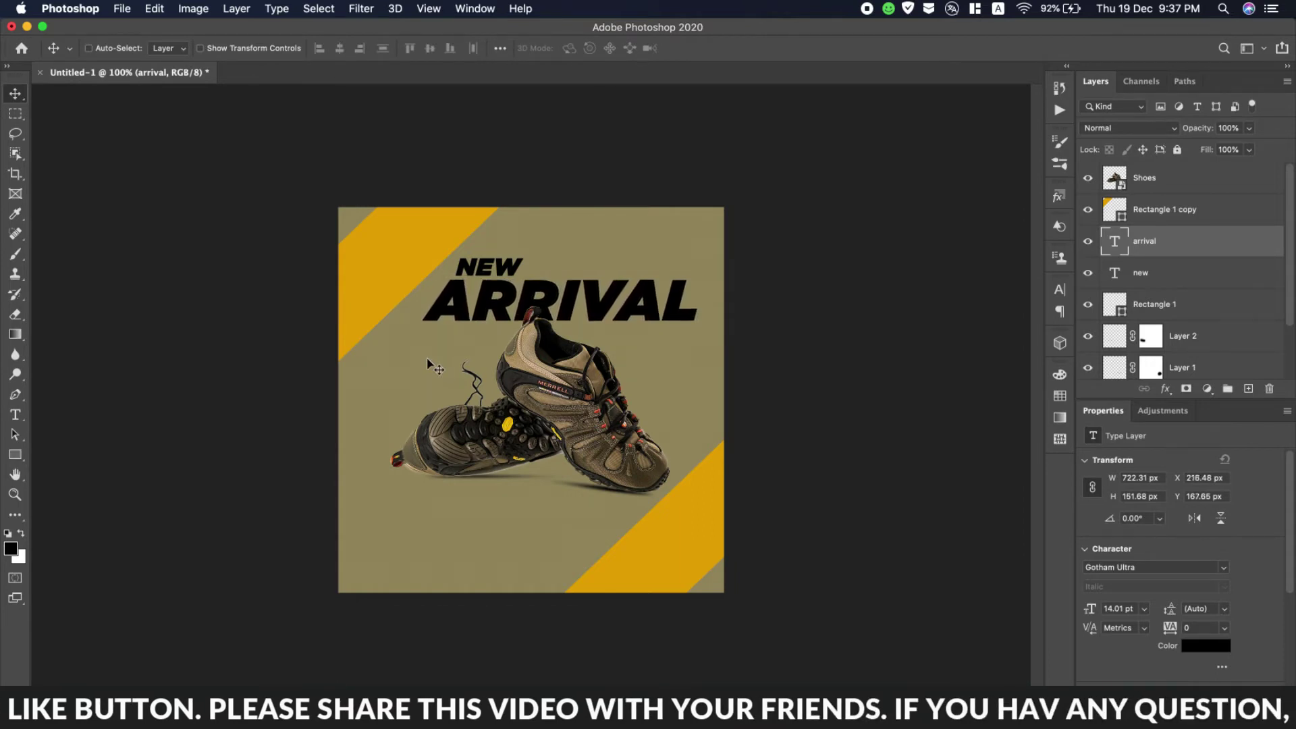
# Recolour the ARRIVAL text to dark brown 312d2a sampled from the shoe.
pyautogui.doubleClick(1112, 241)
pyautogui.click(629, 52)
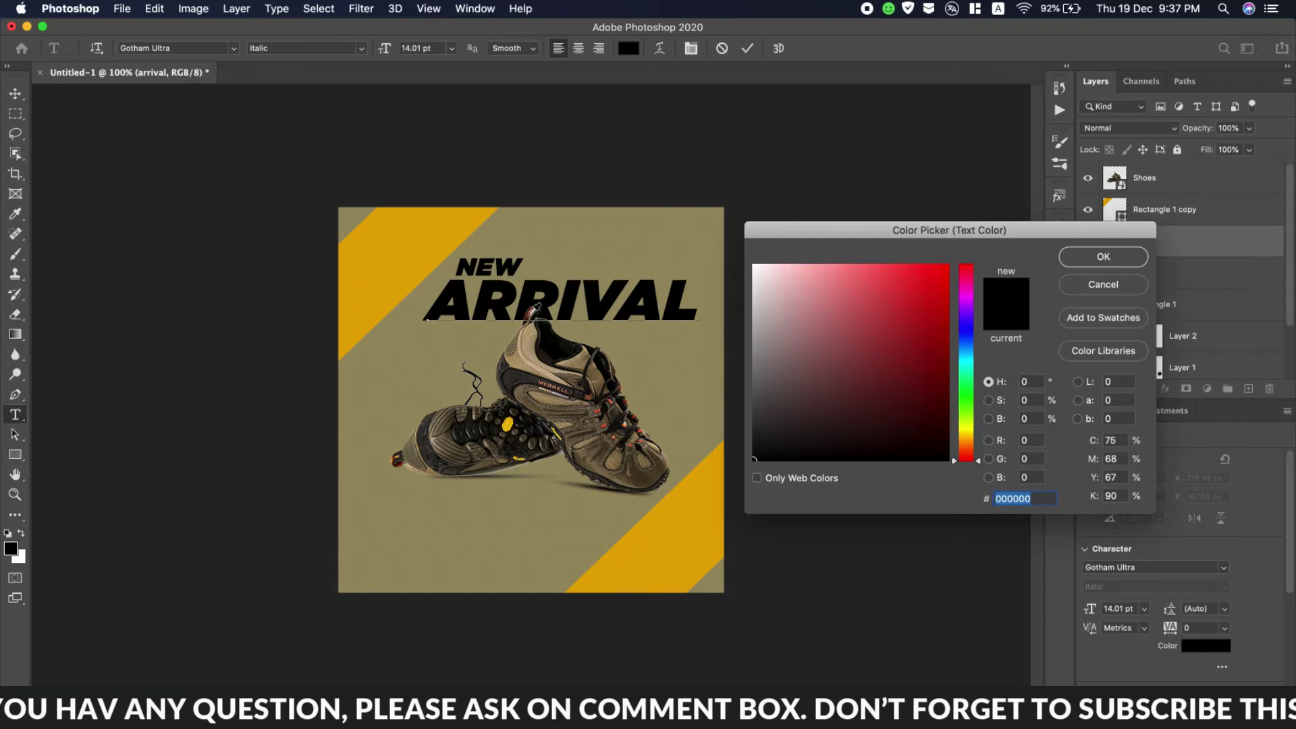
pyautogui.click(537, 309)
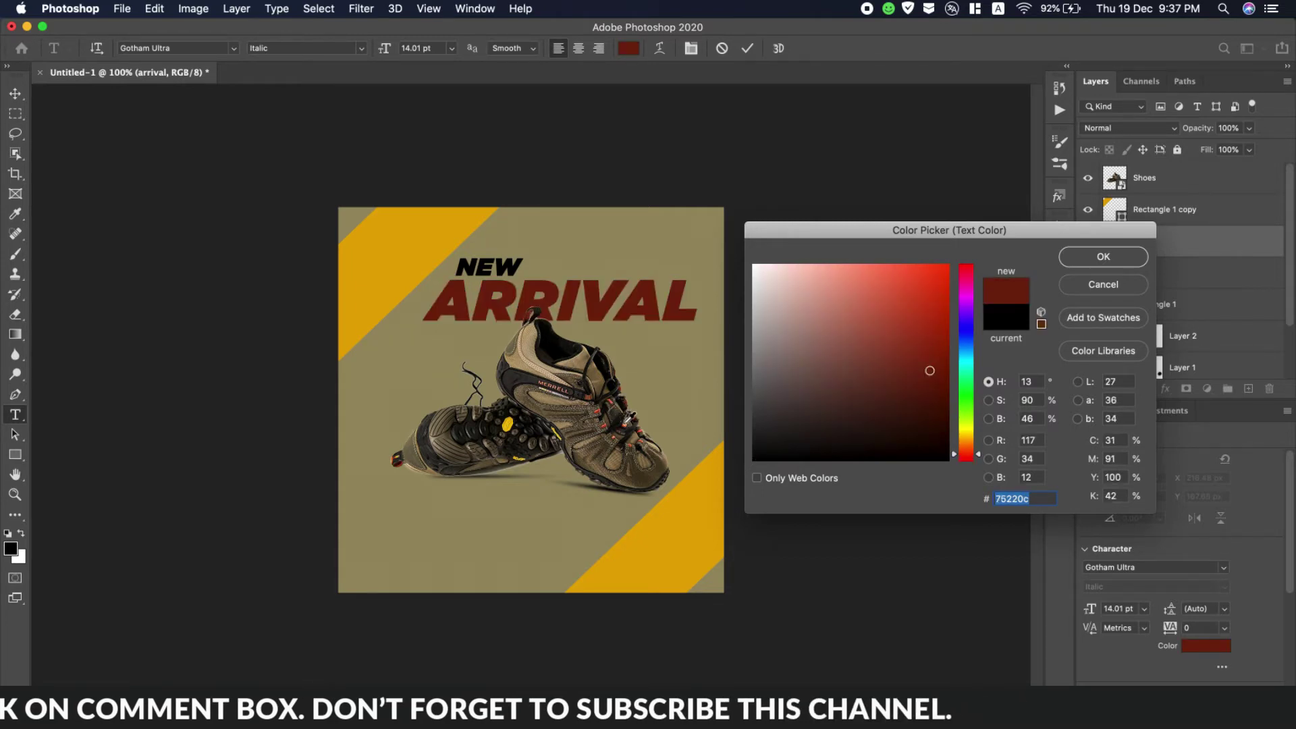
pyautogui.click(626, 430)
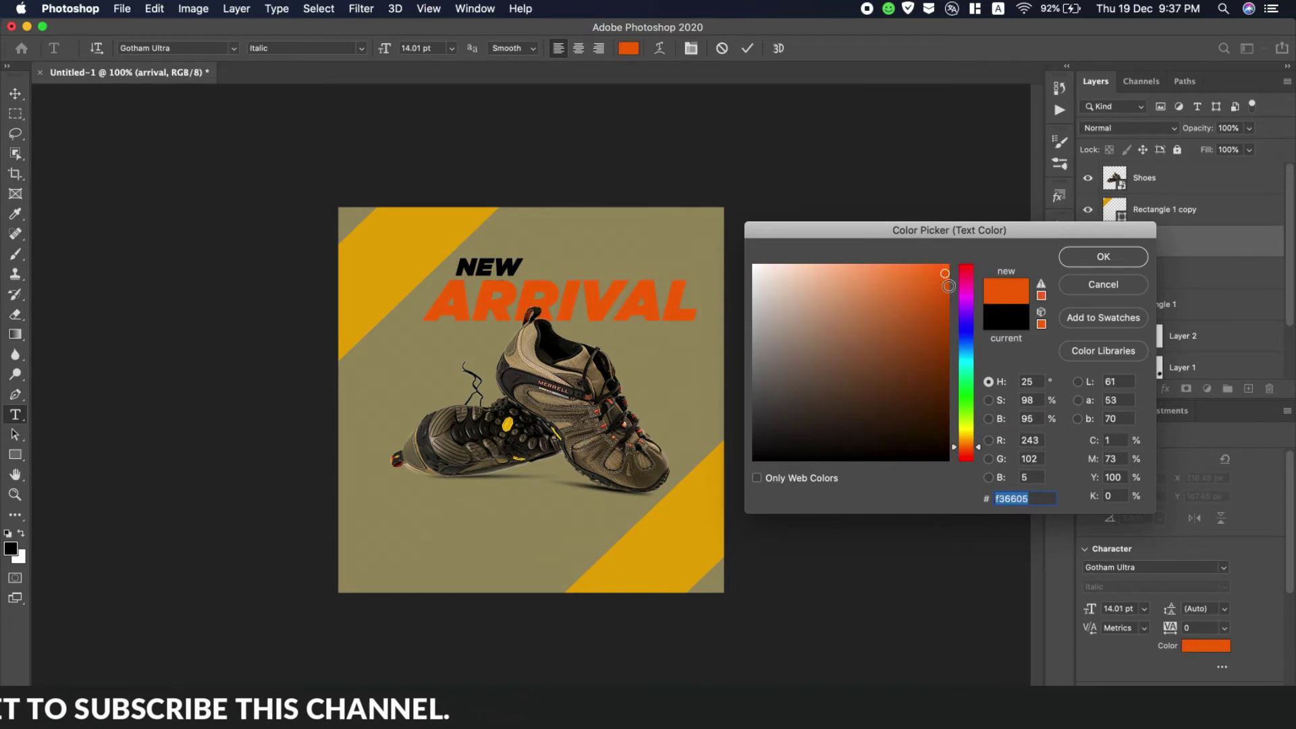
pyautogui.moveTo(944, 277); pyautogui.dragTo(940, 281)
pyautogui.moveTo(932, 305); pyautogui.dragTo(937, 343)
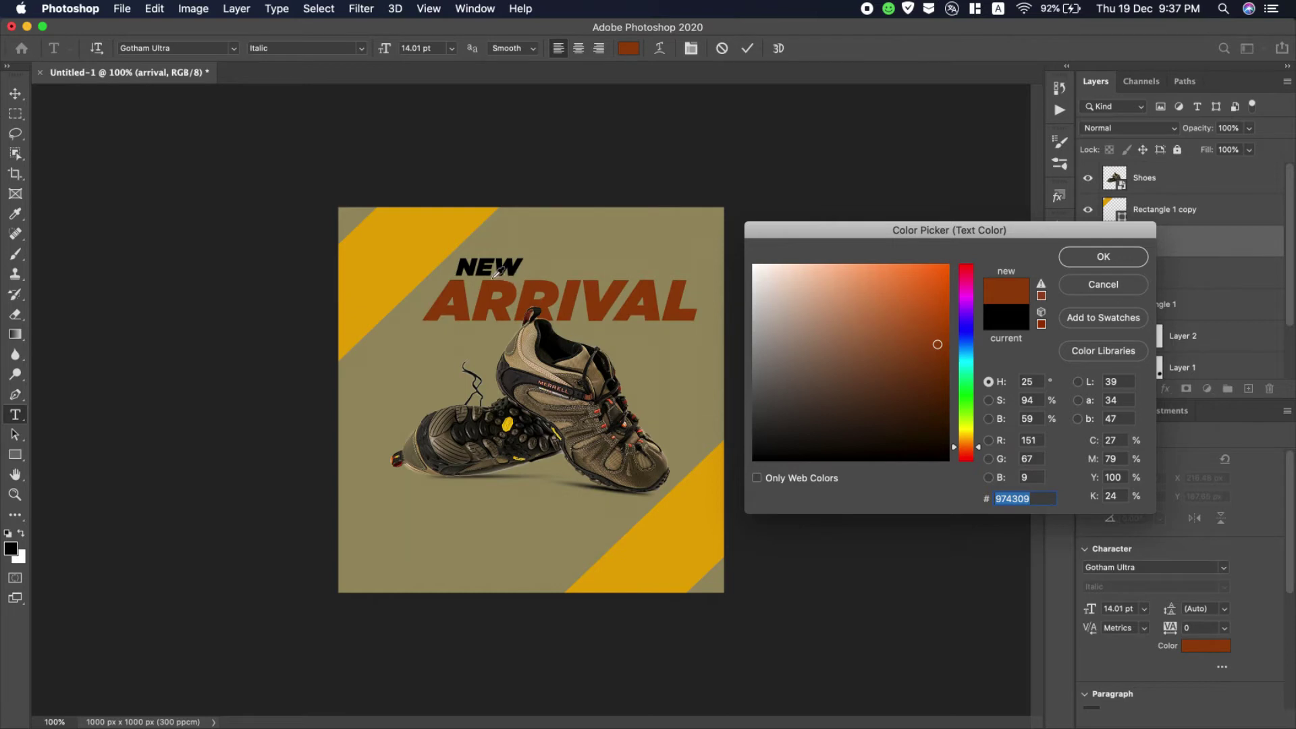
pyautogui.click(398, 239)
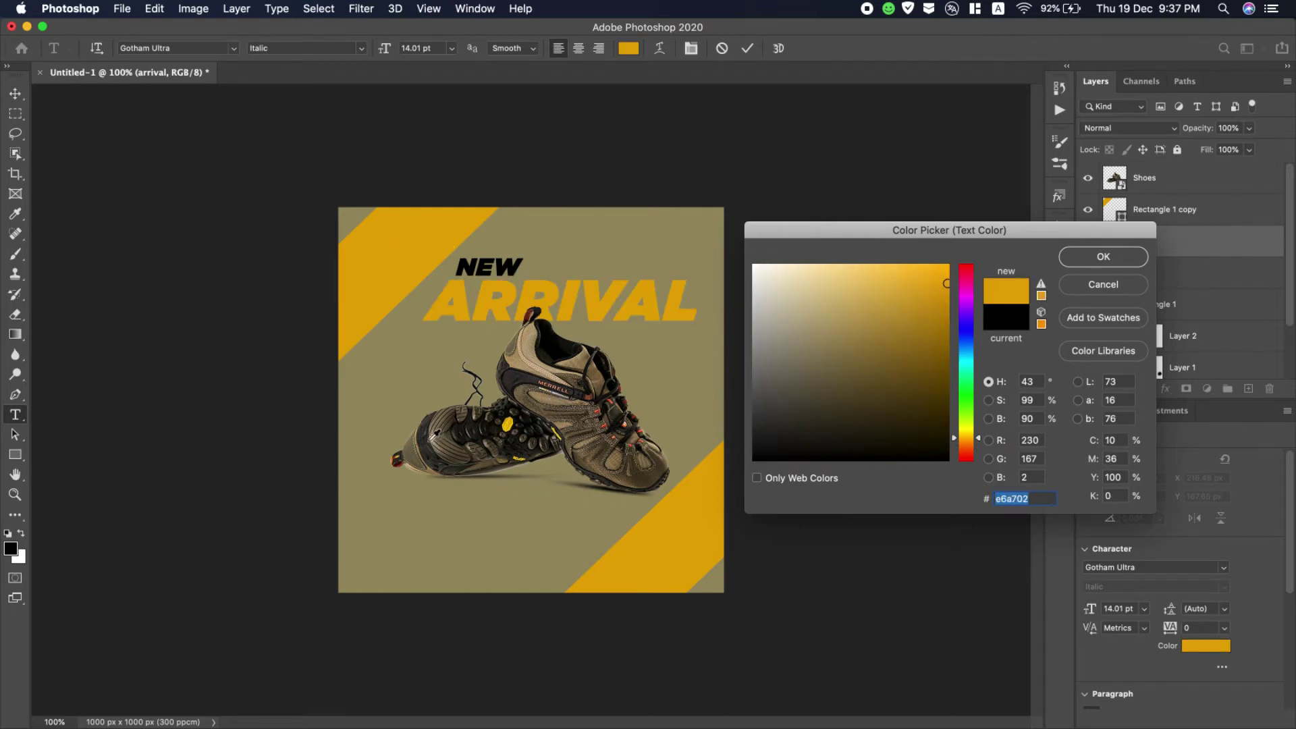
pyautogui.click(434, 435)
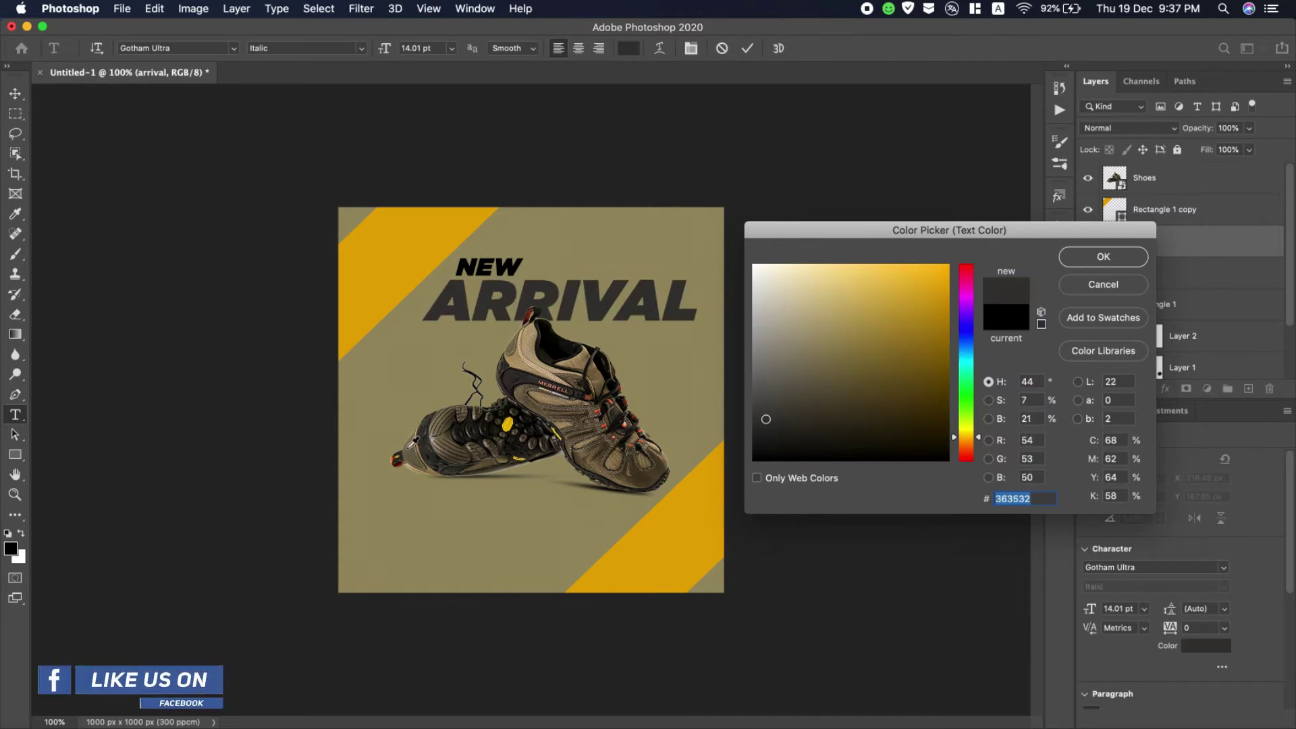
pyautogui.click(514, 376)
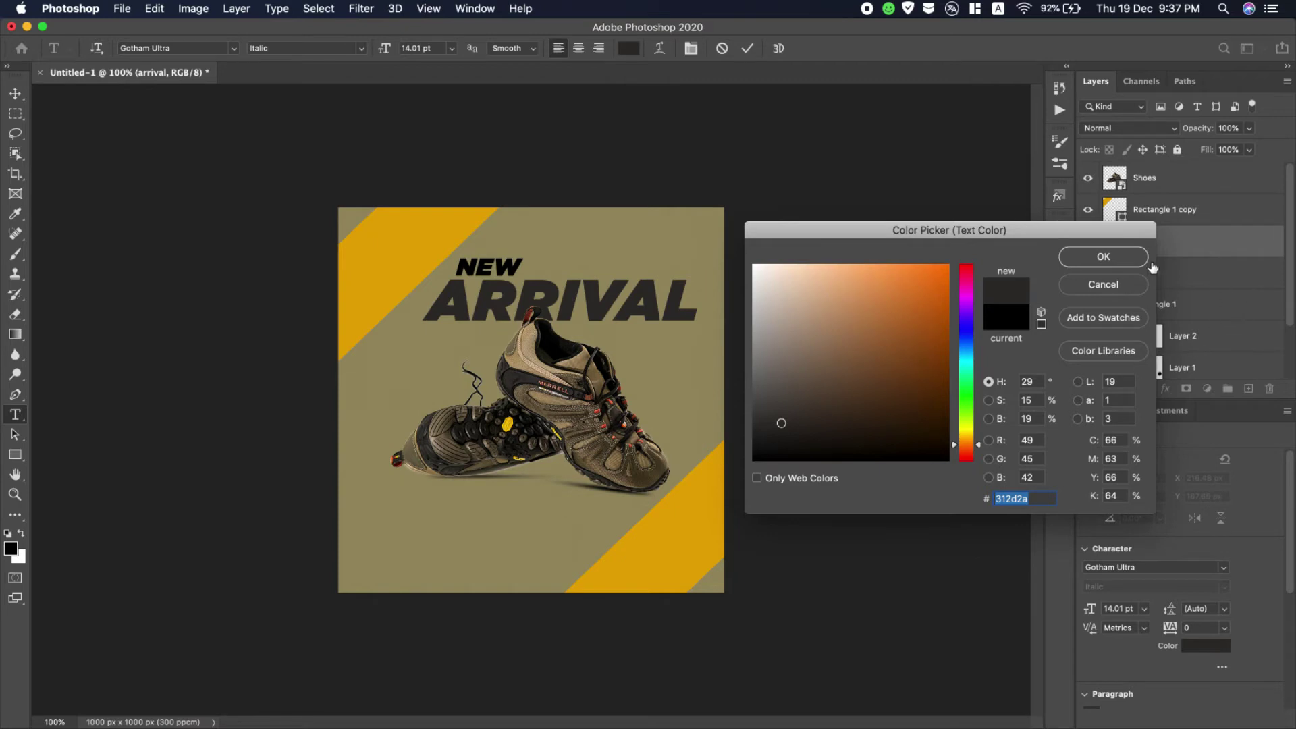
pyautogui.click(1121, 257)
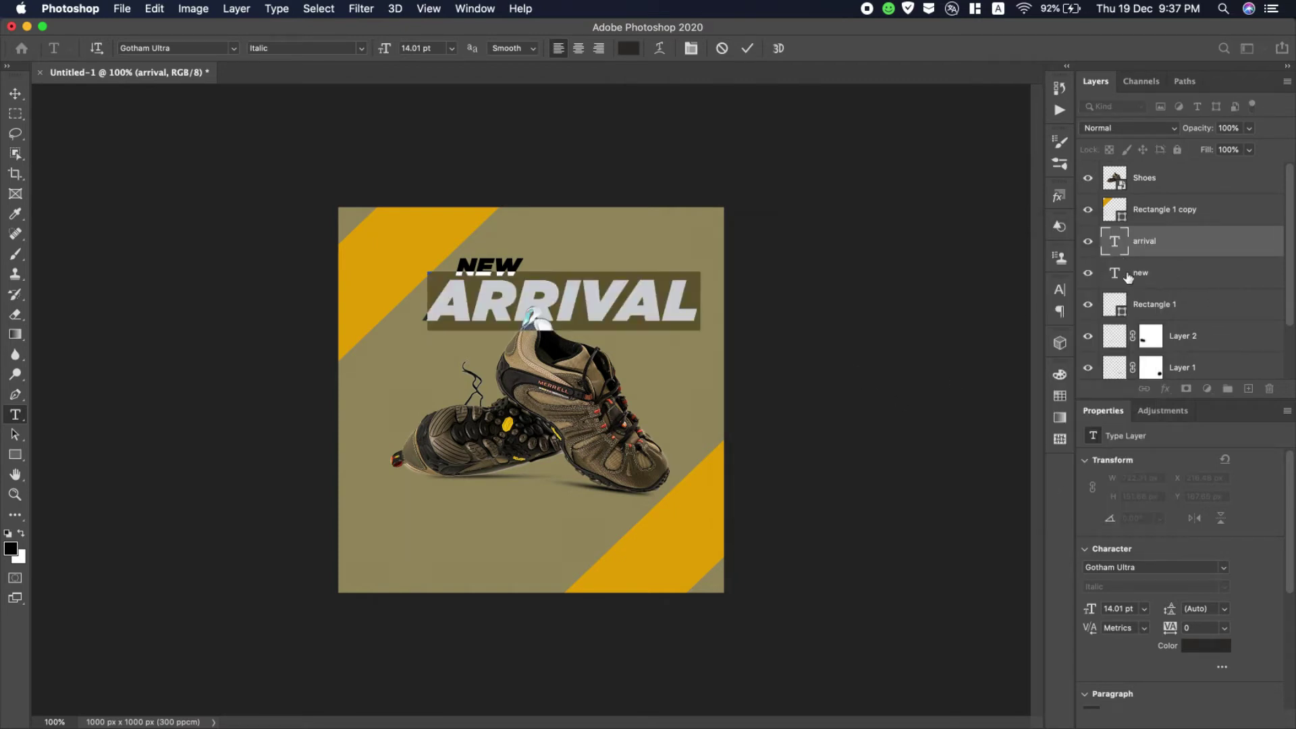
# Shift the NEW text about 10 px left above ARRIVAL and select its letters for editing.
pyautogui.click(1124, 274)
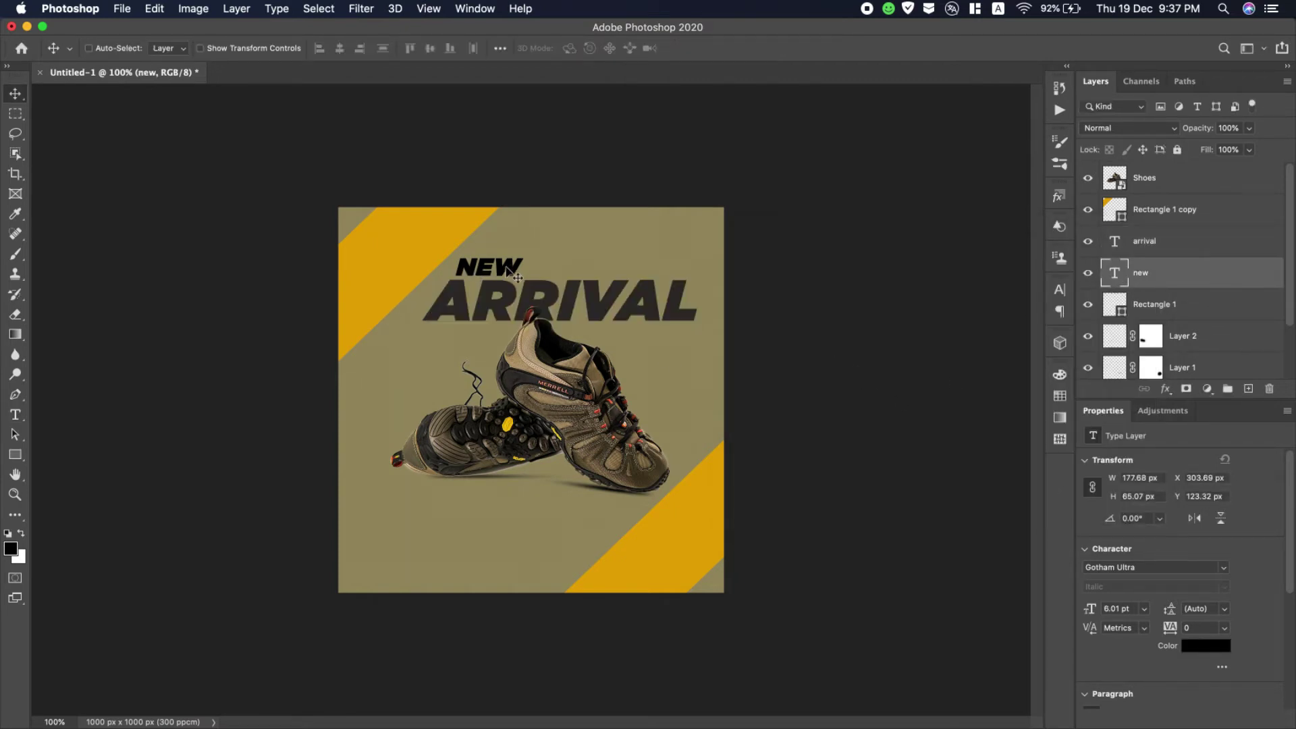
pyautogui.moveTo(508, 268); pyautogui.dragTo(515, 270)
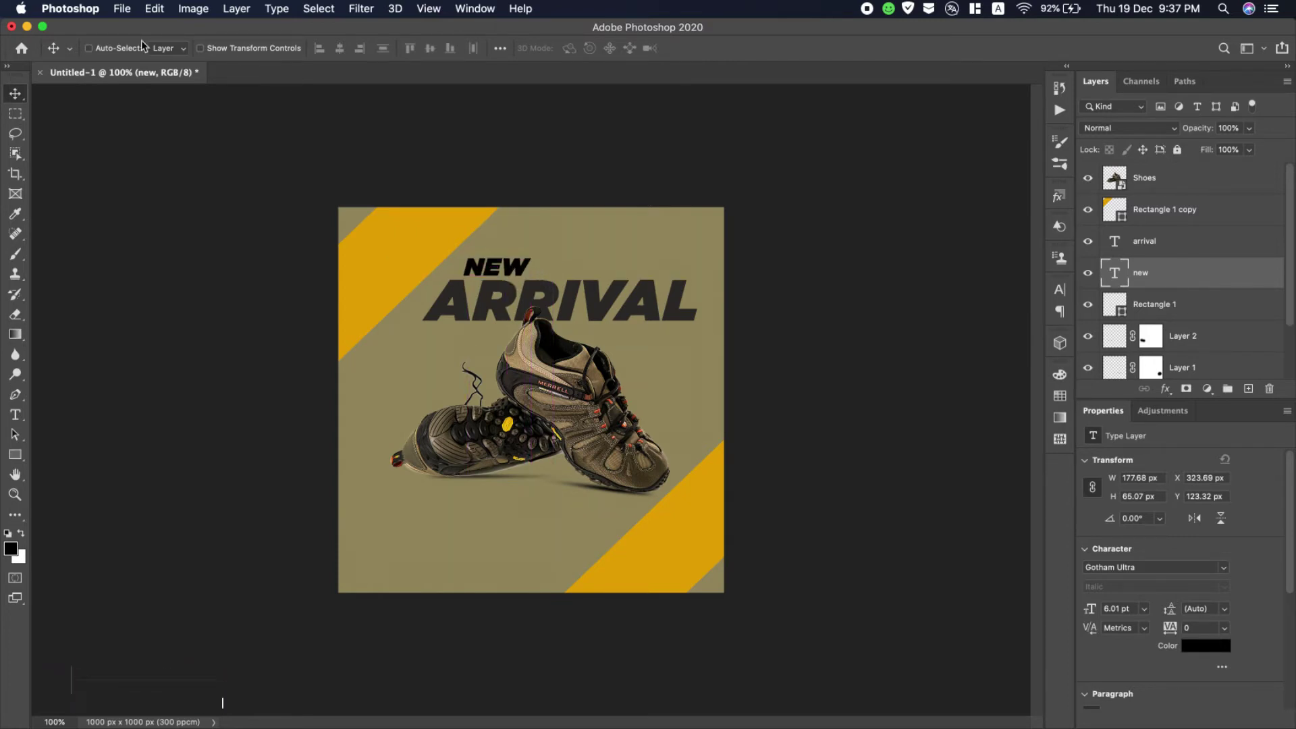
pyautogui.click(15, 414)
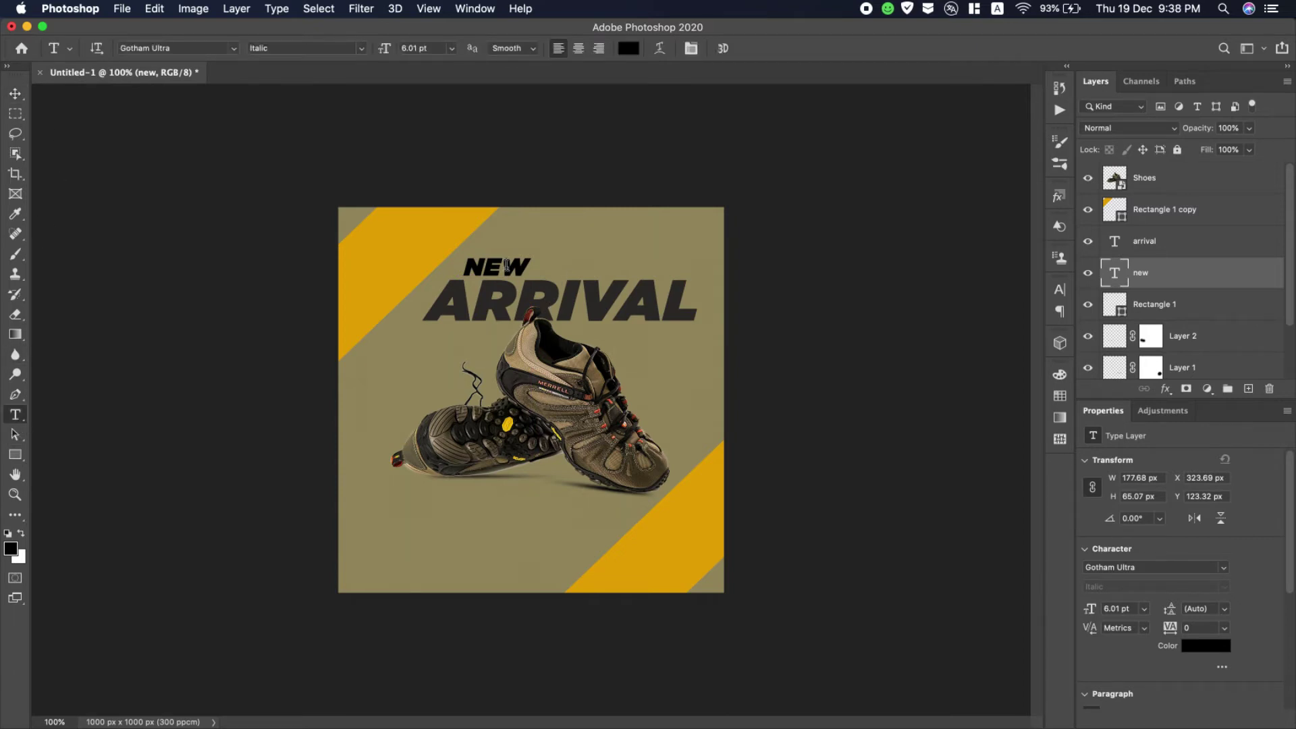
pyautogui.click(494, 264)
pyautogui.moveTo(468, 266); pyautogui.dragTo(584, 268)
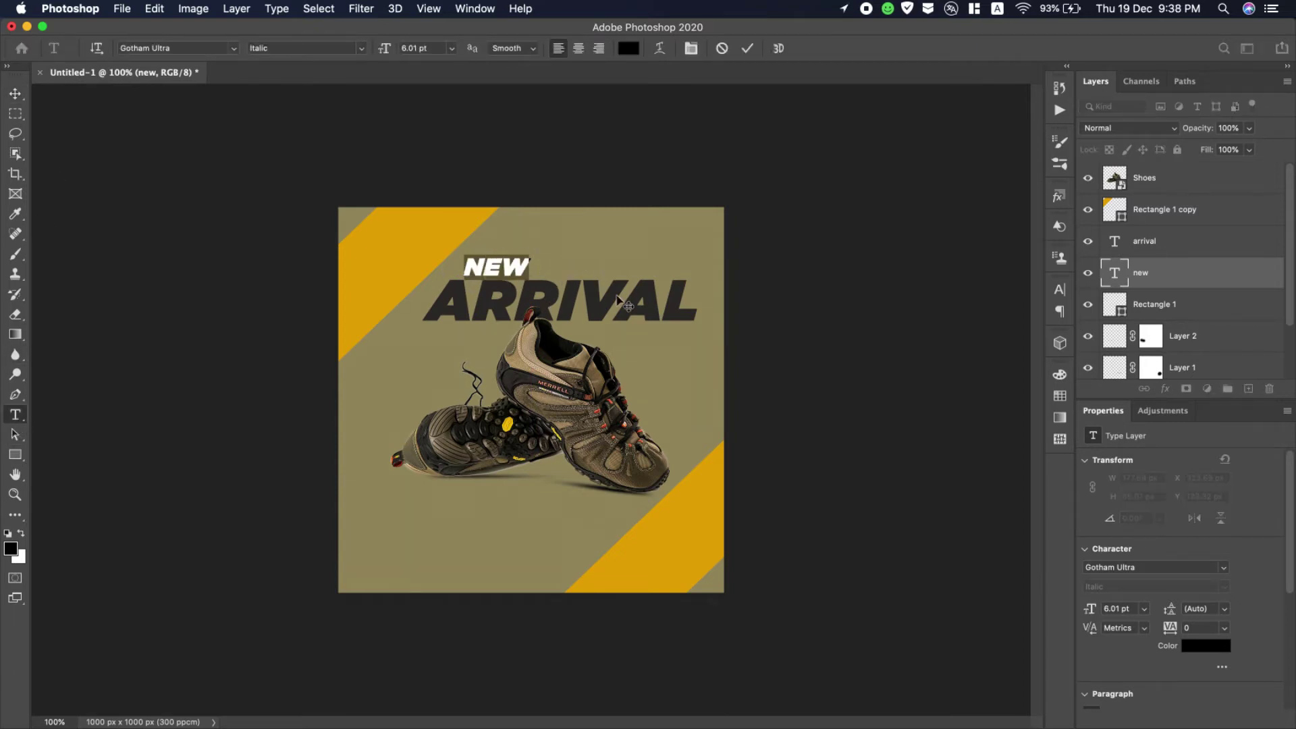
pyautogui.moveTo(382, 48); pyautogui.dragTo(382, 50)
pyautogui.moveTo(483, 342); pyautogui.dragTo(470, 342)
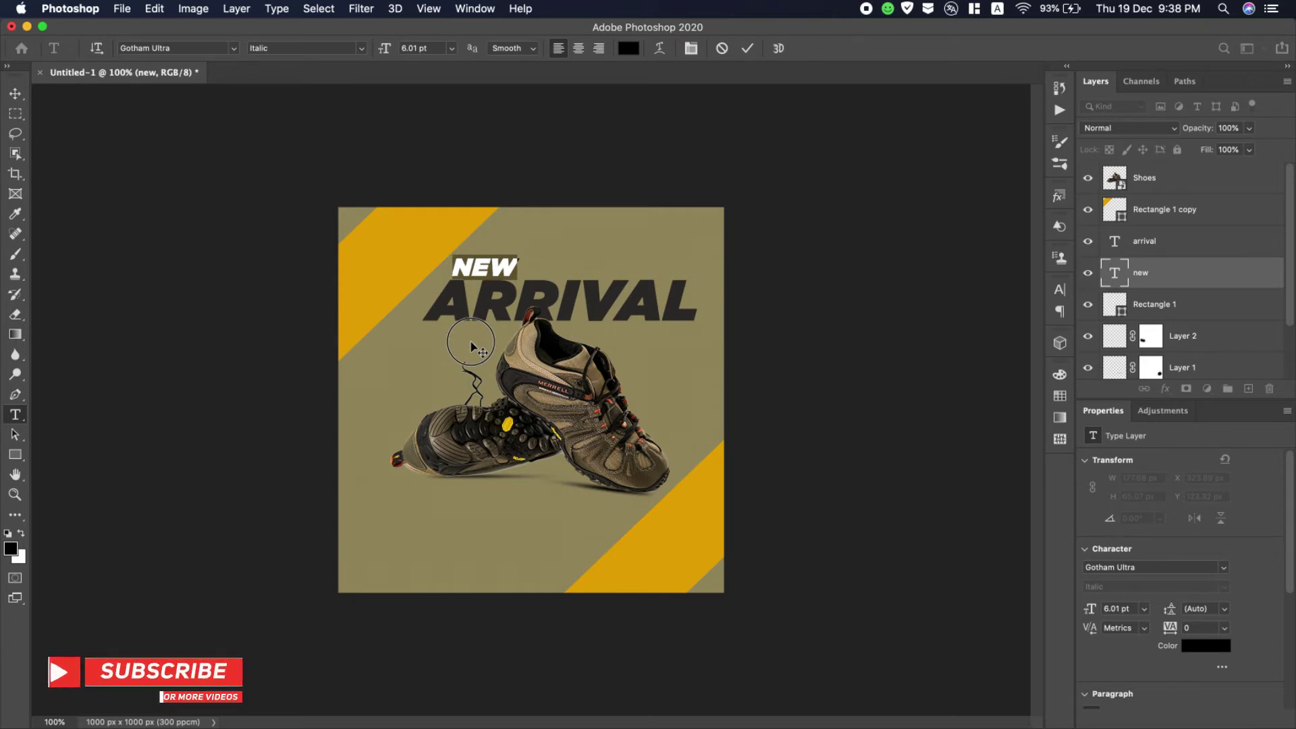
# Recolour the NEW text to red d44d27 sampled from the shoe's accents and commit the text.
pyautogui.click(628, 48)
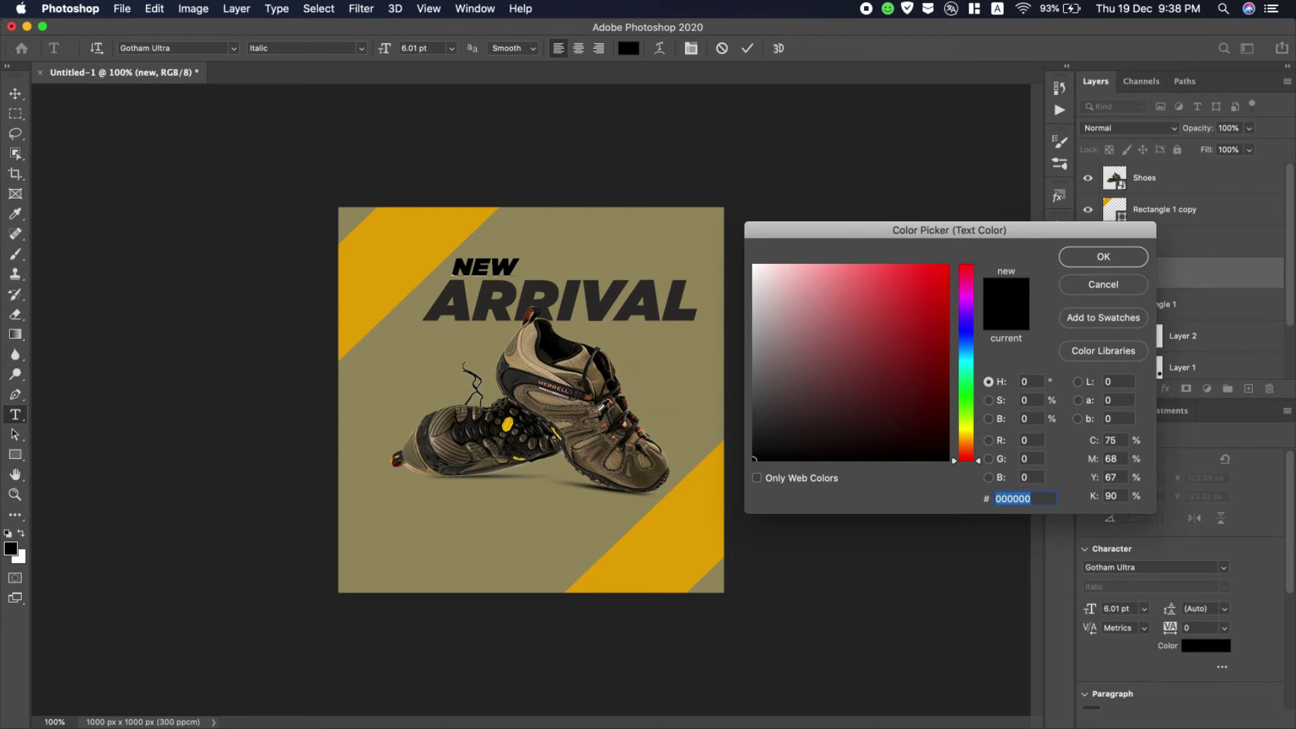
pyautogui.click(600, 415)
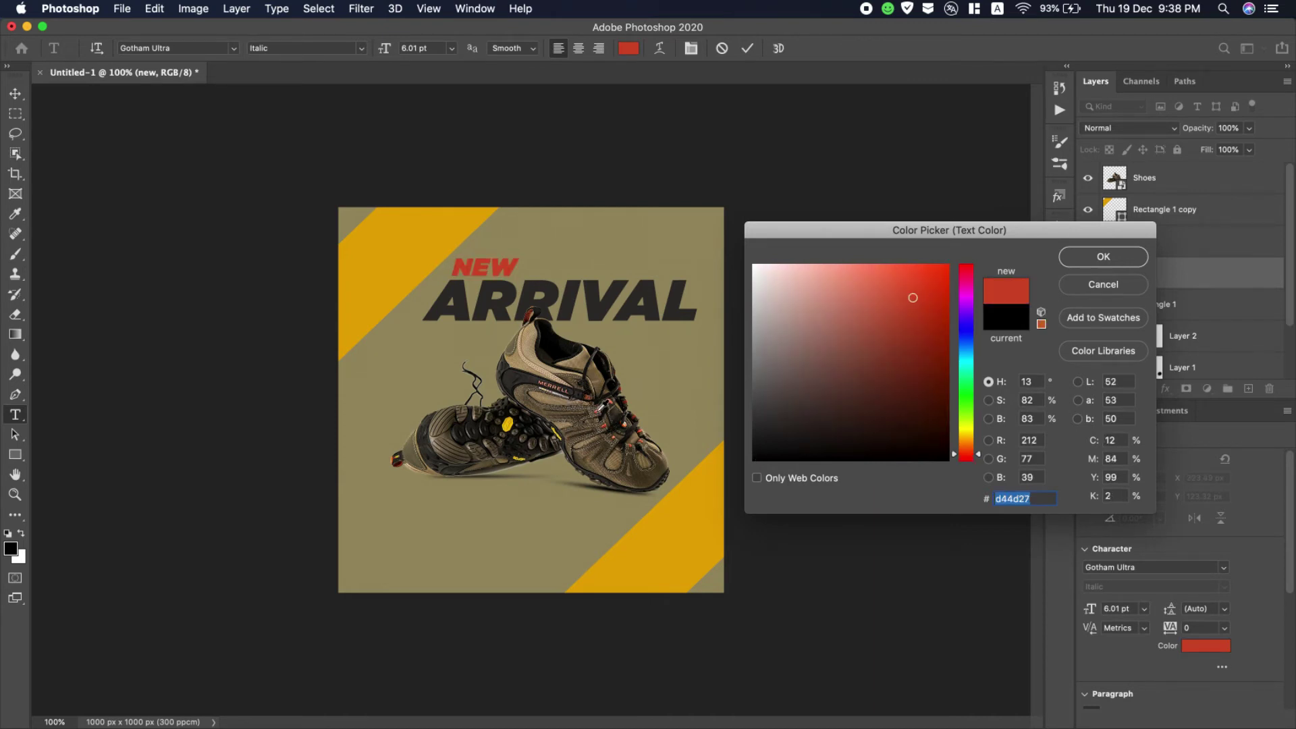
pyautogui.click(1103, 257)
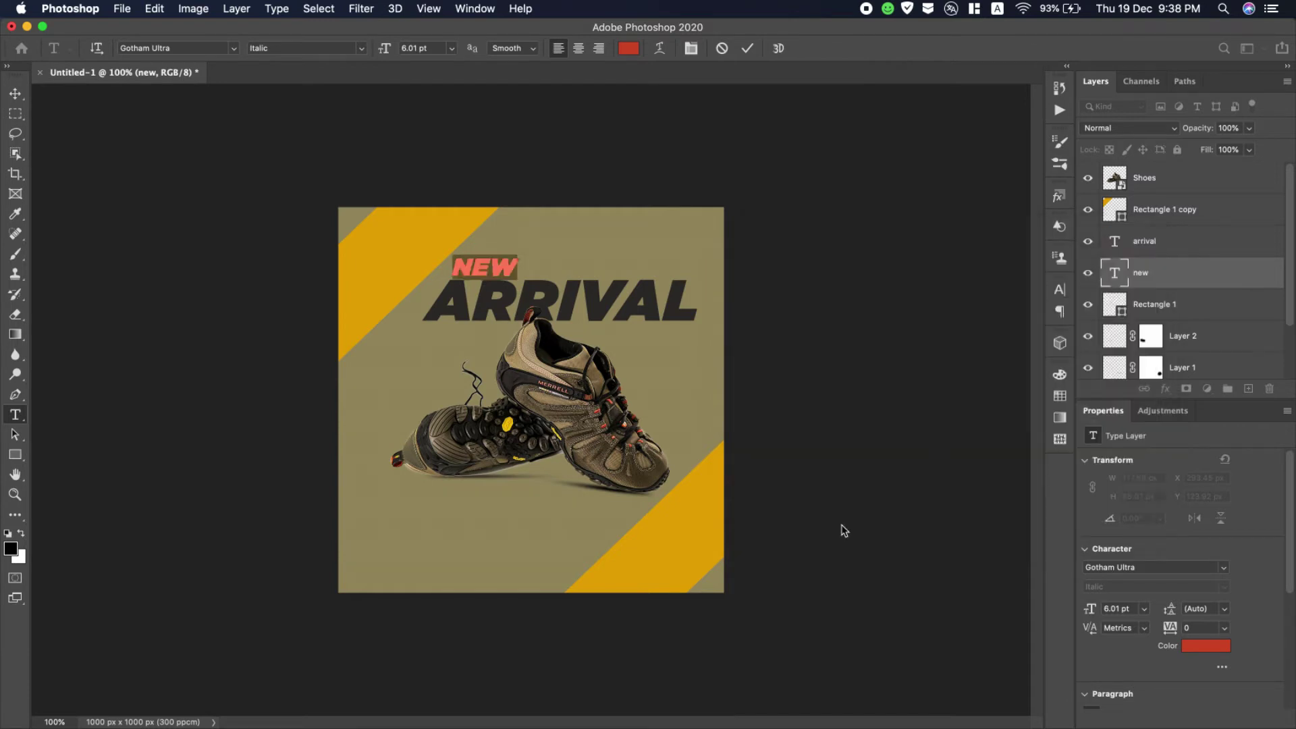
pyautogui.click(747, 49)
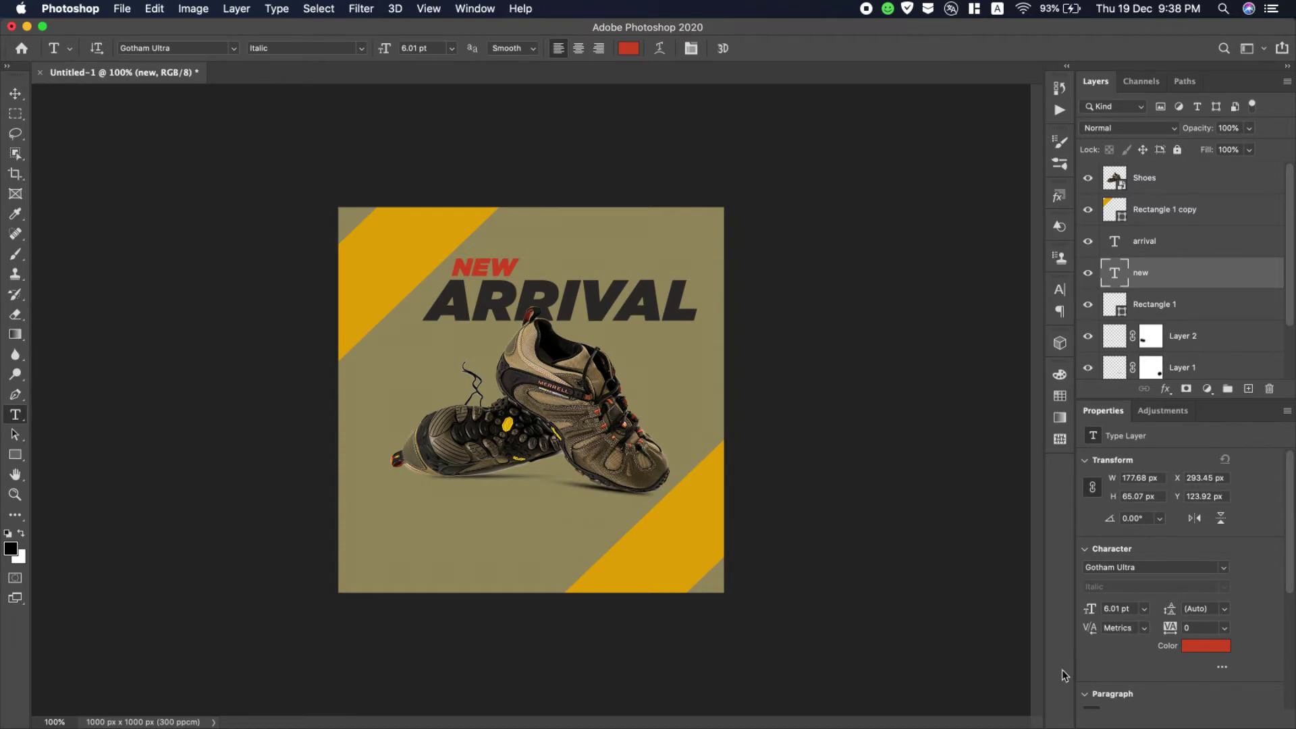
# Make Rectangle 1 the active layer, then switch to TextEdit and copy the line "All Sizes" from the notes.
pyautogui.click(1197, 317)
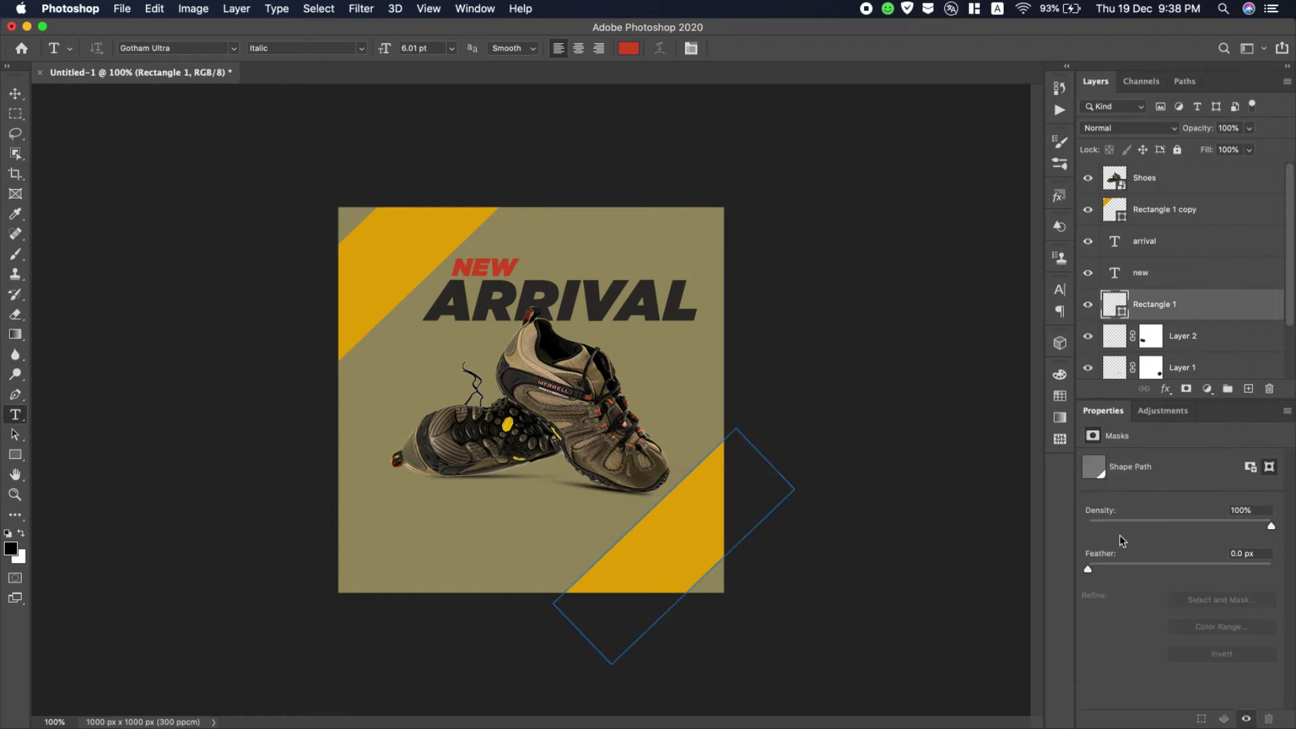
pyautogui.press('super+Tab')
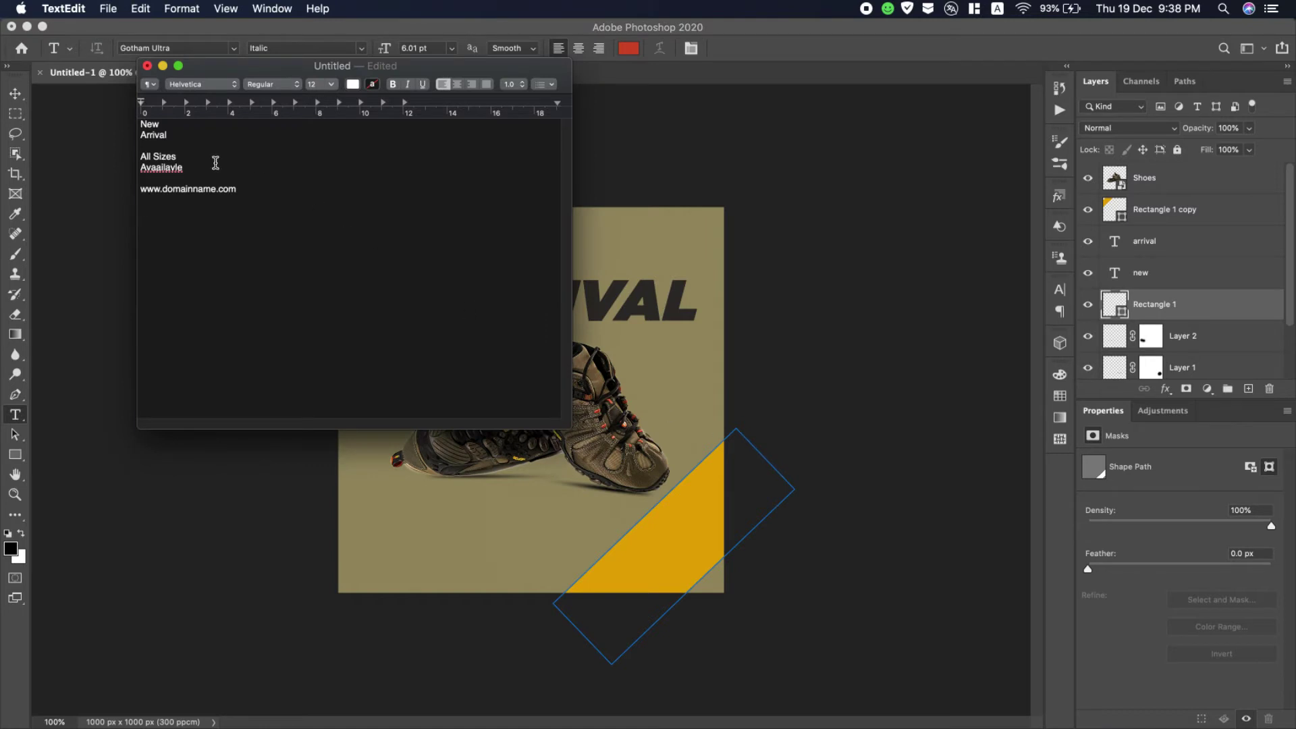
pyautogui.moveTo(180, 157); pyautogui.dragTo(95, 145)
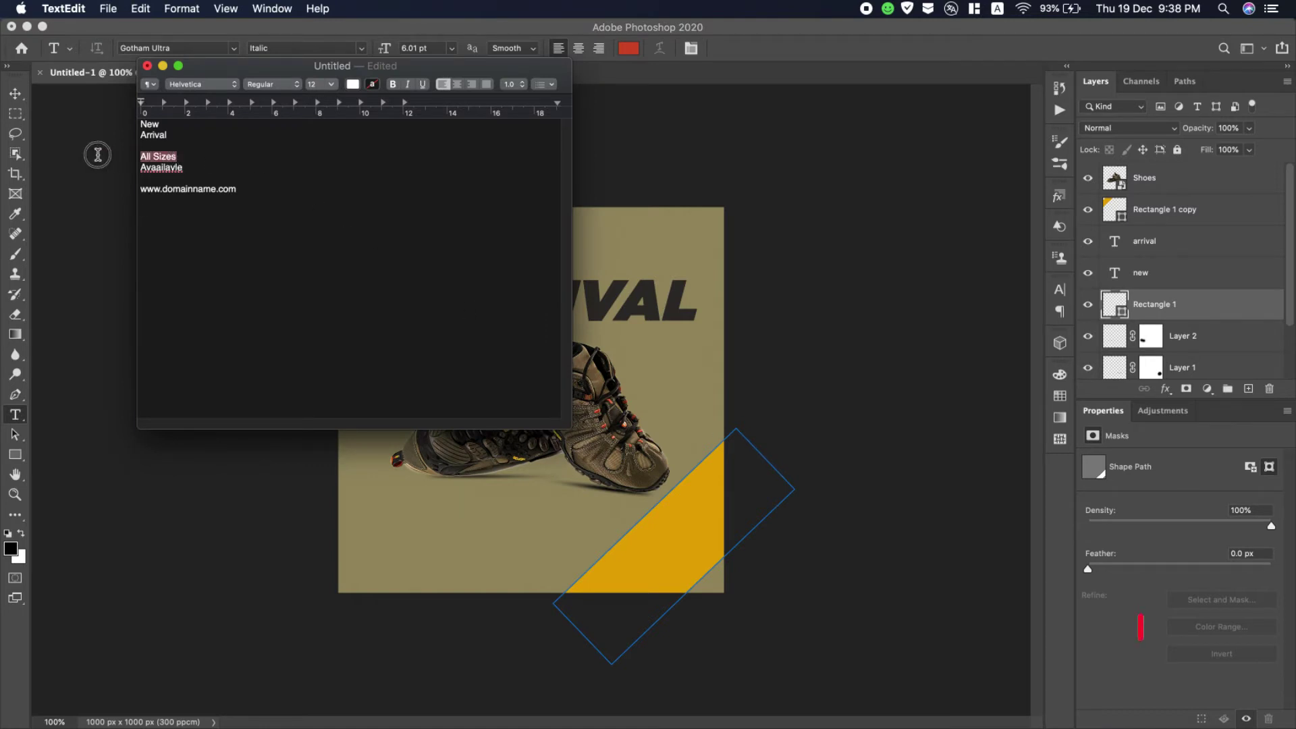
pyautogui.rightClick(160, 153)
pyautogui.click(192, 224)
# Switch back to Photoshop and add the copied "All Sizes" line as new text below the shoes, near the poster's left edge.
pyautogui.click(796, 37)
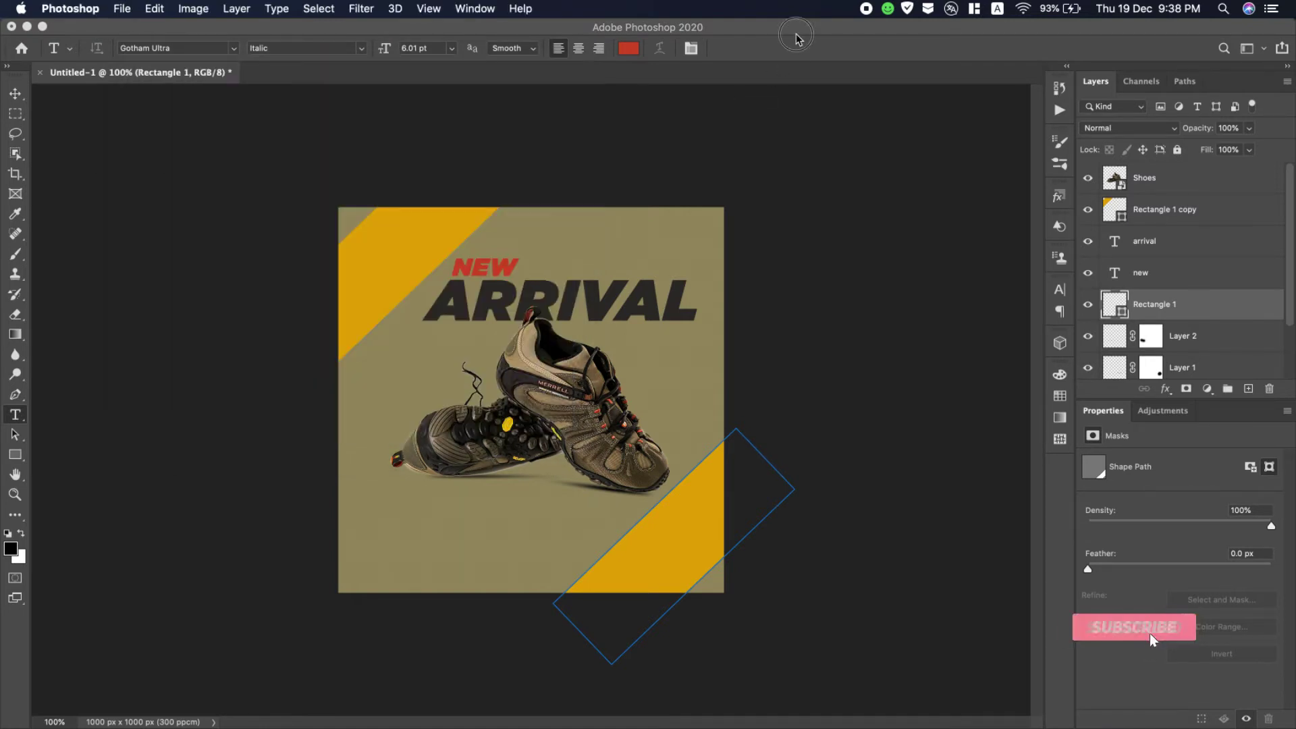
pyautogui.click(366, 510)
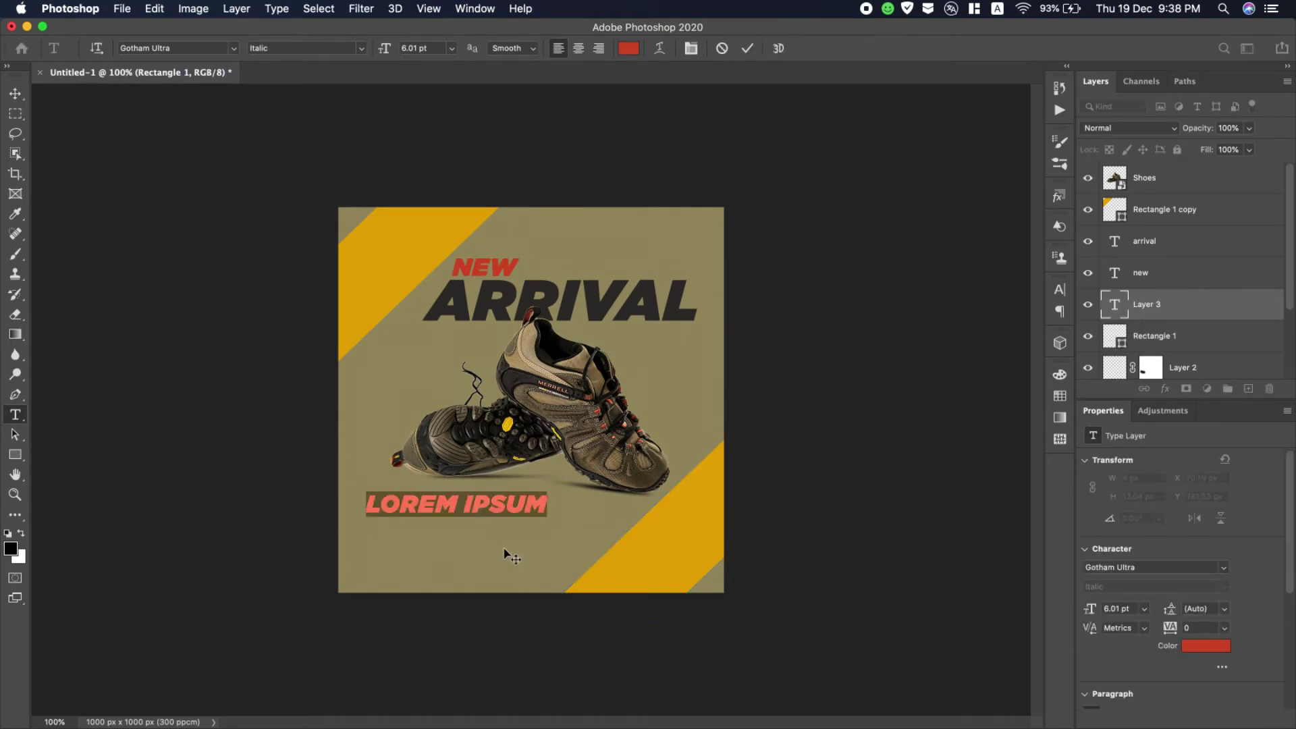
pyautogui.press('super+v')
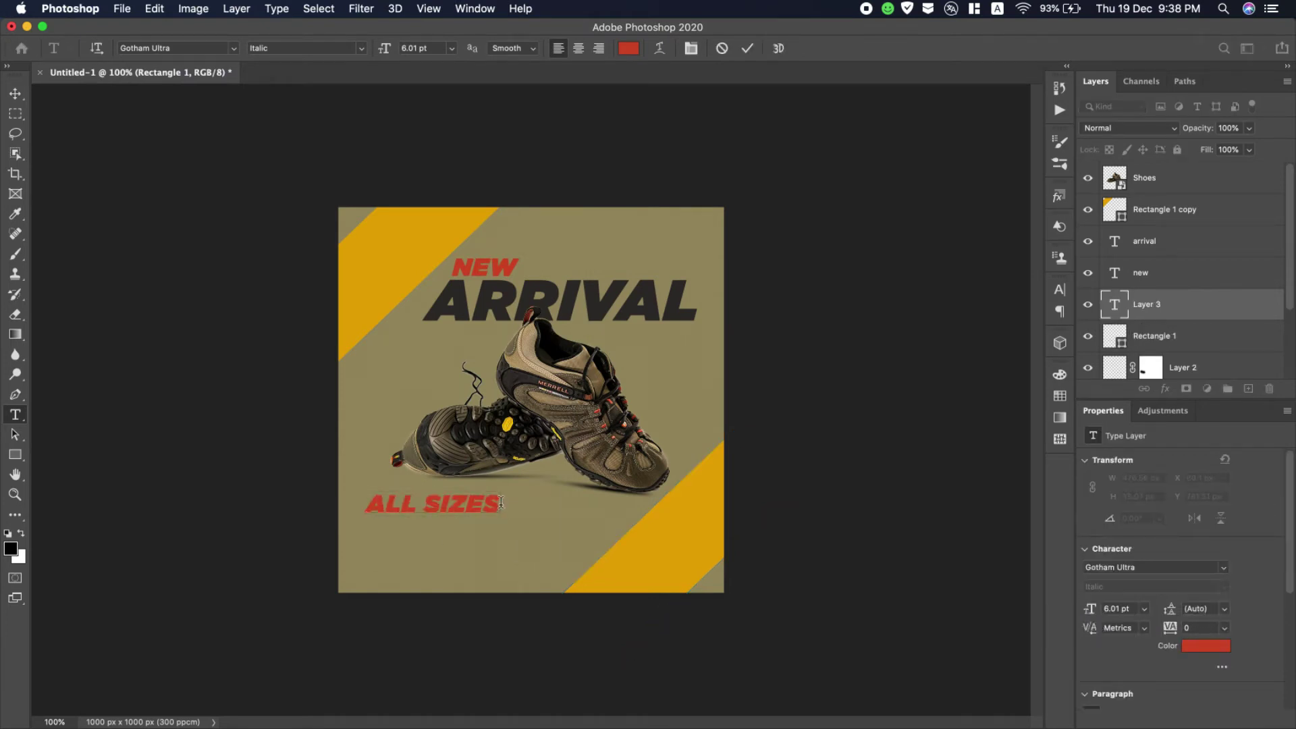
# Recolour the ALL SIZES text to yellow f3c400 sampled from the shoe sole.
pyautogui.moveTo(501, 503); pyautogui.dragTo(310, 500)
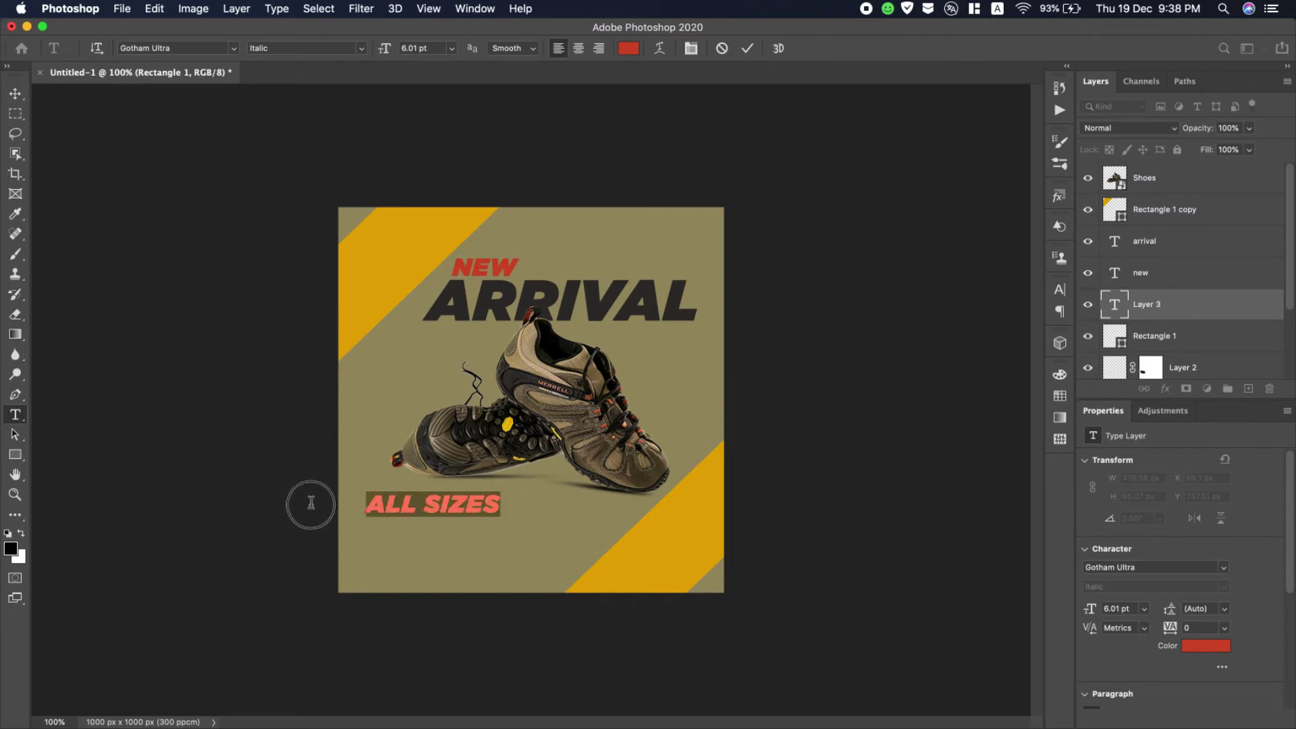
pyautogui.click(629, 50)
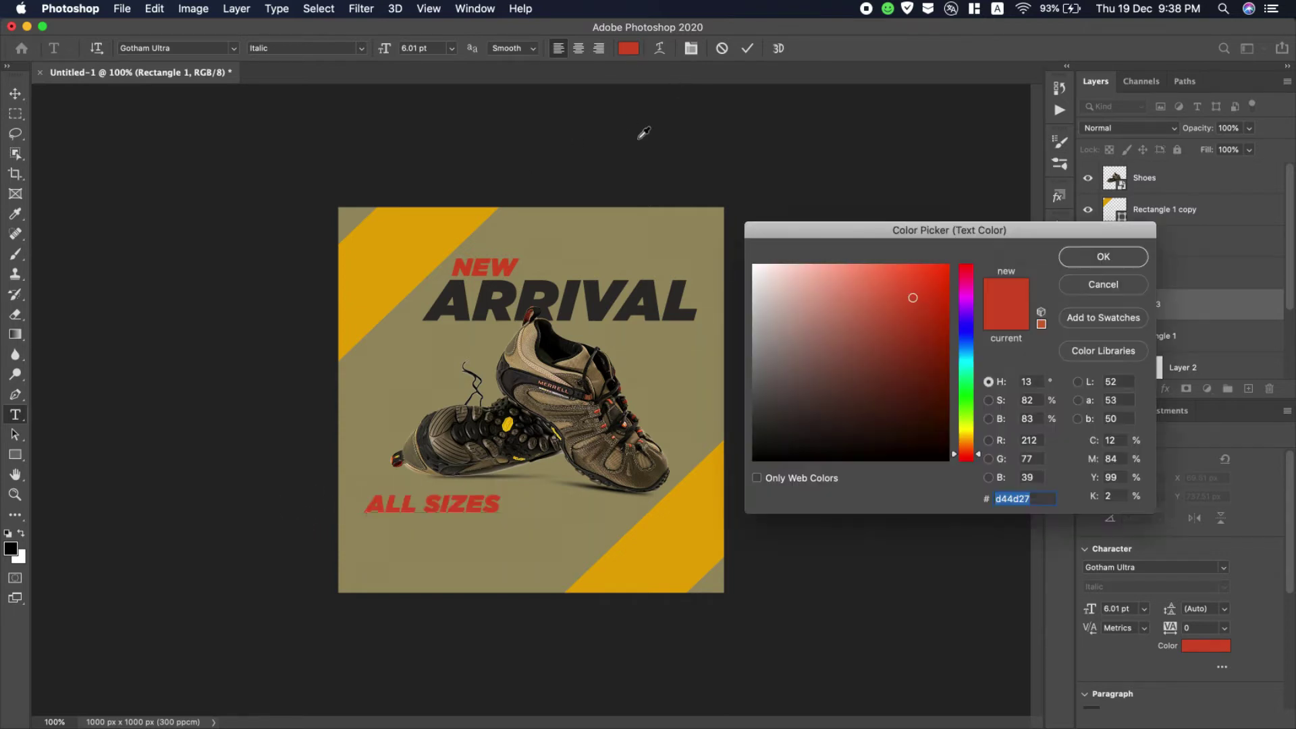
pyautogui.click(685, 511)
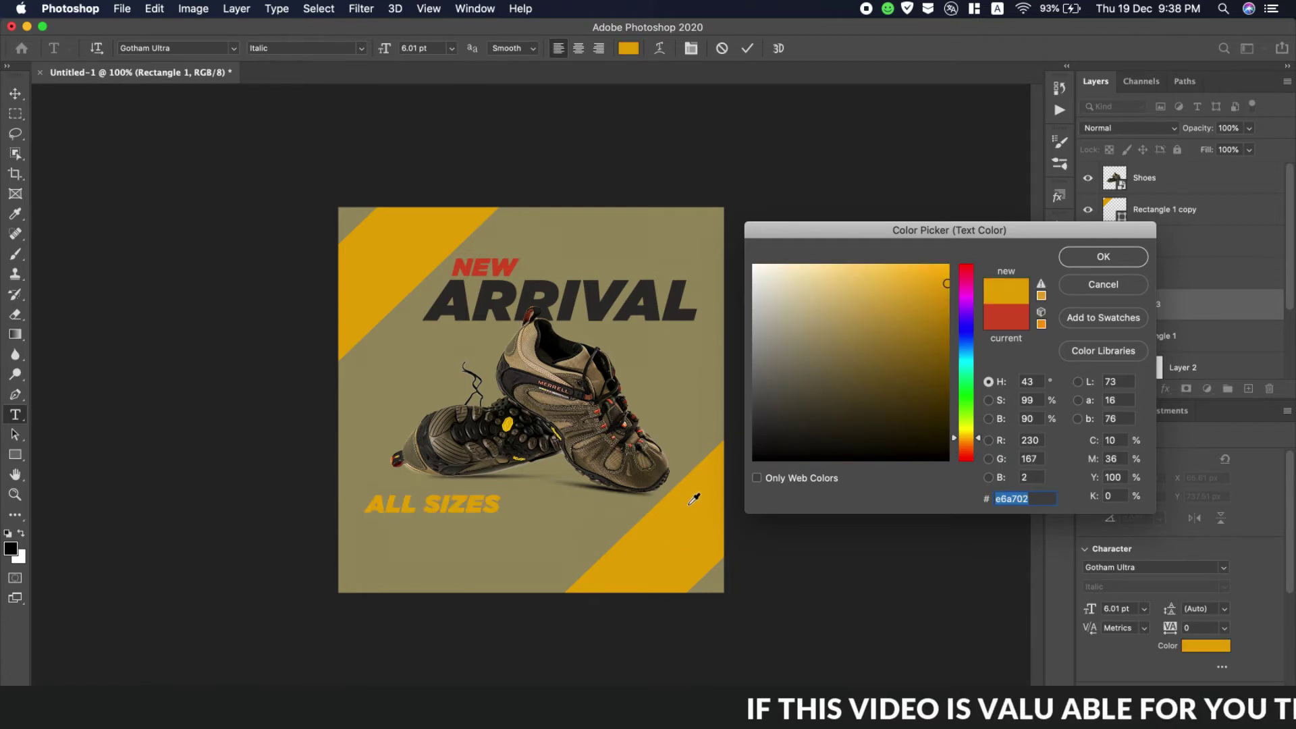
pyautogui.moveTo(804, 282); pyautogui.dragTo(753, 264)
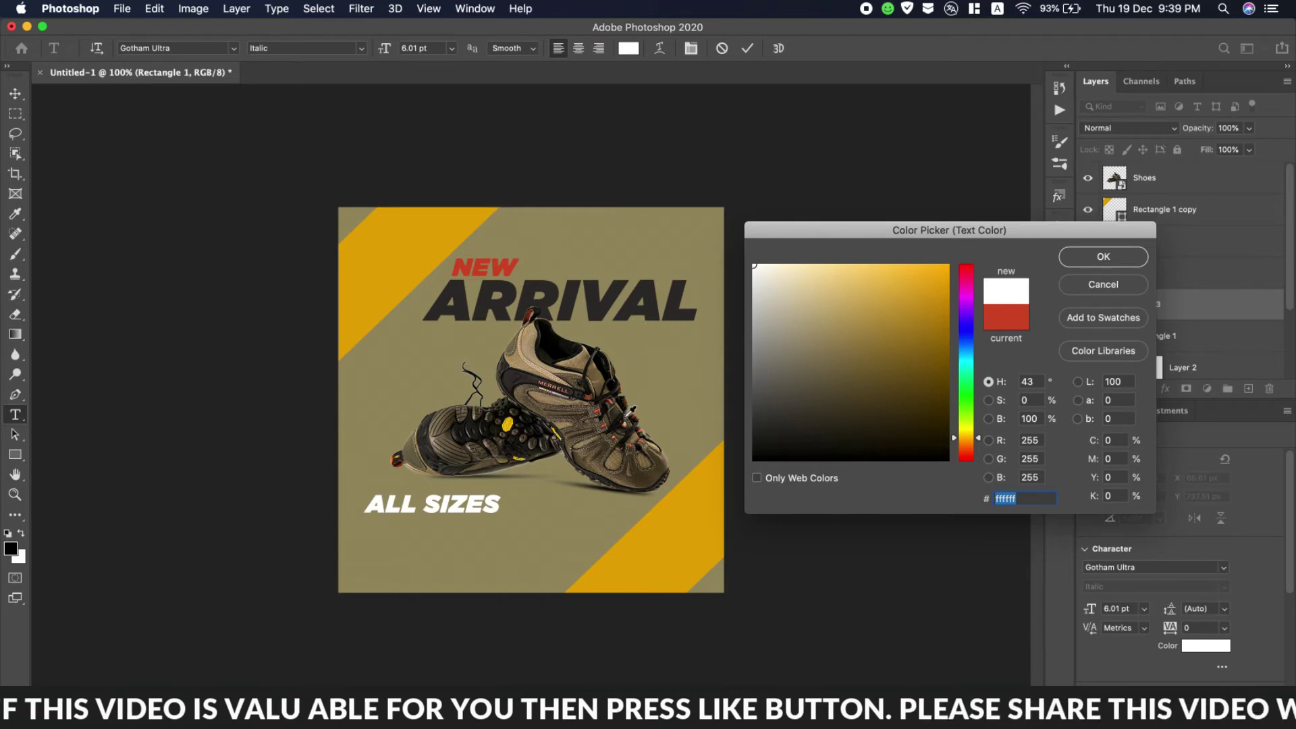
pyautogui.click(660, 475)
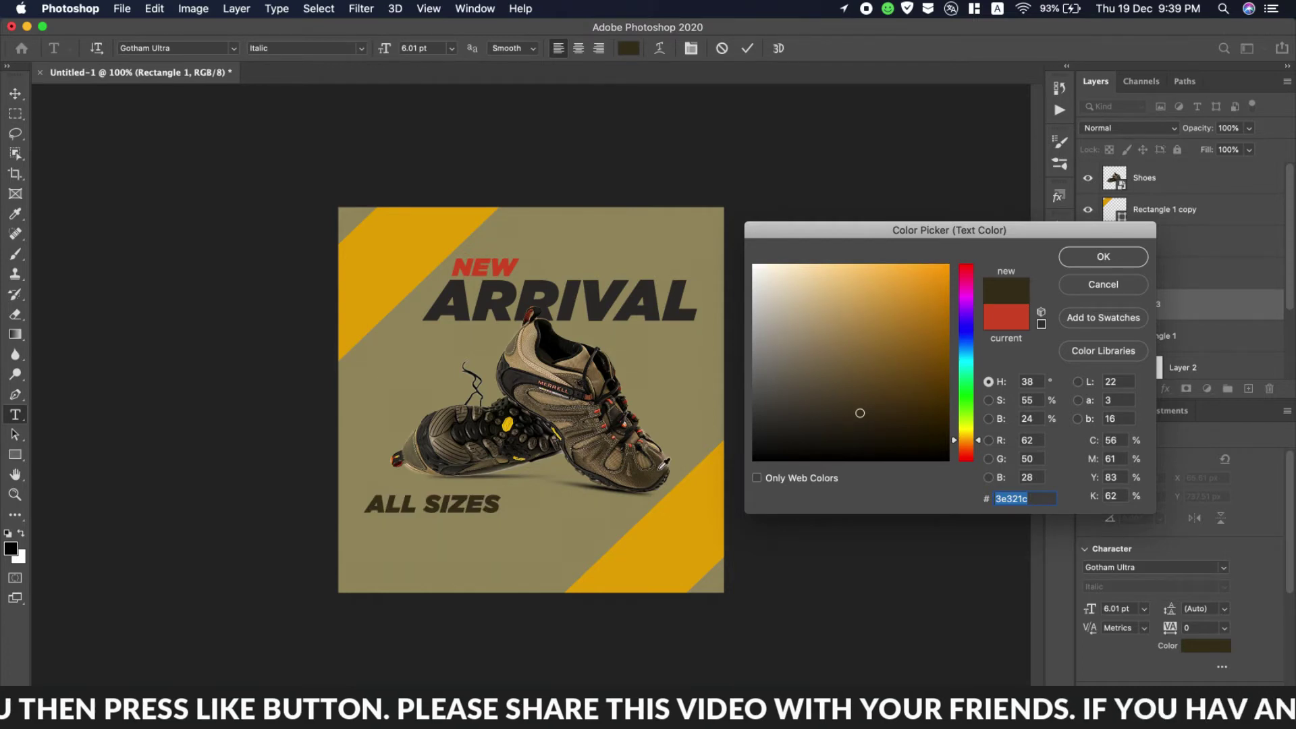
pyautogui.click(651, 458)
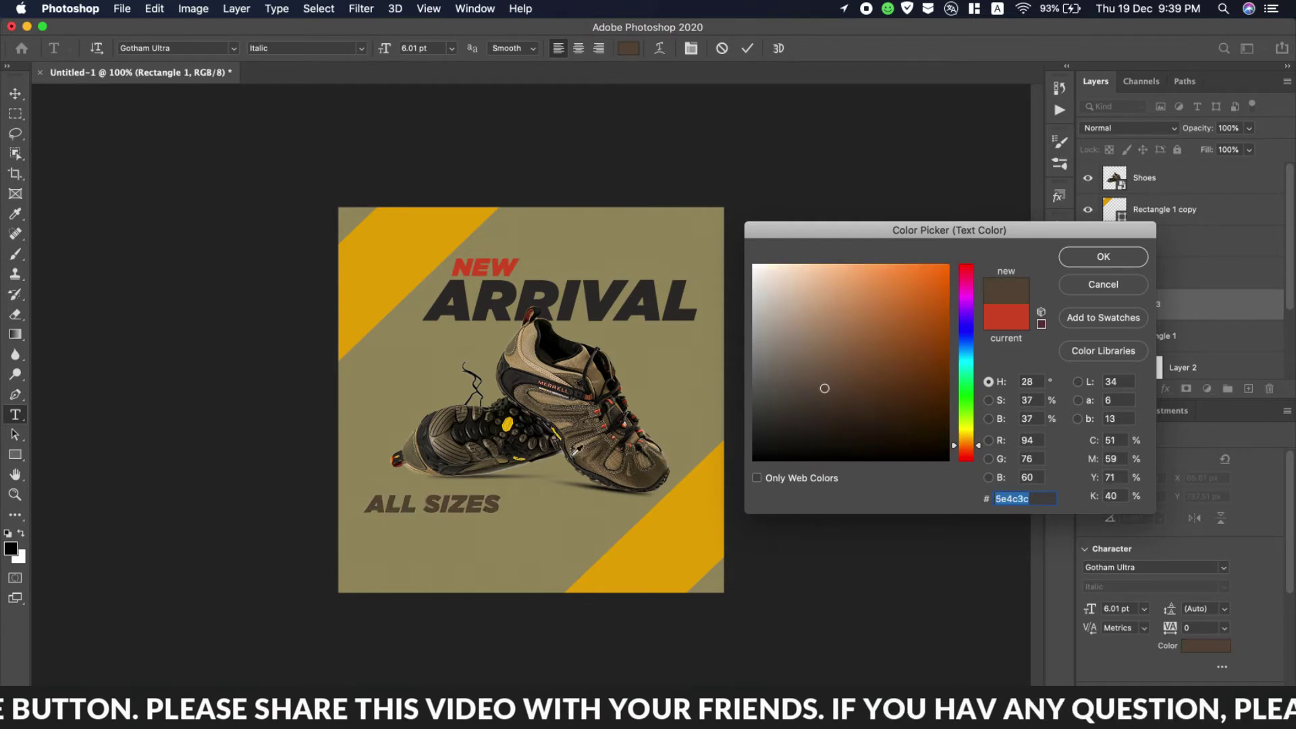
pyautogui.click(508, 425)
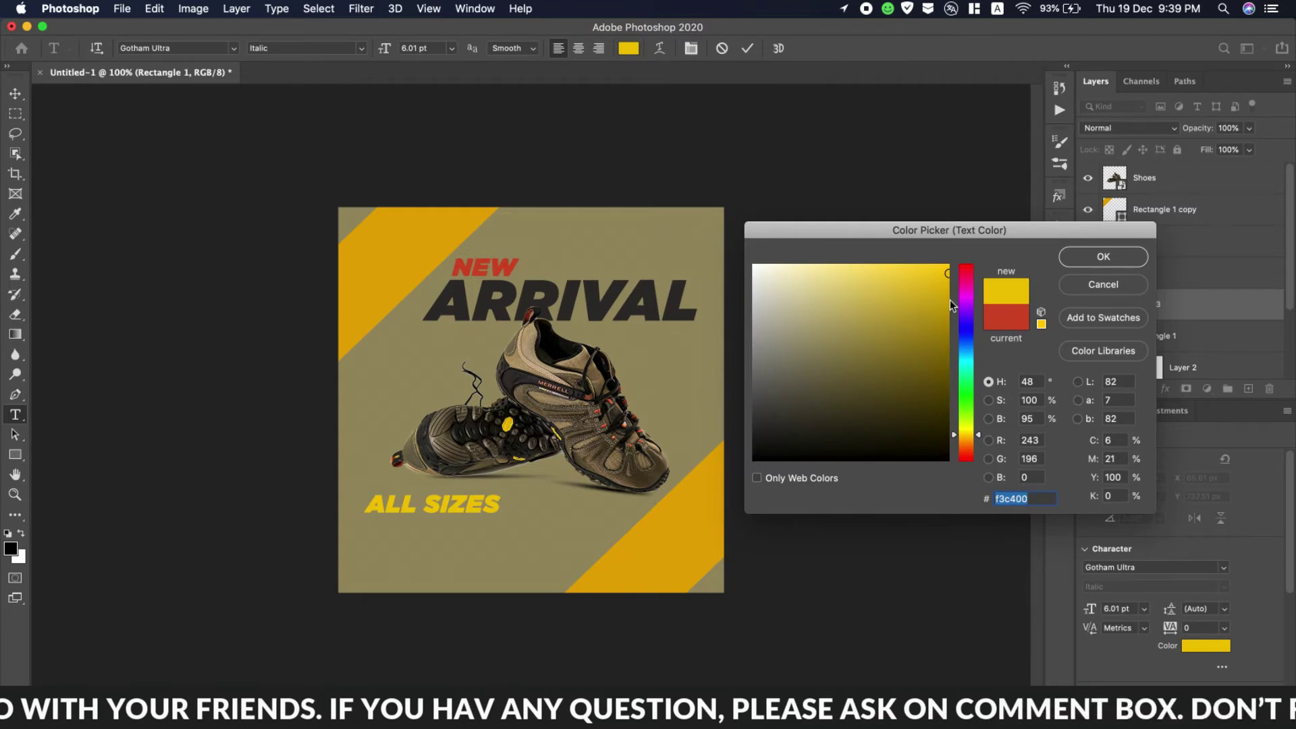
pyautogui.click(1091, 257)
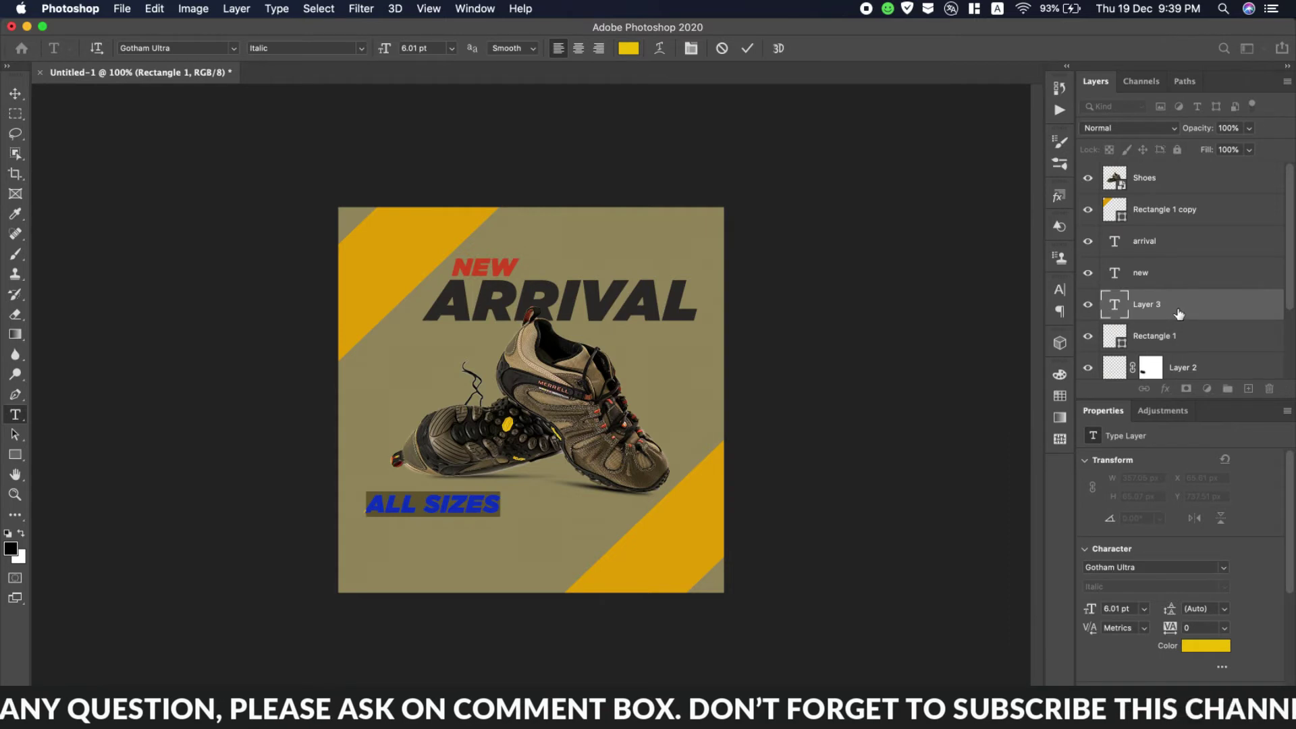
# Duplicate the All Sizes text layer and move the copy about 57 px down and 12 px left, beneath the original.
pyautogui.moveTo(1193, 308); pyautogui.dragTo(1229, 389)
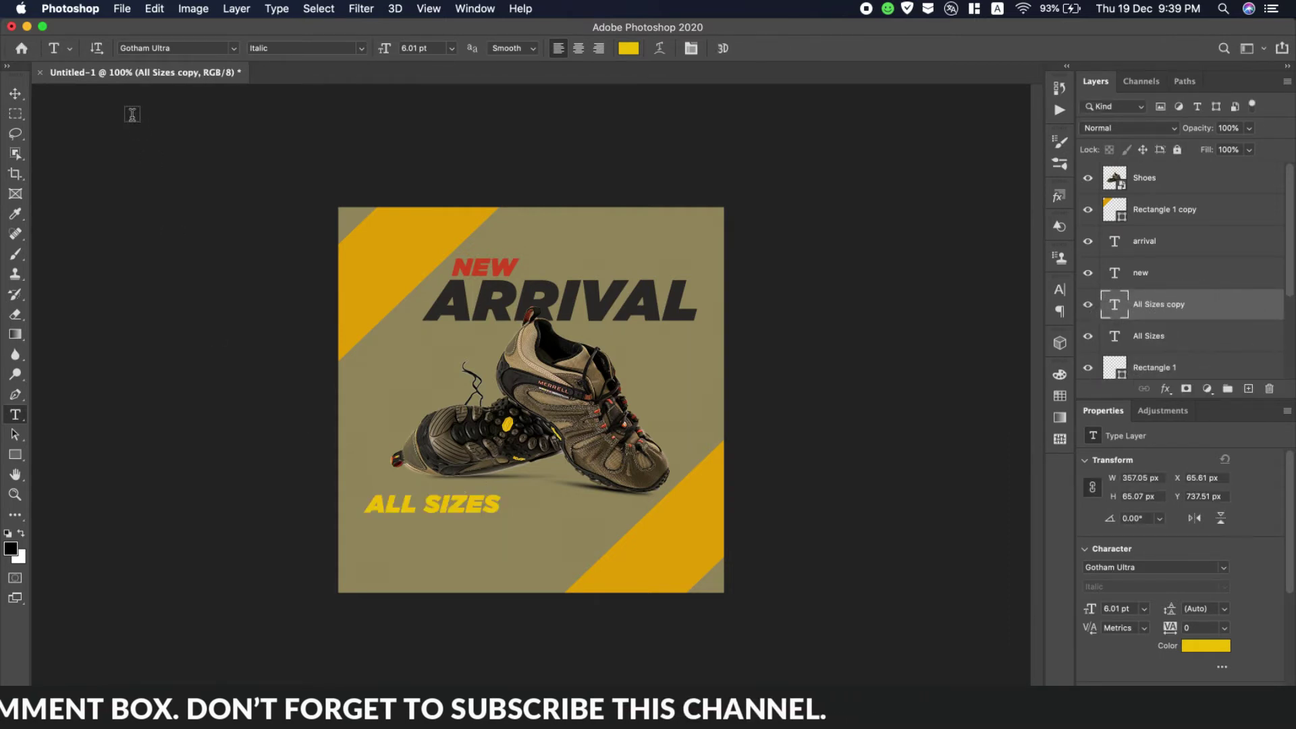
pyautogui.click(15, 93)
pyautogui.moveTo(437, 504); pyautogui.dragTo(434, 529)
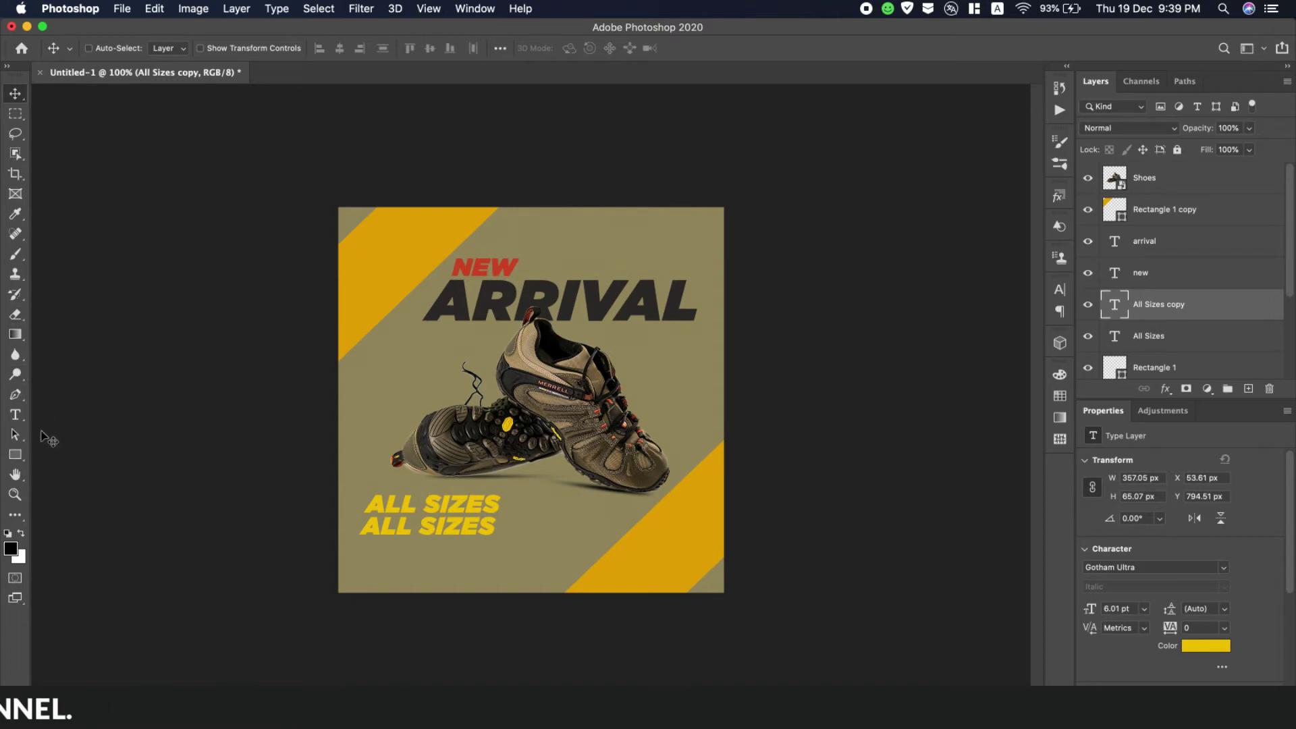
# Switch to TextEdit, correct the misspelled word below "All Sizes" to "Available" and copy it.
pyautogui.click(15, 414)
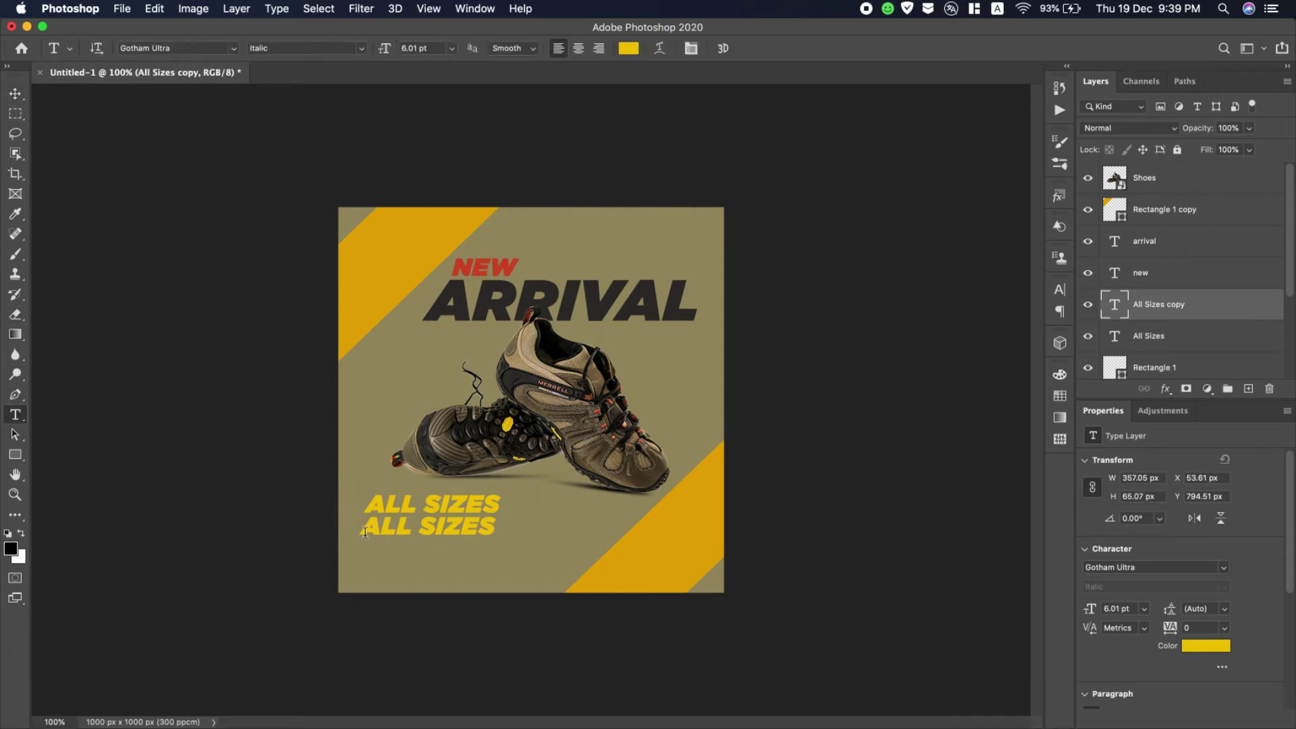
pyautogui.moveTo(365, 533); pyautogui.dragTo(501, 525)
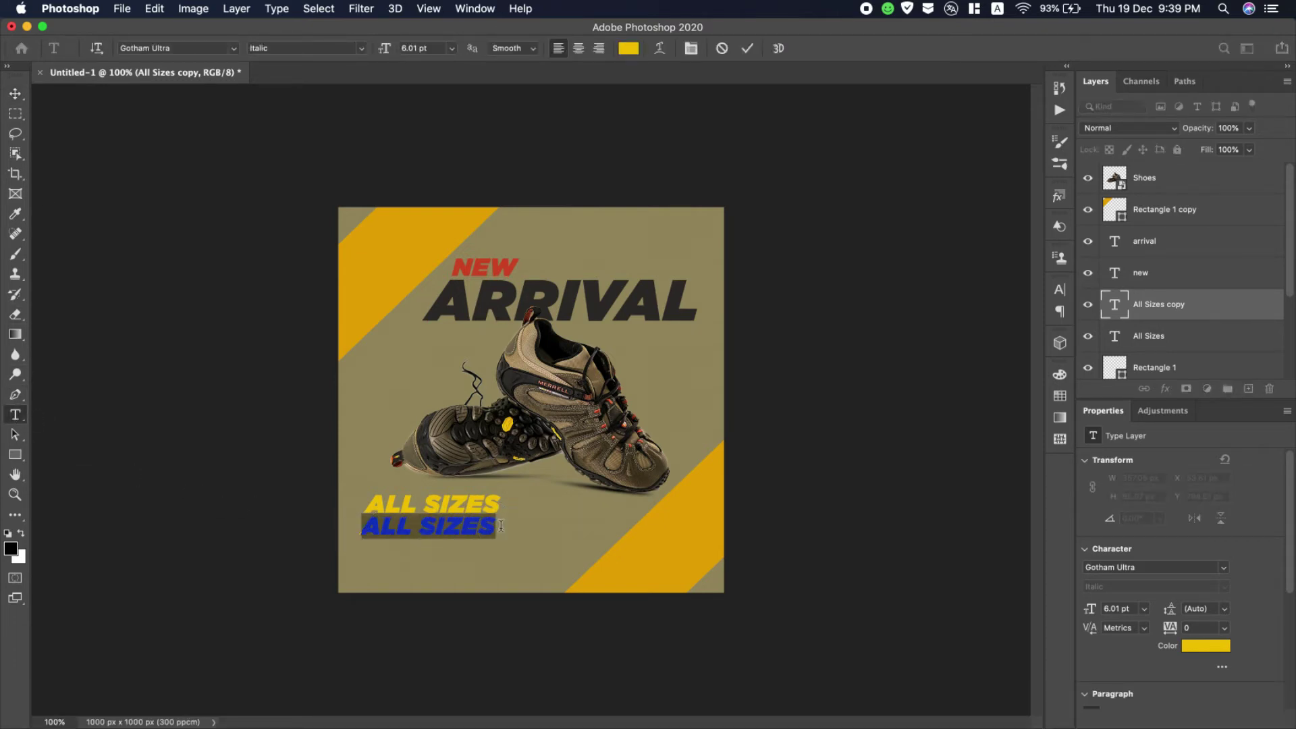
pyautogui.click(1084, 728)
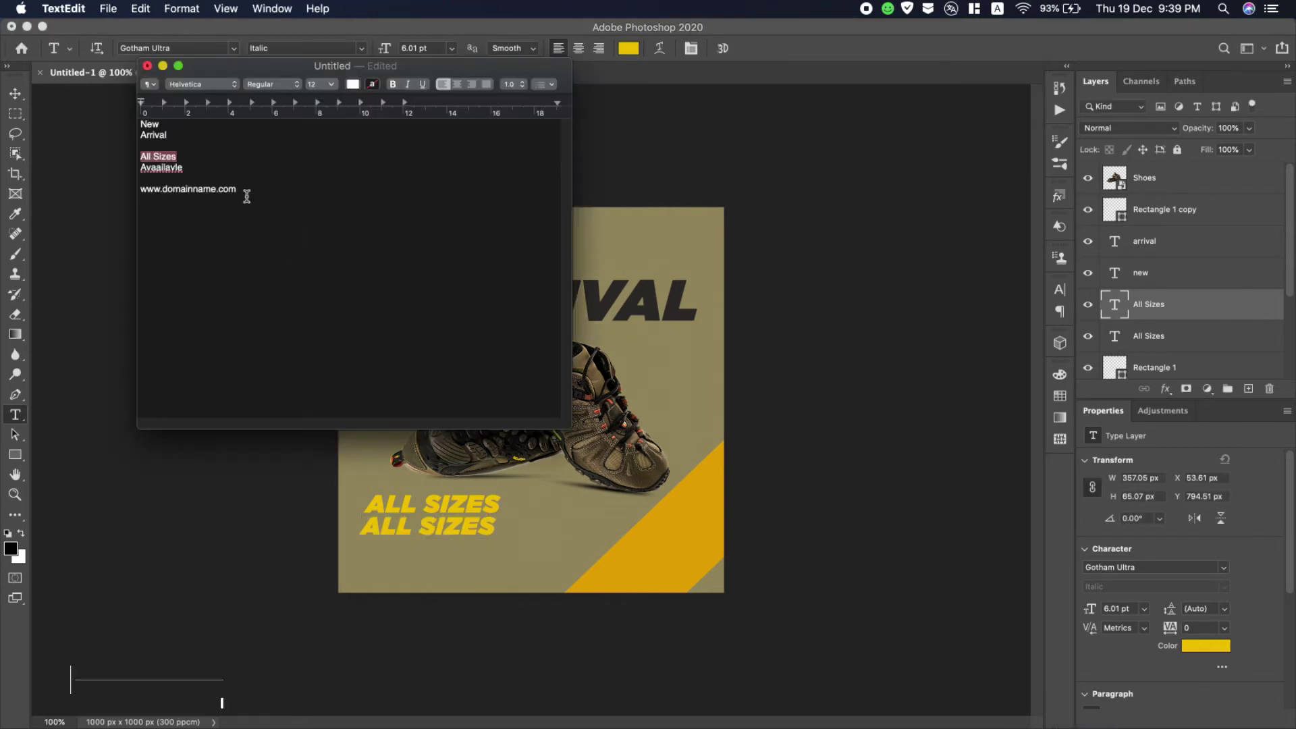
pyautogui.moveTo(195, 168); pyautogui.dragTo(107, 166)
pyautogui.rightClick(160, 173)
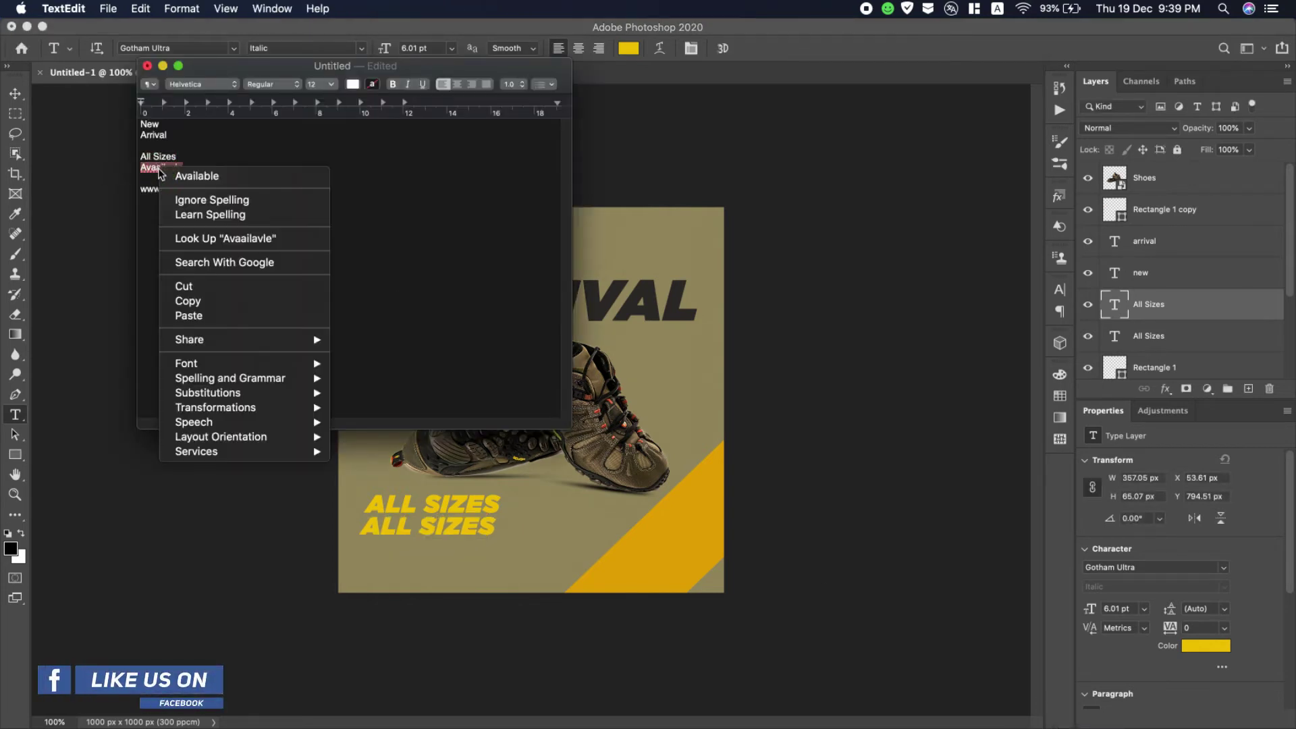
pyautogui.click(168, 175)
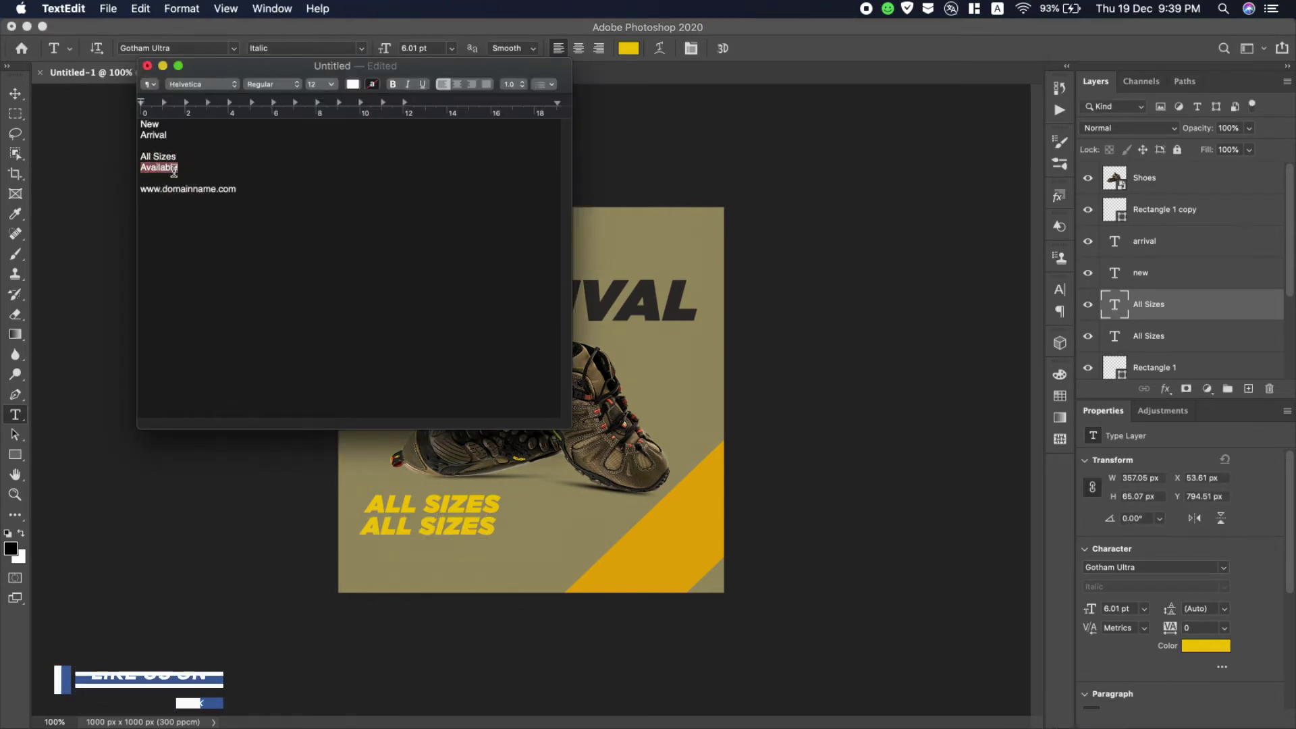
pyautogui.rightClick(168, 174)
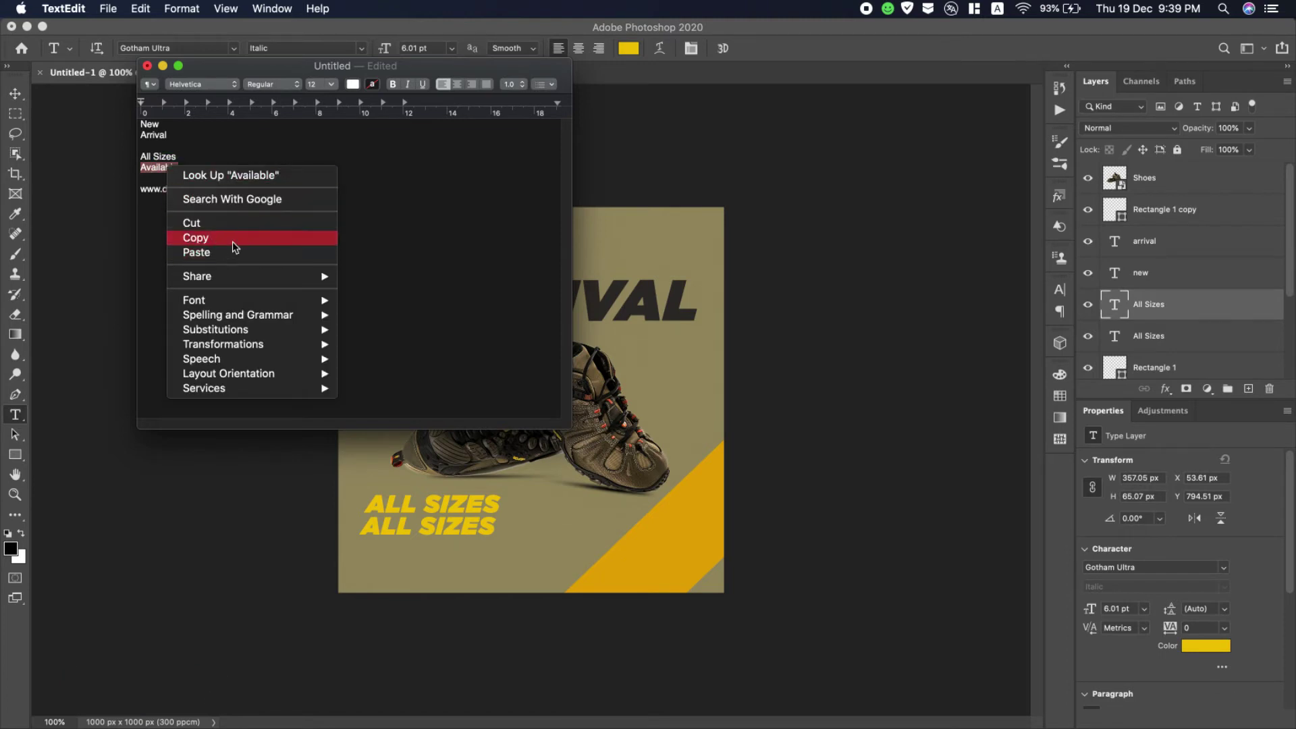
pyautogui.click(232, 241)
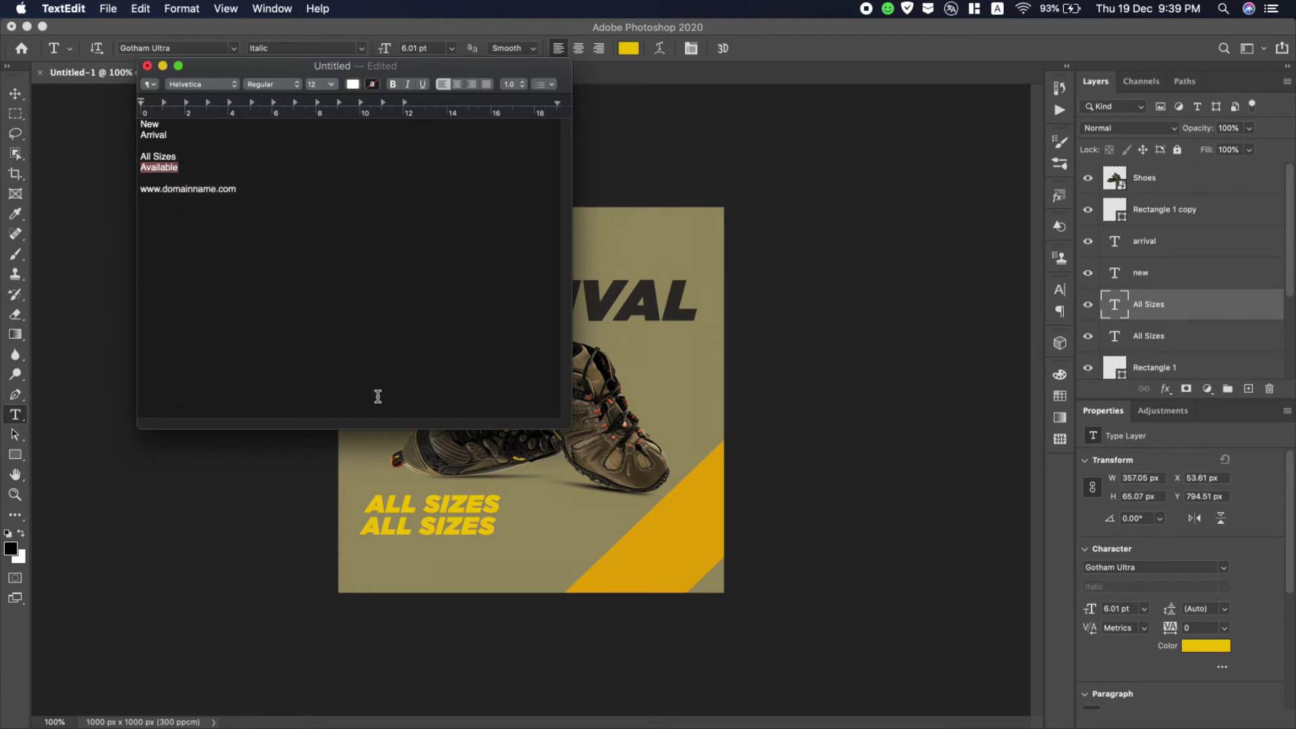
# Switch back to Photoshop and replace the lower ALL SIZES copy's text with the copied word "Available".
pyautogui.click(468, 522)
pyautogui.click(466, 524)
pyautogui.moveTo(361, 530); pyautogui.dragTo(490, 538)
pyautogui.press('super+v')
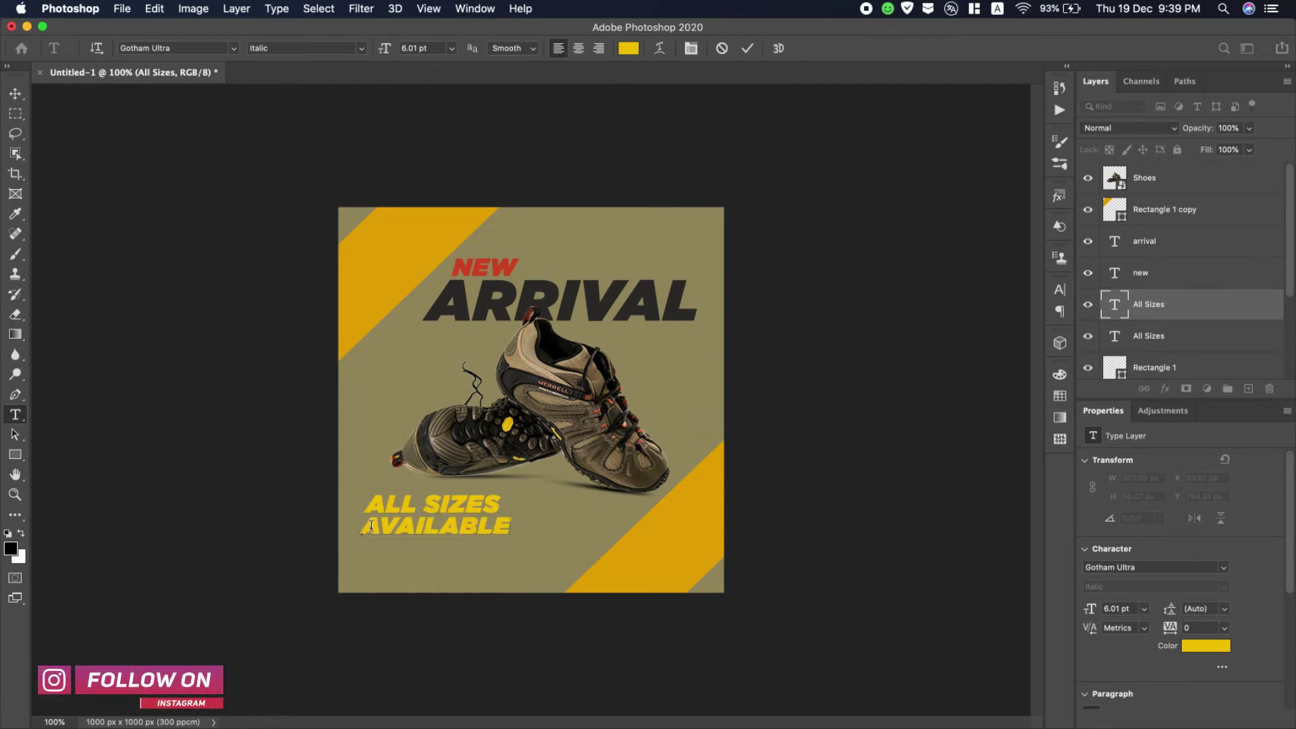
# Set the AVAILABLE text size to 10 pt and move it down so it sits just below ALL SIZES.
pyautogui.moveTo(370, 526); pyautogui.dragTo(518, 529)
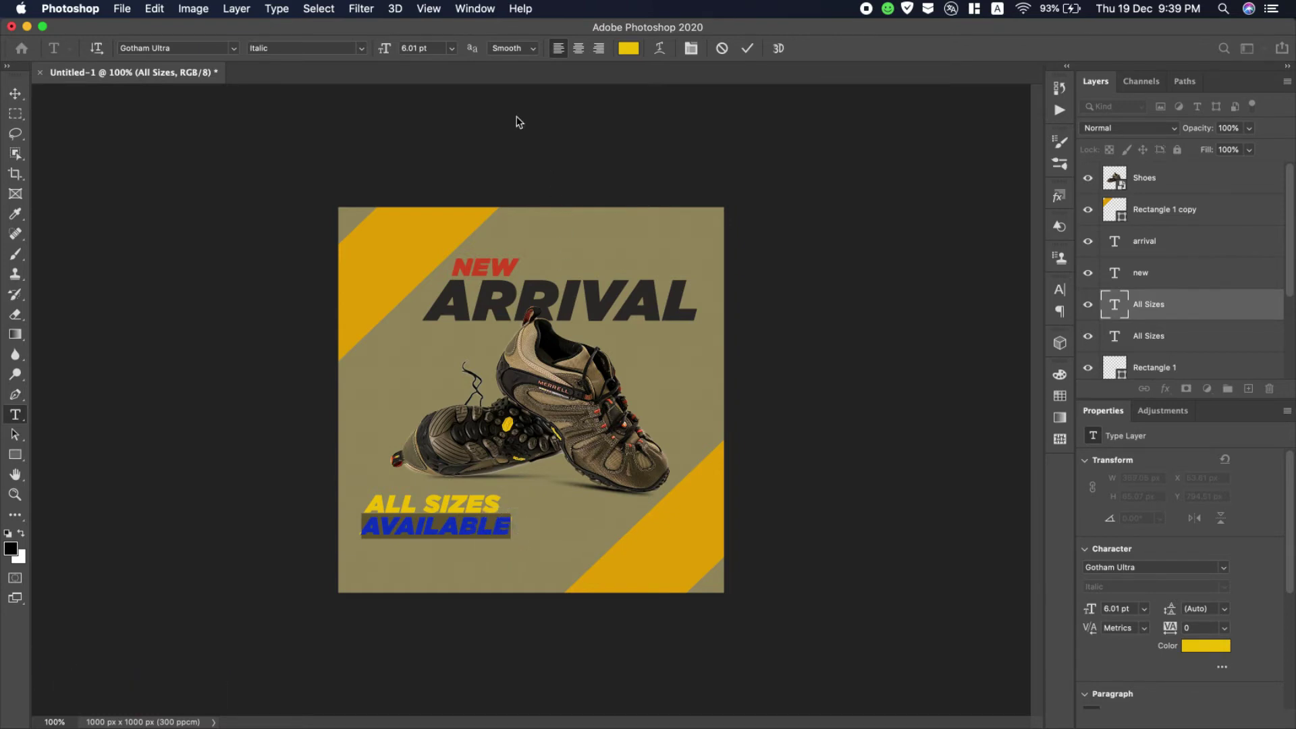
pyautogui.click(430, 49)
pyautogui.press('Down')
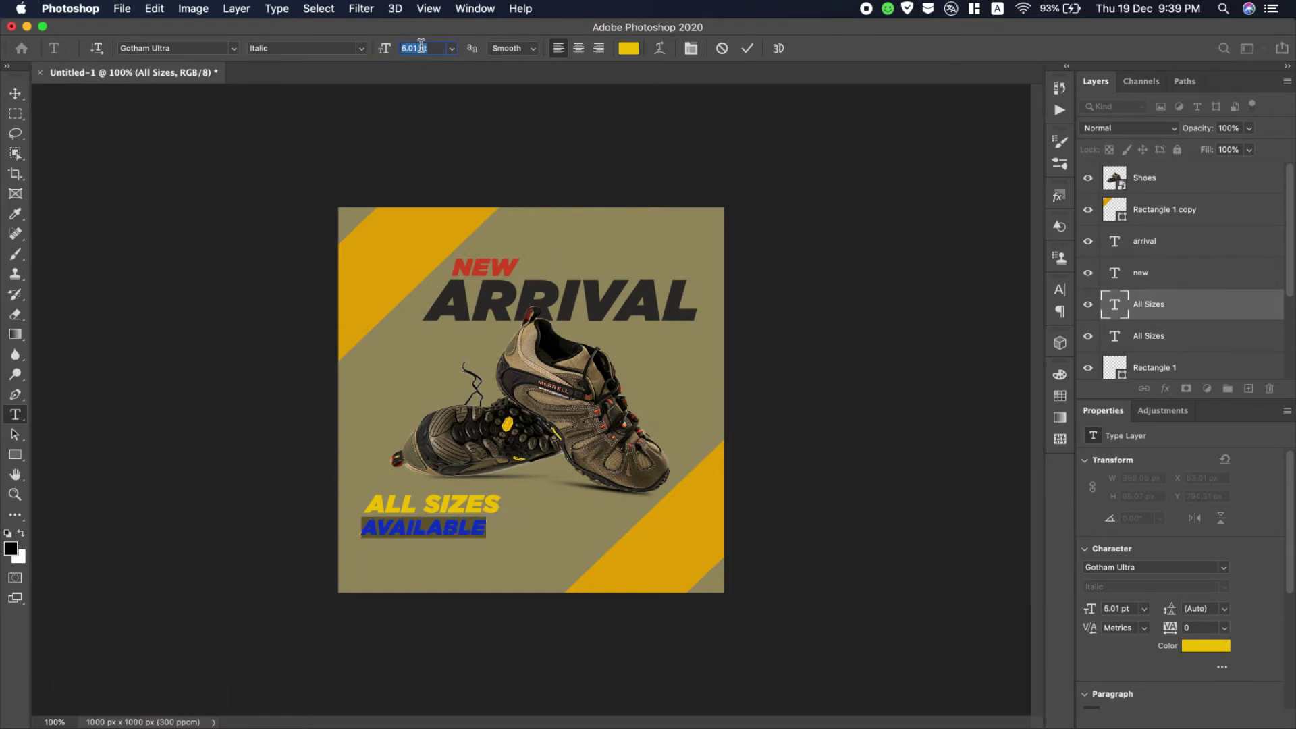
pyautogui.press('Down')
pyautogui.press('Down')
pyautogui.press('Up')
pyautogui.press('Up')
pyautogui.press('Up')
pyautogui.press('Up')
pyautogui.press('Up')
pyautogui.press('Up')
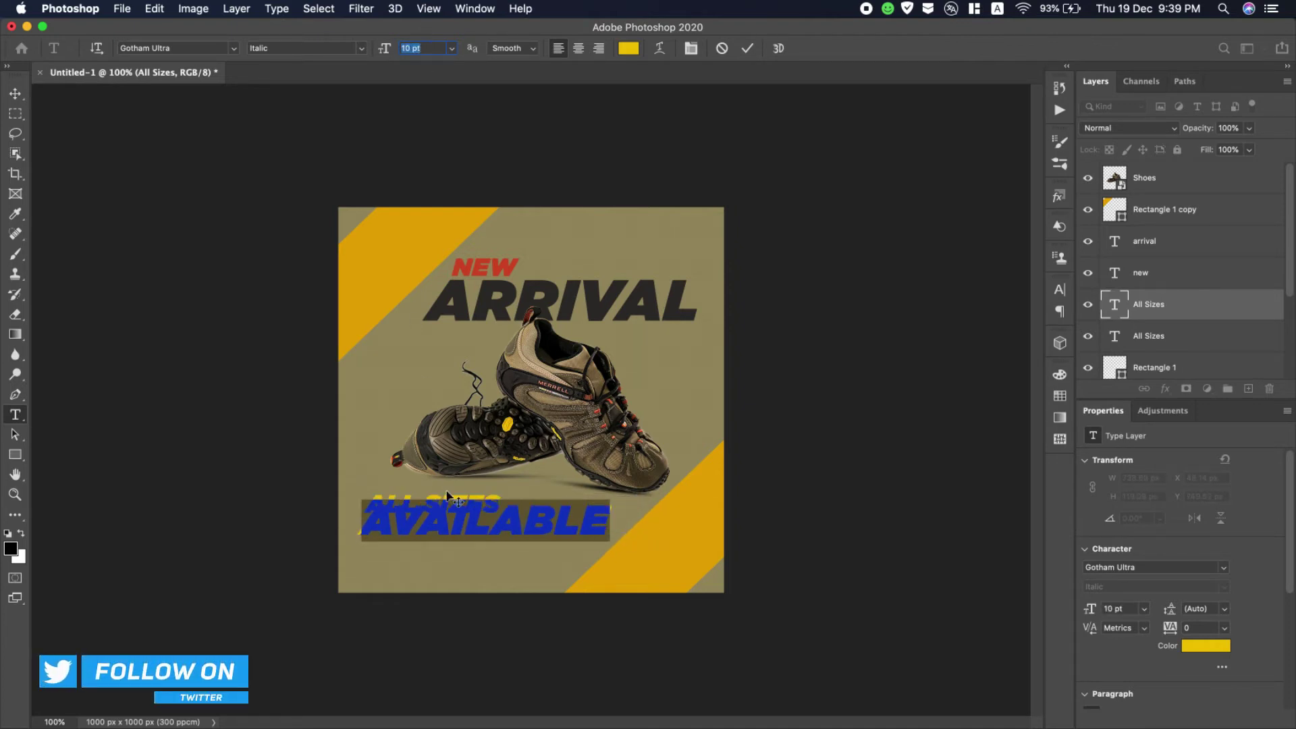
pyautogui.moveTo(446, 547); pyautogui.dragTo(438, 564)
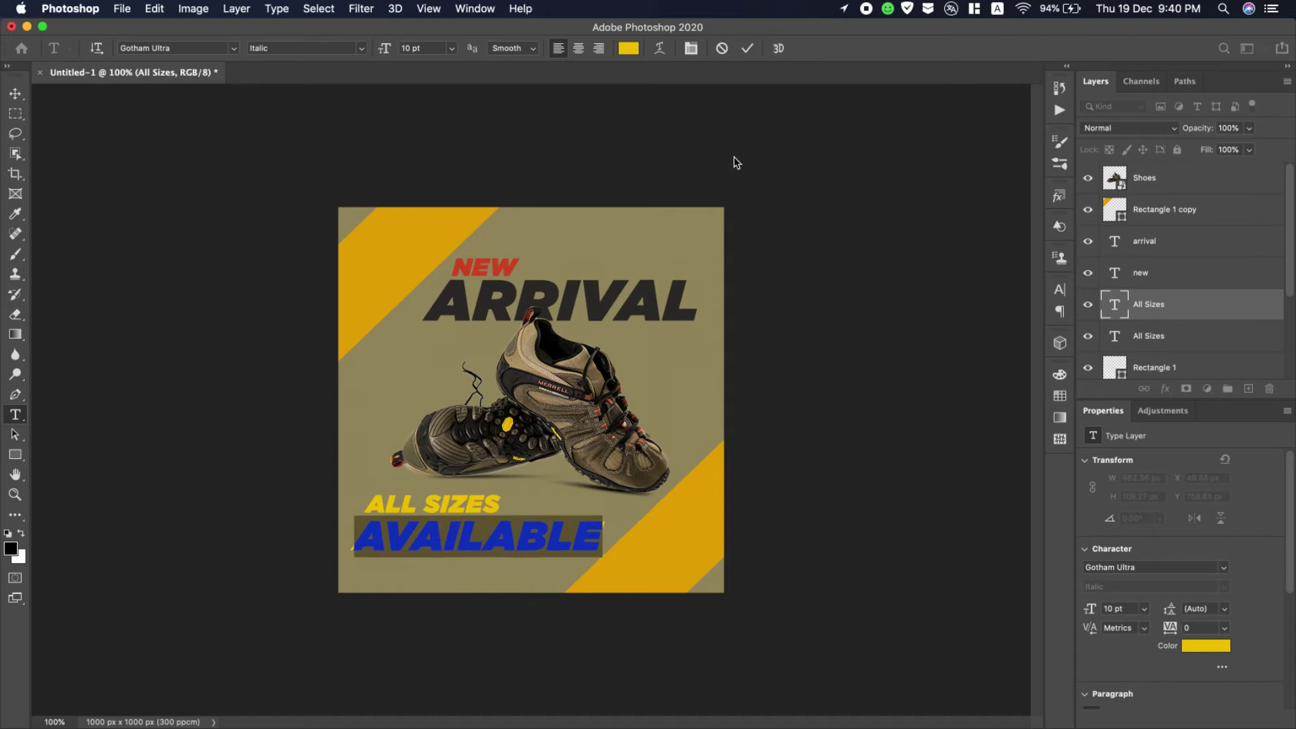
pyautogui.click(746, 51)
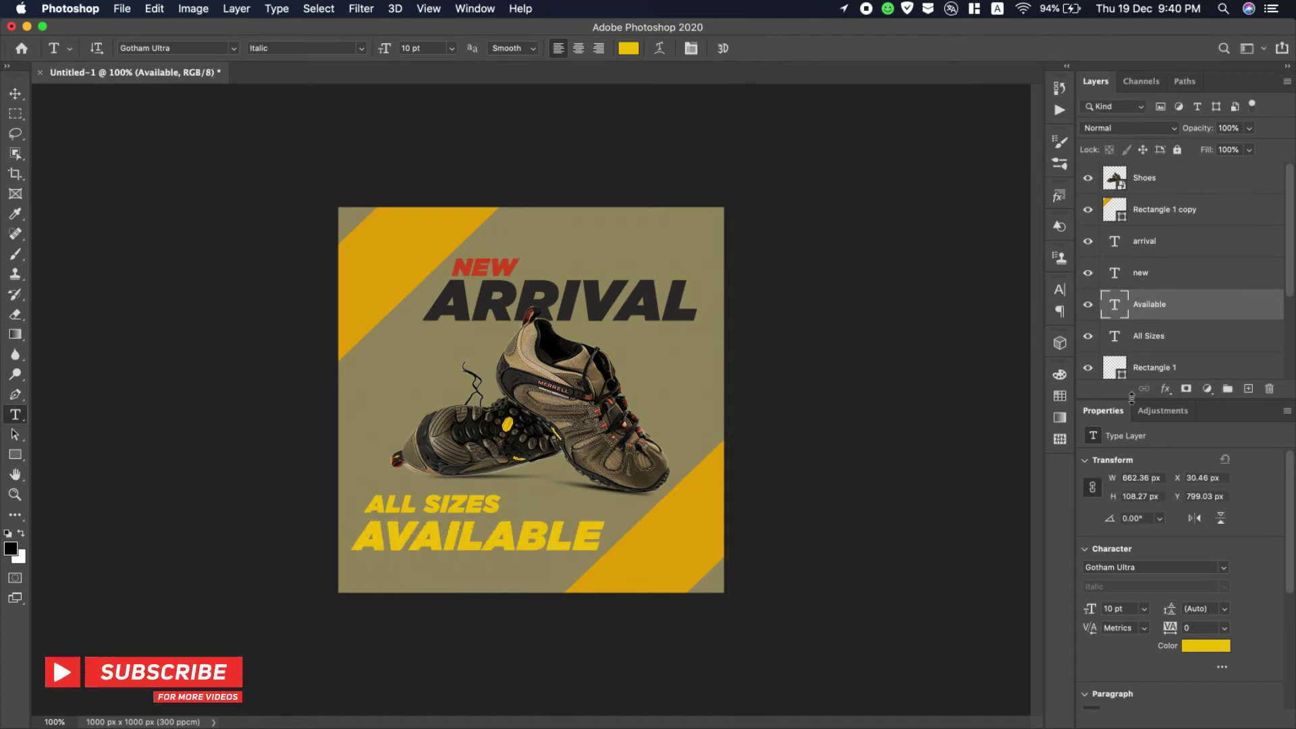
# Recolour the AVAILABLE text to red d44d27 sampled from the NEW headline word.
pyautogui.doubleClick(1114, 304)
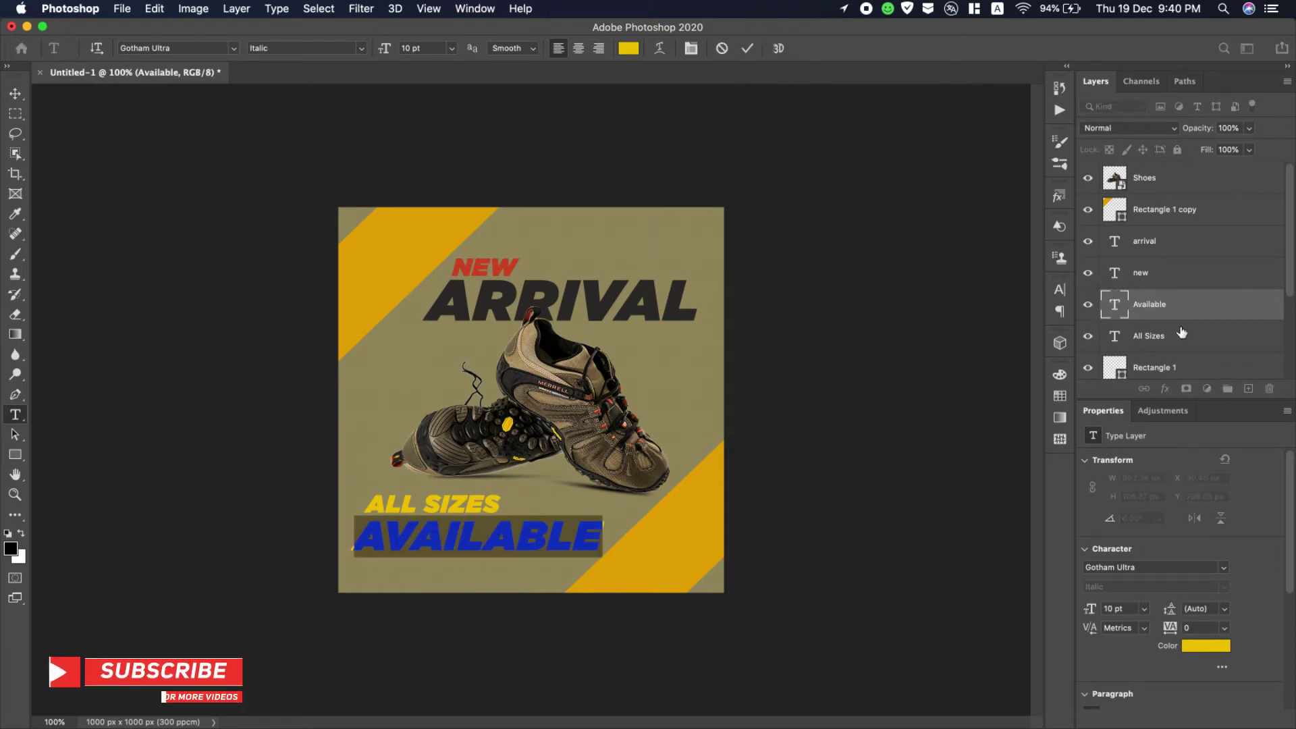
pyautogui.click(628, 48)
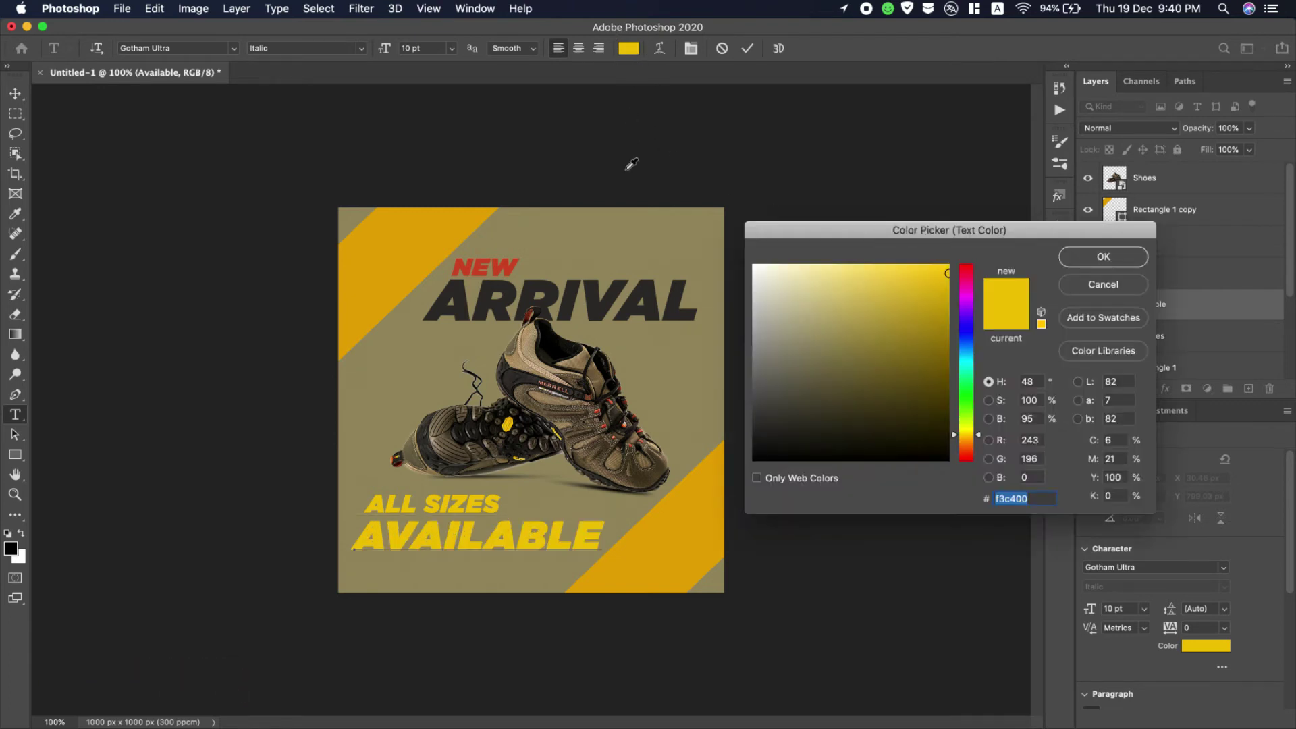
pyautogui.click(474, 265)
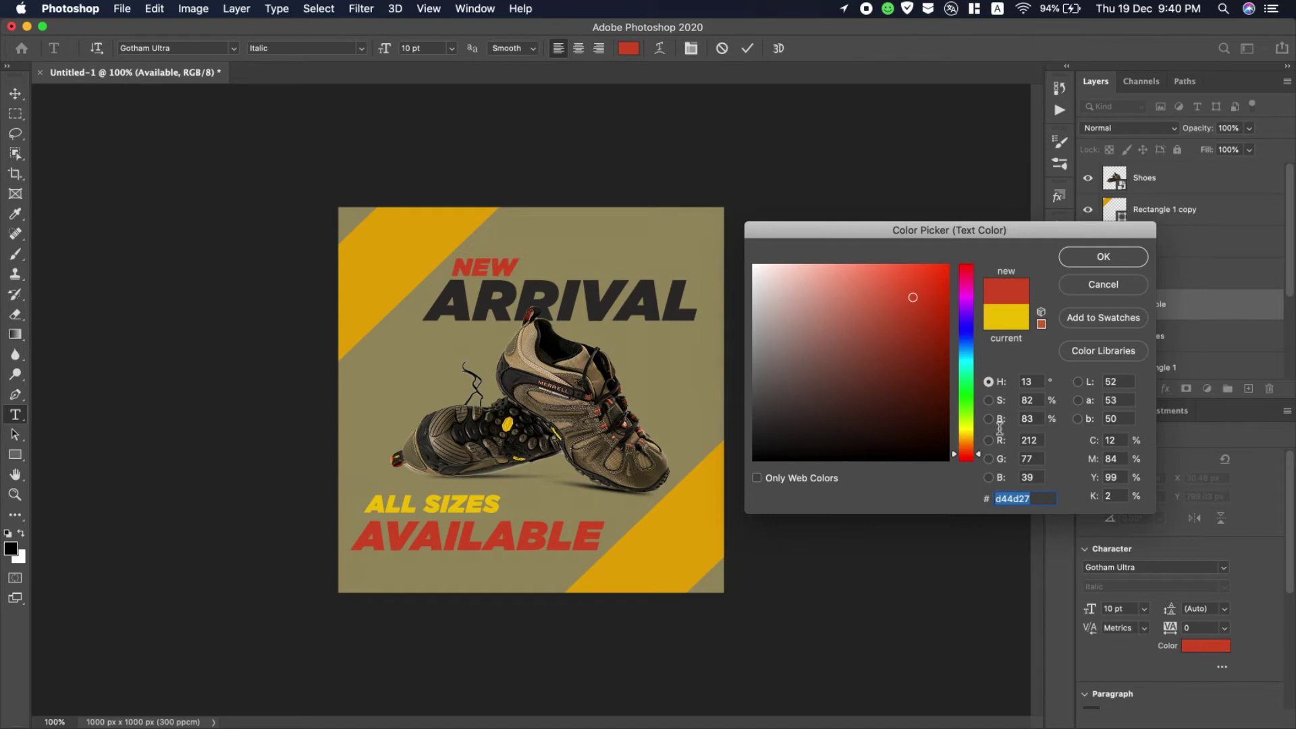
pyautogui.click(1095, 260)
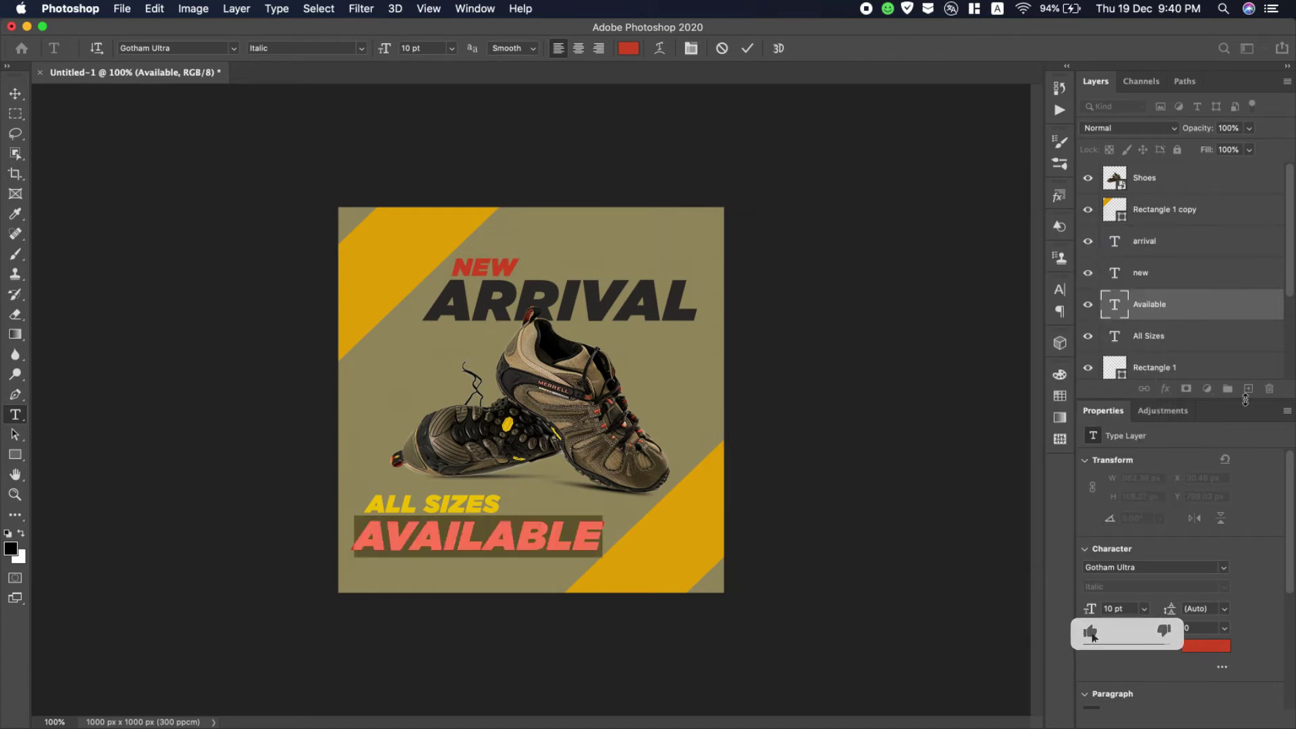
# Add a new layer above Rectangle 1 and sketch a curved Pen path around the end of ARRIVAL.
pyautogui.click(1154, 367)
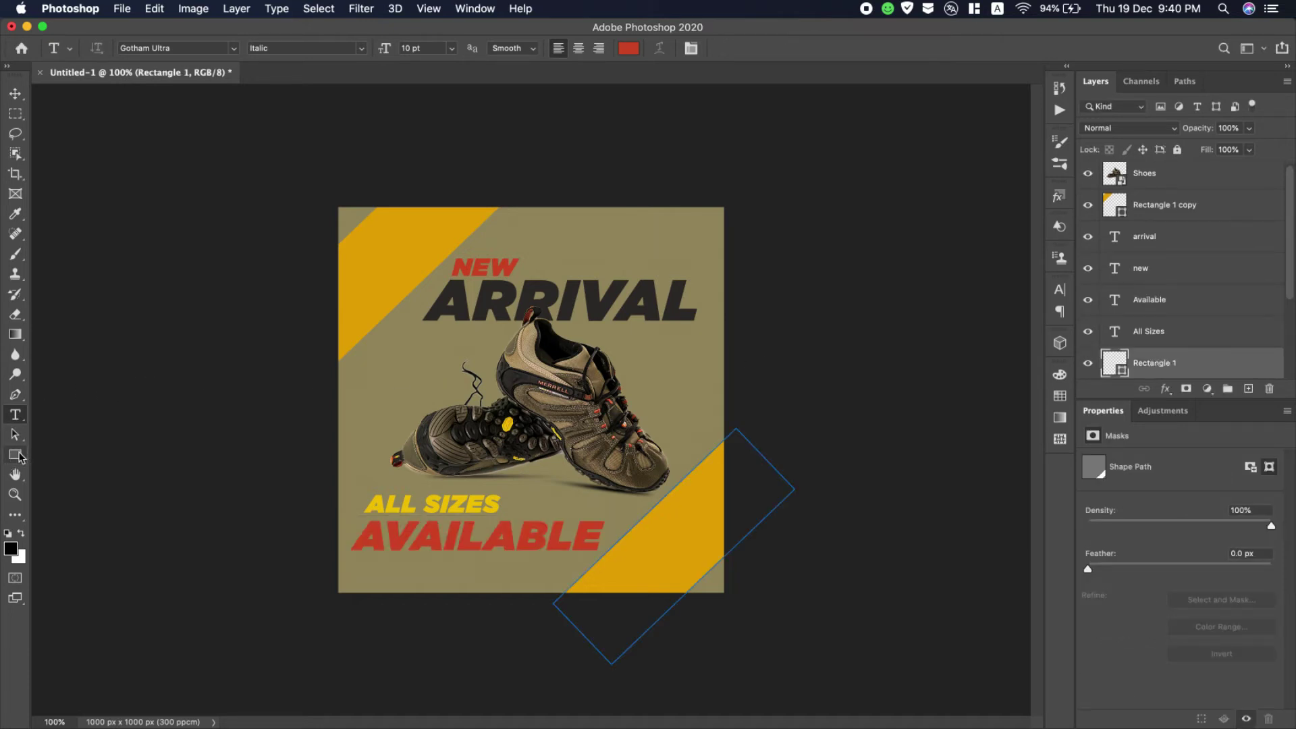
pyautogui.click(15, 394)
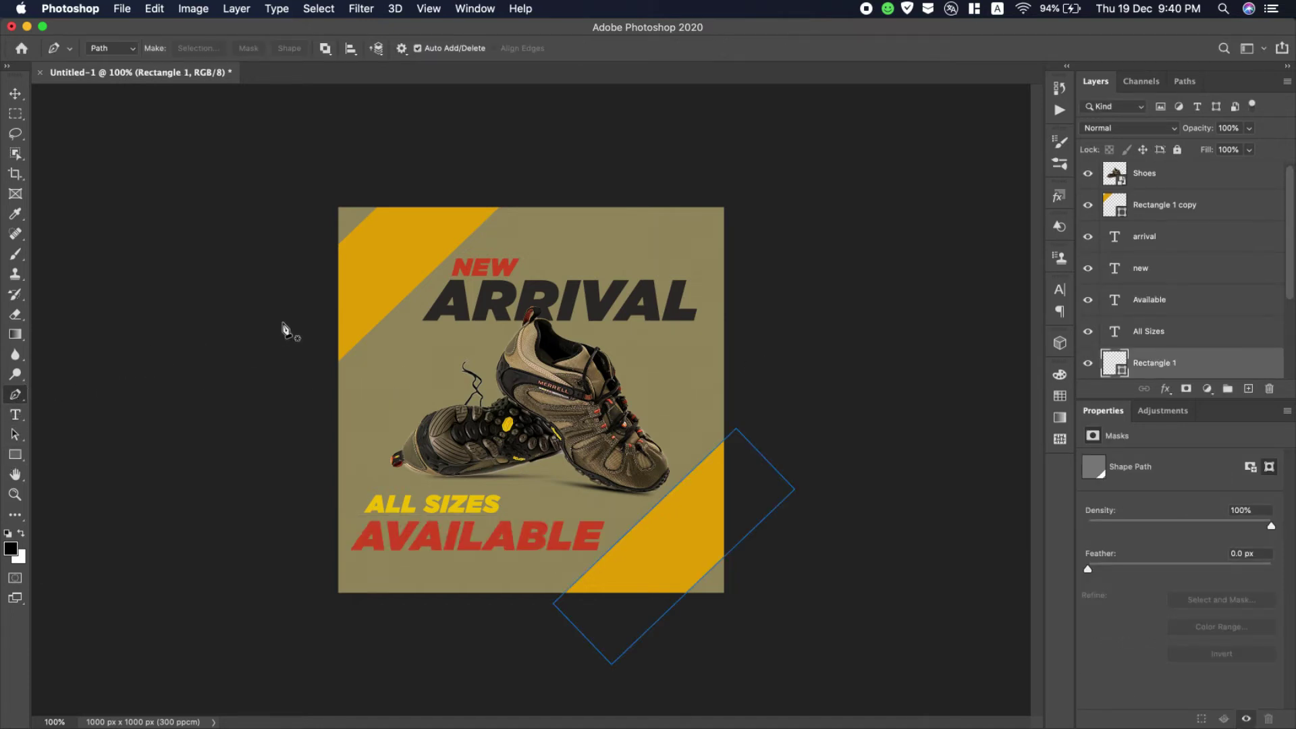
pyautogui.click(1247, 390)
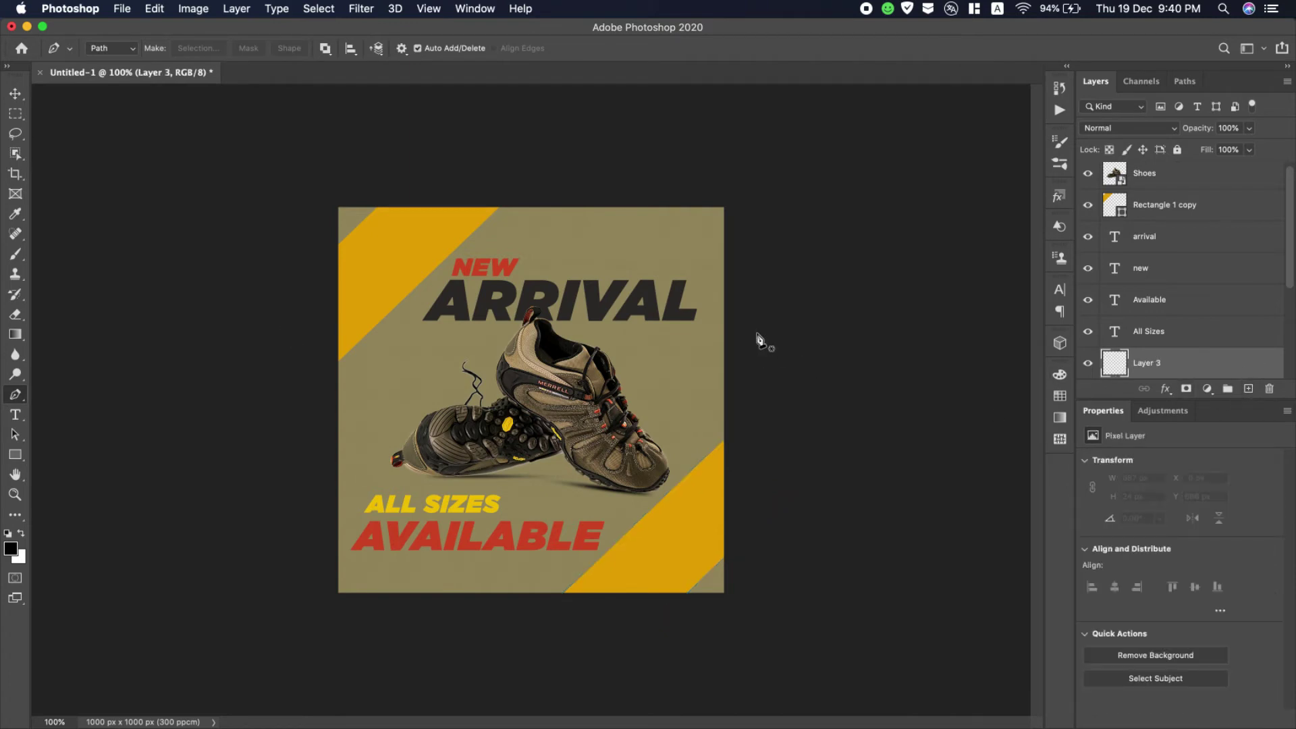
pyautogui.click(670, 256)
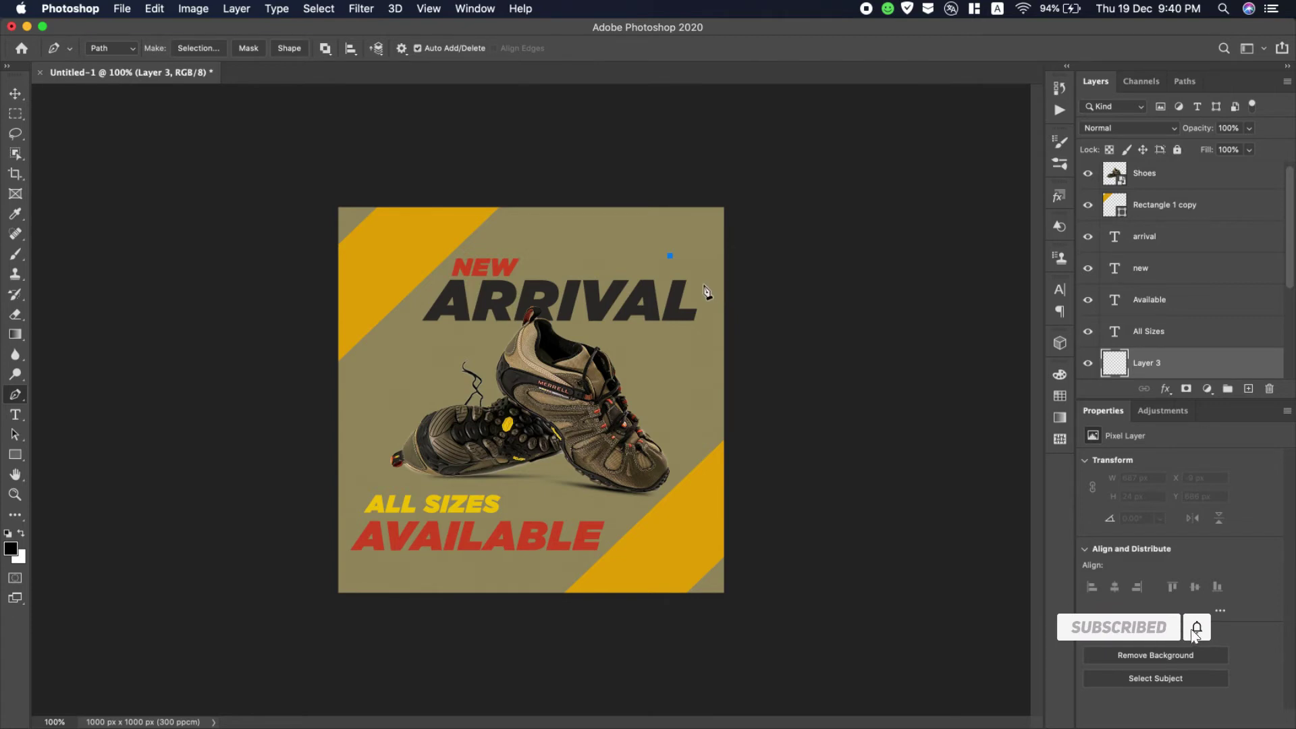
pyautogui.moveTo(697, 286); pyautogui.dragTo(692, 316)
# Set the Pen tool to draw shapes with no fill and a yellow stroke 114.79 px wide.
pyautogui.click(124, 49)
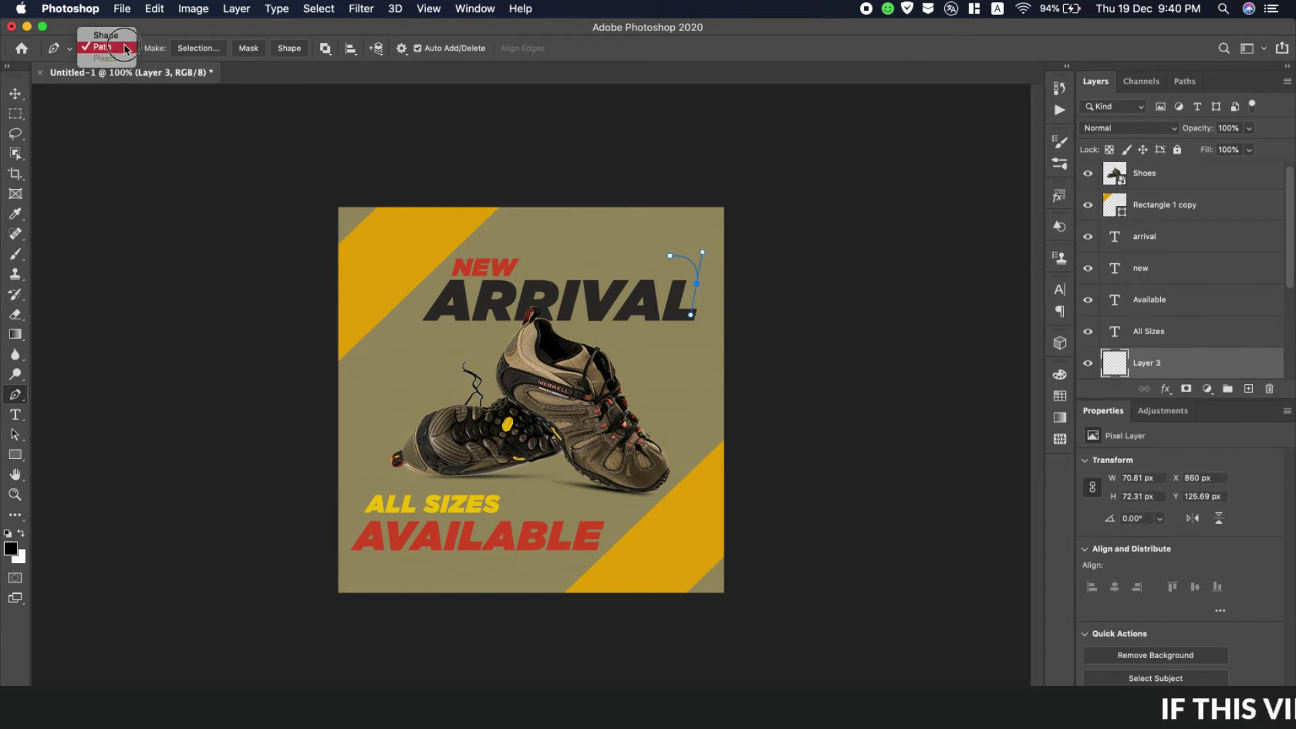
pyautogui.click(116, 37)
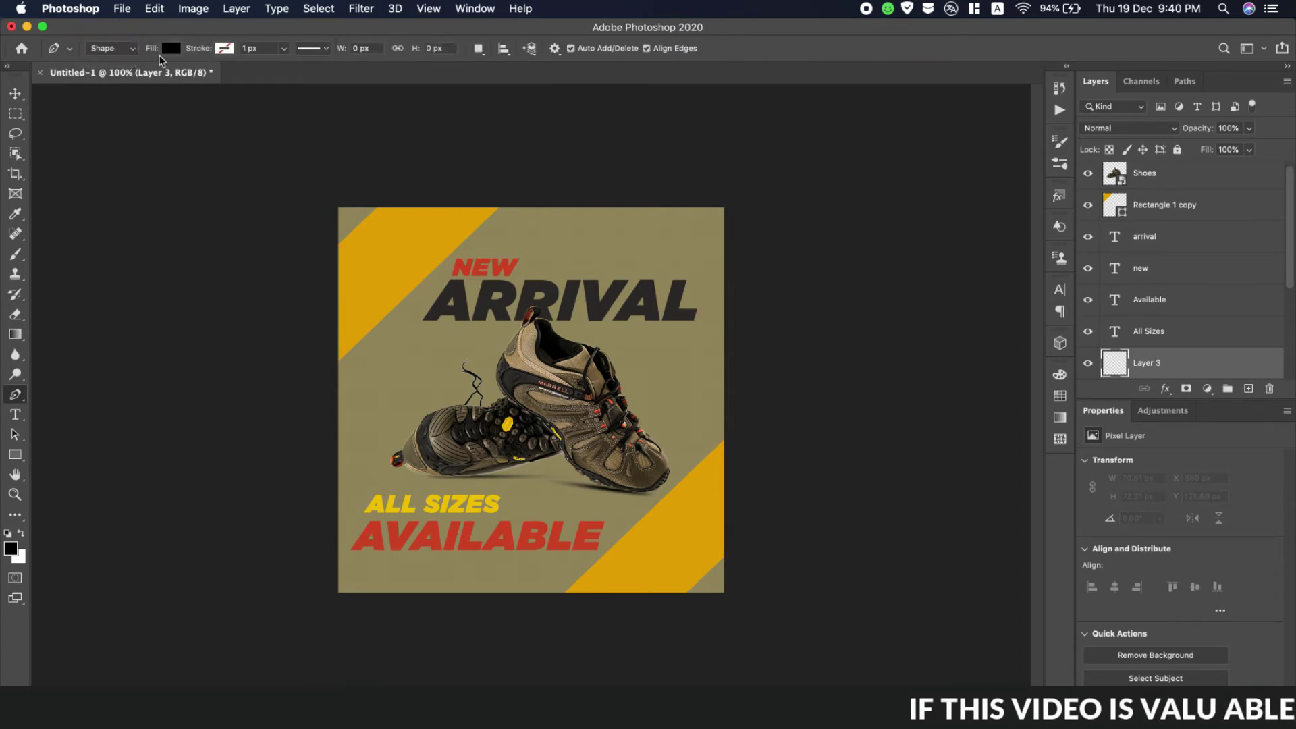
pyautogui.click(170, 48)
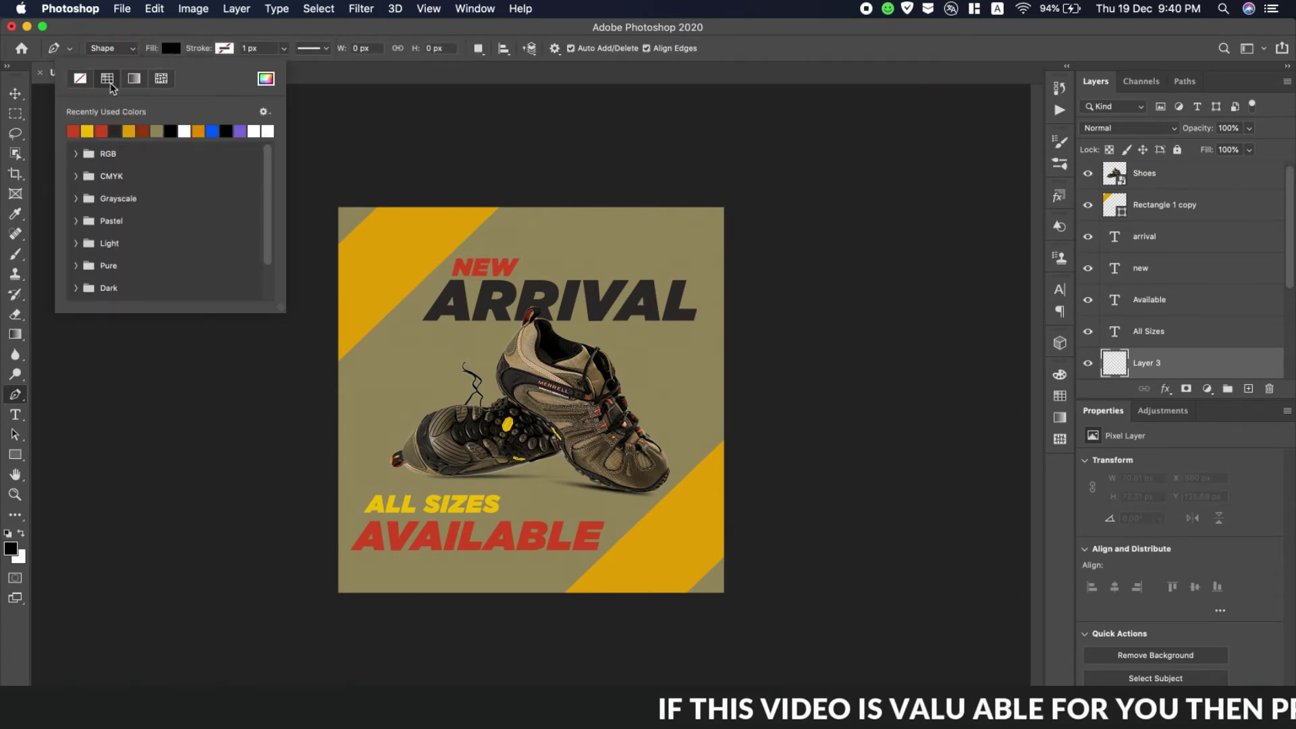
pyautogui.click(79, 78)
pyautogui.click(225, 48)
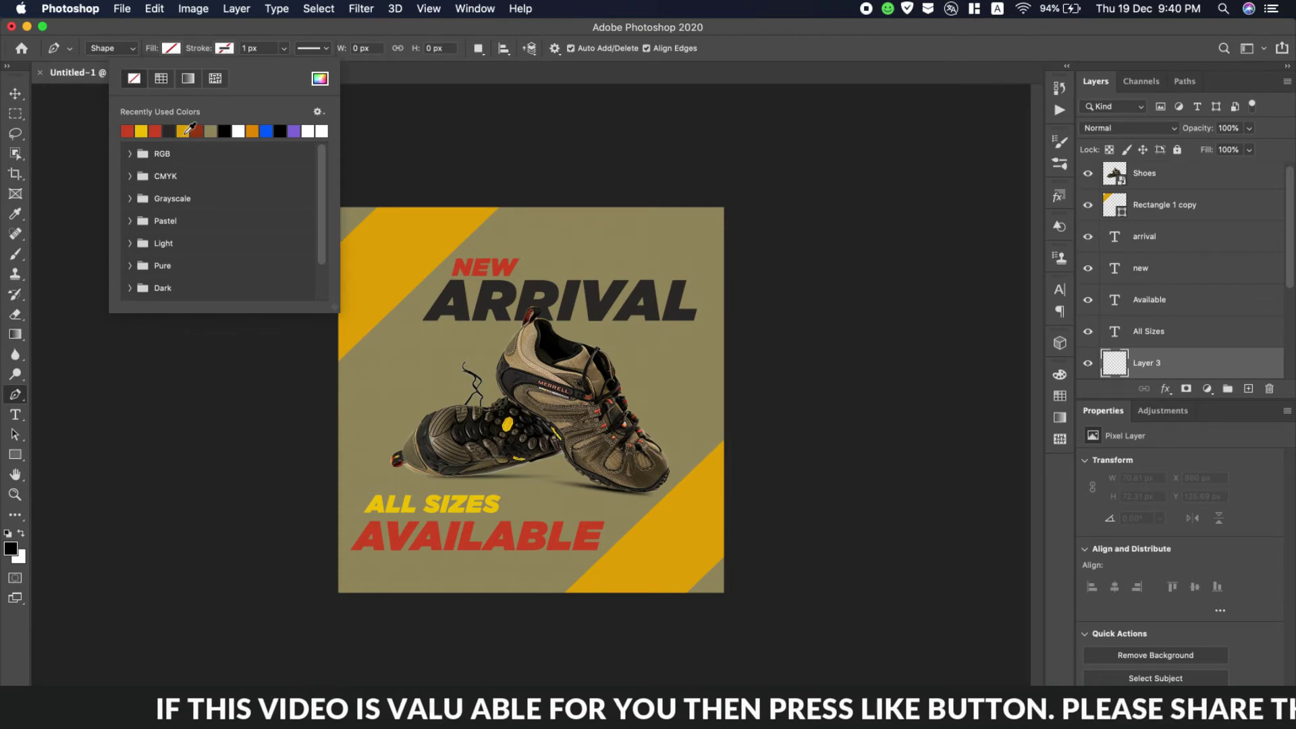
pyautogui.click(142, 130)
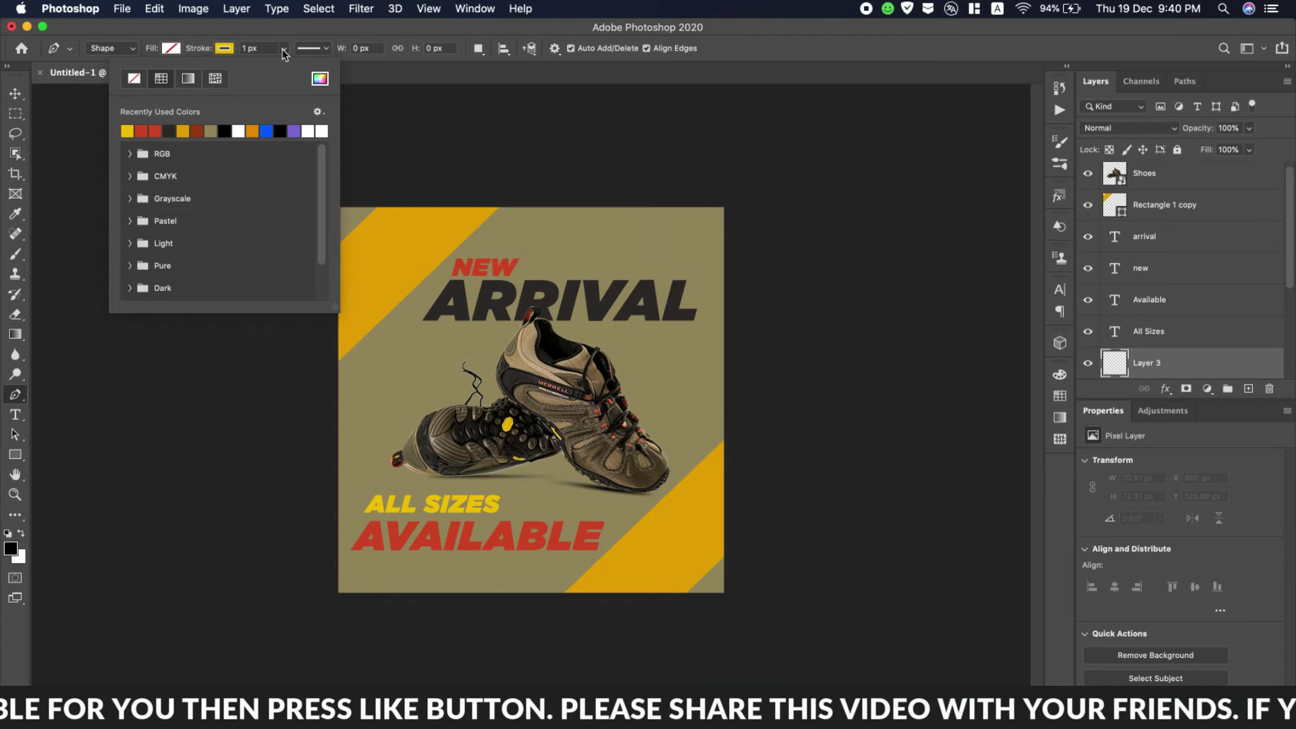
pyautogui.click(283, 49)
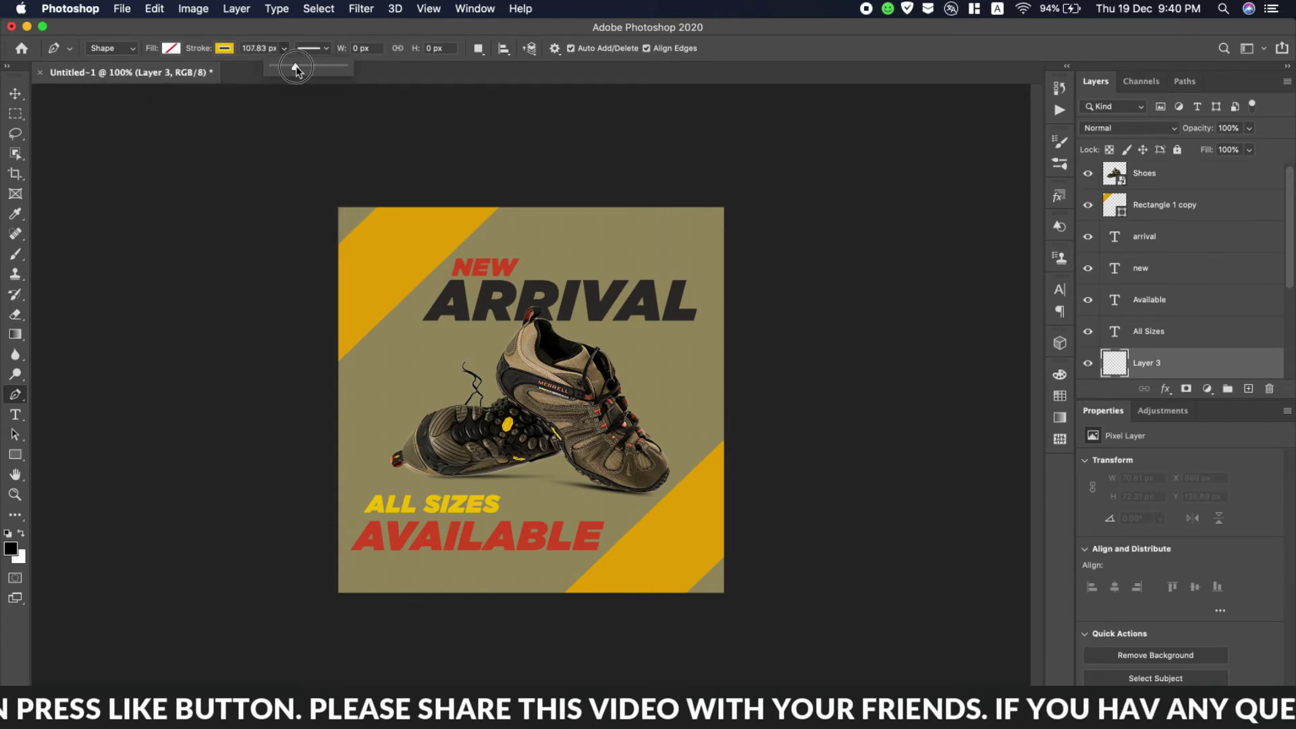
pyautogui.moveTo(297, 68); pyautogui.dragTo(297, 68)
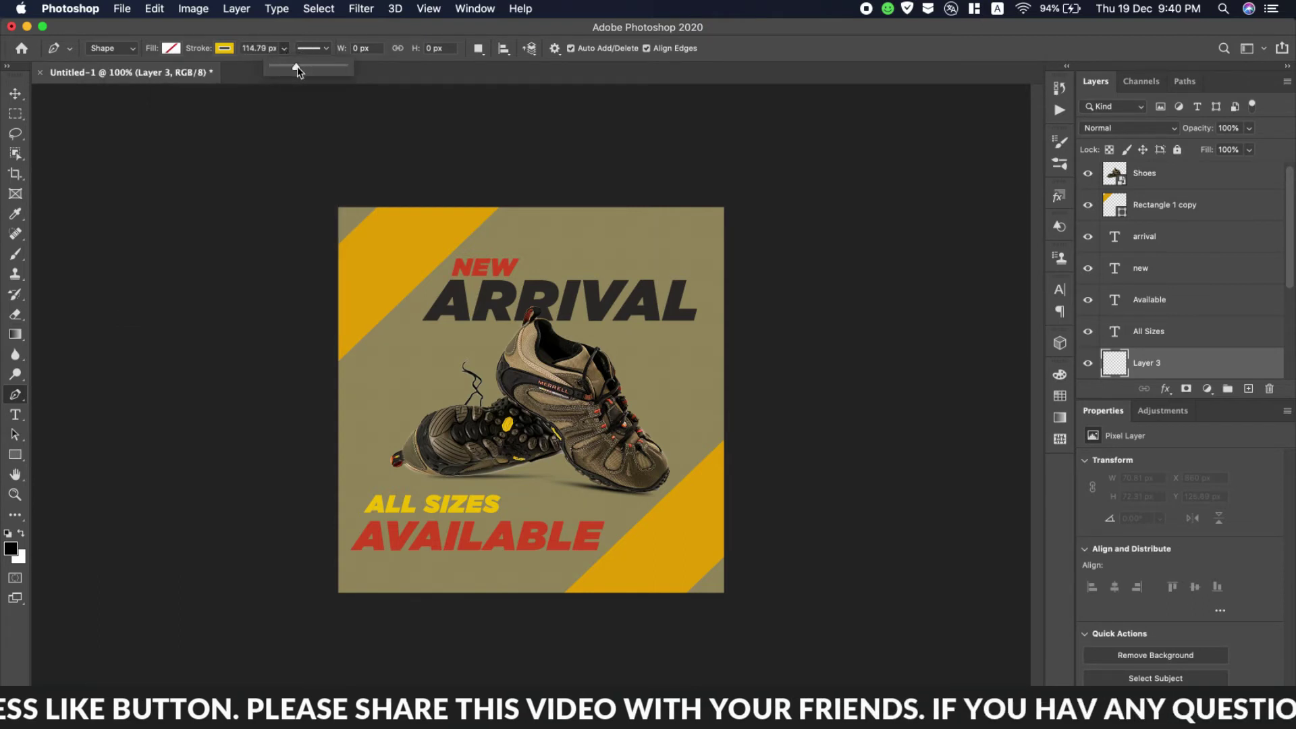
# Draw a curved line about 92 by 74 px over the final L of ARRIVAL and set its stroke to 10.40 px.
pyautogui.click(666, 258)
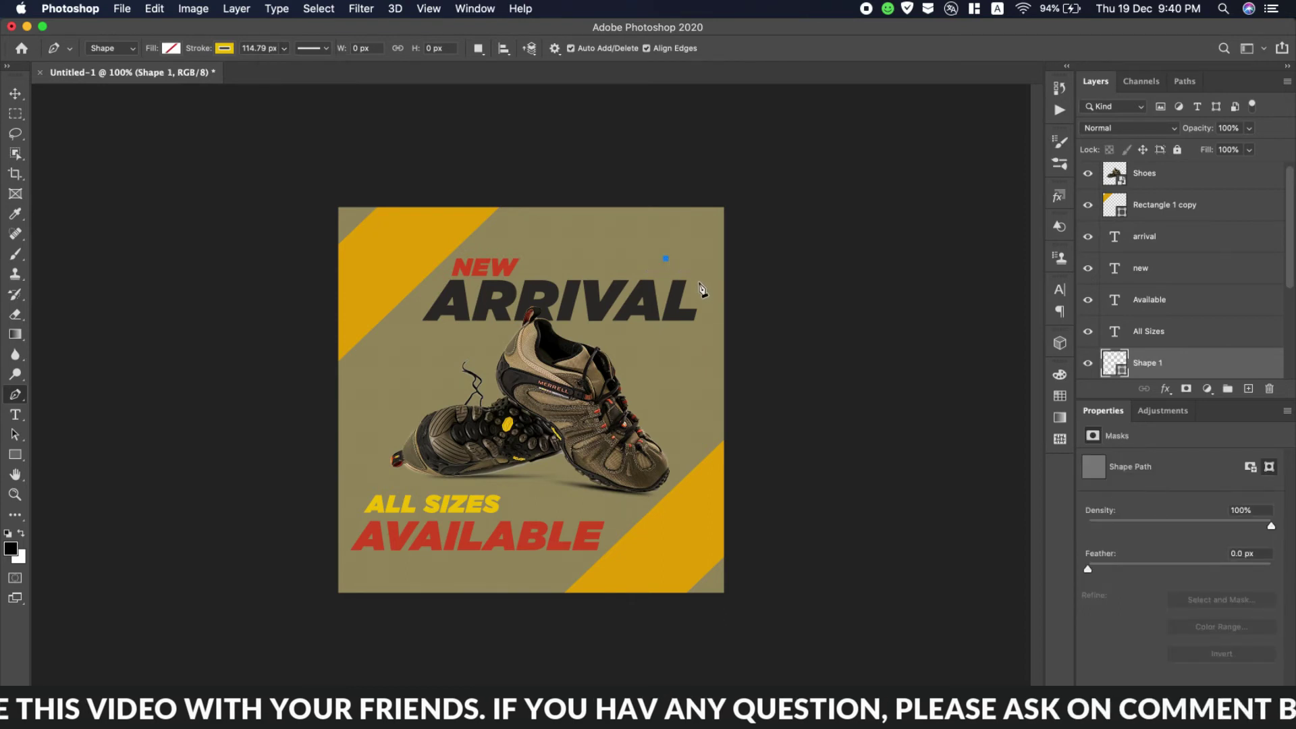
pyautogui.moveTo(702, 283); pyautogui.dragTo(699, 326)
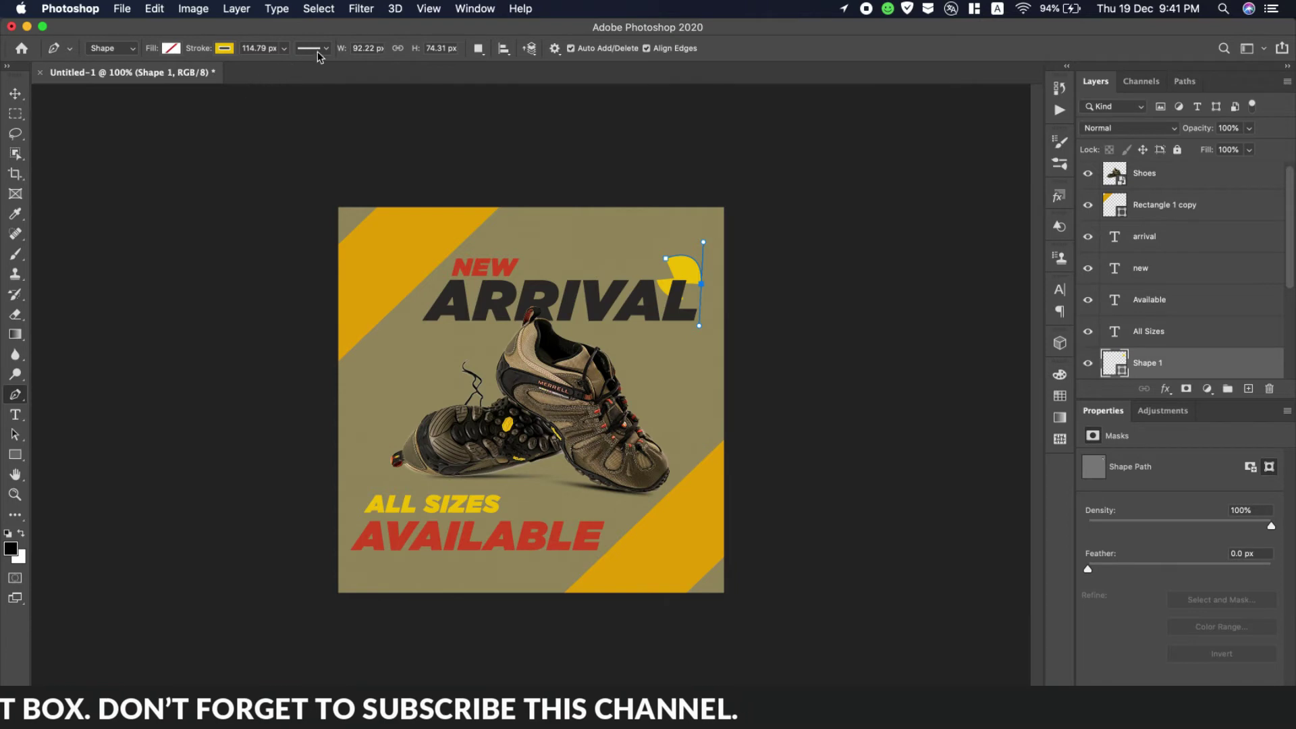
pyautogui.click(284, 50)
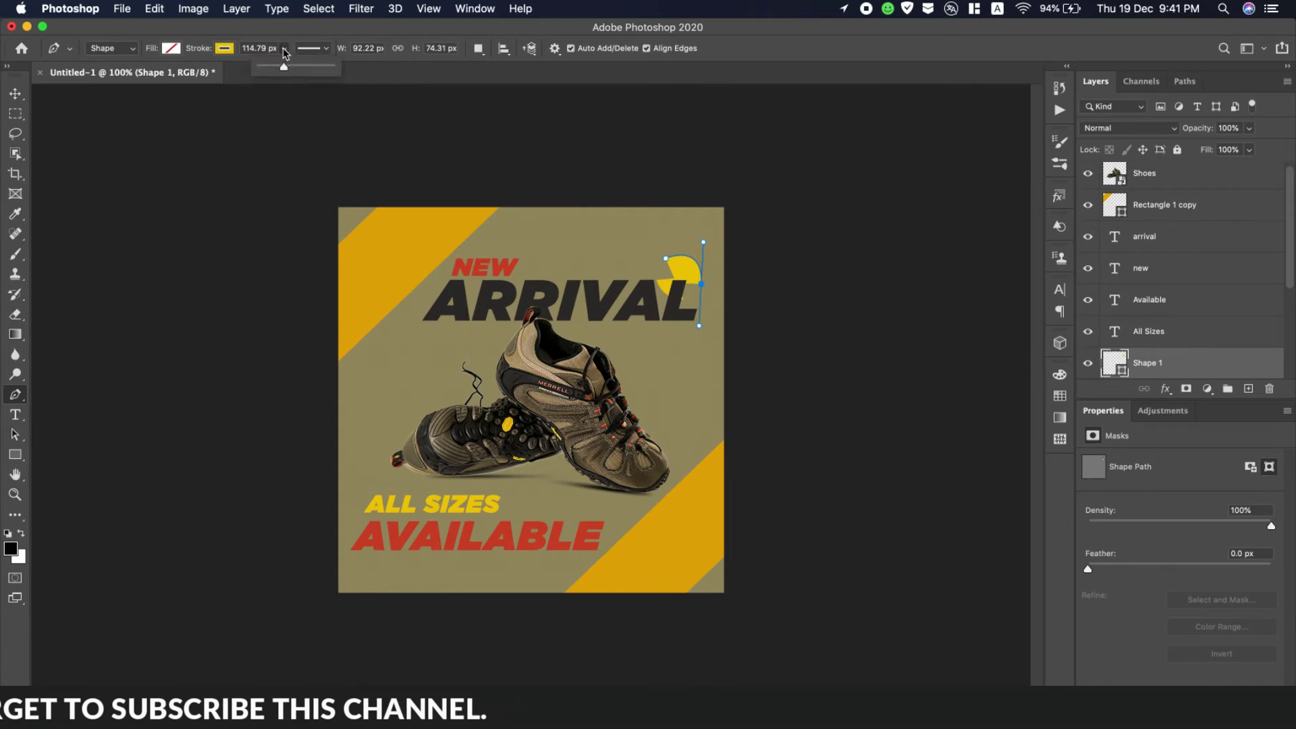
pyautogui.moveTo(283, 71); pyautogui.dragTo(273, 72)
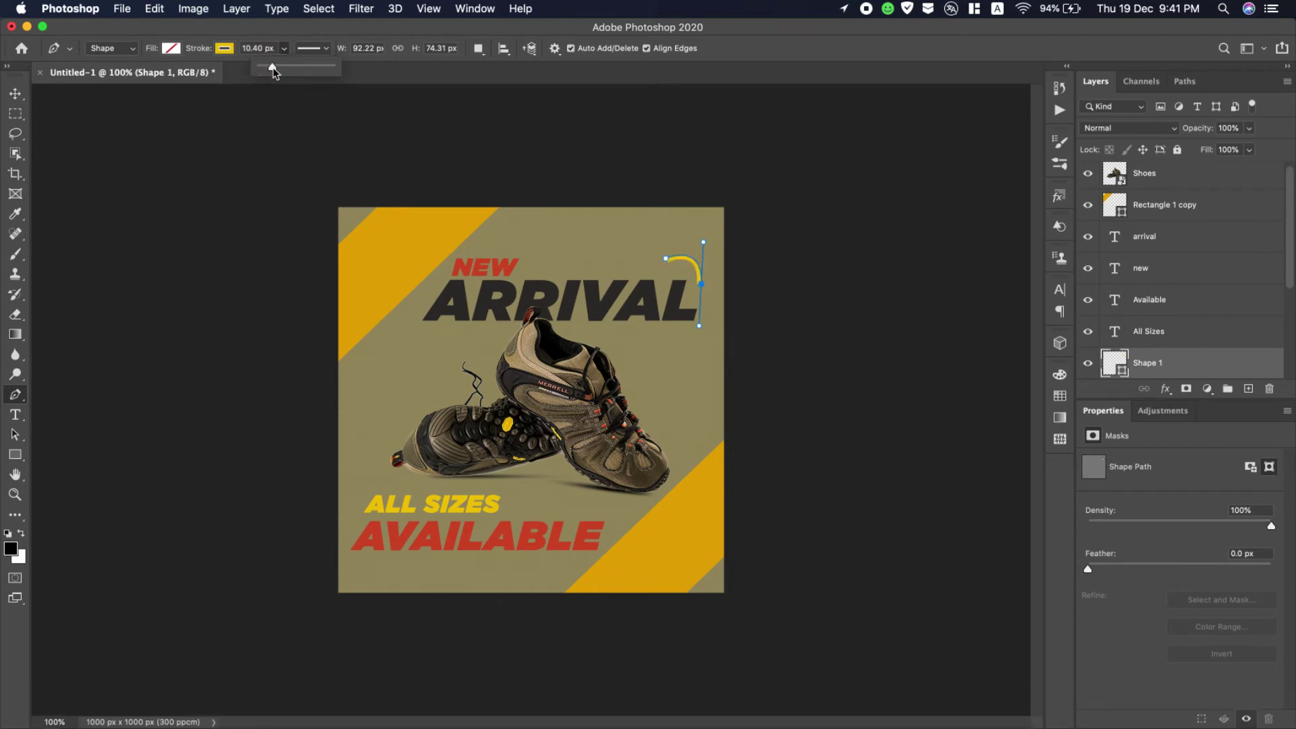
# Move the yellow arc slightly down and rotate it 17.33° so it wraps around the upper corner of ARRIVAL's L.
pyautogui.click(16, 95)
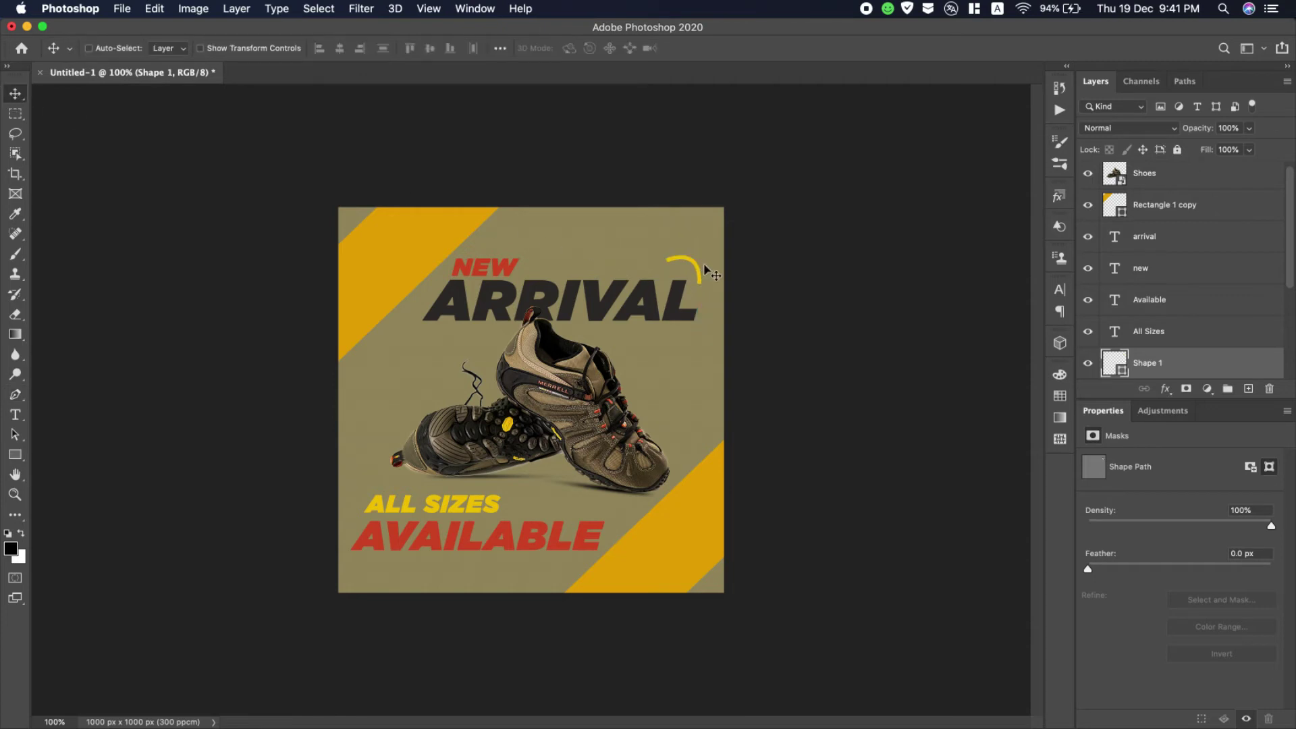
pyautogui.moveTo(702, 275); pyautogui.dragTo(713, 322)
pyautogui.press('super+t')
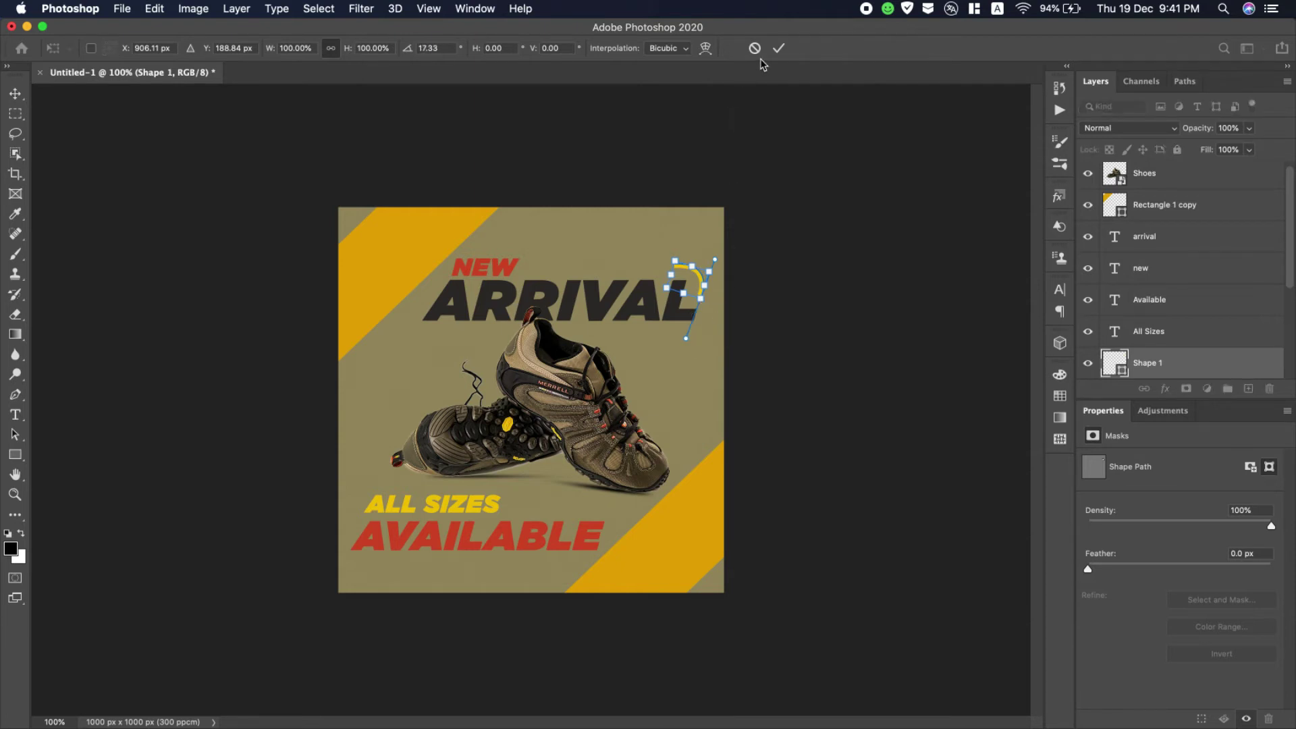
pyautogui.click(779, 48)
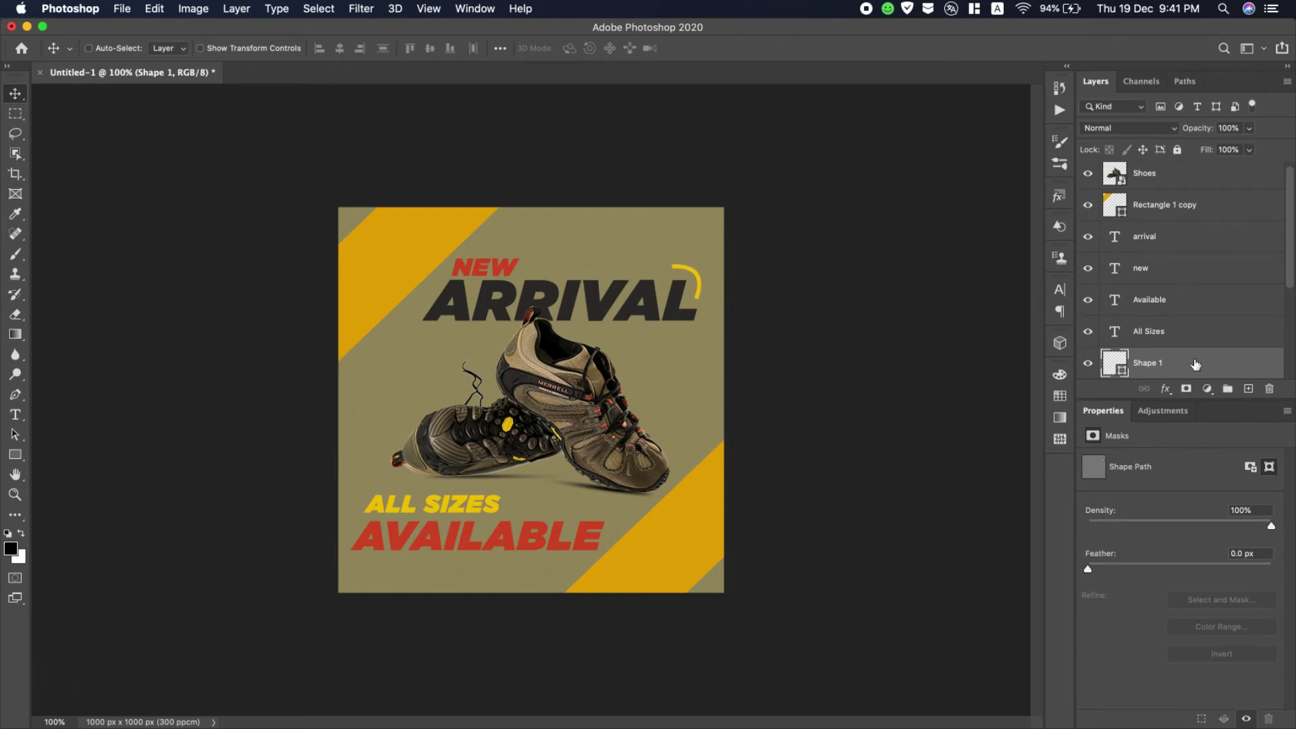
# Duplicate the yellow arc and place the copy beside the lower part of ARRIVAL's first letter.
pyautogui.moveTo(1195, 365); pyautogui.dragTo(1248, 389)
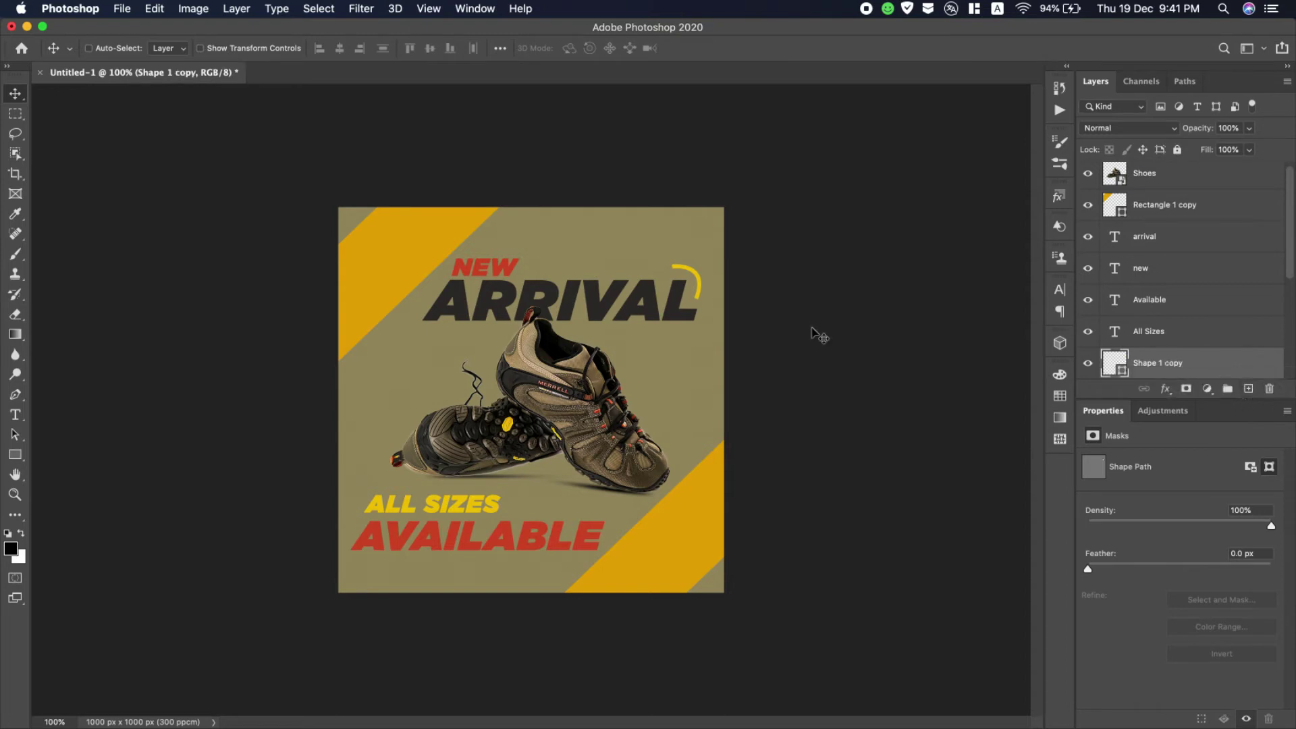
pyautogui.moveTo(697, 286); pyautogui.dragTo(418, 328)
# Try flipping the copied arc horizontally.
pyautogui.click(154, 8)
pyautogui.moveTo(321, 370)
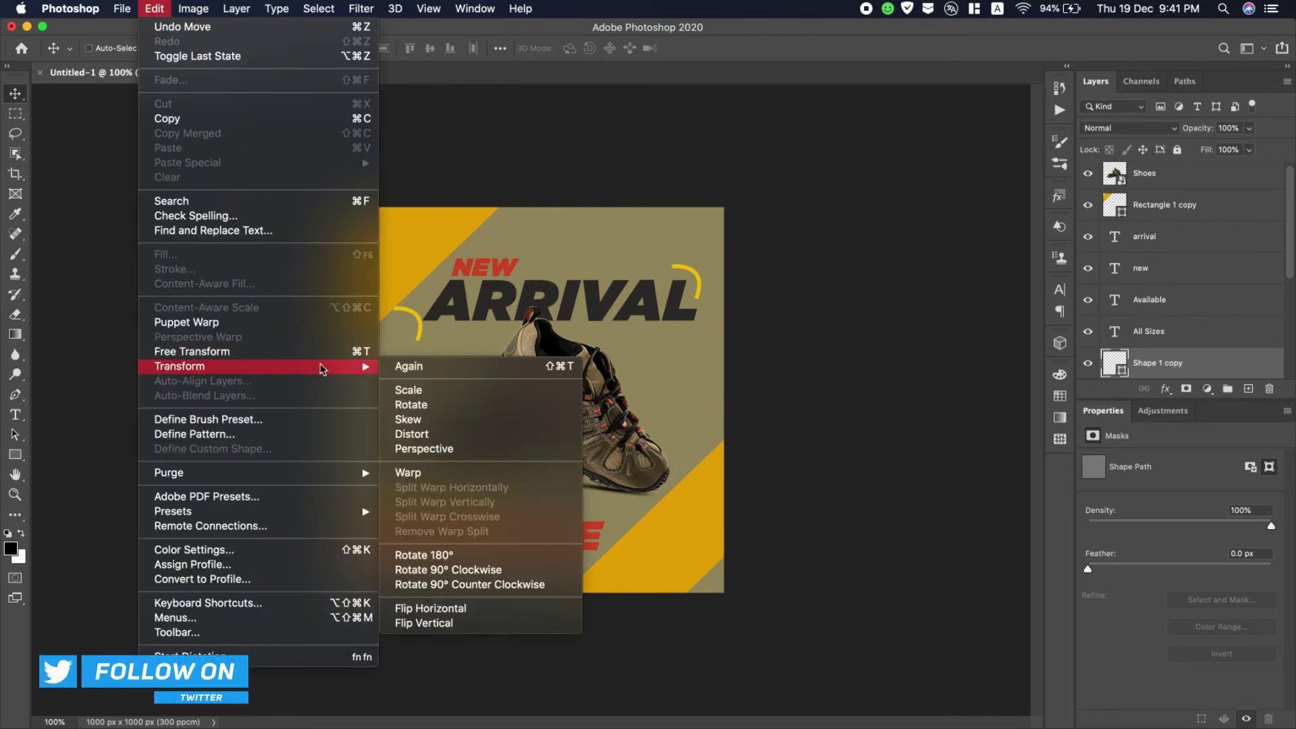
pyautogui.click(511, 609)
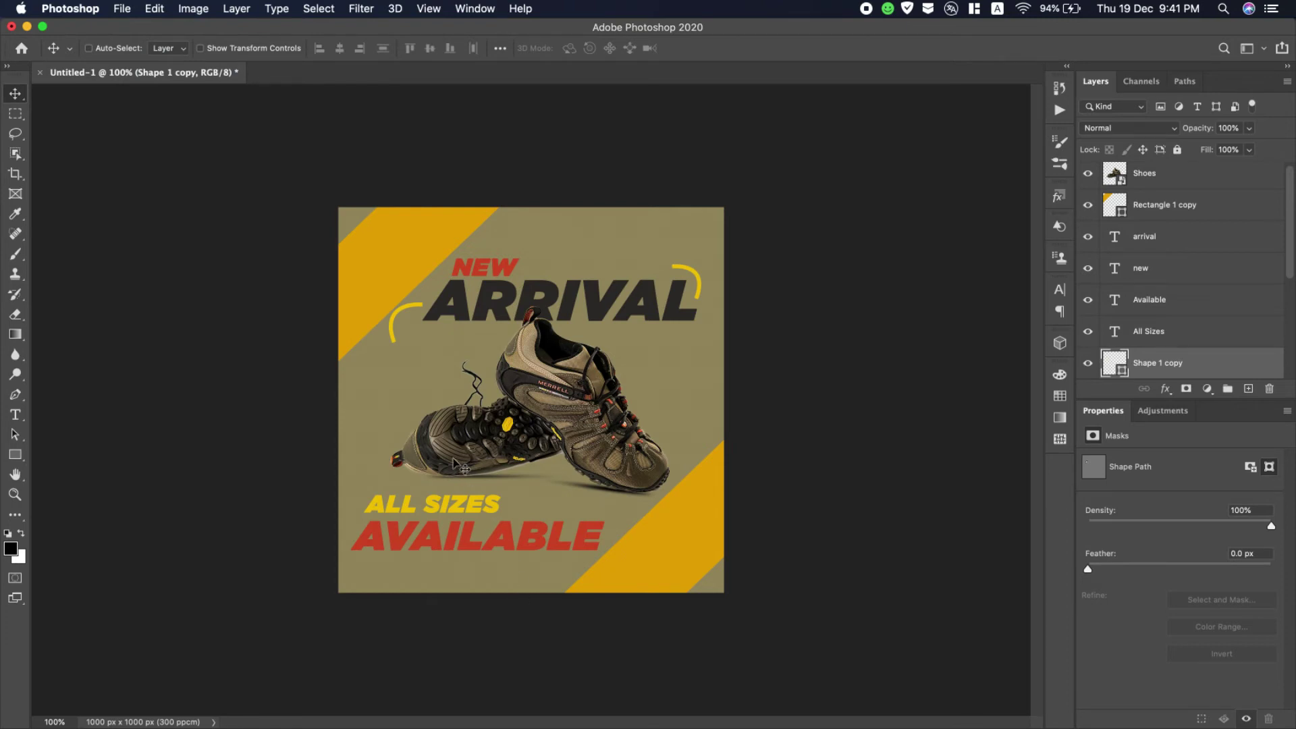
pyautogui.press('super+z')
# Flip the copied arc near ARRIVAL's first A vertically.
pyautogui.click(159, 10)
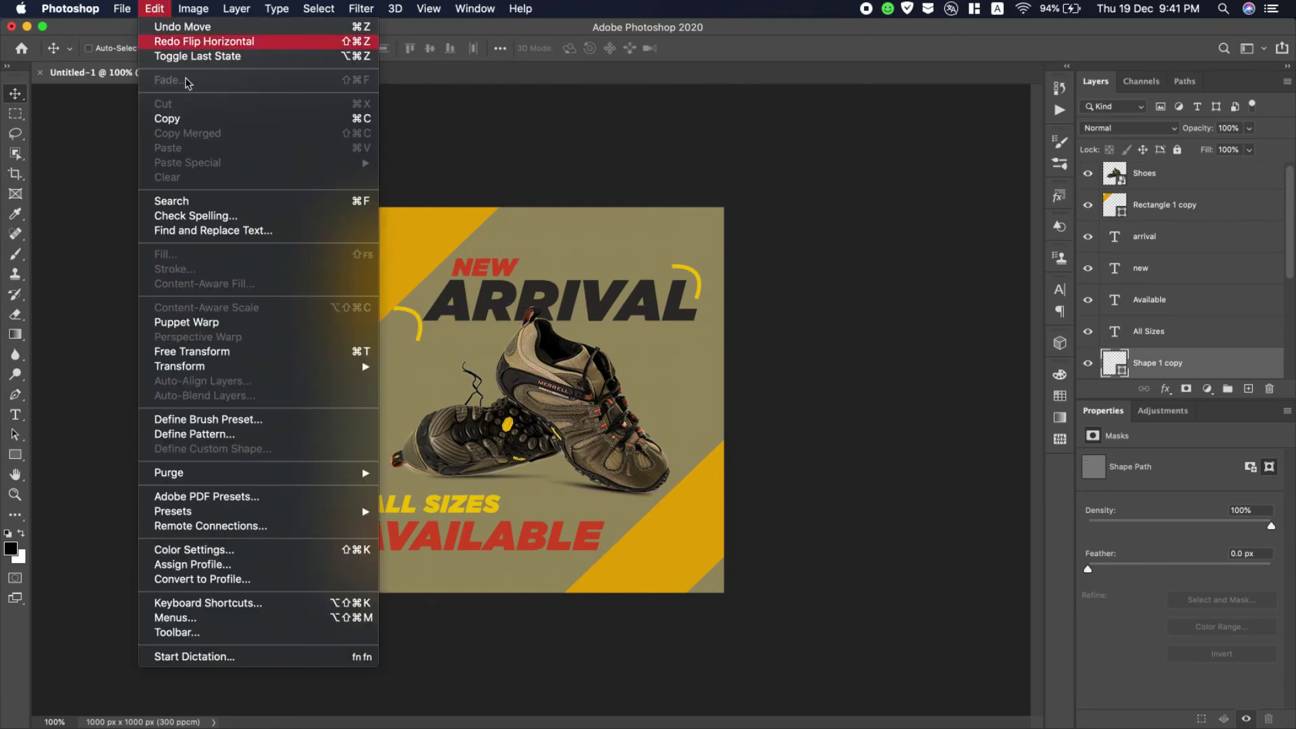
pyautogui.moveTo(263, 365)
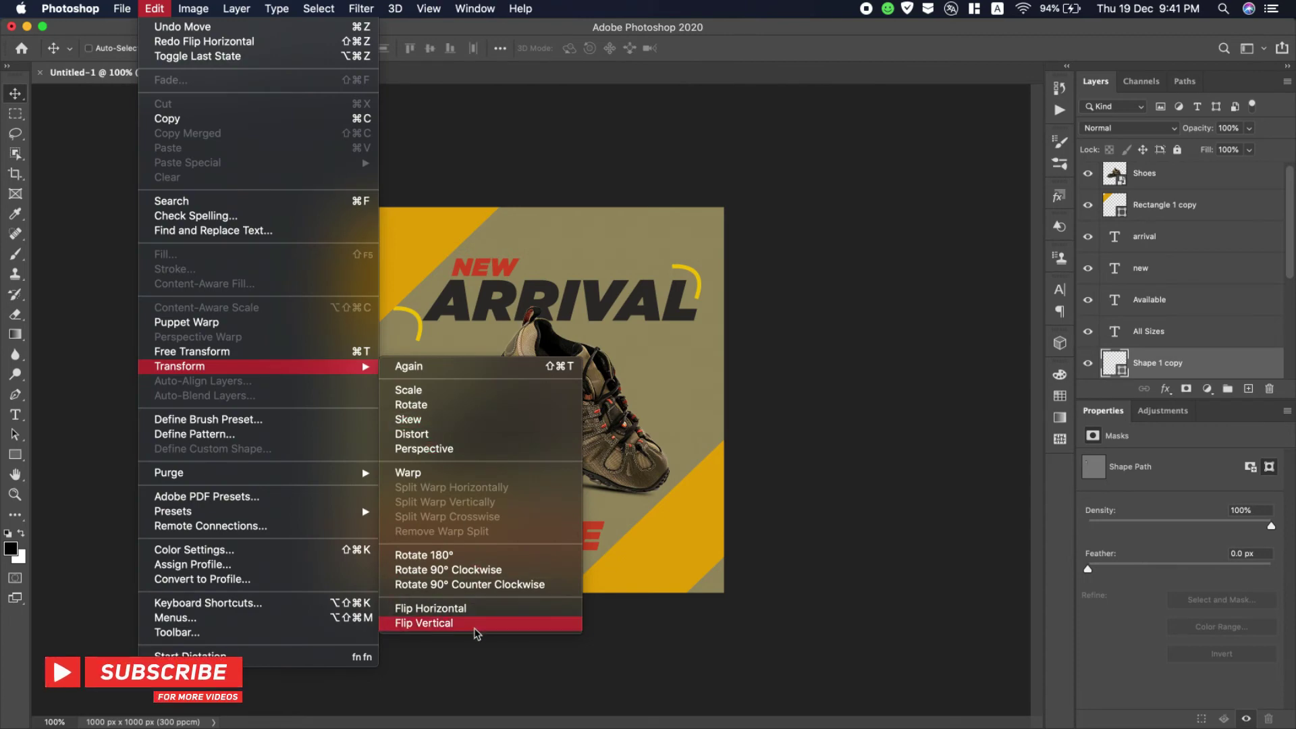
pyautogui.click(472, 623)
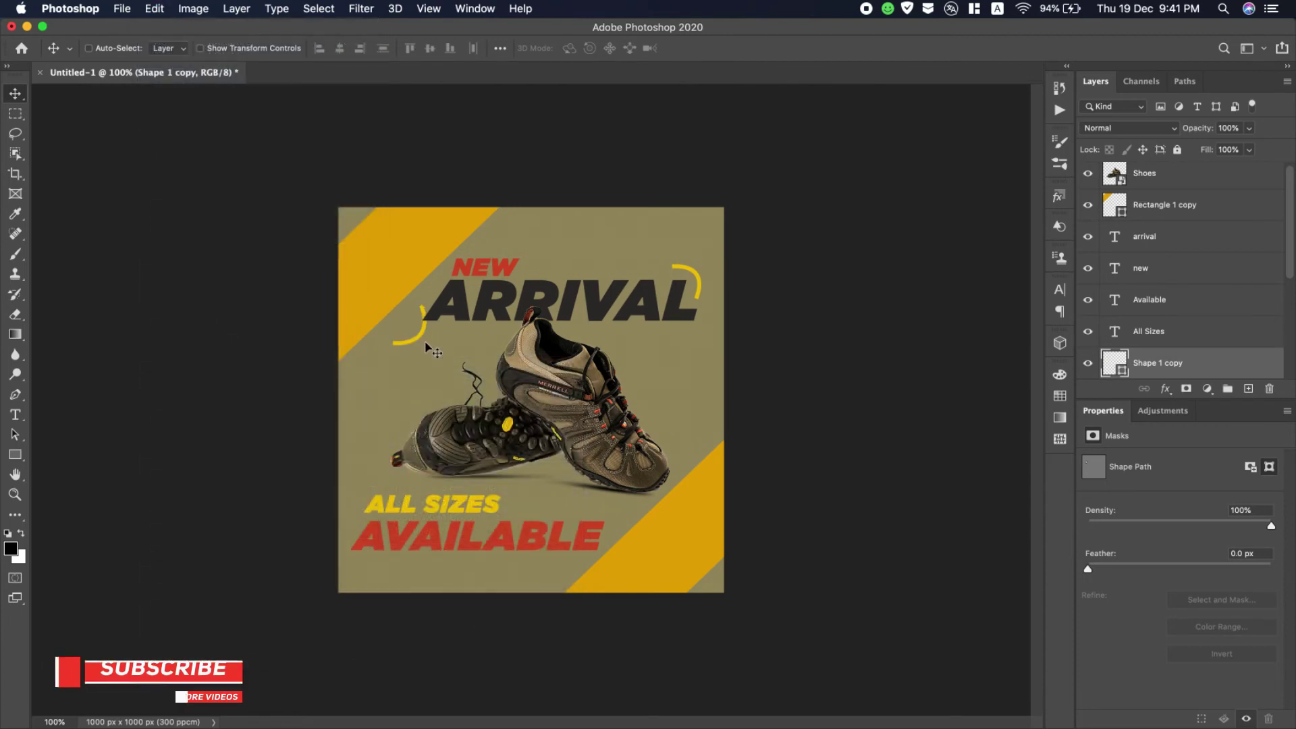
# Rotate the copied arc 123.60° and scale it to 80.10% so it wraps around the lower corner of ARRIVAL's first A.
pyautogui.press('super+t')
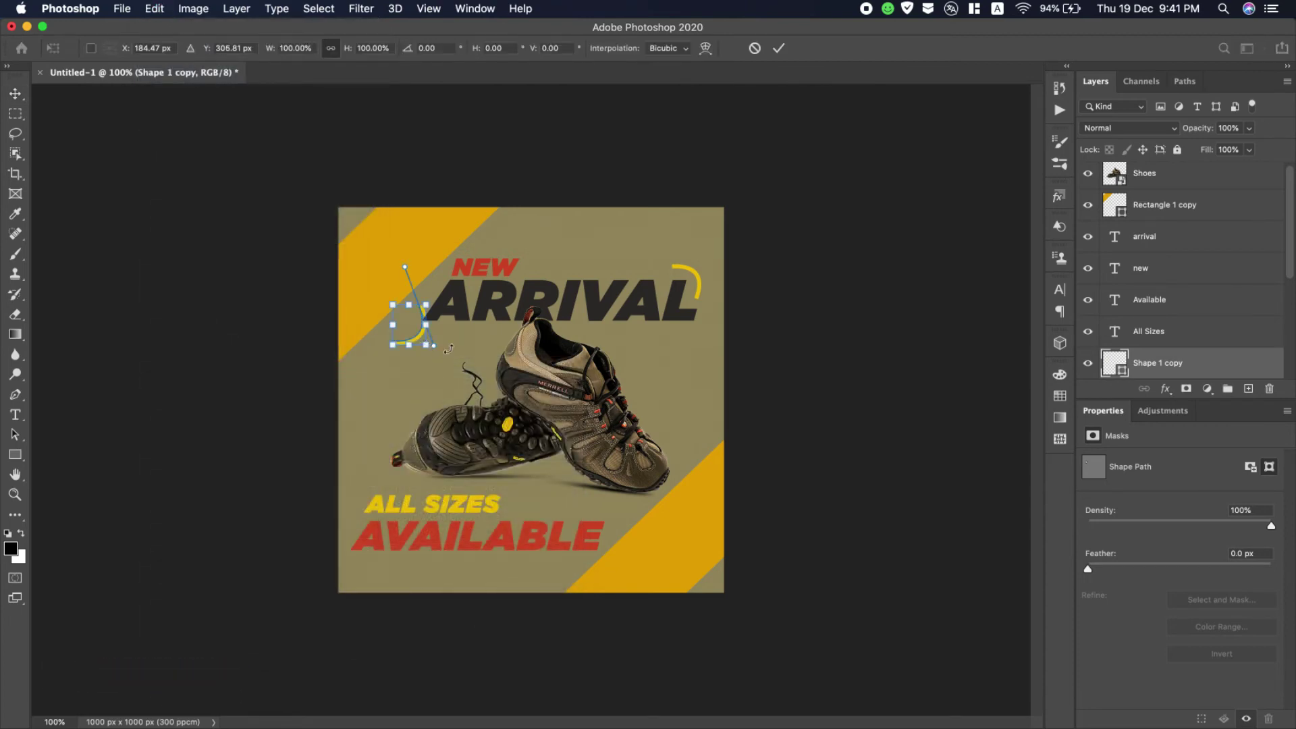
pyautogui.moveTo(443, 362); pyautogui.dragTo(331, 333)
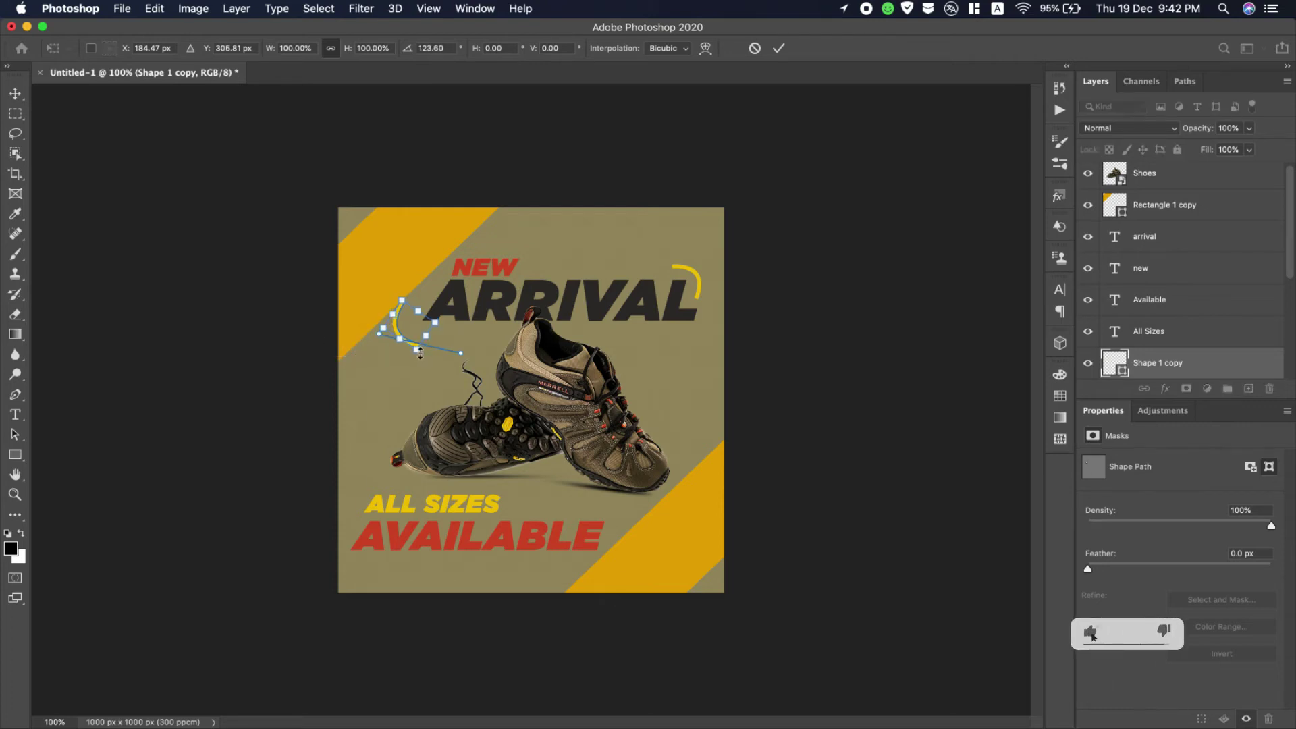
pyautogui.moveTo(420, 354)
pyautogui.mouseDown()
pyautogui.moveTo(410, 328)
pyautogui.moveTo(423, 328)
pyautogui.mouseUp()
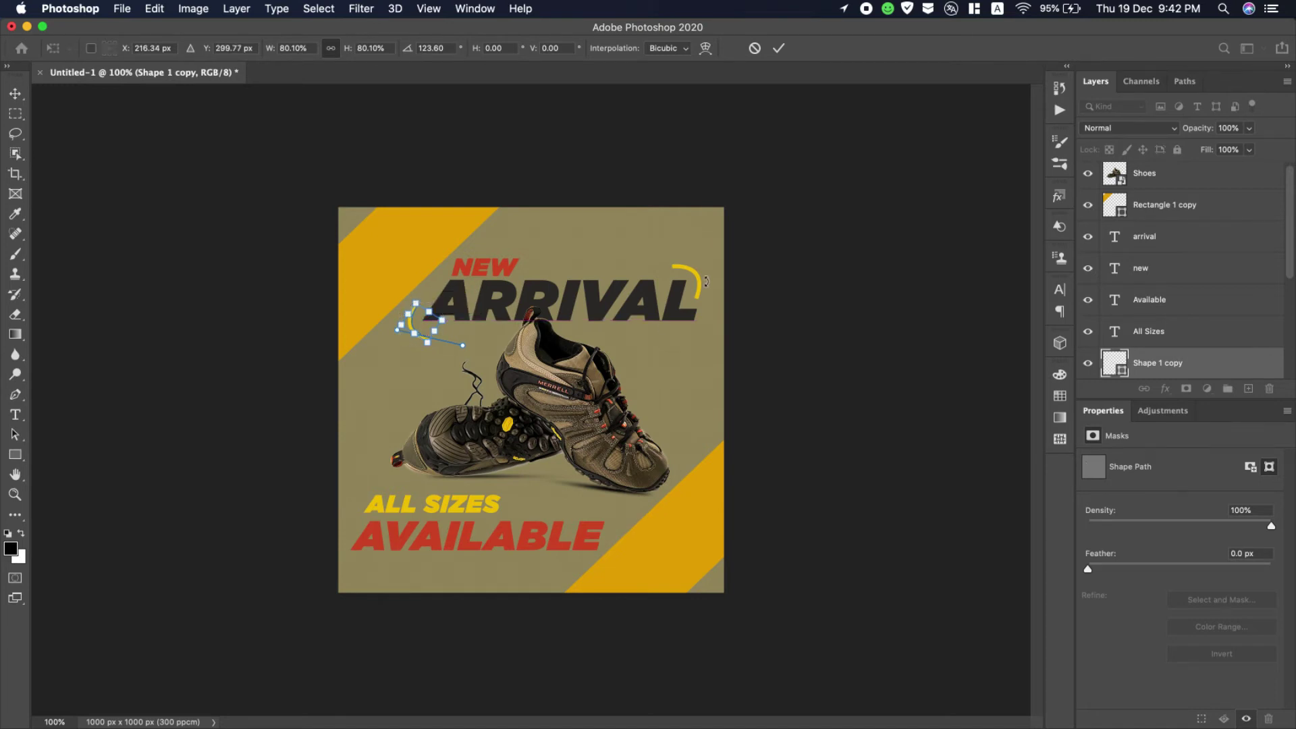
pyautogui.click(782, 48)
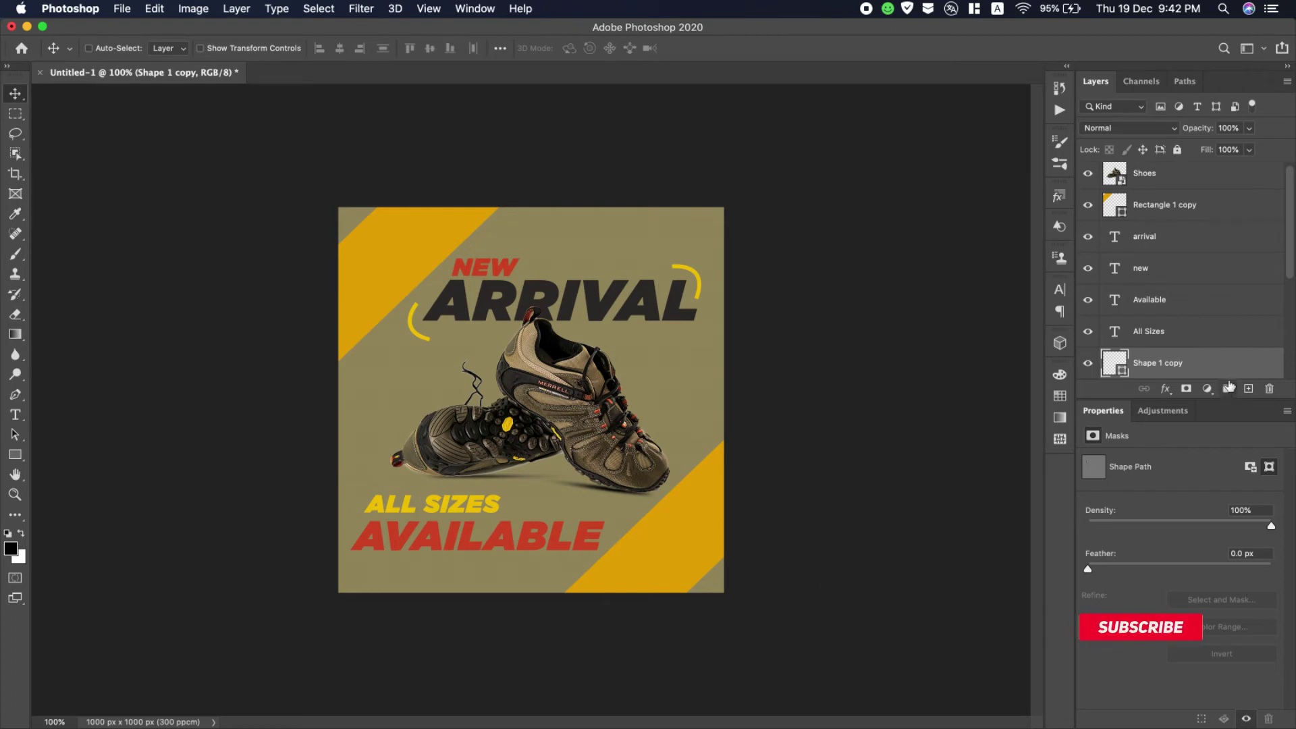
# Select the Rectangle 1 layer and set the Polygon tool to 3 sides.
pyautogui.scroll(-2, 1249, 335)
pyautogui.scroll(-2, 1249, 335)
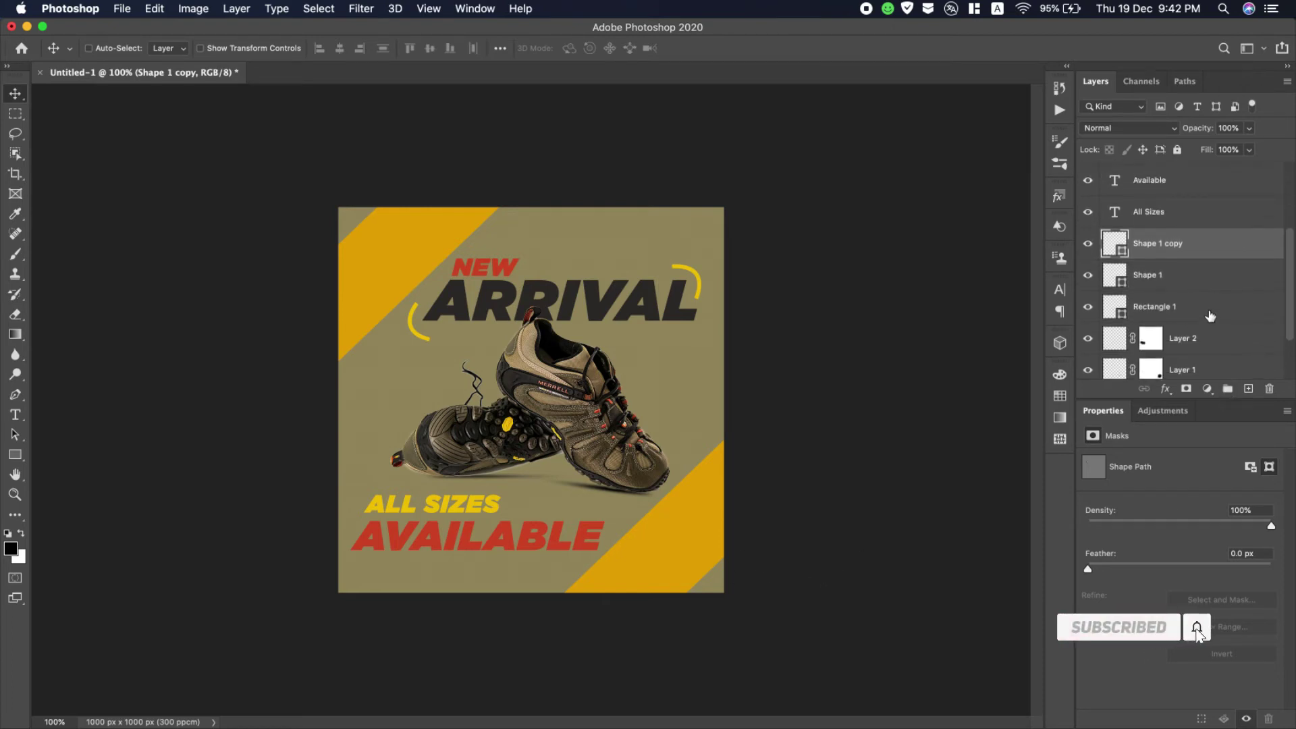
pyautogui.click(1211, 311)
pyautogui.moveTo(15, 454); pyautogui.dragTo(97, 526)
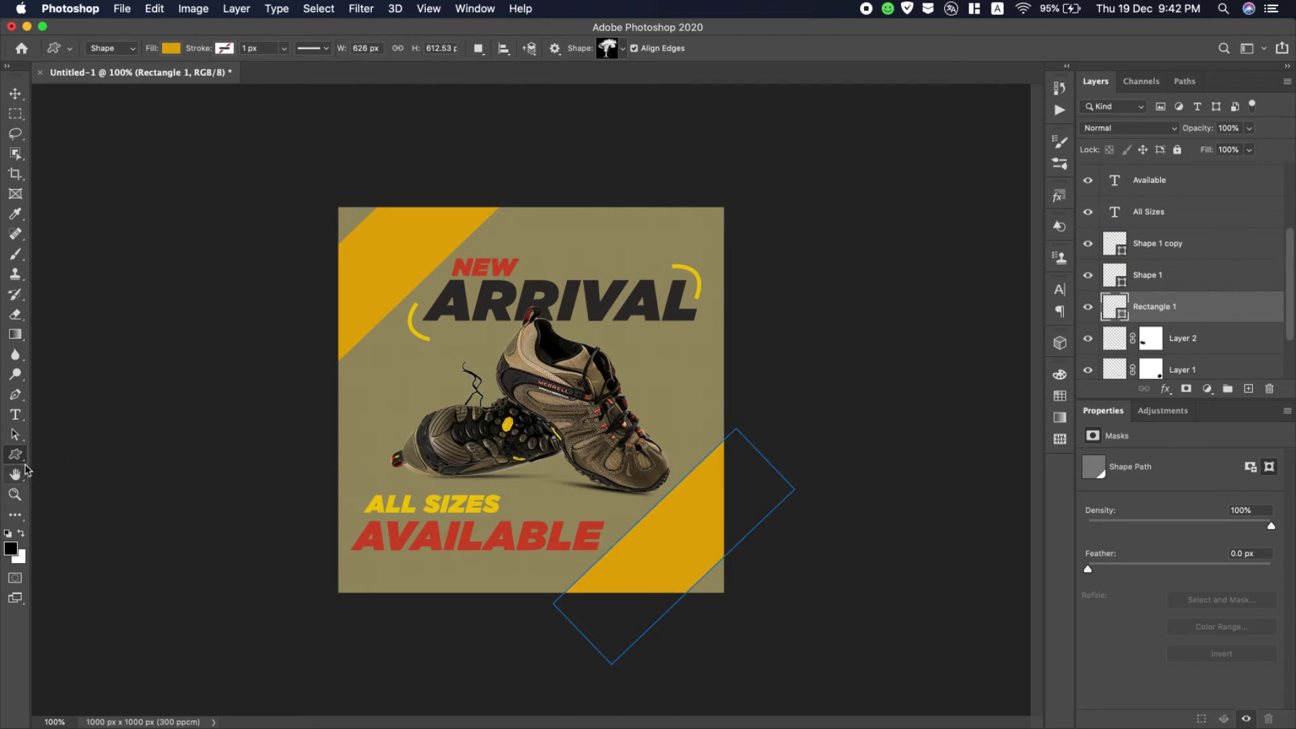
pyautogui.moveTo(15, 454); pyautogui.dragTo(81, 498)
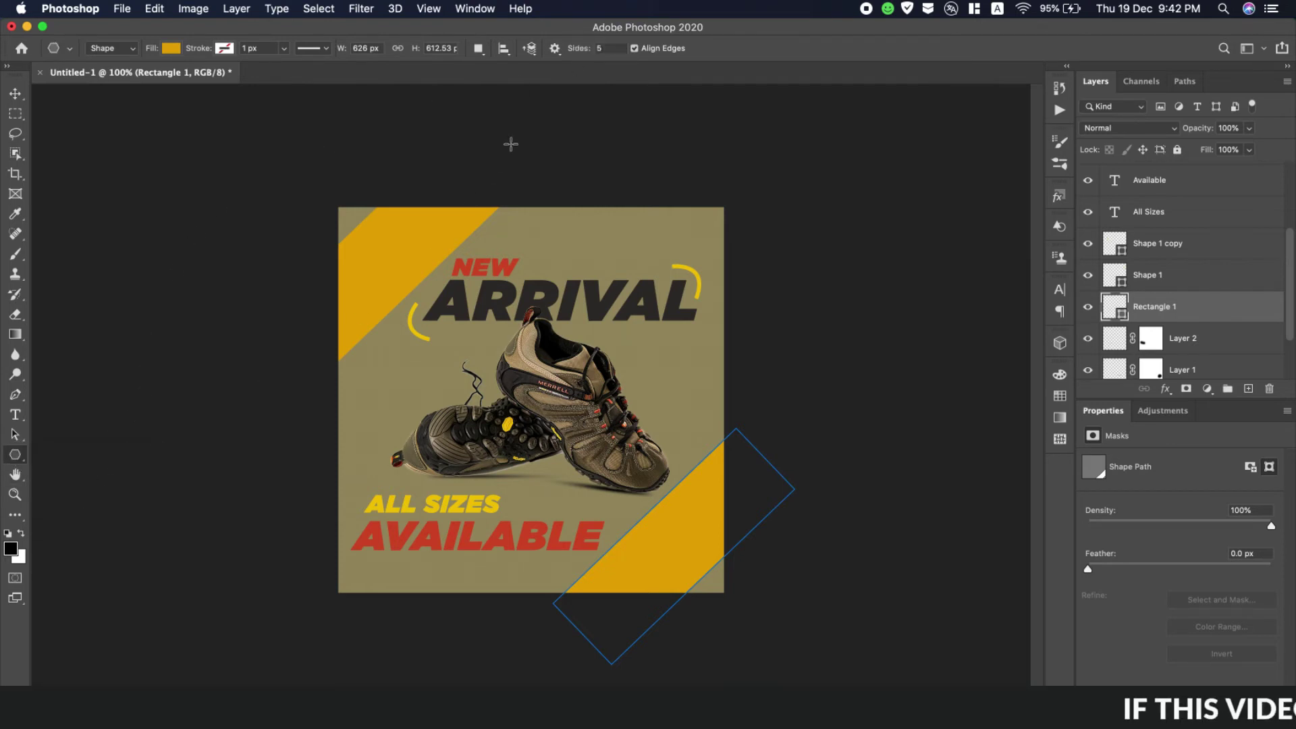
pyautogui.click(573, 49)
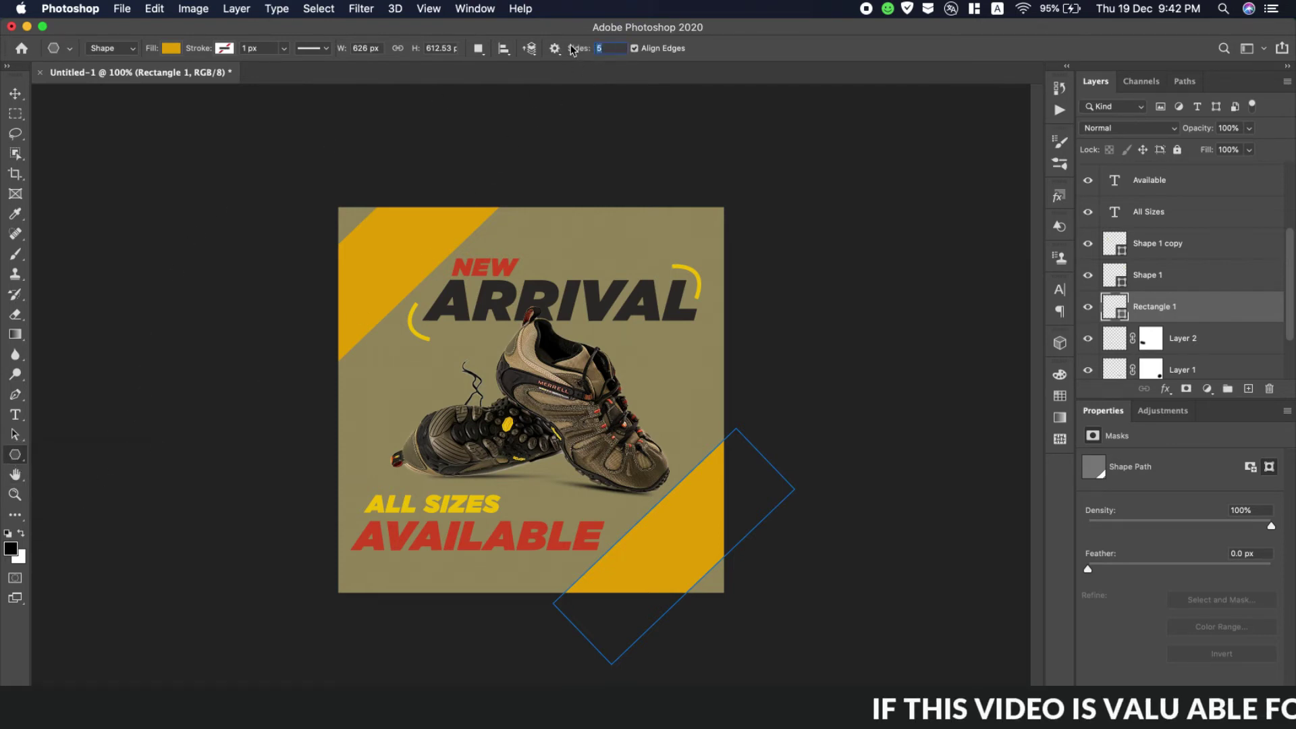
pyautogui.write('3')
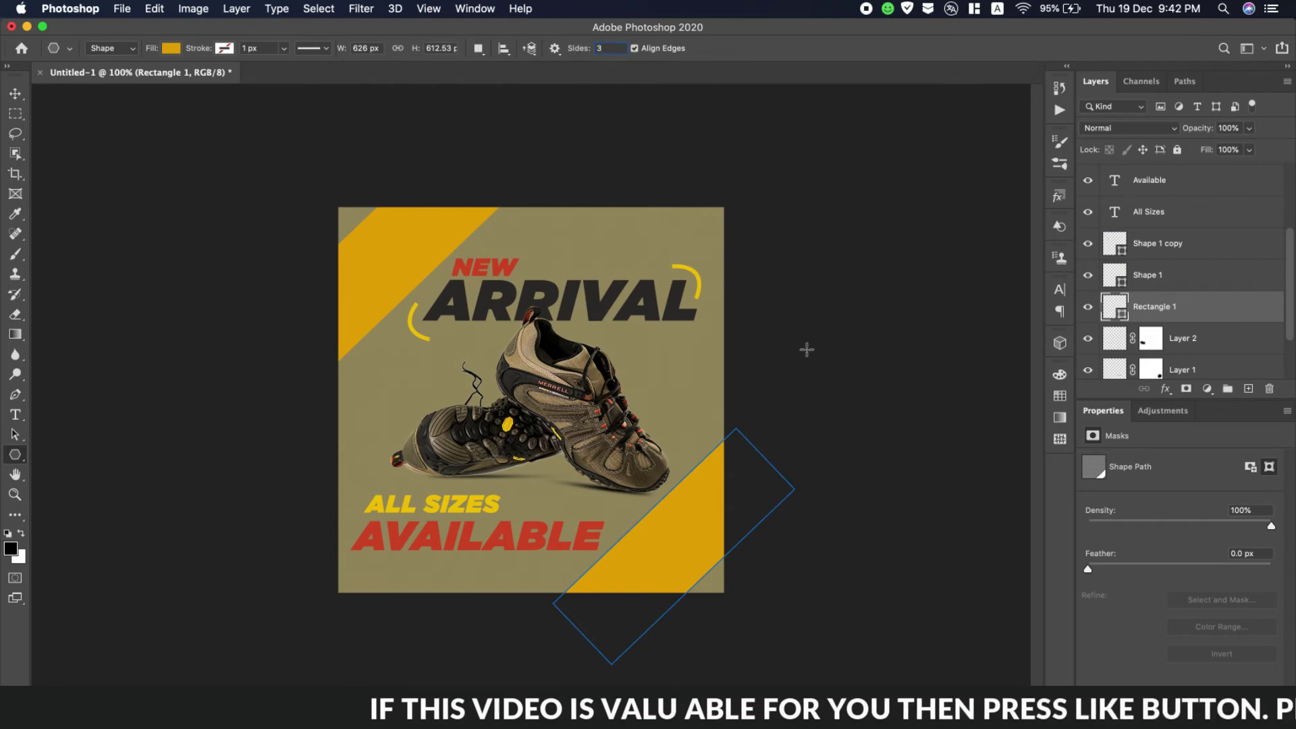
# On a new layer above Rectangle 1, draw a triangle about 135 by 140 px below ARRIVAL and set its stroke to 10.40 px.
pyautogui.click(1248, 390)
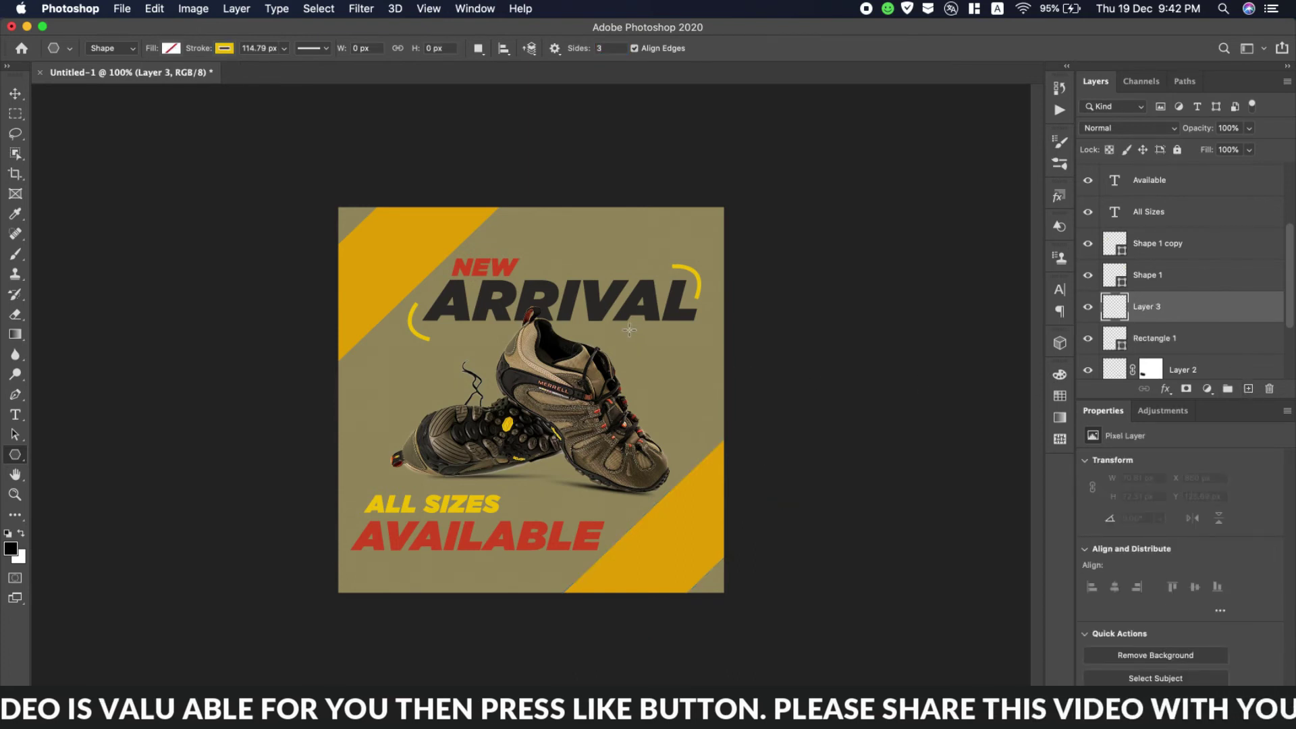
pyautogui.moveTo(631, 342); pyautogui.dragTo(651, 365)
pyautogui.click(170, 49)
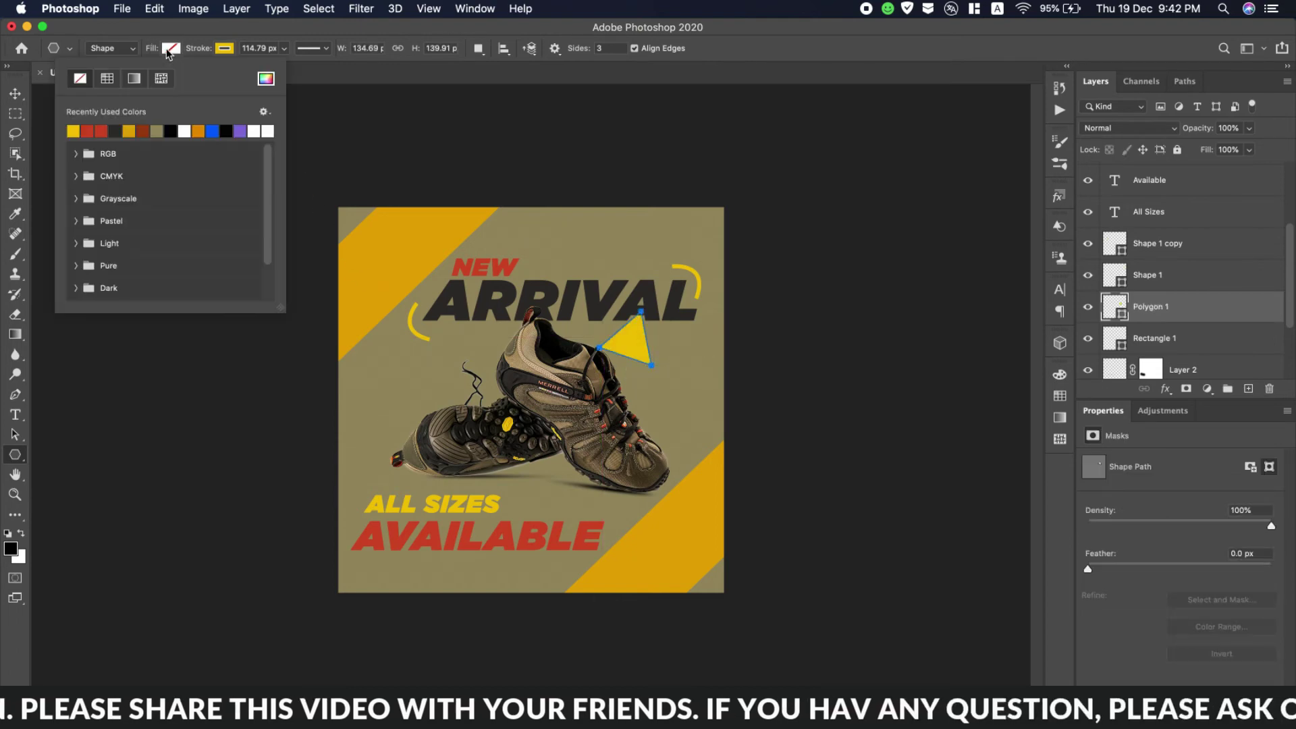
pyautogui.click(169, 51)
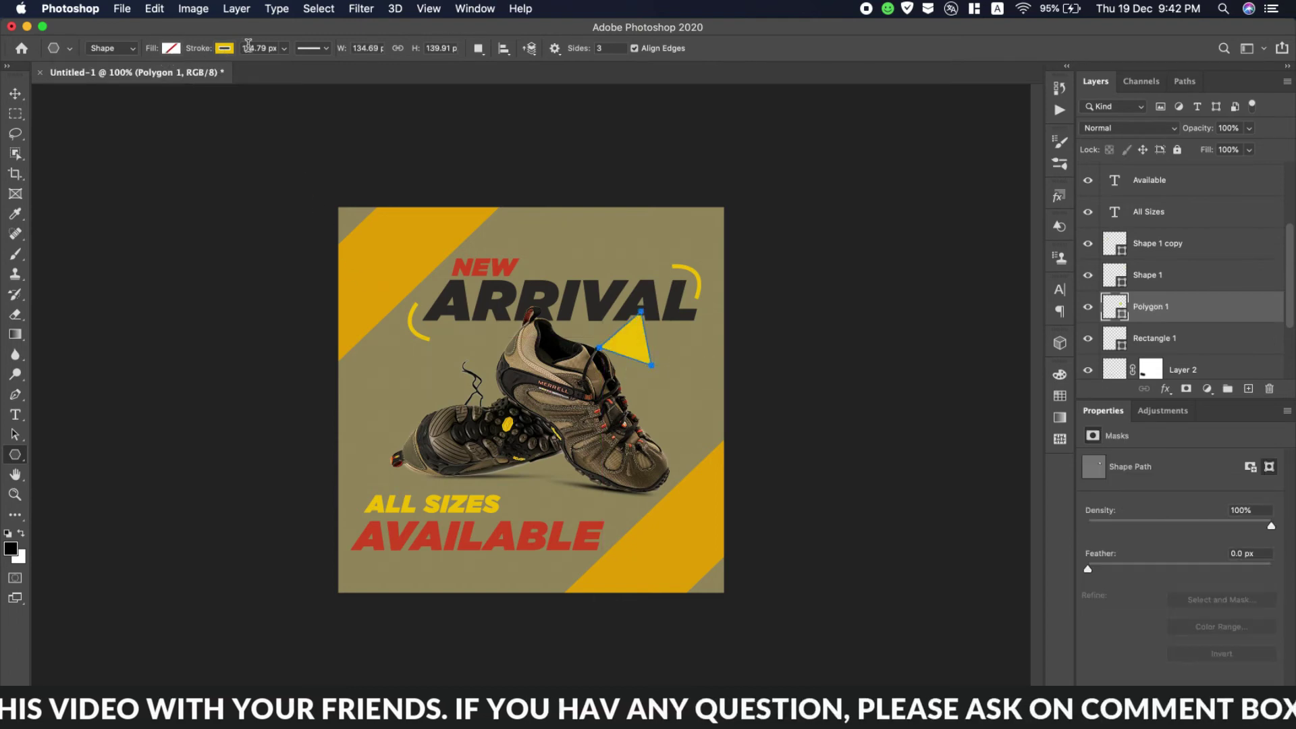
pyautogui.click(284, 49)
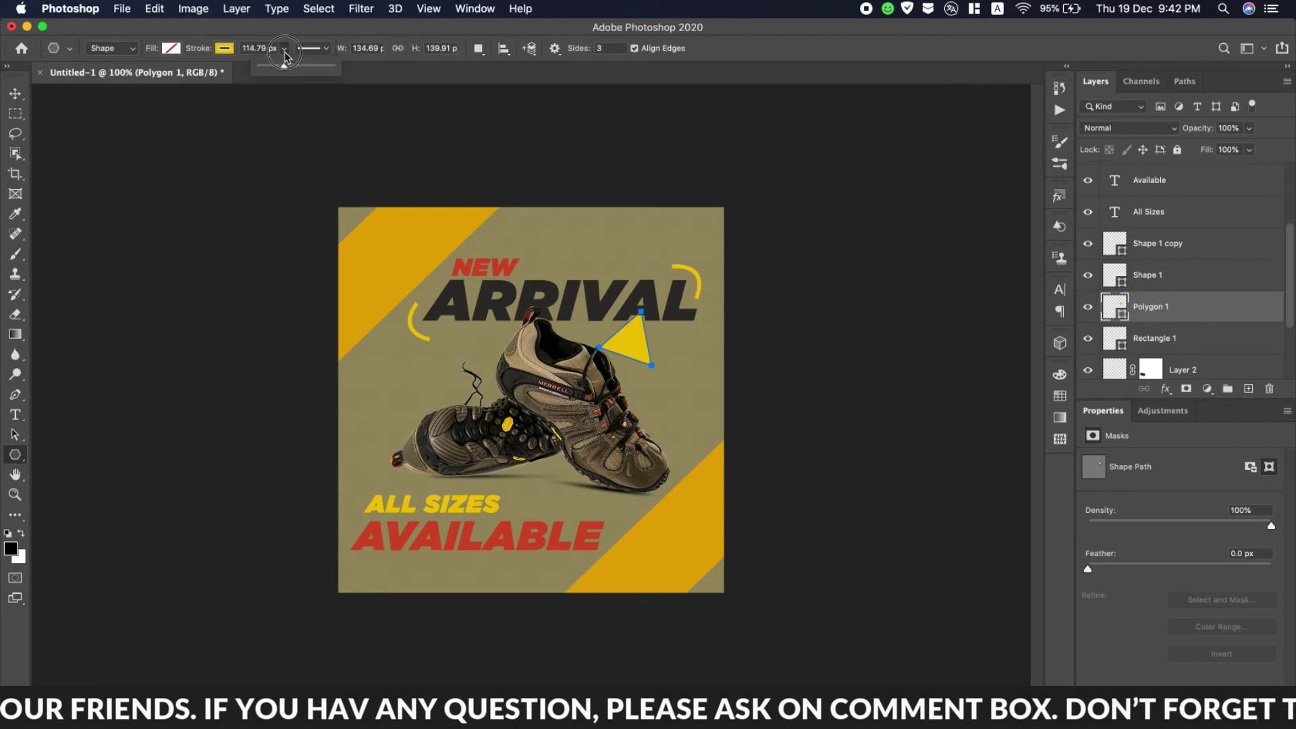
pyautogui.moveTo(284, 68); pyautogui.dragTo(273, 68)
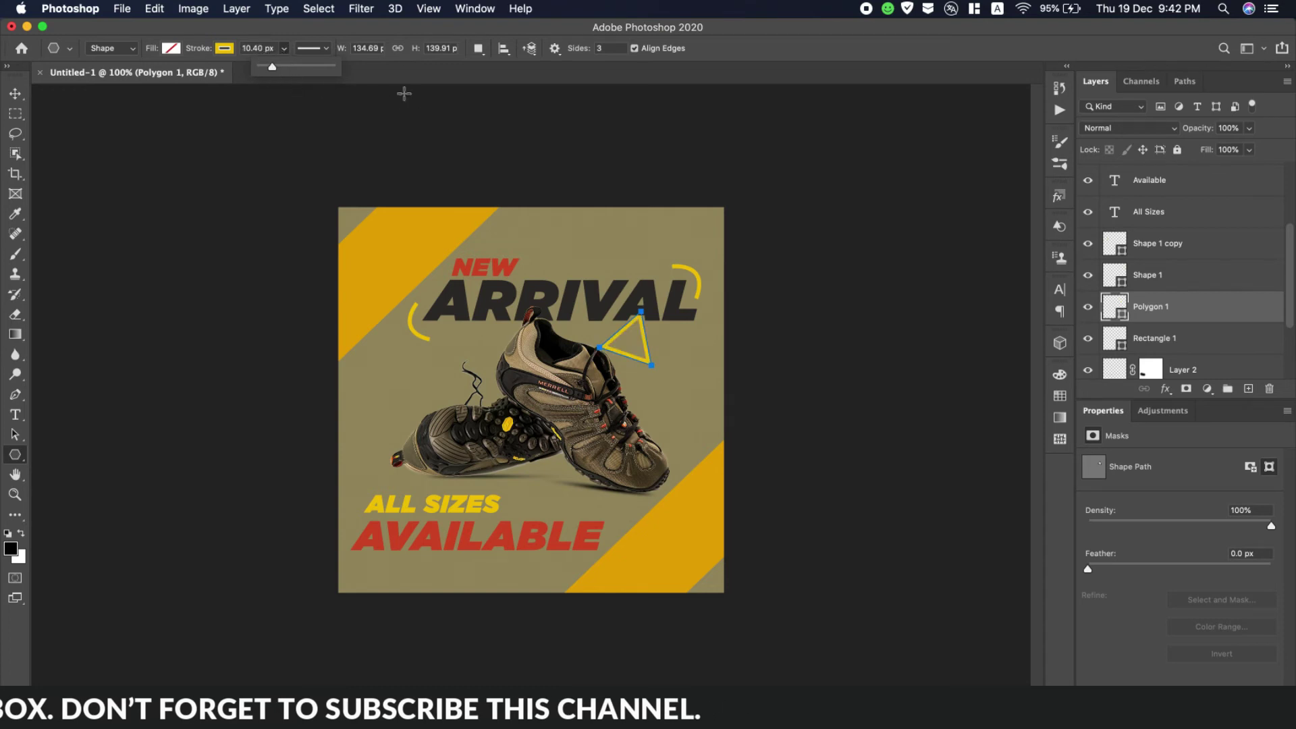
# Change the triangle's stroke colour to the red d44d27 sampled from the AVAILABLE text.
pyautogui.click(224, 48)
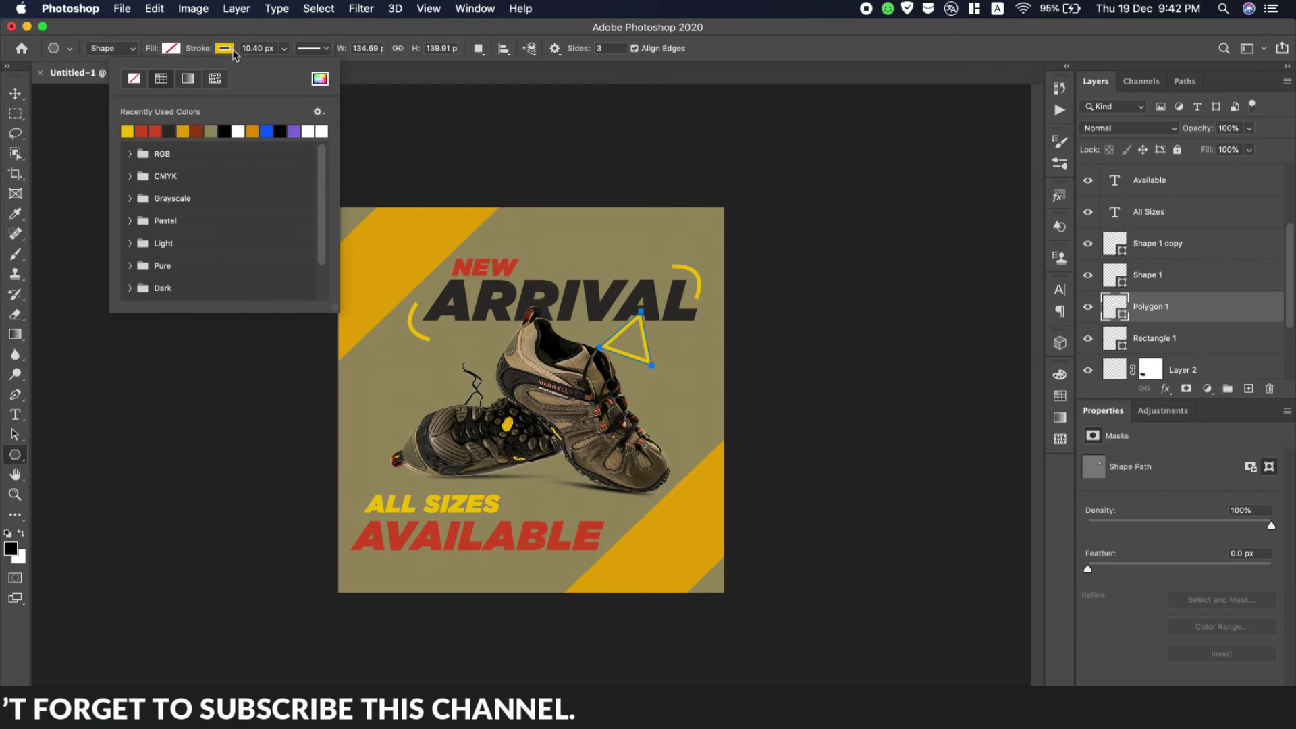
pyautogui.click(322, 81)
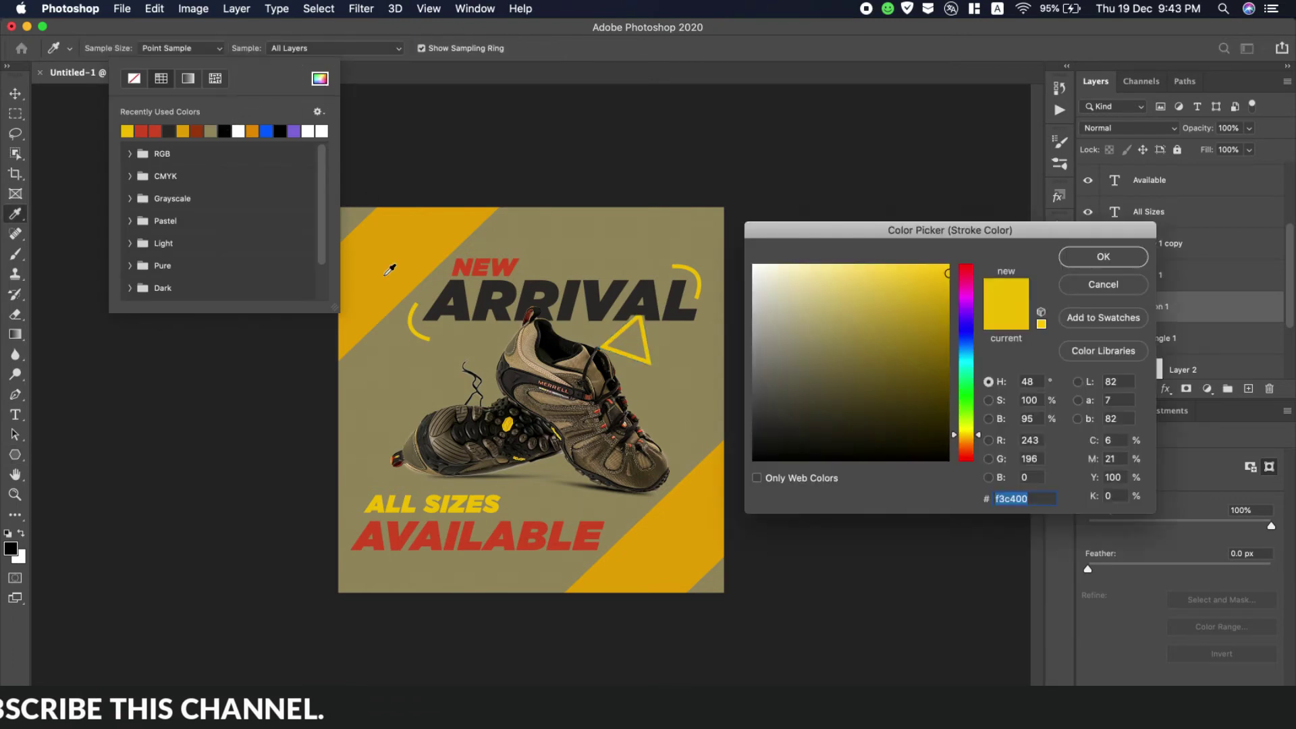
pyautogui.click(396, 539)
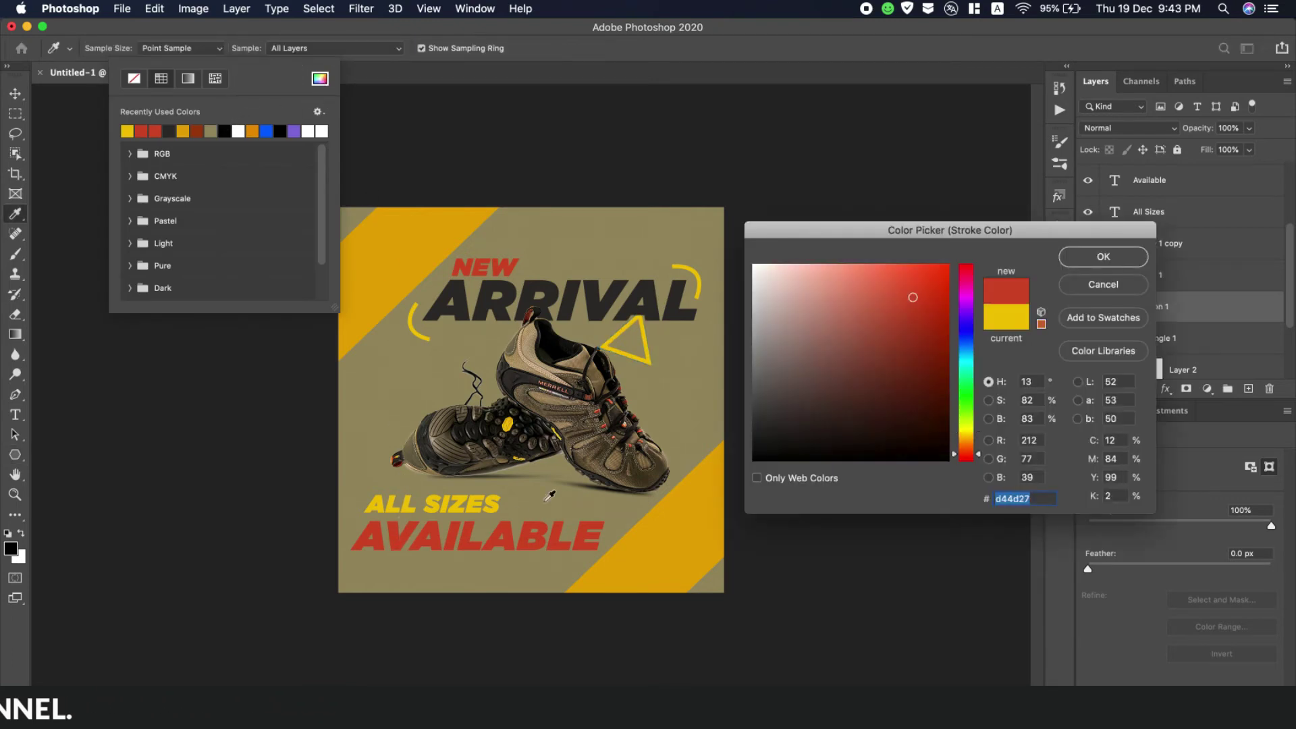
pyautogui.click(1102, 258)
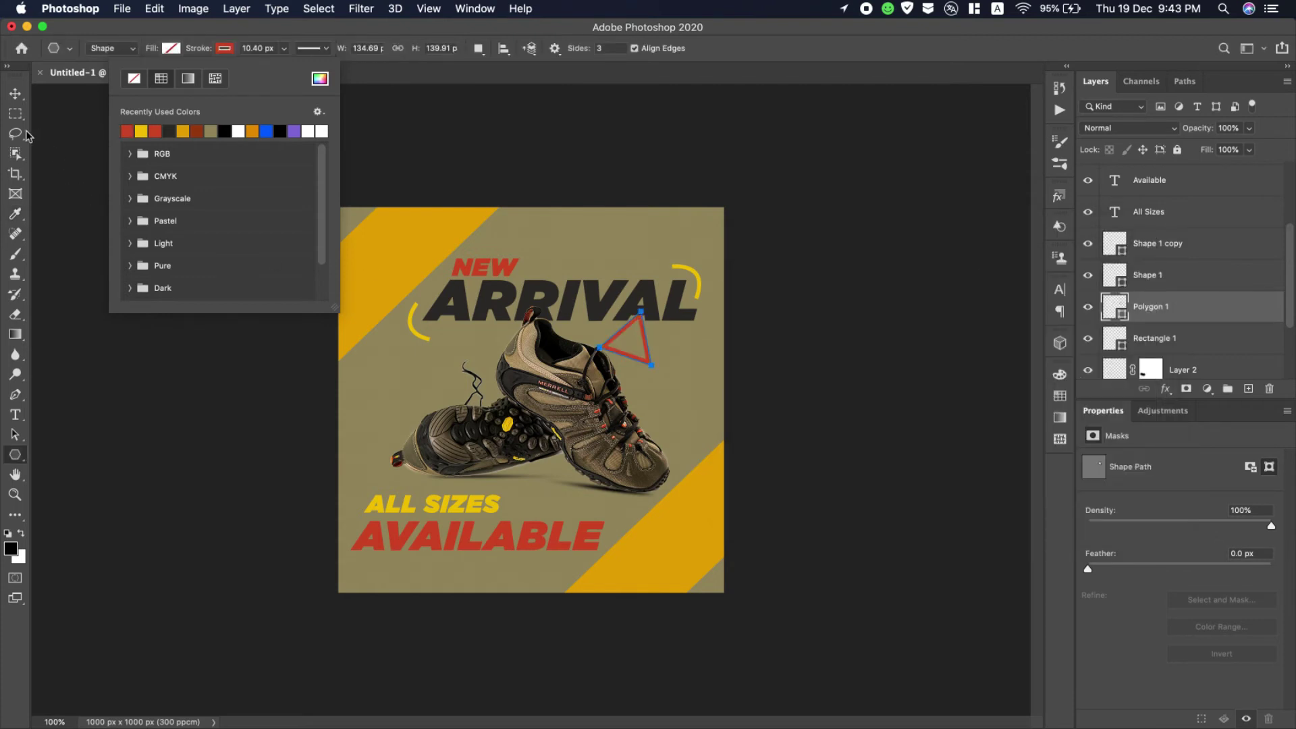
# Move the red triangle clear of the shoe, below ARRIVAL's last letters, and scale it to 60.57%.
pyautogui.click(14, 93)
pyautogui.moveTo(646, 350); pyautogui.dragTo(675, 376)
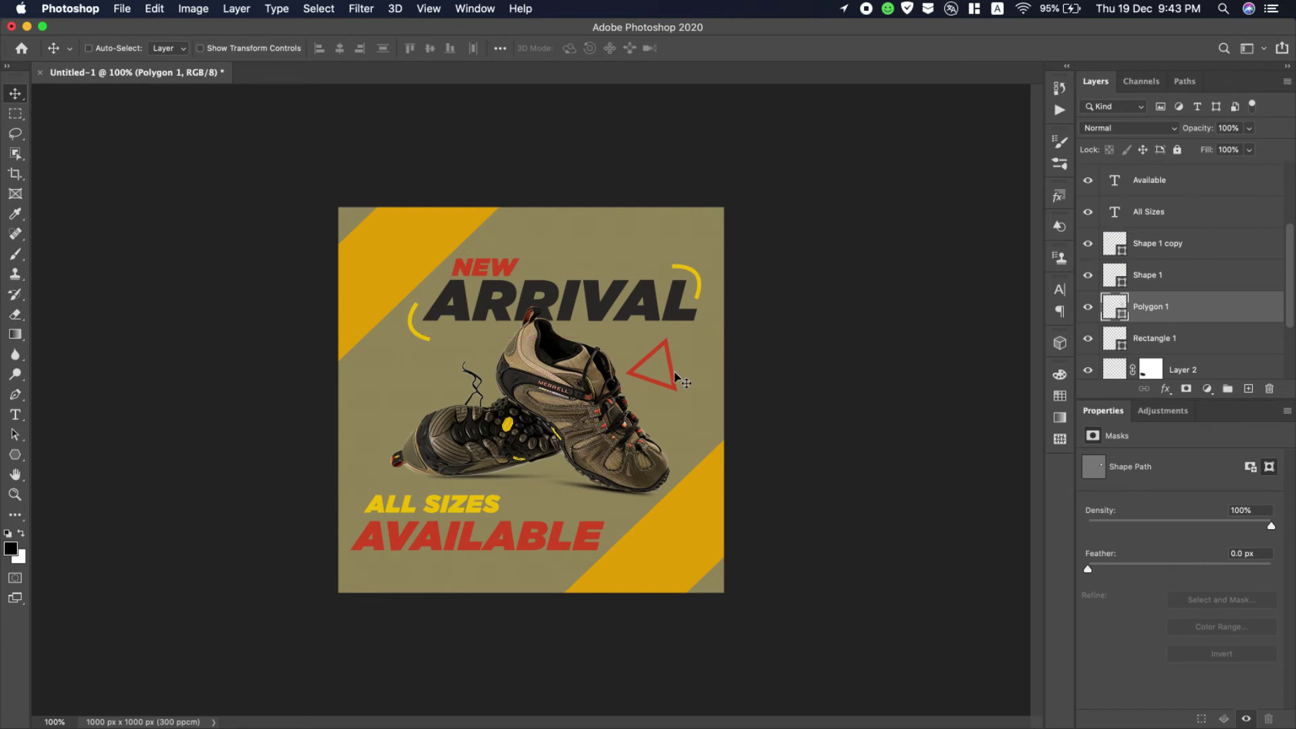
pyautogui.press('super+t')
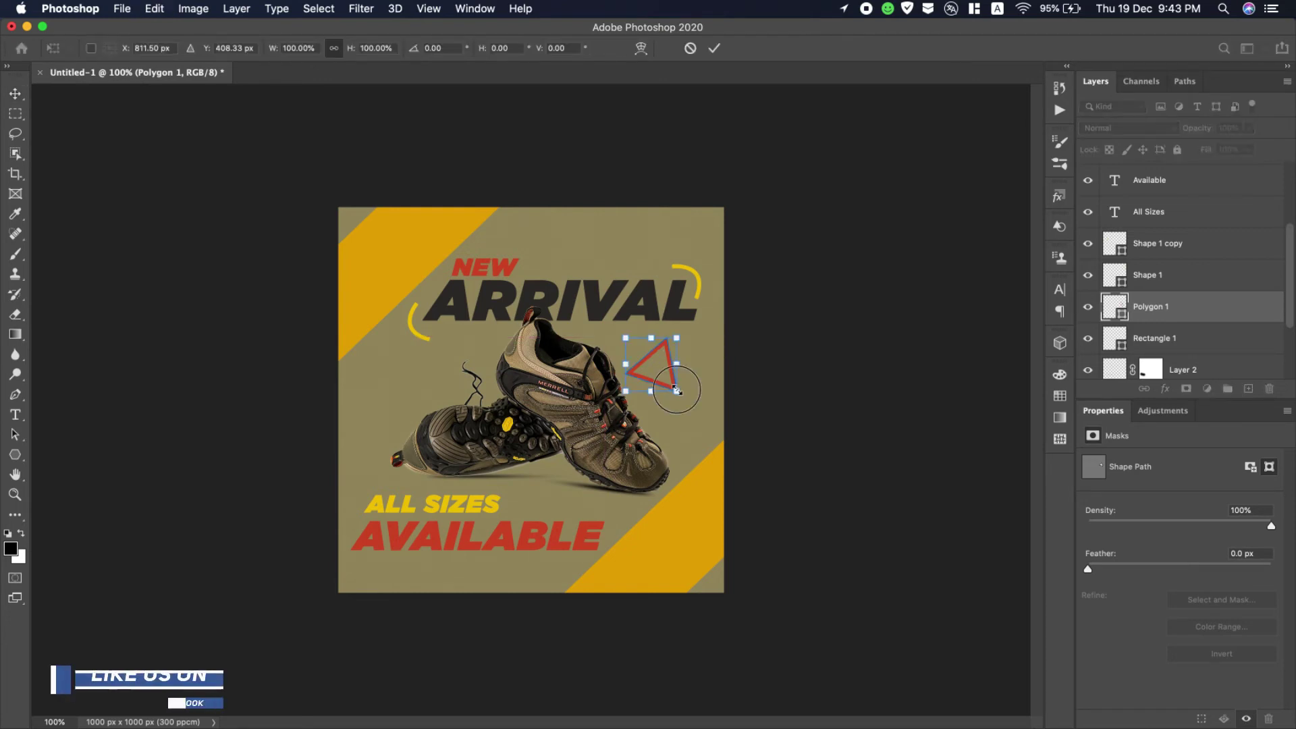
pyautogui.moveTo(677, 390); pyautogui.dragTo(655, 369)
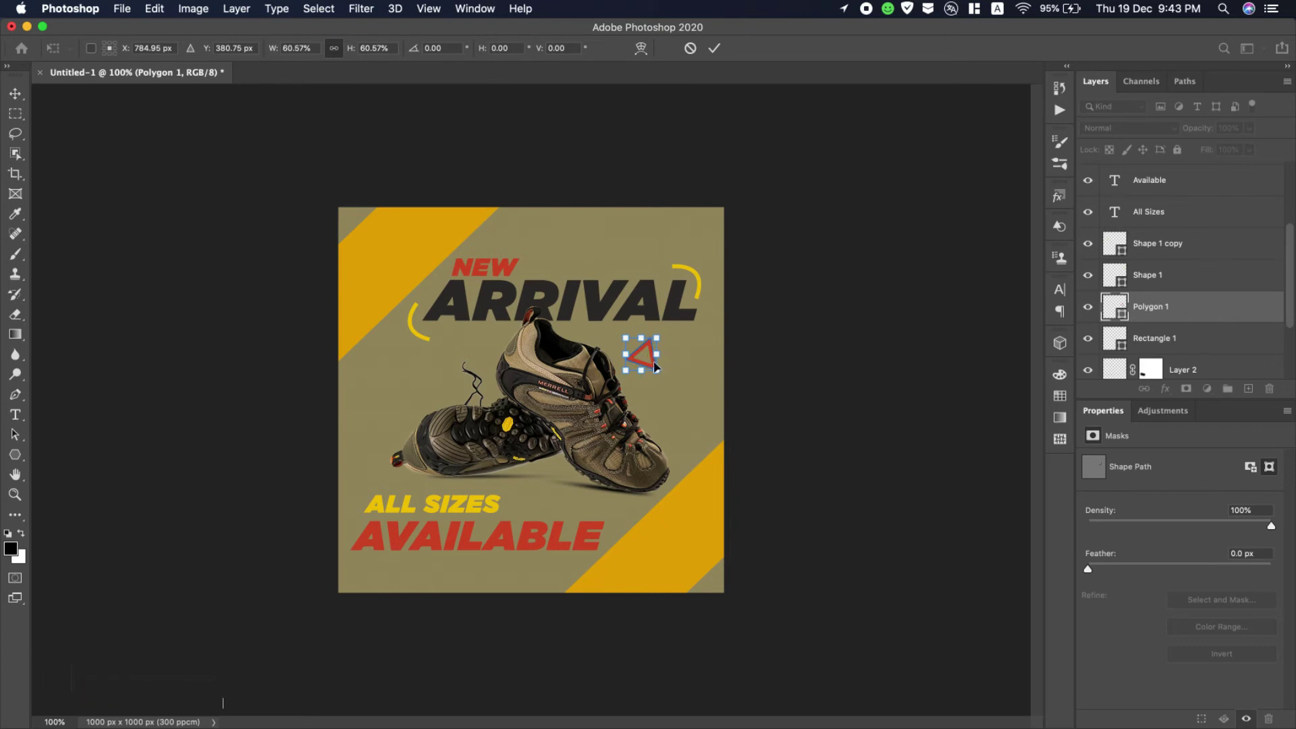
pyautogui.click(713, 48)
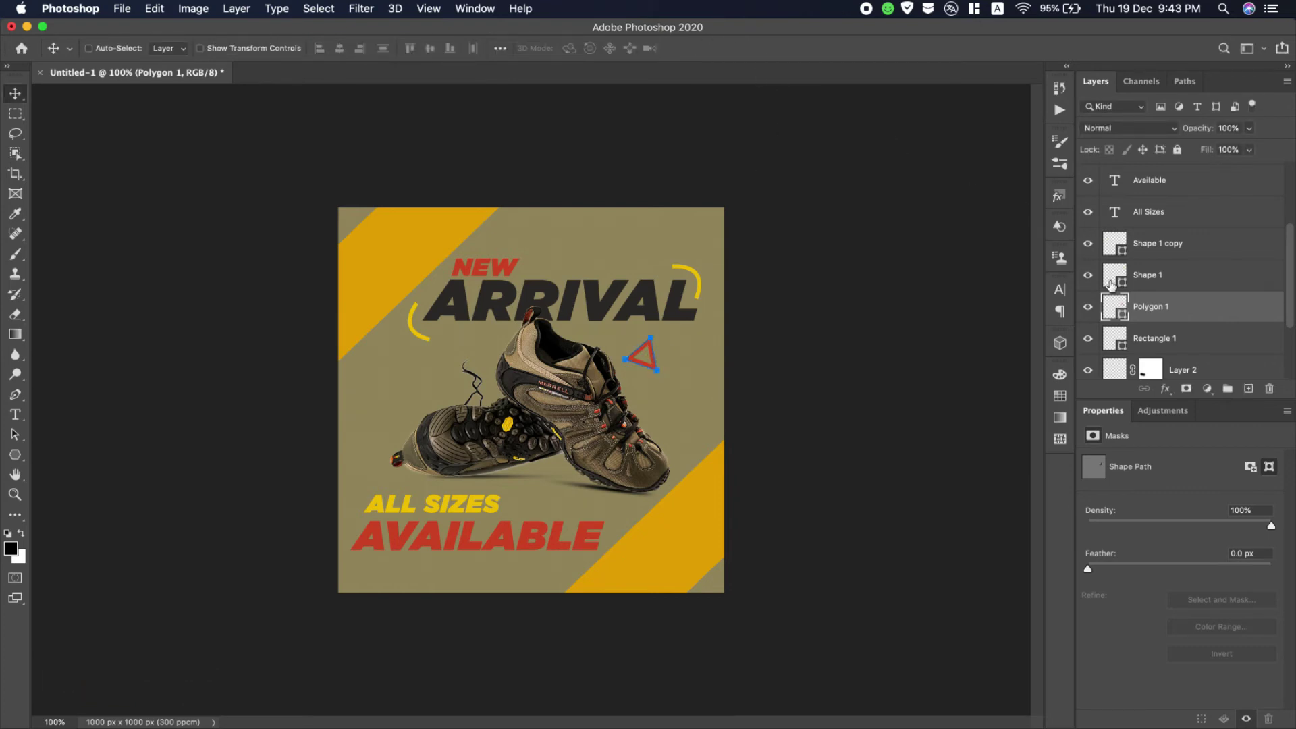
# Duplicate the red triangle and enlarge the copy to 163.39%, overlapping the smaller one.
pyautogui.moveTo(1227, 311); pyautogui.dragTo(1248, 390)
pyautogui.moveTo(654, 364)
pyautogui.mouseDown()
pyautogui.moveTo(686, 405)
pyautogui.moveTo(659, 374)
pyautogui.mouseUp()
pyautogui.press('super+t')
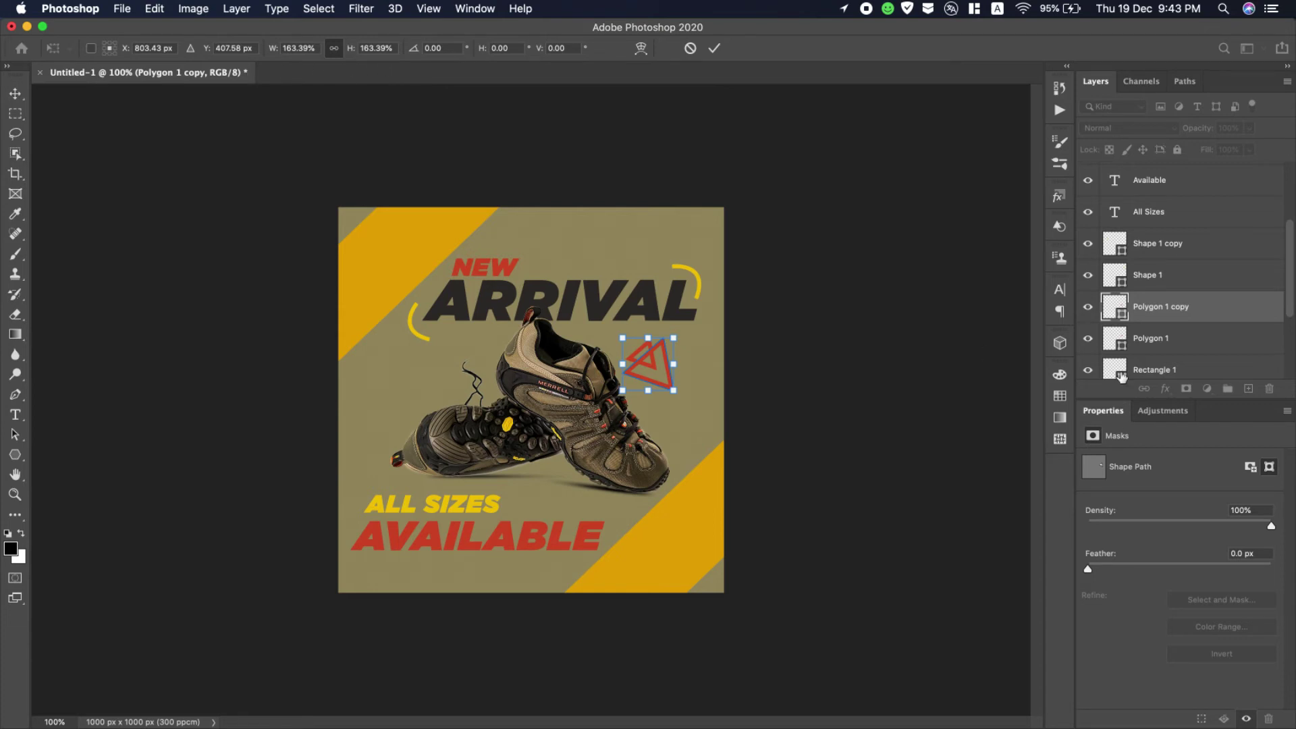
pyautogui.press('Return')
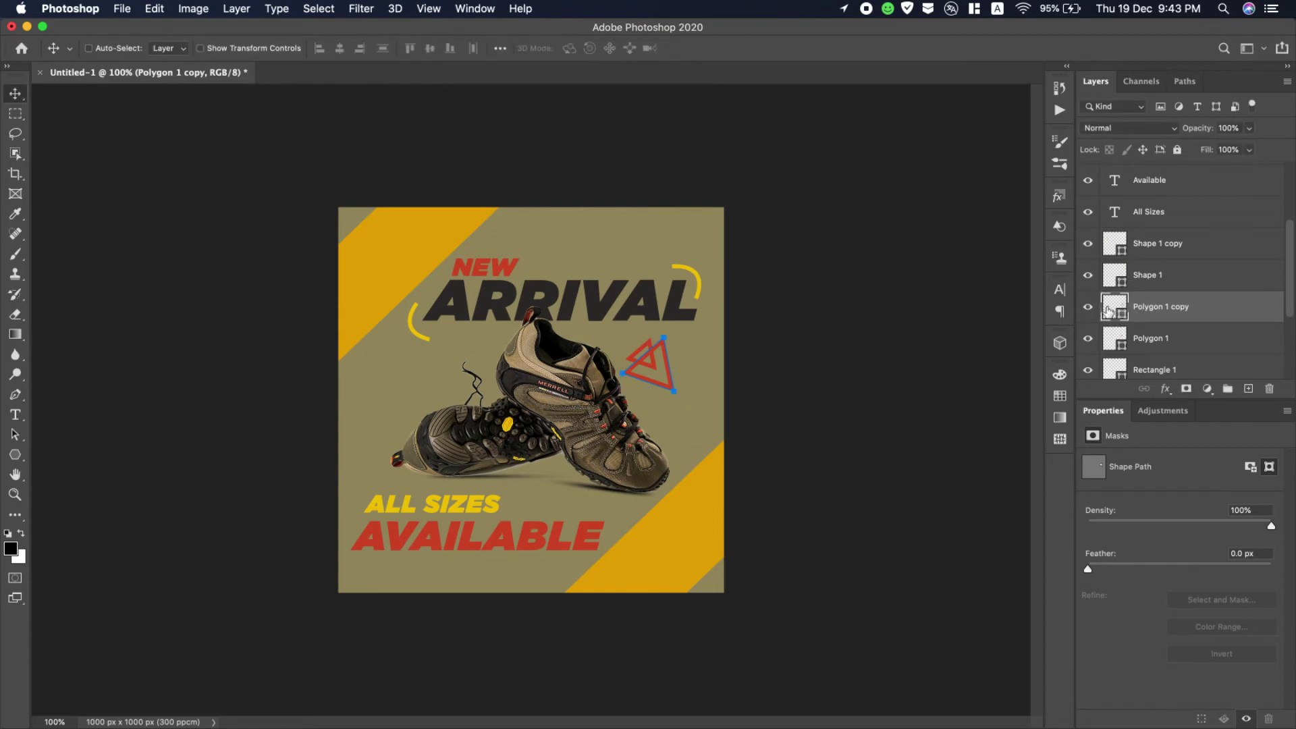
# Try to recolour the larger triangle through its layer's solid colour, using e6a702 sampled from the upper diagonal stripe.
pyautogui.doubleClick(1107, 308)
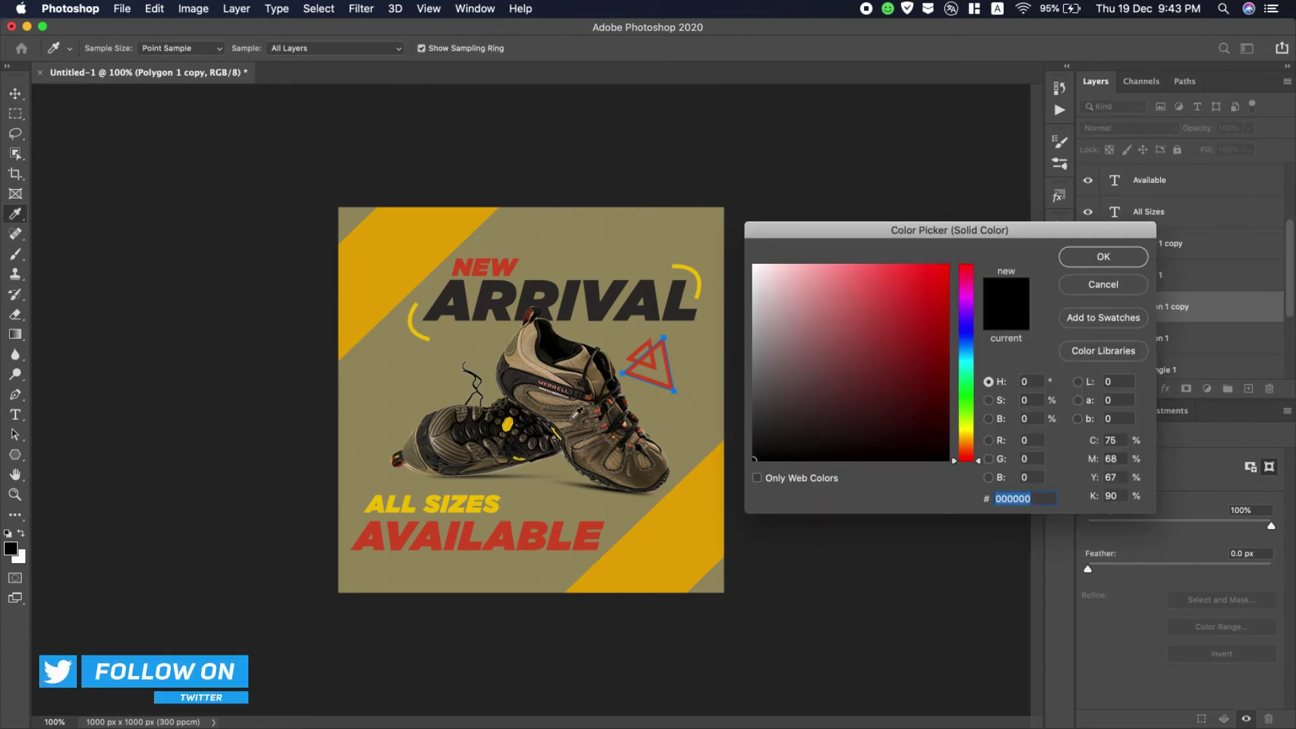
pyautogui.click(371, 238)
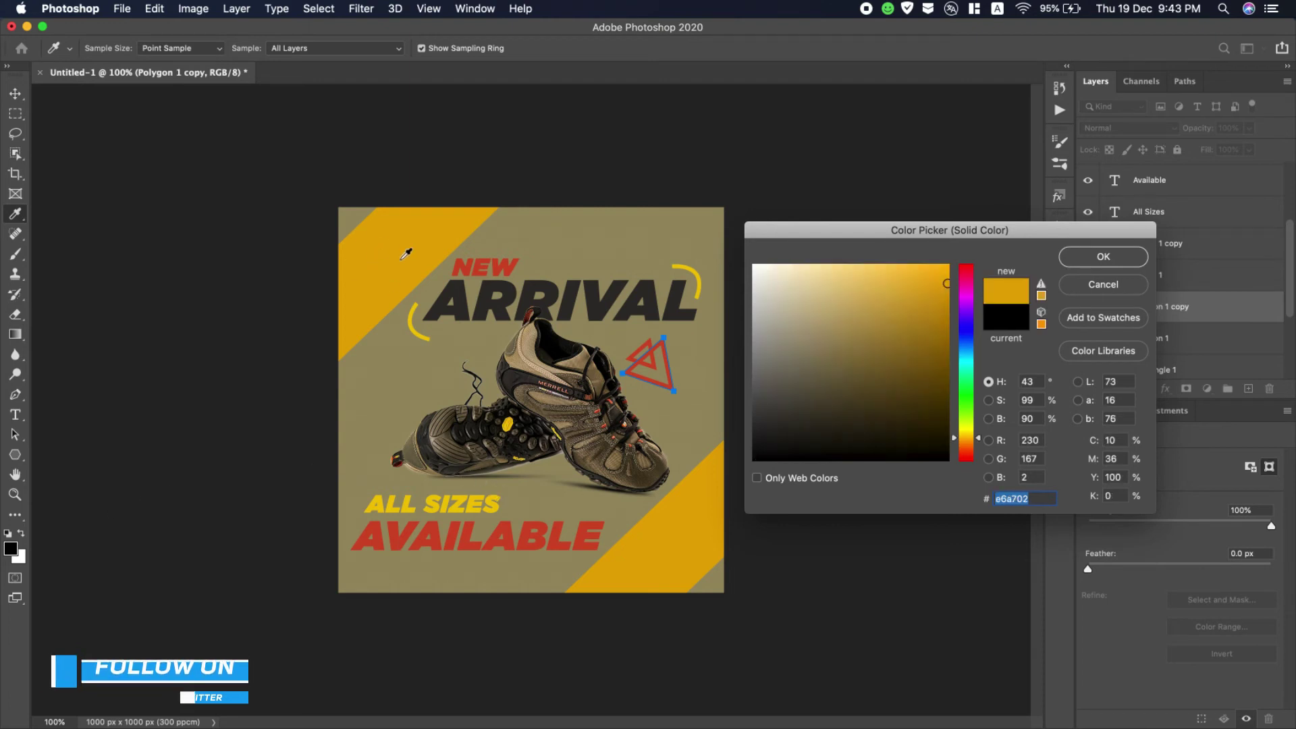
pyautogui.click(1103, 257)
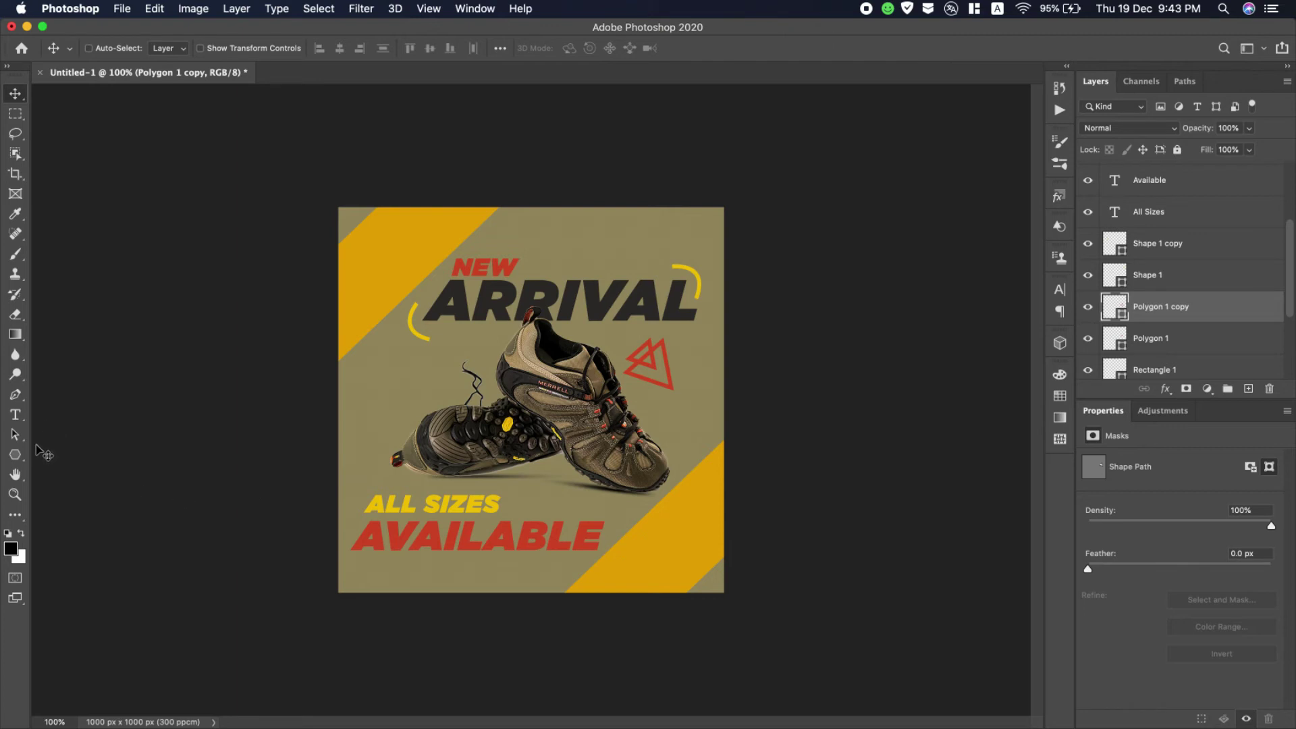
# Change the larger triangle's stroke colour to the yellow sampled from the upper diagonal stripe.
pyautogui.click(15, 454)
pyautogui.click(224, 49)
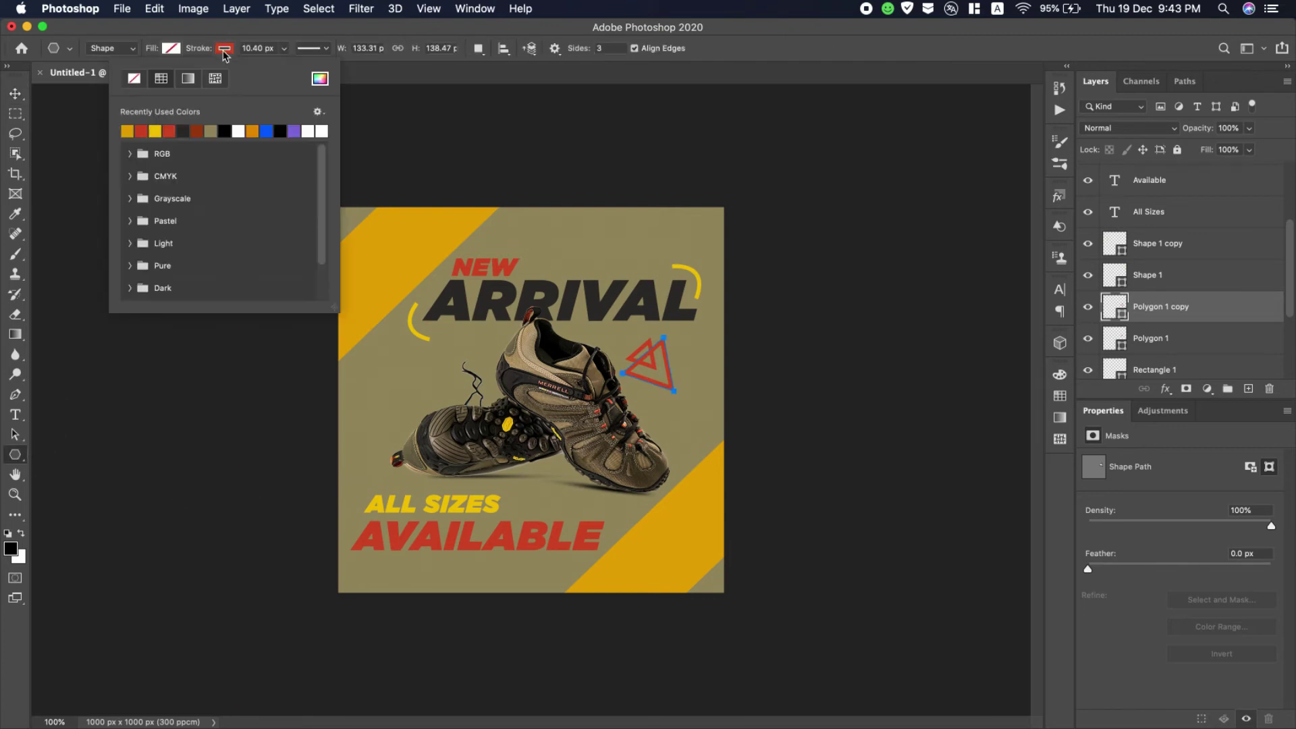
pyautogui.click(320, 78)
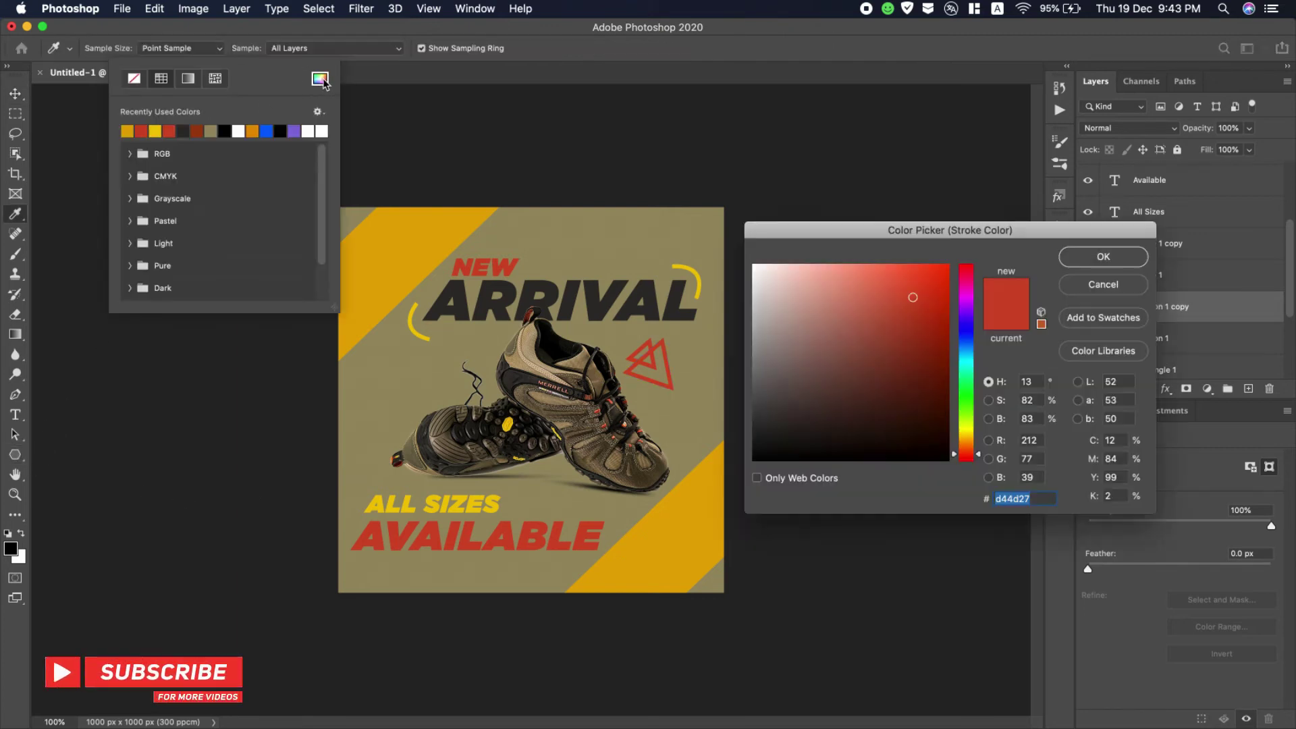
pyautogui.click(428, 255)
pyautogui.click(1117, 260)
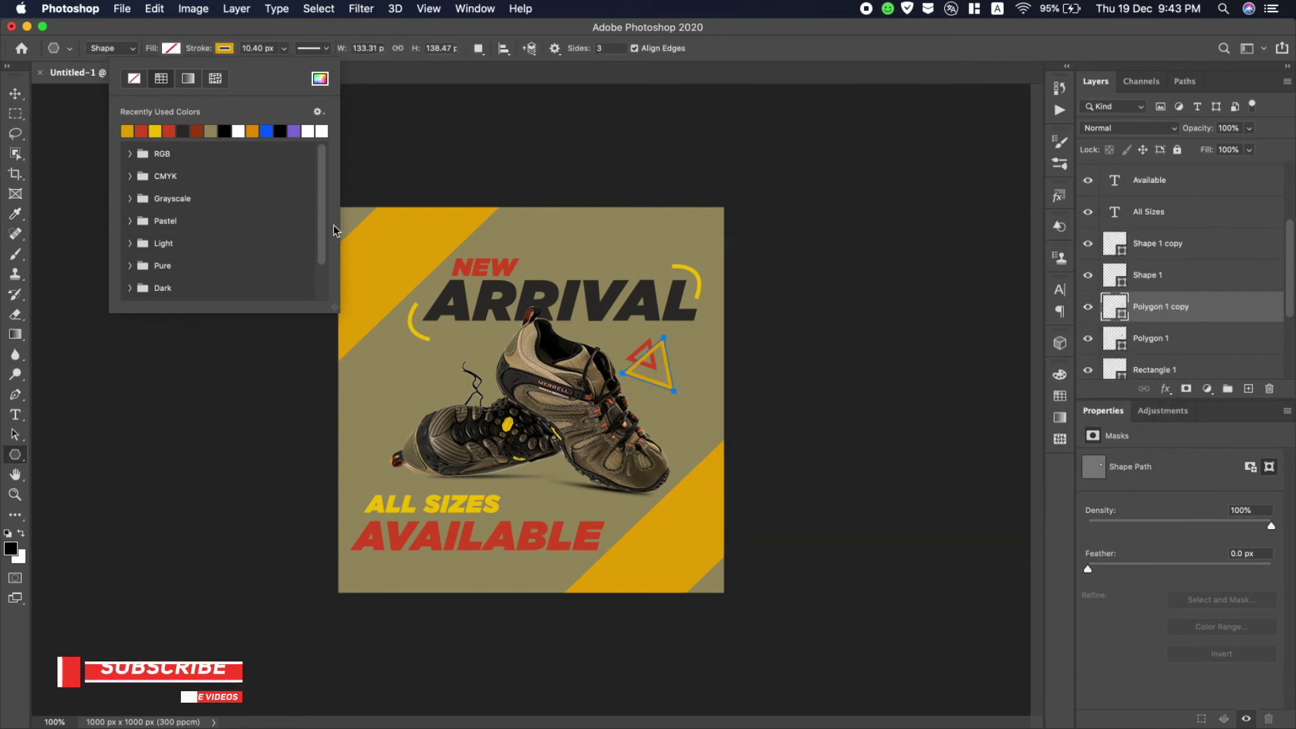
pyautogui.press('v')
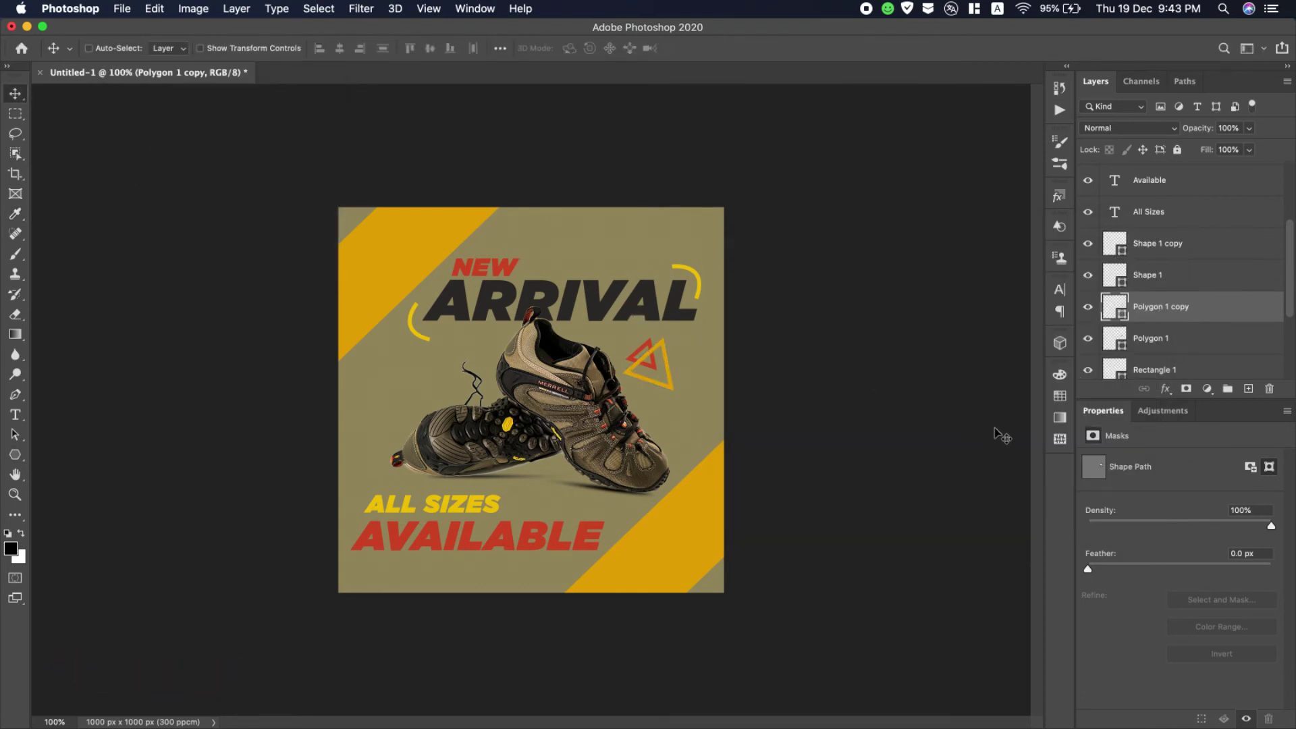
# Duplicate both triangles, move the copies beside the heel of the lying shoe and scale them to 64.83%.
pyautogui.keyDown('super'); pyautogui.click(1179, 343); pyautogui.keyUp('super')
pyautogui.moveTo(1244, 336); pyautogui.dragTo(1247, 389)
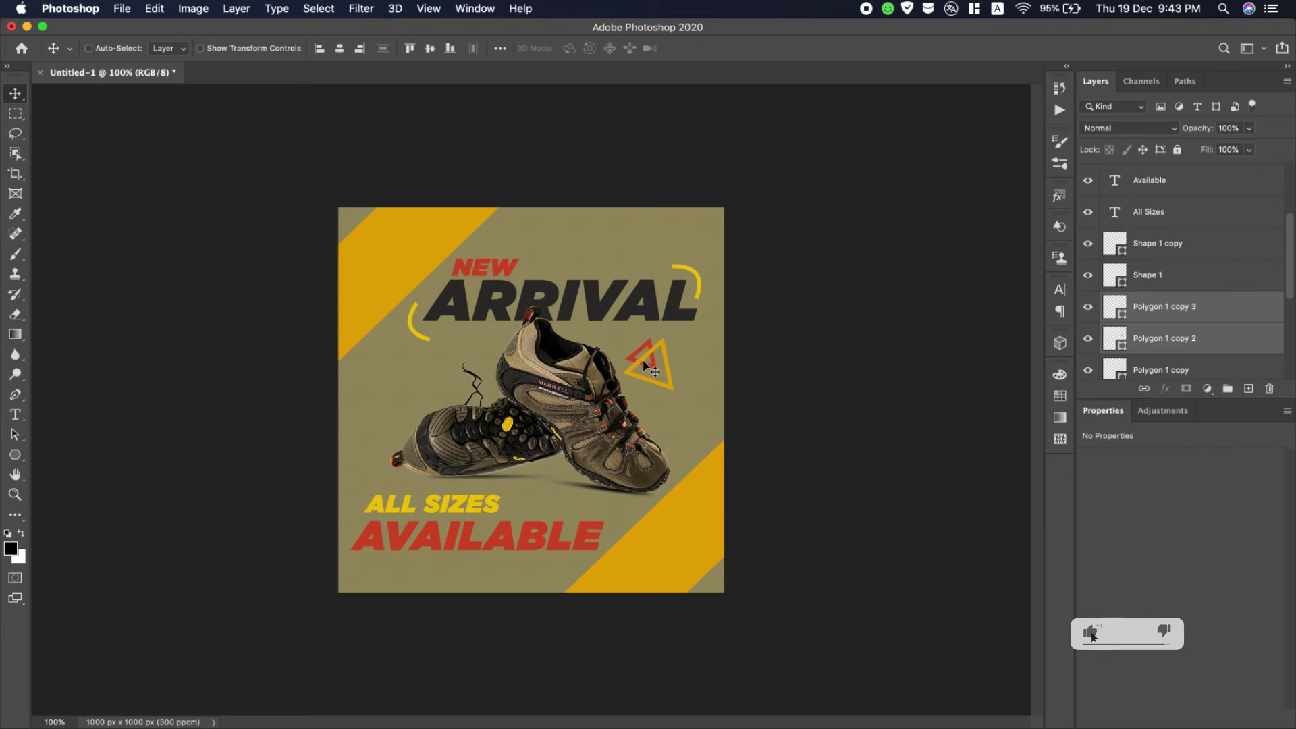
pyautogui.moveTo(647, 366); pyautogui.dragTo(373, 420)
pyautogui.press('super+t')
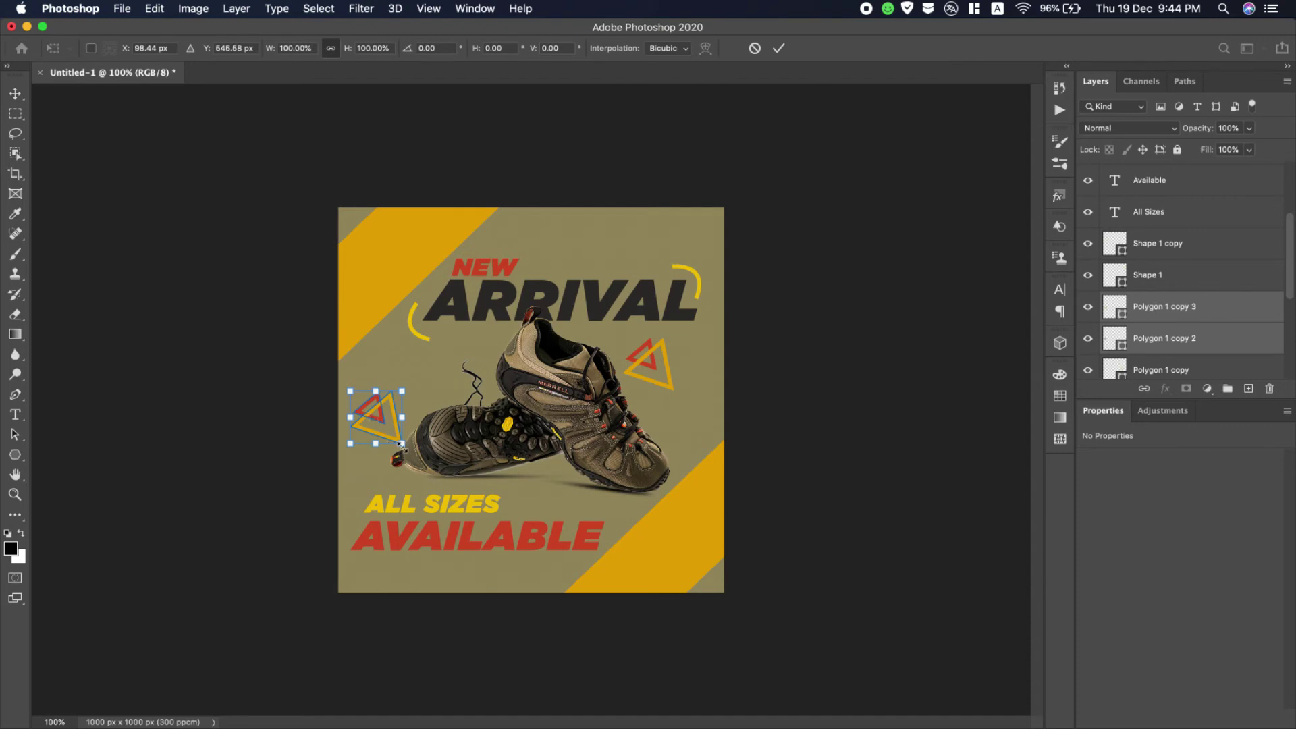
pyautogui.moveTo(402, 444); pyautogui.dragTo(366, 440)
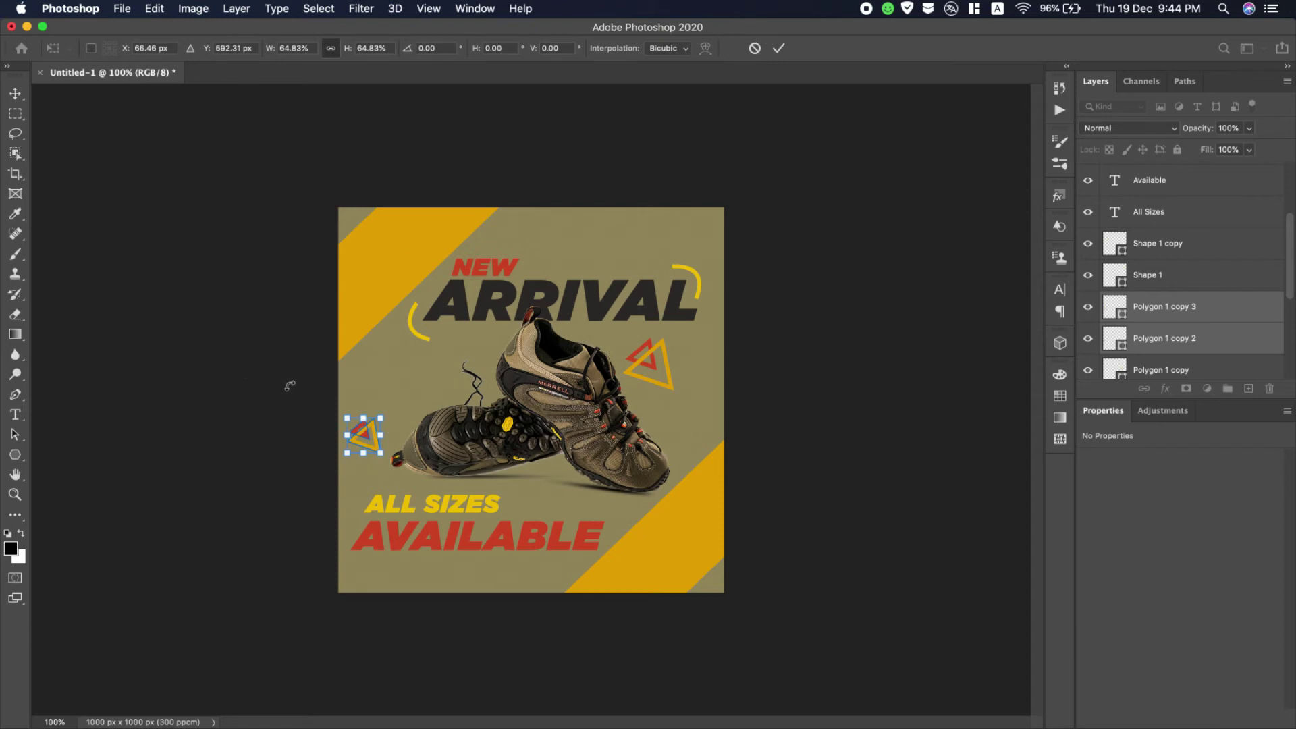
pyautogui.click(776, 48)
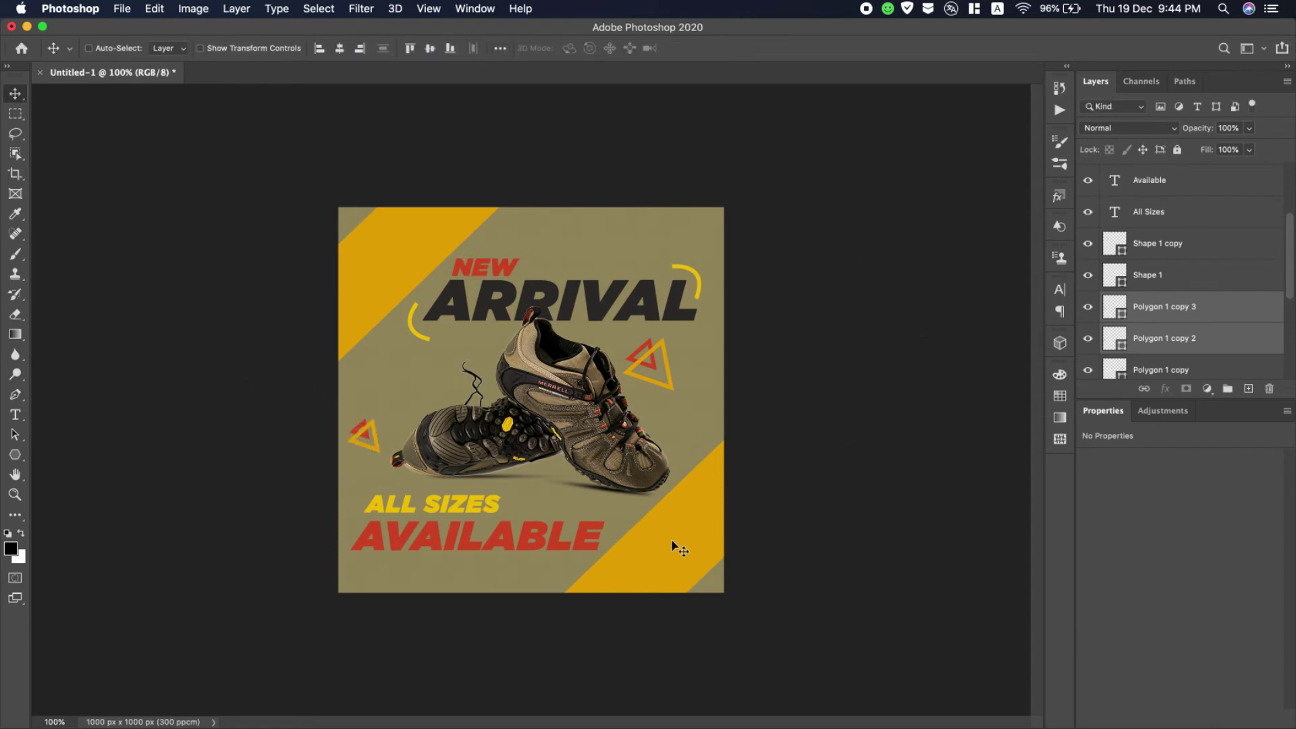
pyautogui.scroll(-5, 1190, 348)
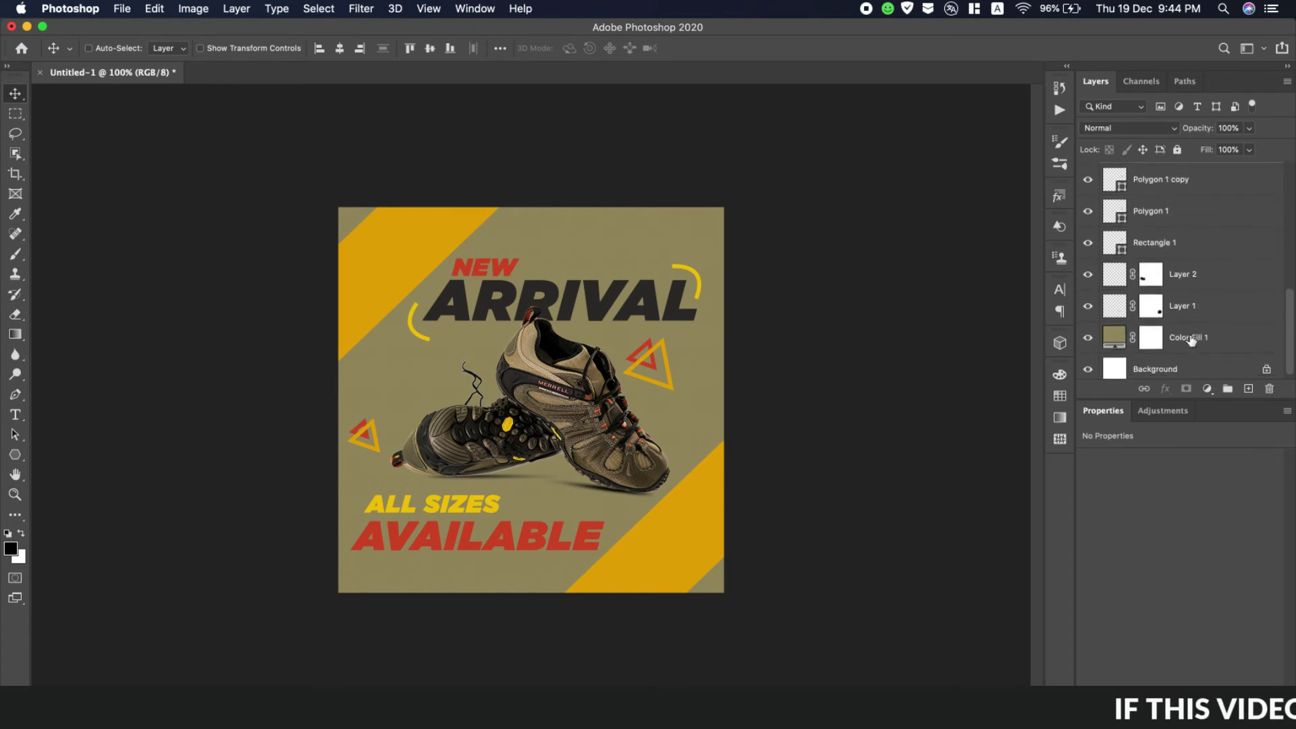
pyautogui.click(1152, 364)
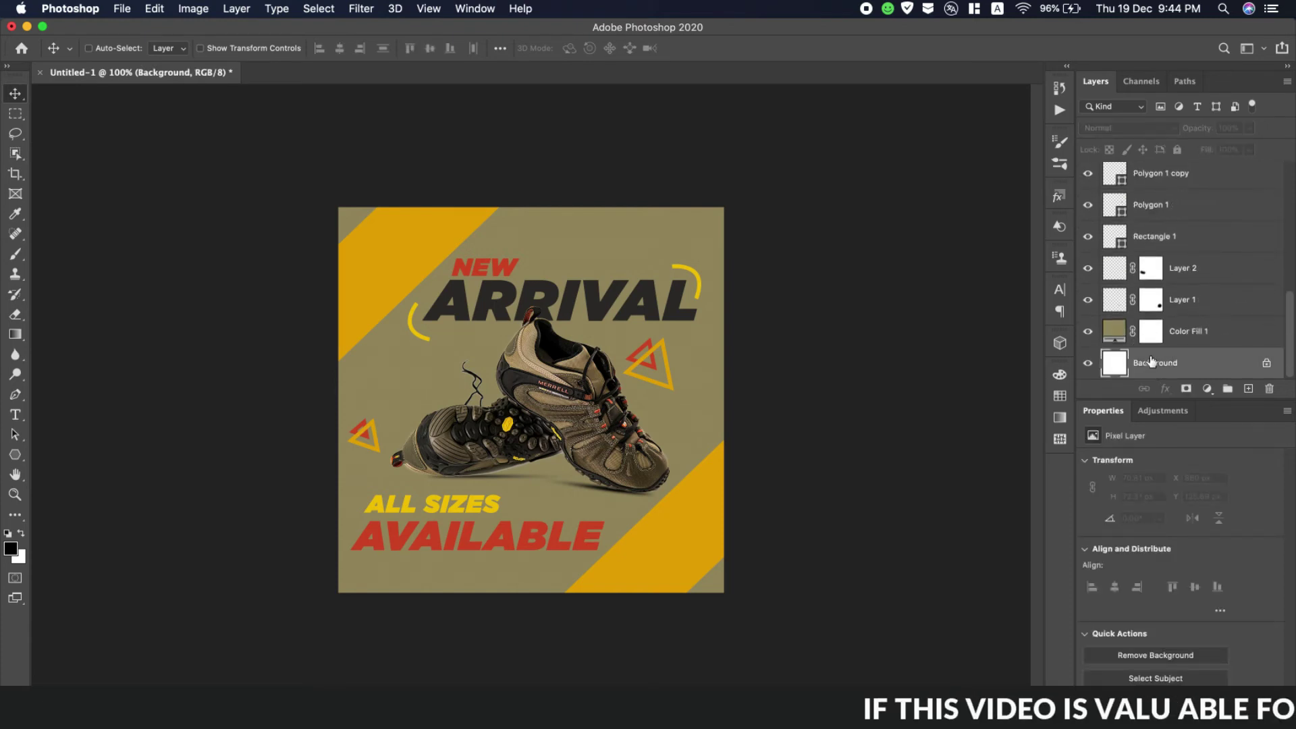
pyautogui.click(1191, 328)
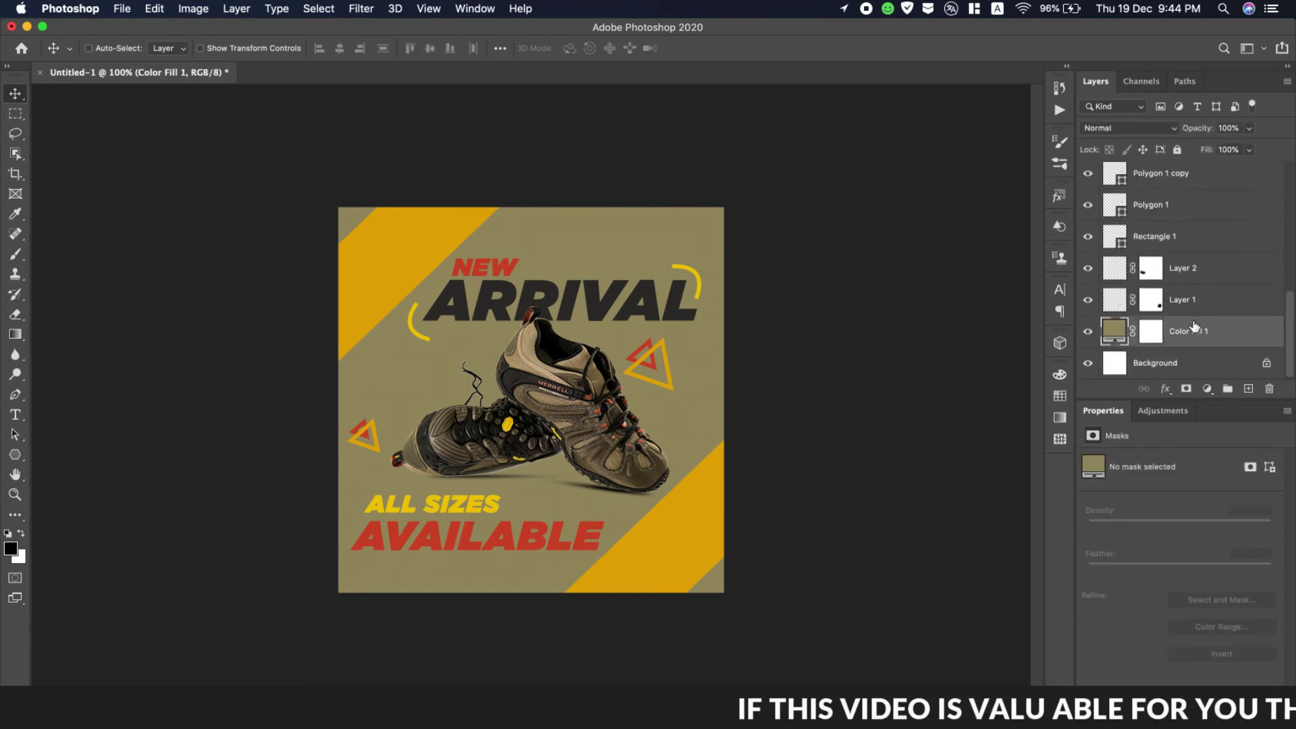
pyautogui.click(9, 416)
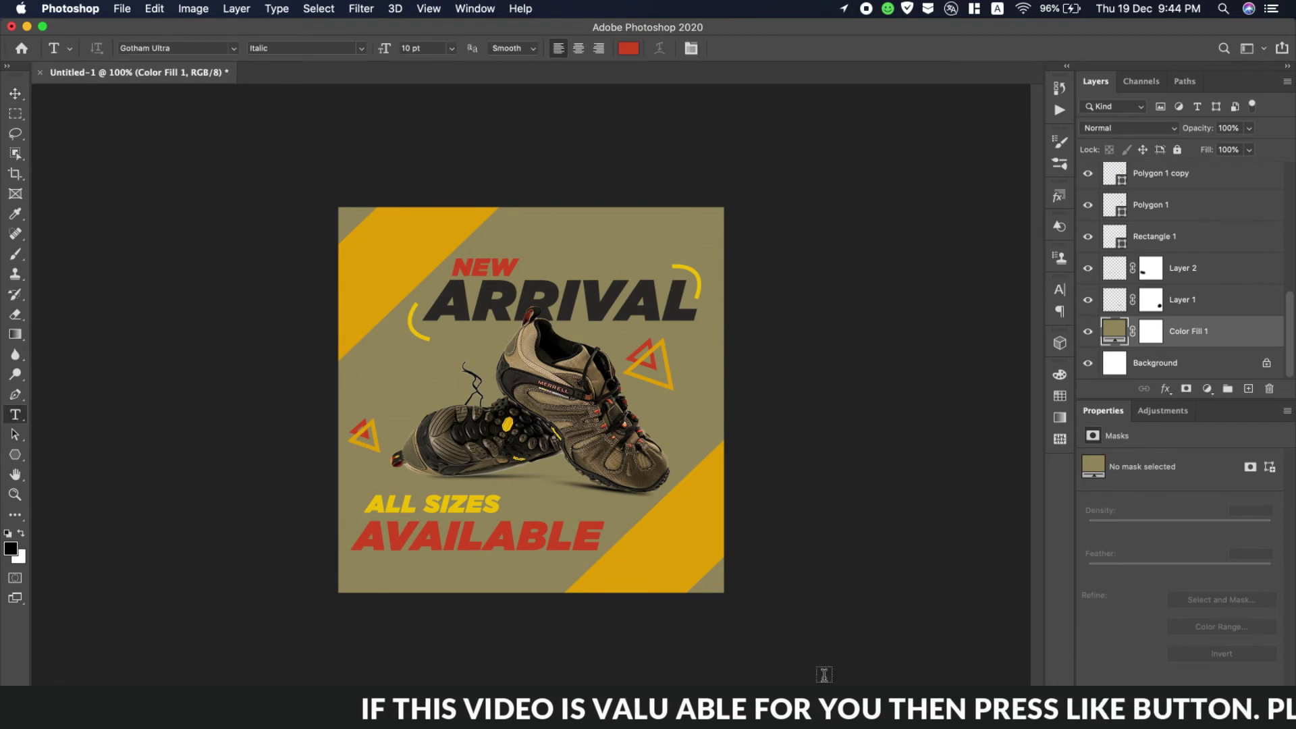
pyautogui.click(795, 707)
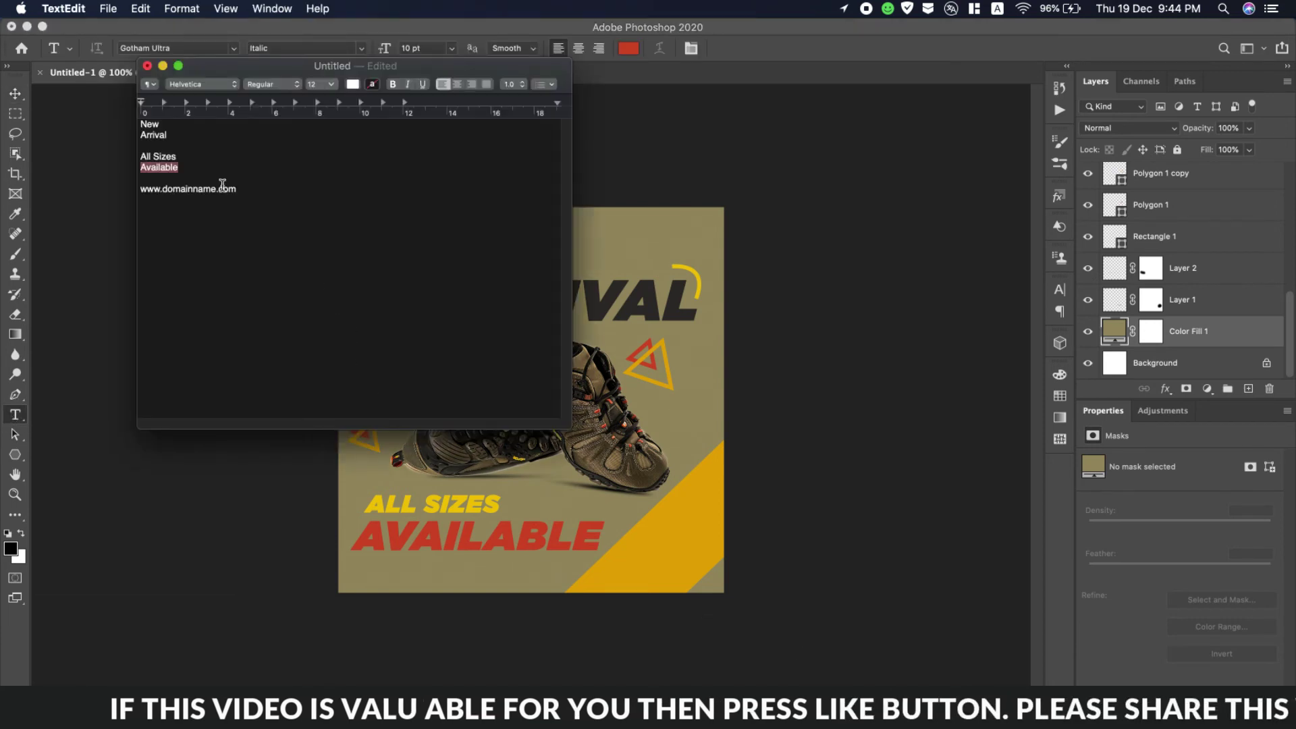
pyautogui.moveTo(237, 189); pyautogui.dragTo(105, 191)
pyautogui.rightClick(151, 185)
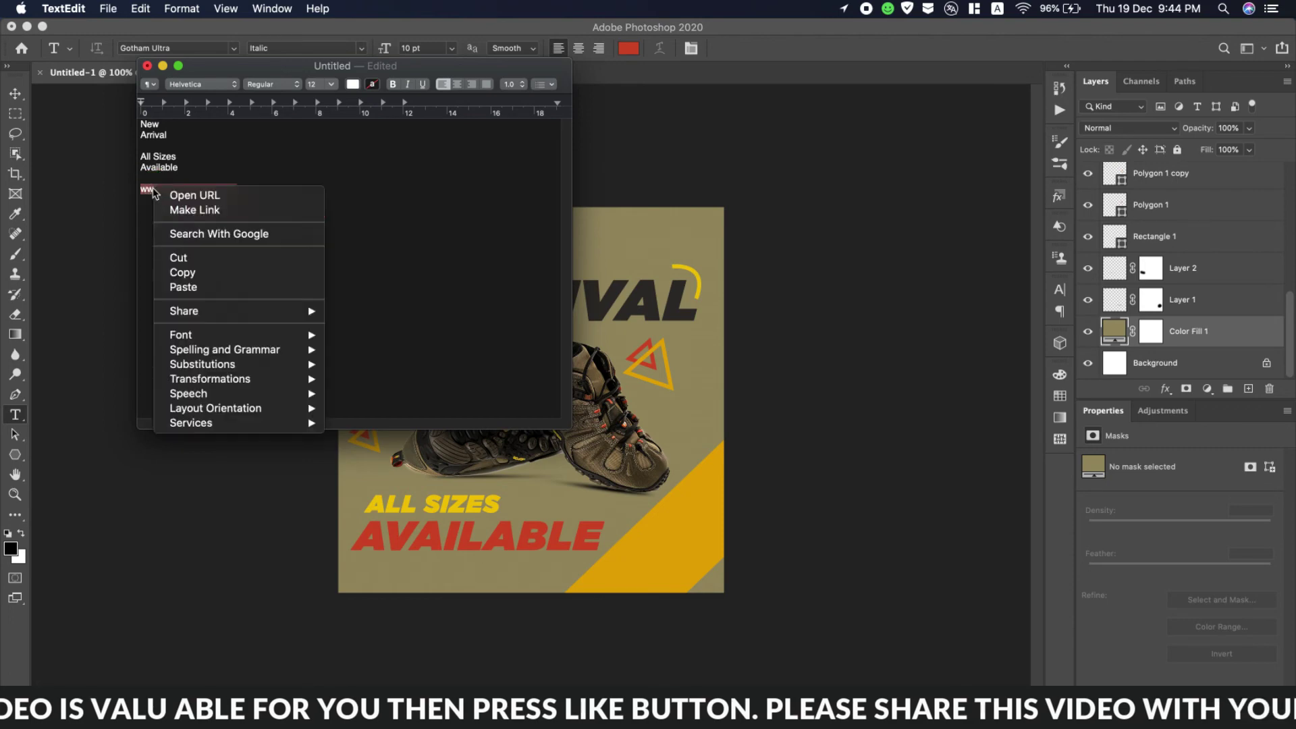
pyautogui.click(200, 274)
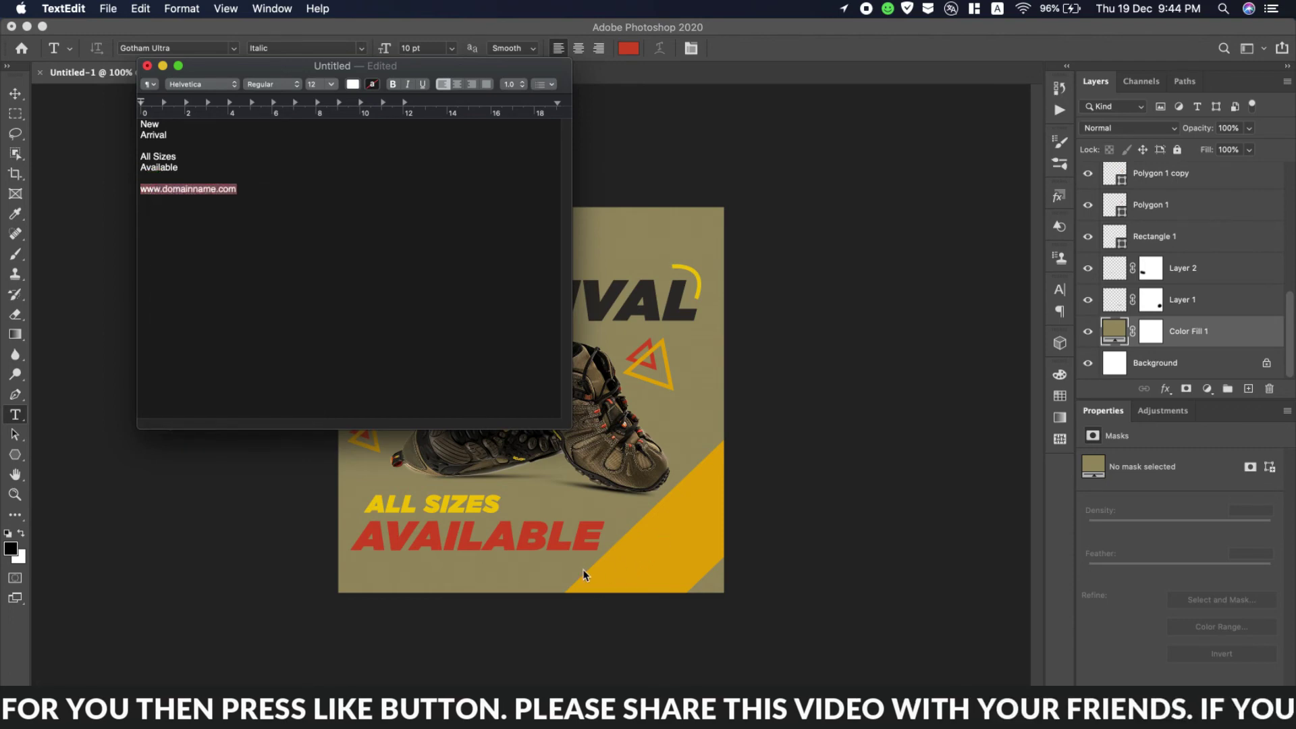
# Paste the web address as a new text line below AVAILABLE, at 3.01 pt, and shift it towards the poster's centre.
pyautogui.click(532, 567)
pyautogui.click(533, 569)
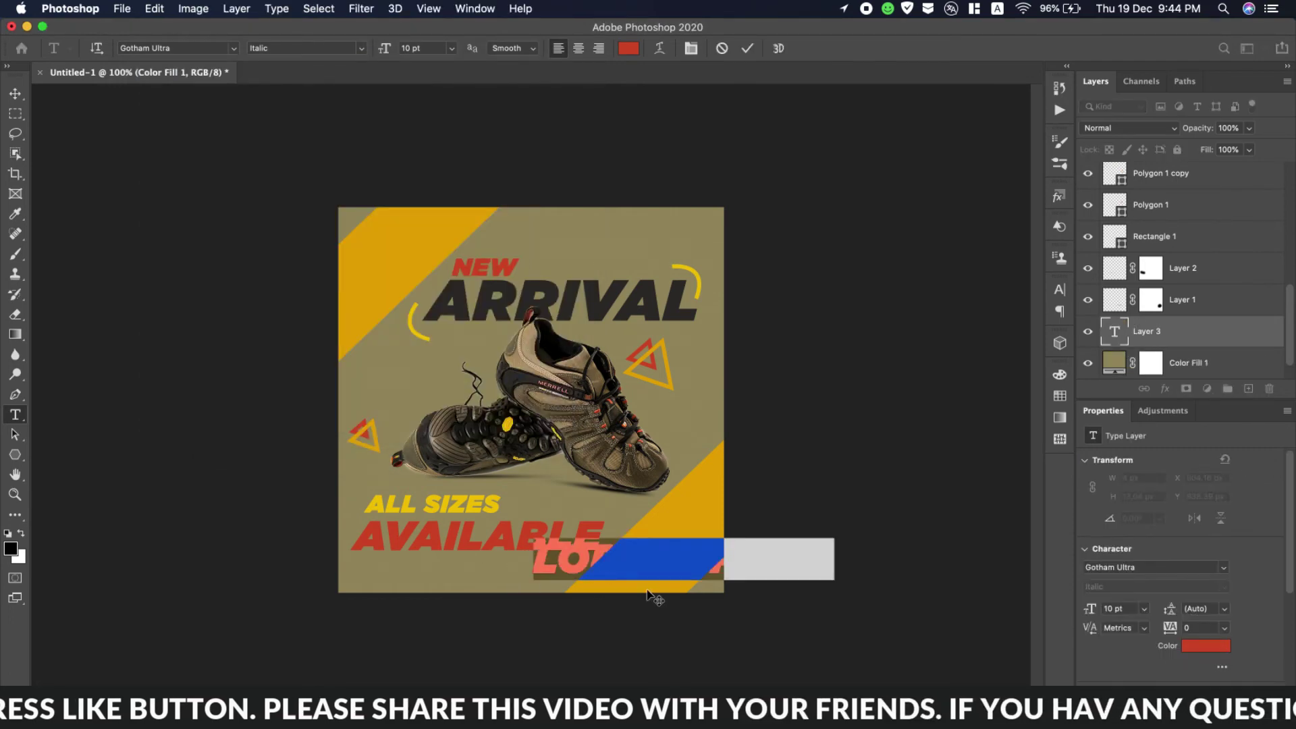
pyautogui.press('super+v')
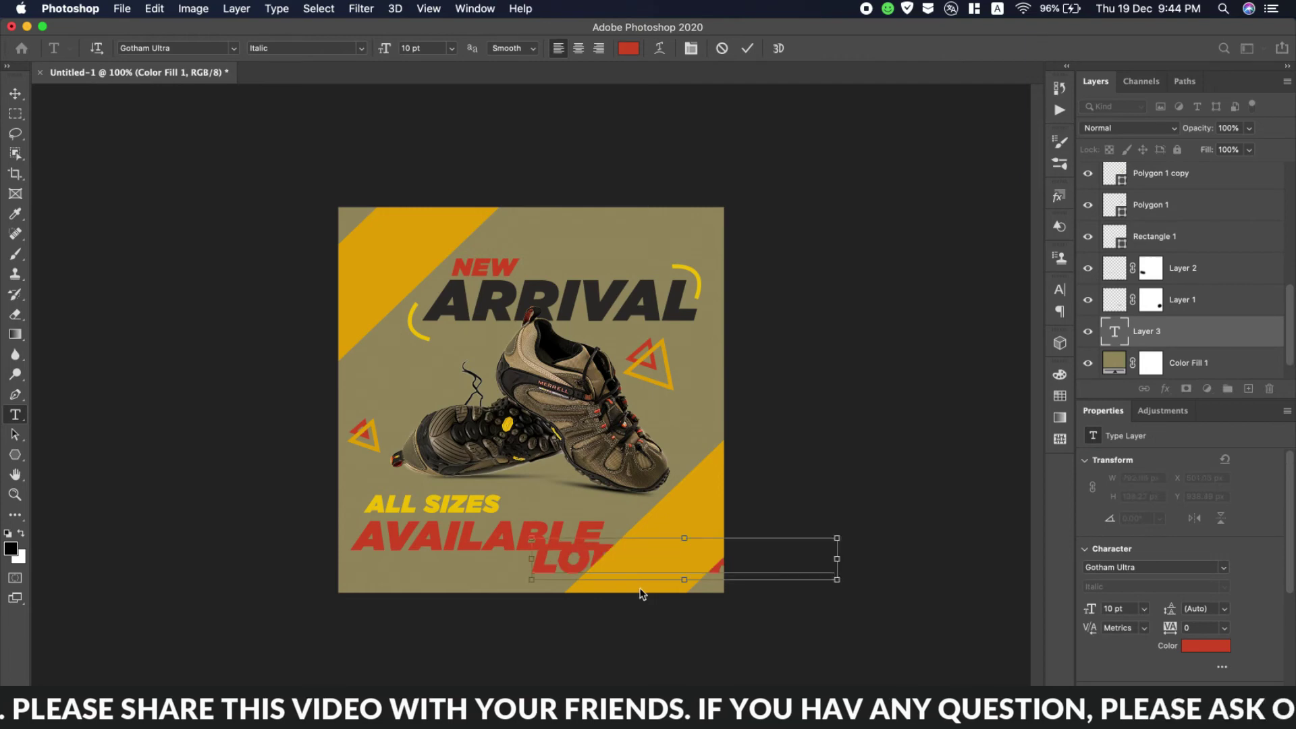
pyautogui.press('super+a')
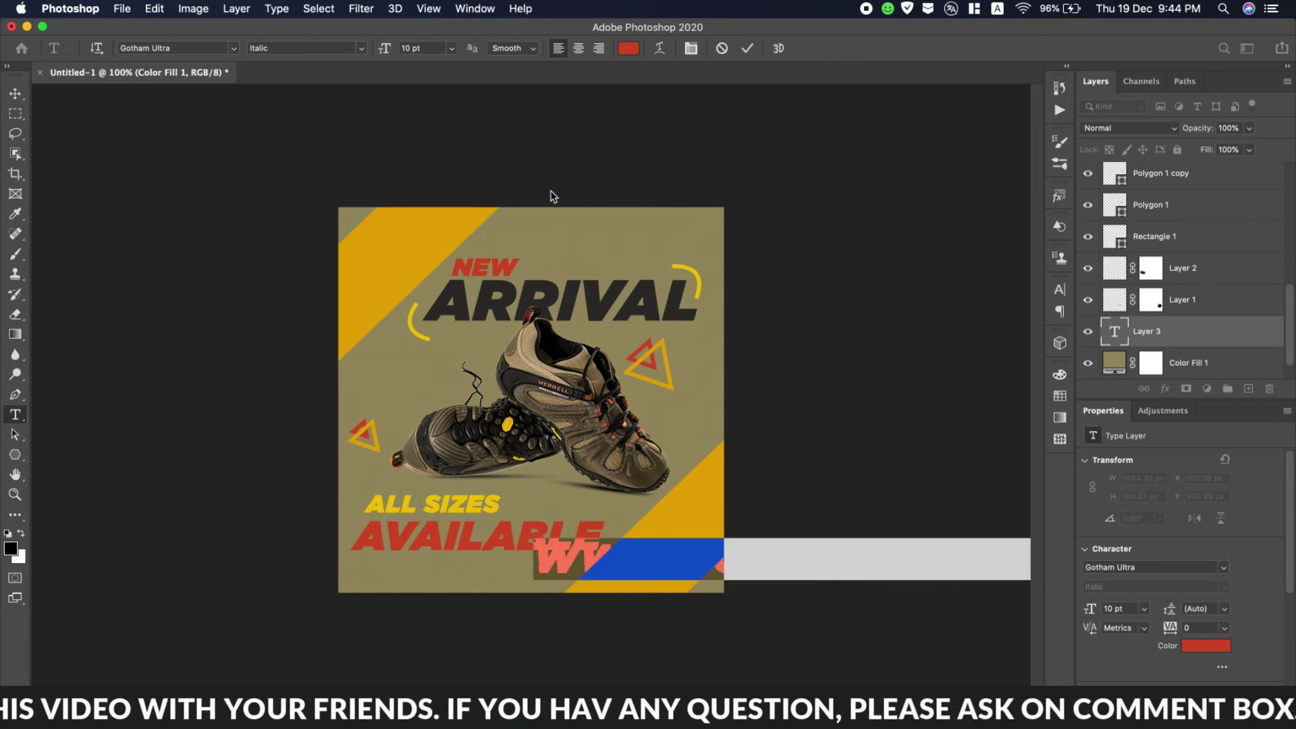
pyautogui.moveTo(388, 54); pyautogui.dragTo(376, 52)
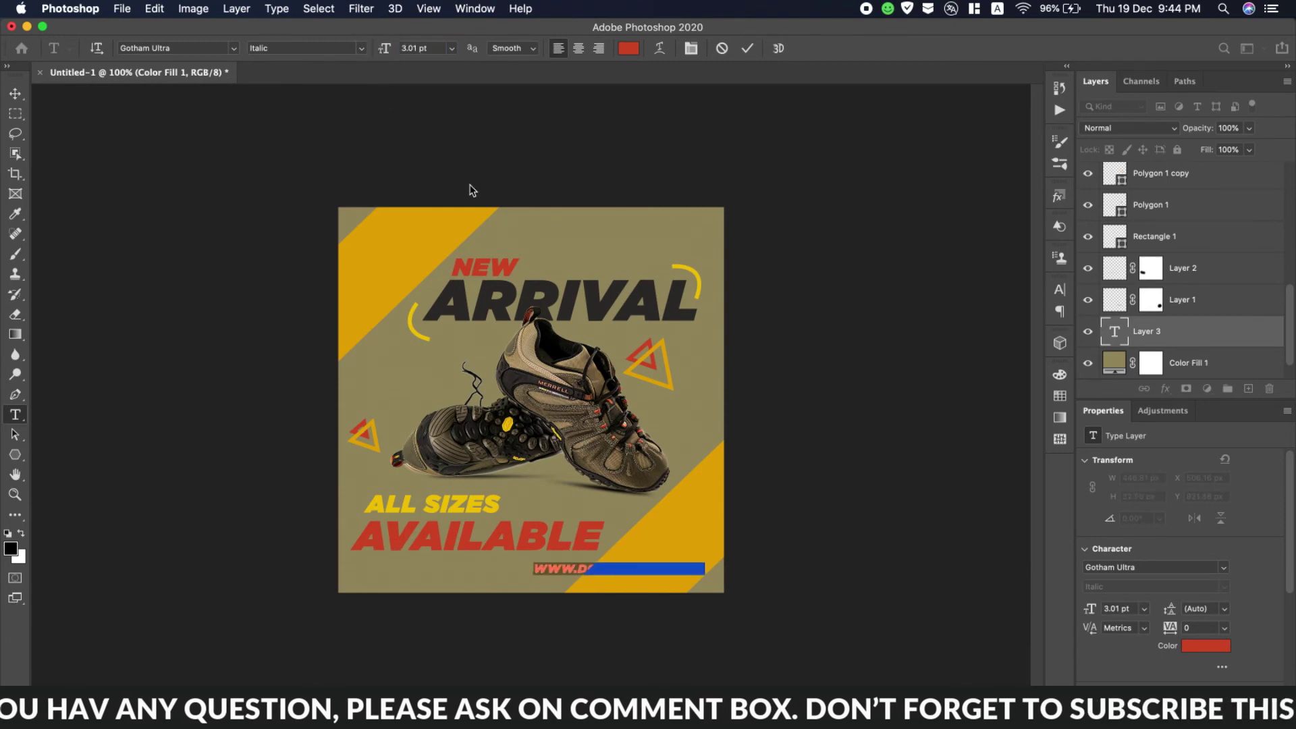
pyautogui.scroll(-1, 1153, 335)
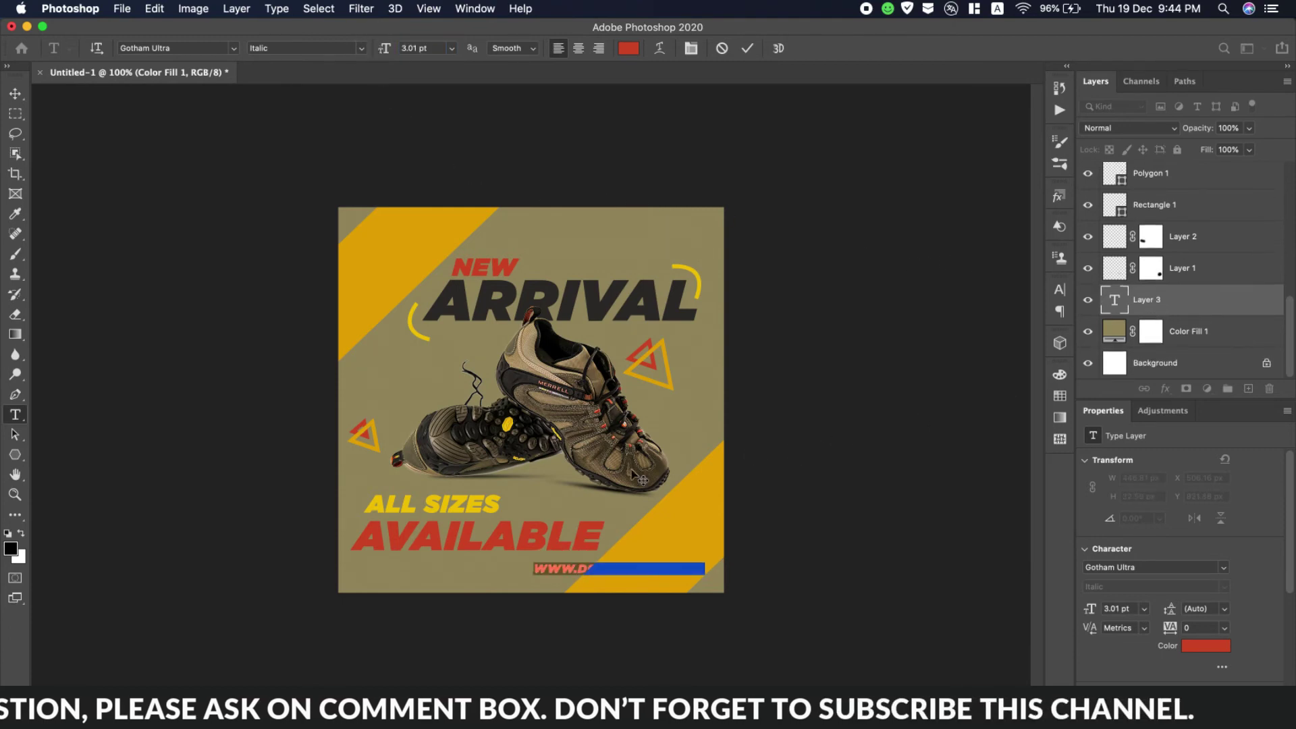
pyautogui.moveTo(544, 577); pyautogui.dragTo(473, 589)
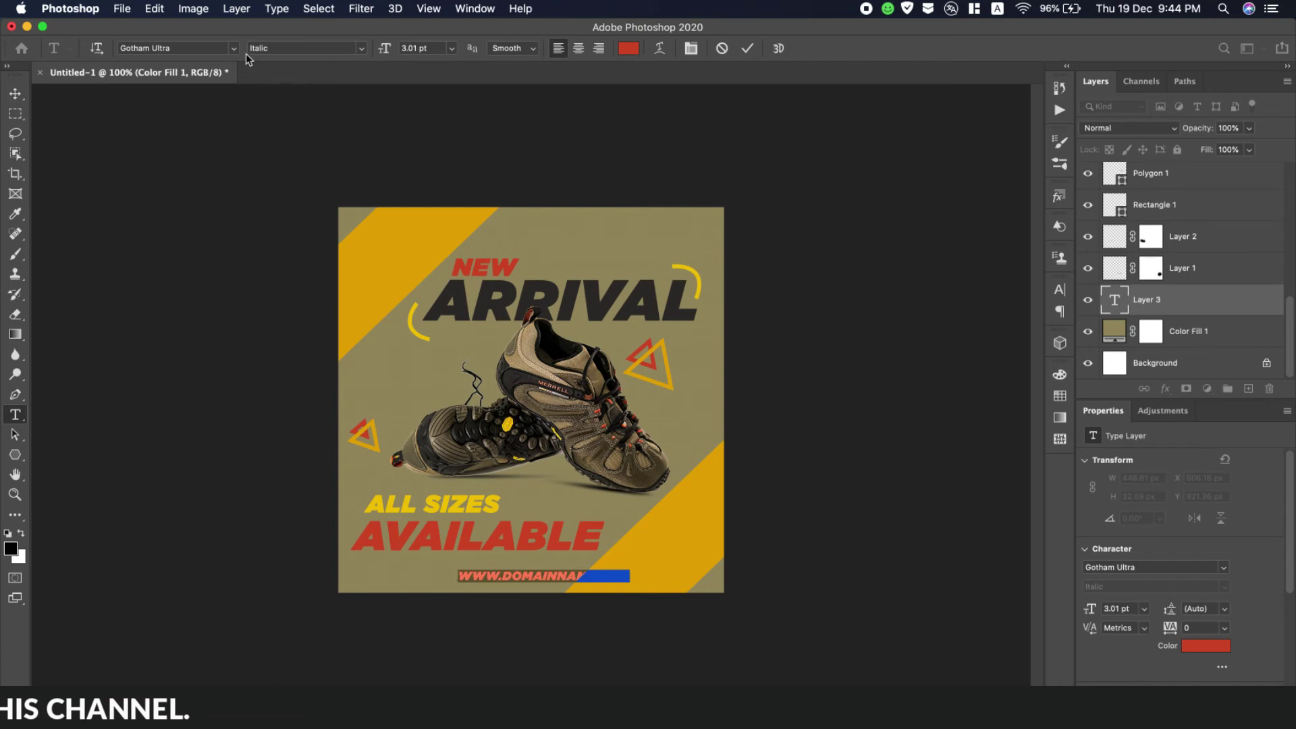
# Change the web address font to Gotham Black Regular and turn off faux bold.
pyautogui.click(361, 48)
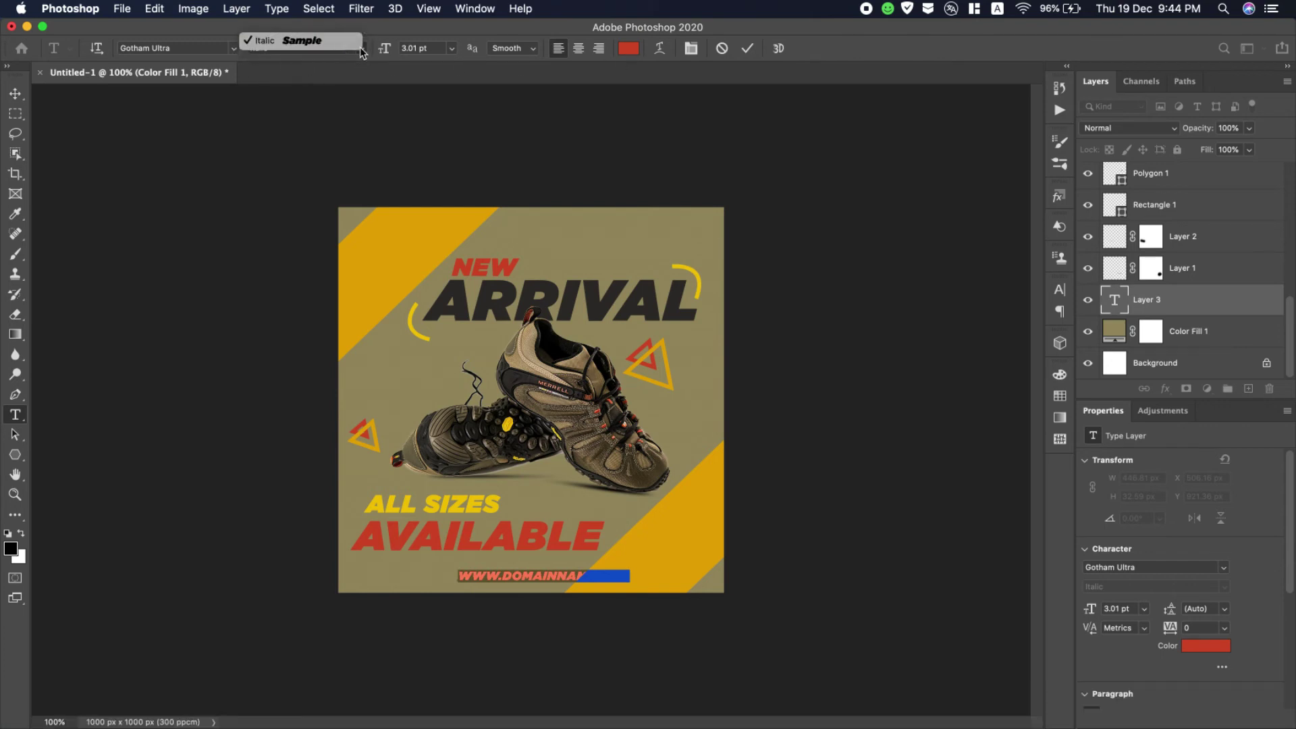
pyautogui.click(218, 52)
pyautogui.click(234, 48)
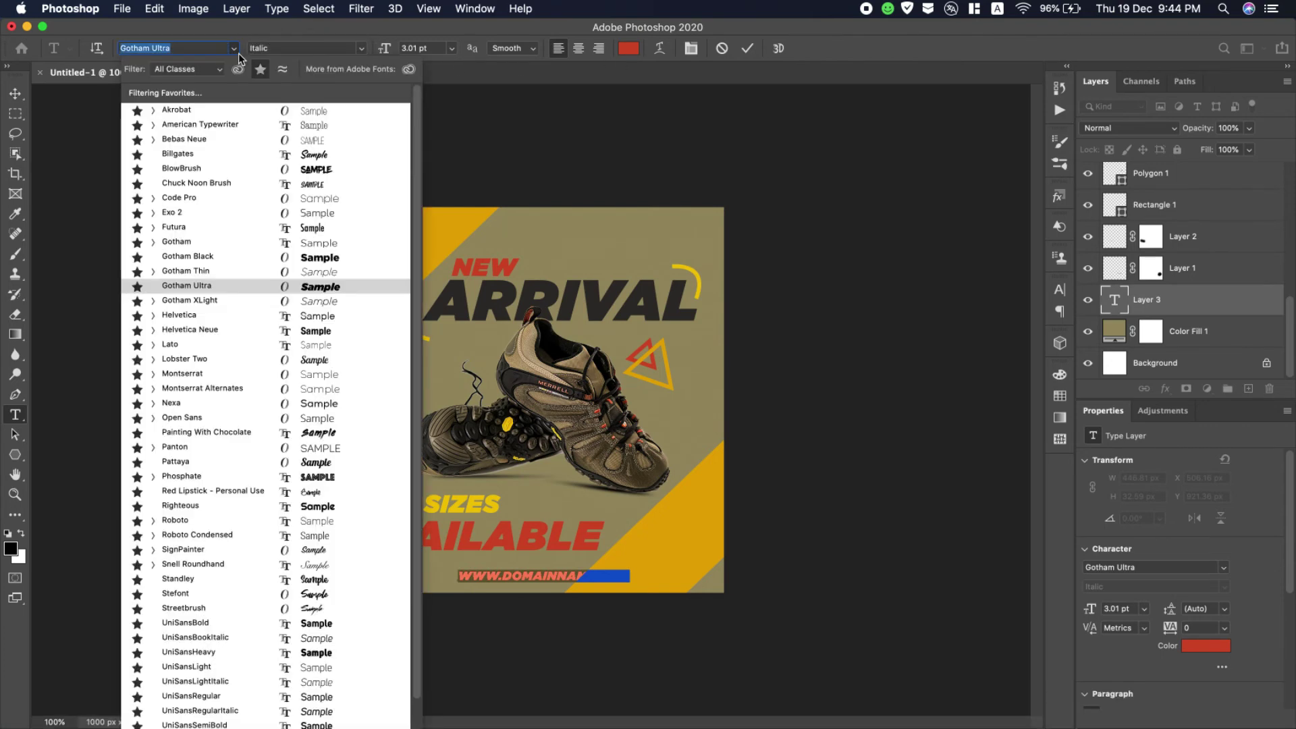
pyautogui.click(314, 257)
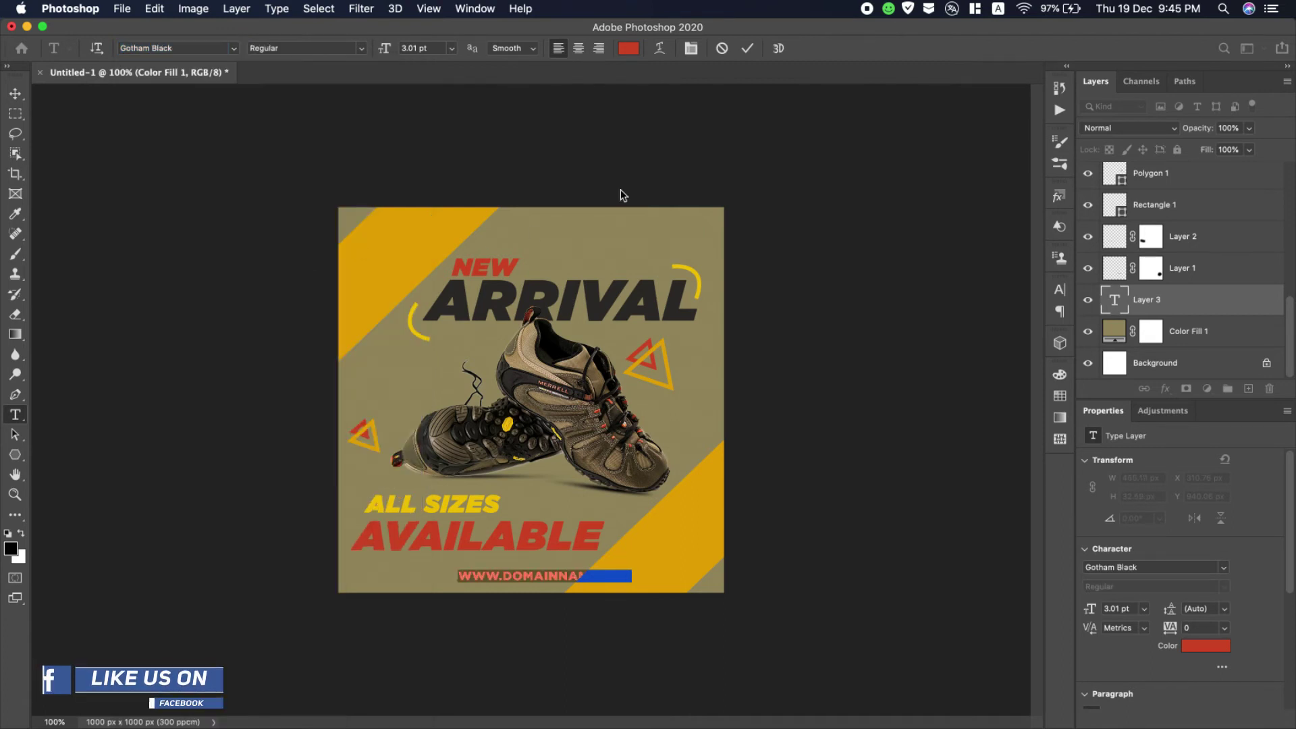
pyautogui.click(1059, 292)
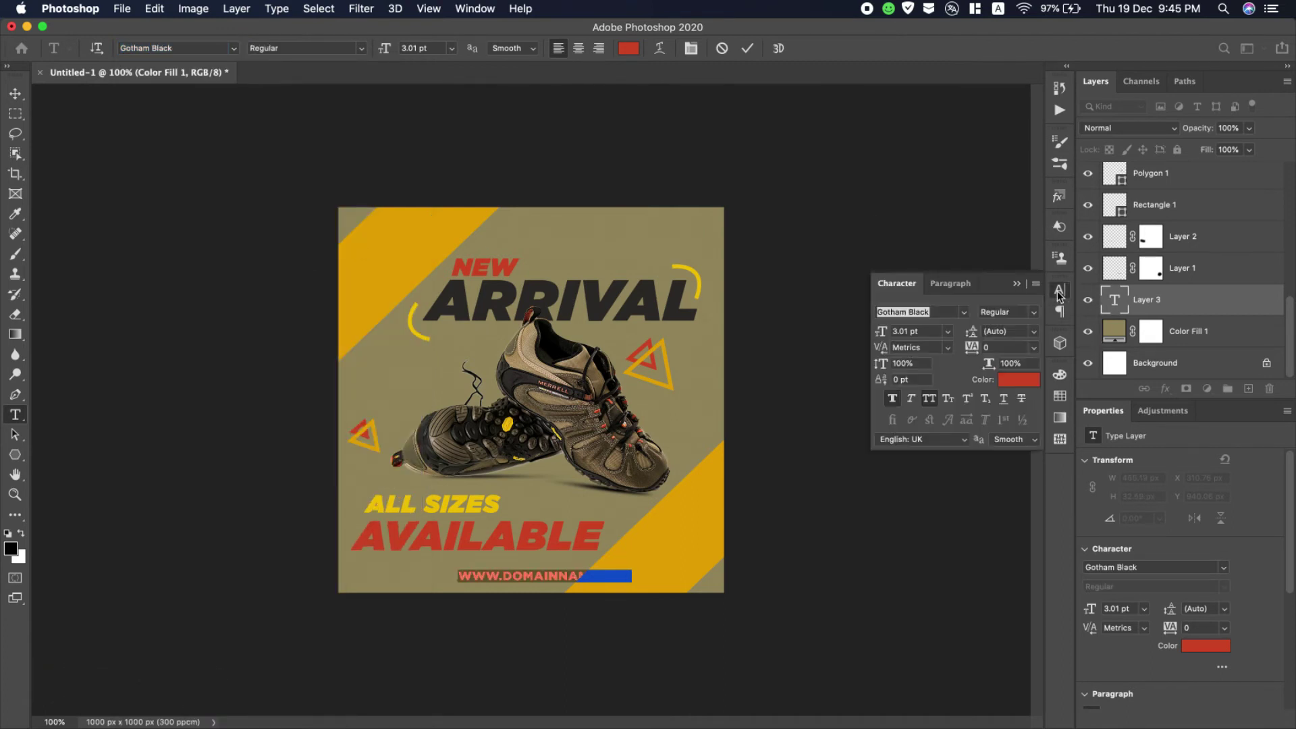
pyautogui.click(891, 399)
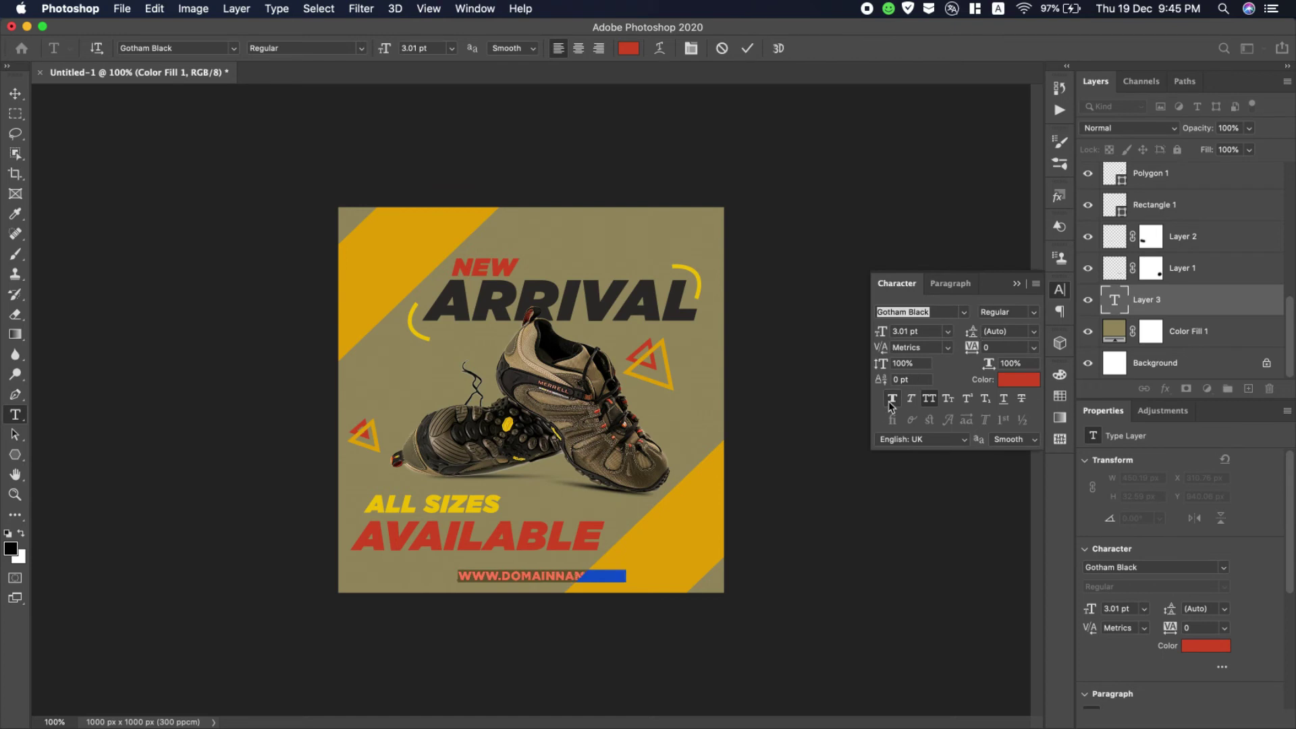
# Try the web address without all caps and with small caps.
pyautogui.click(930, 400)
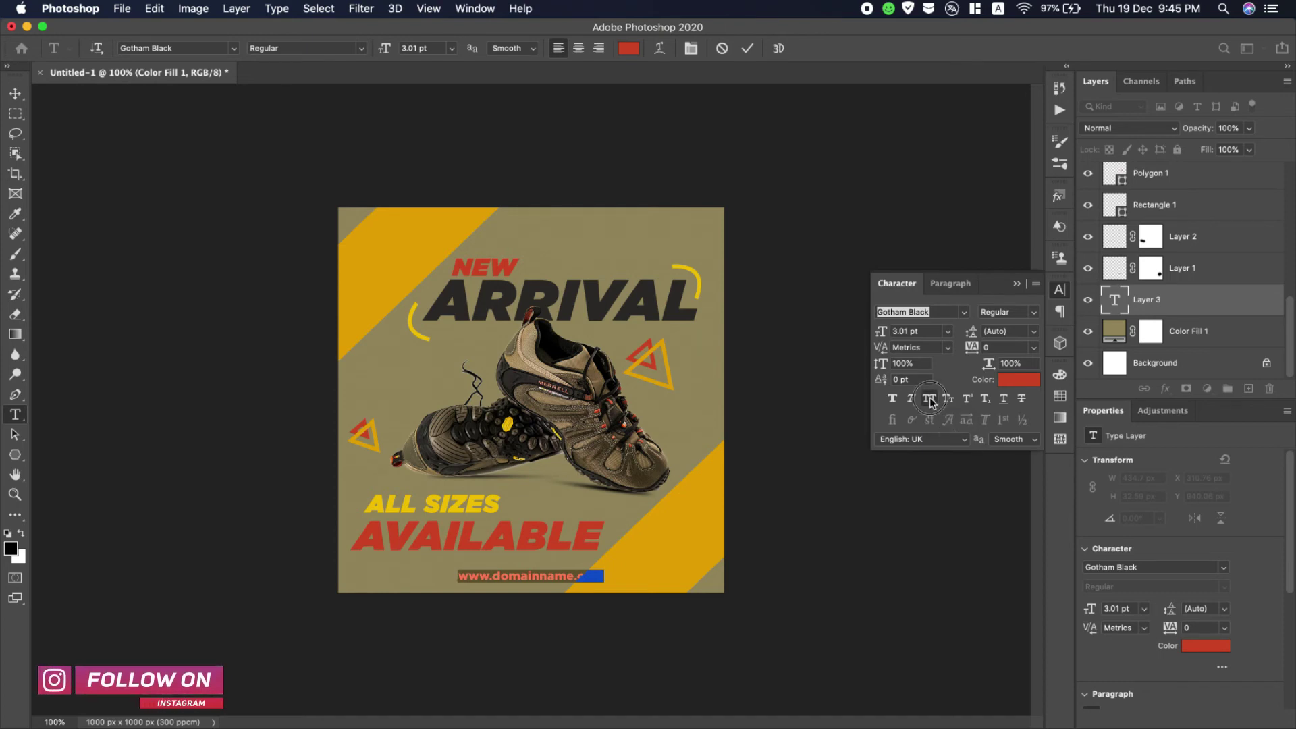
pyautogui.click(947, 399)
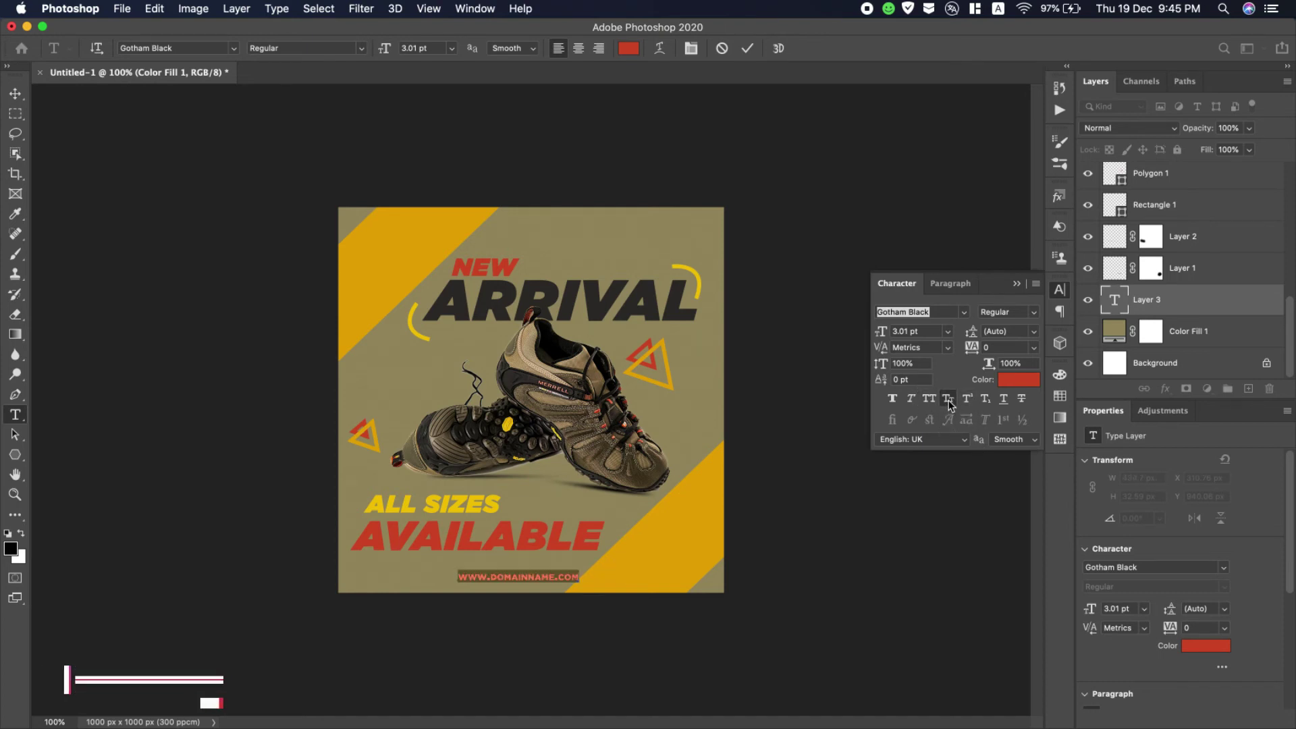
pyautogui.click(947, 402)
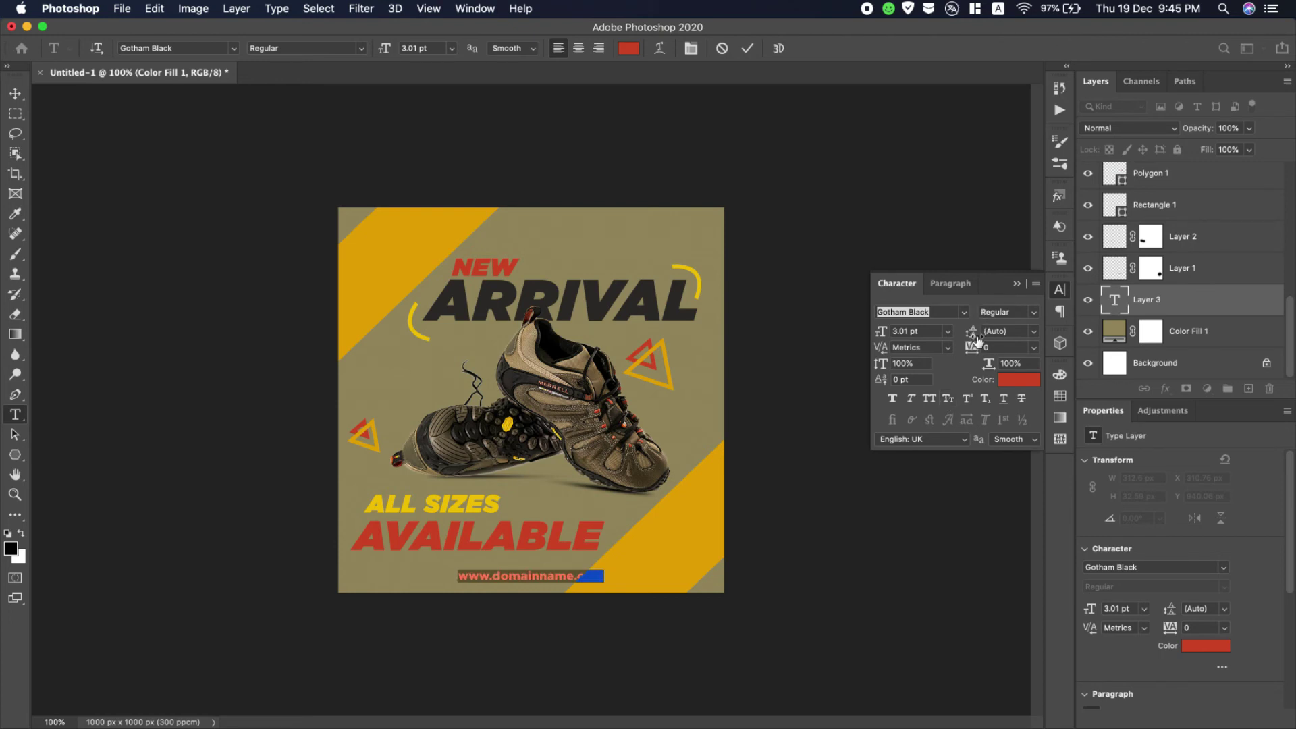
# Set the web address tracking to 400 and apply all caps.
pyautogui.moveTo(974, 348); pyautogui.dragTo(989, 346)
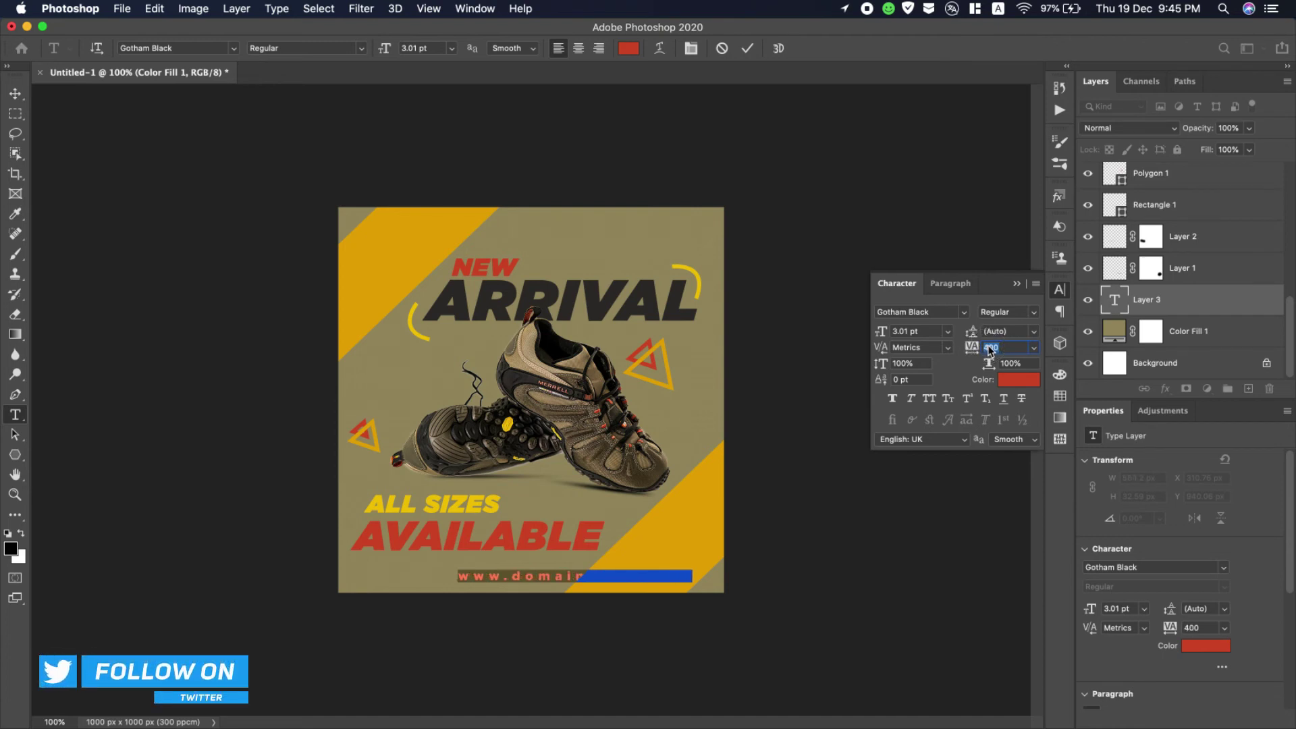
pyautogui.click(929, 399)
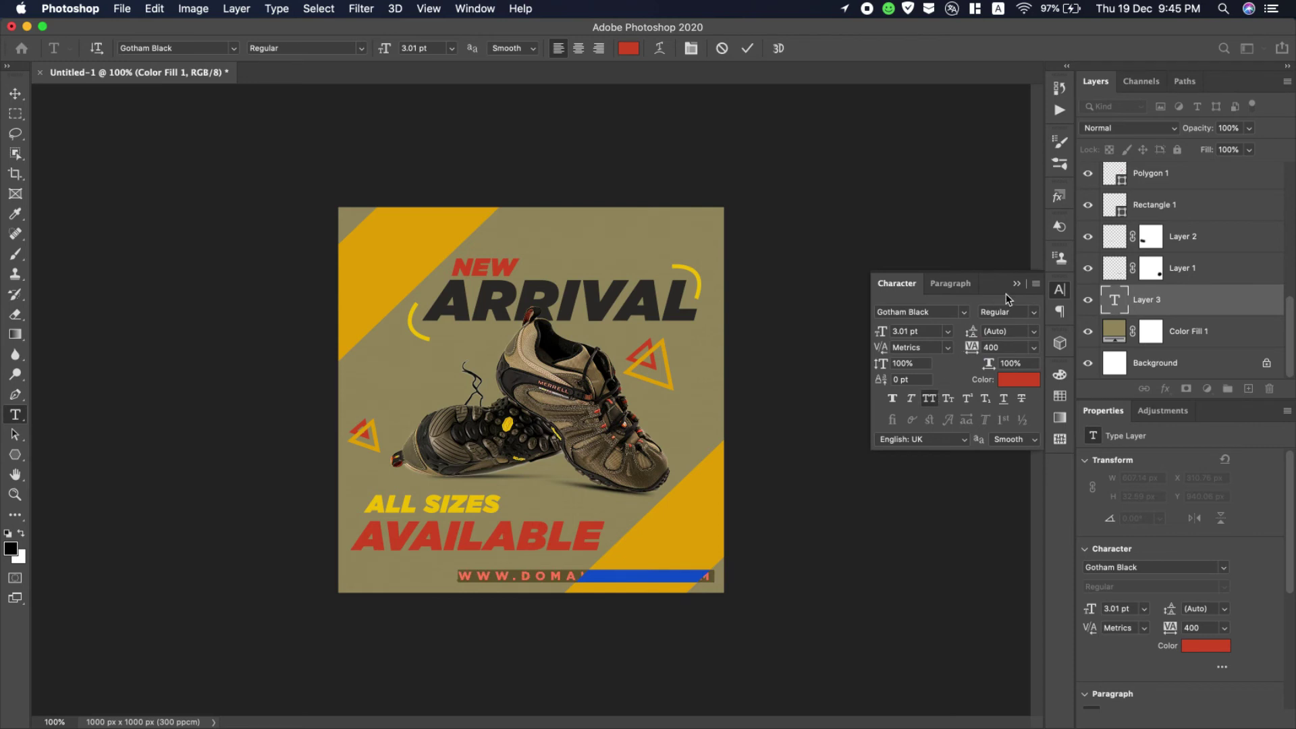
pyautogui.click(1015, 282)
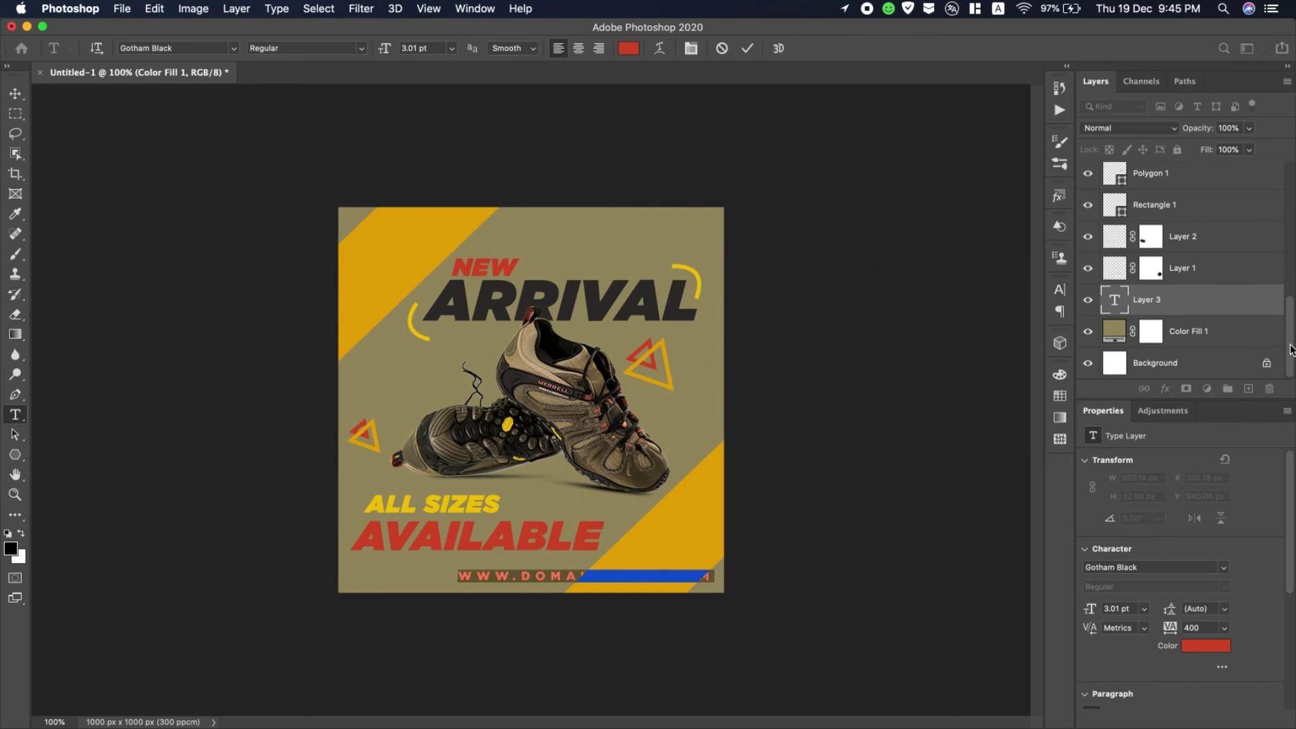
pyautogui.scroll(2, 1290, 349)
pyautogui.moveTo(1215, 362); pyautogui.dragTo(1215, 205)
pyautogui.scroll(2, 1200, 319)
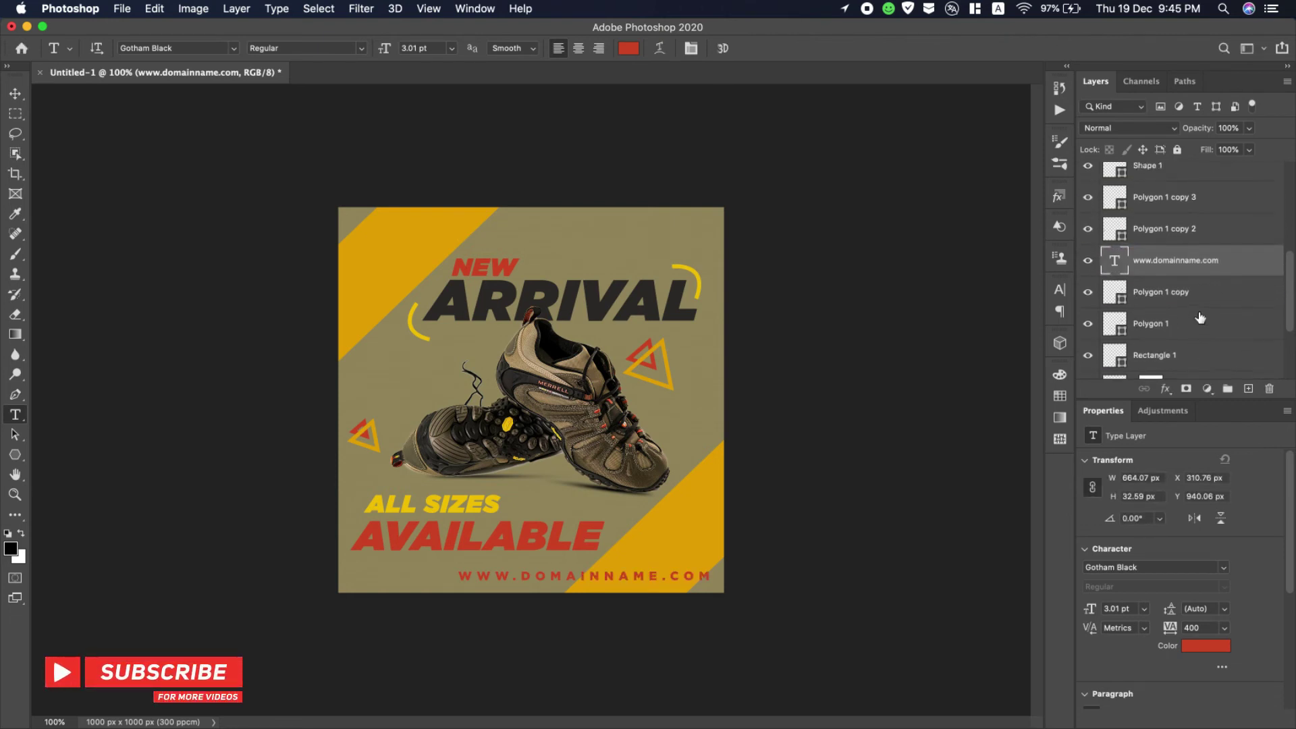
pyautogui.moveTo(1198, 264); pyautogui.dragTo(1193, 182)
pyautogui.scroll(1, 1193, 203)
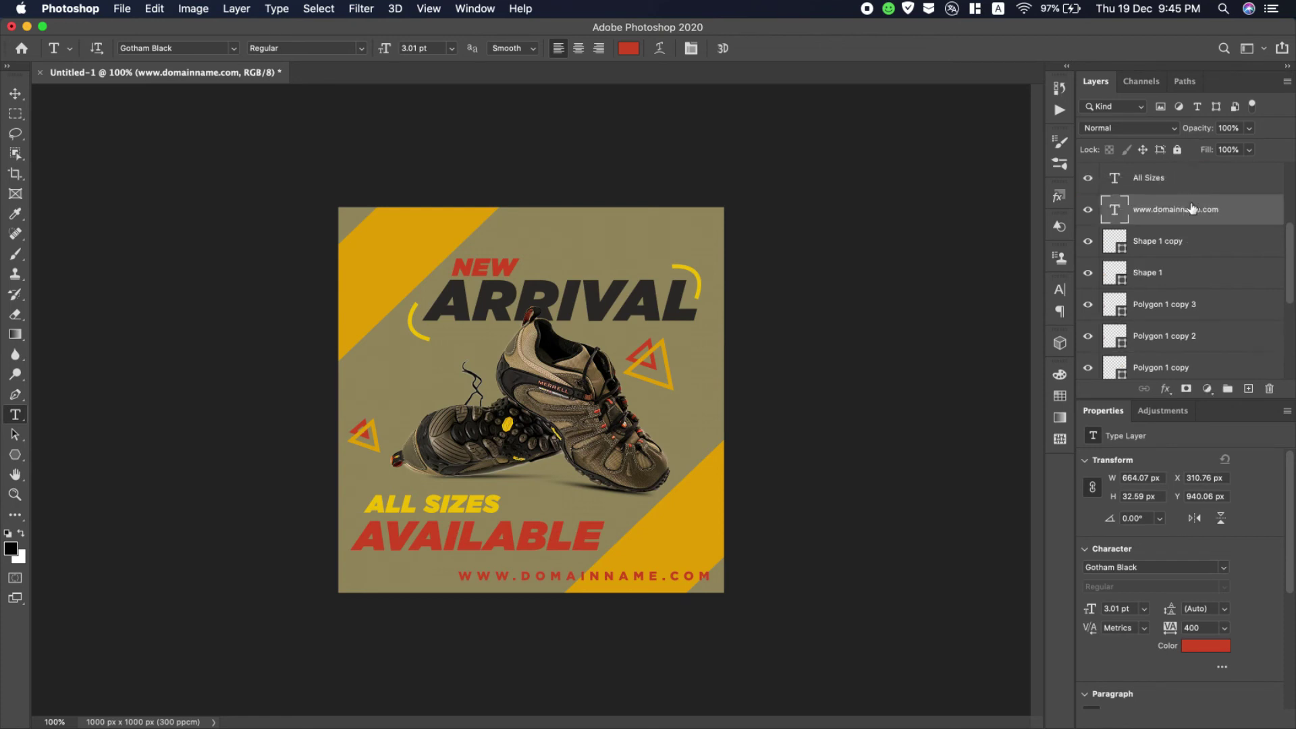
# Recolor the web address text to dark 312d2a sampled from the ARRIVAL headline and shift it slightly right.
pyautogui.doubleClick(1110, 215)
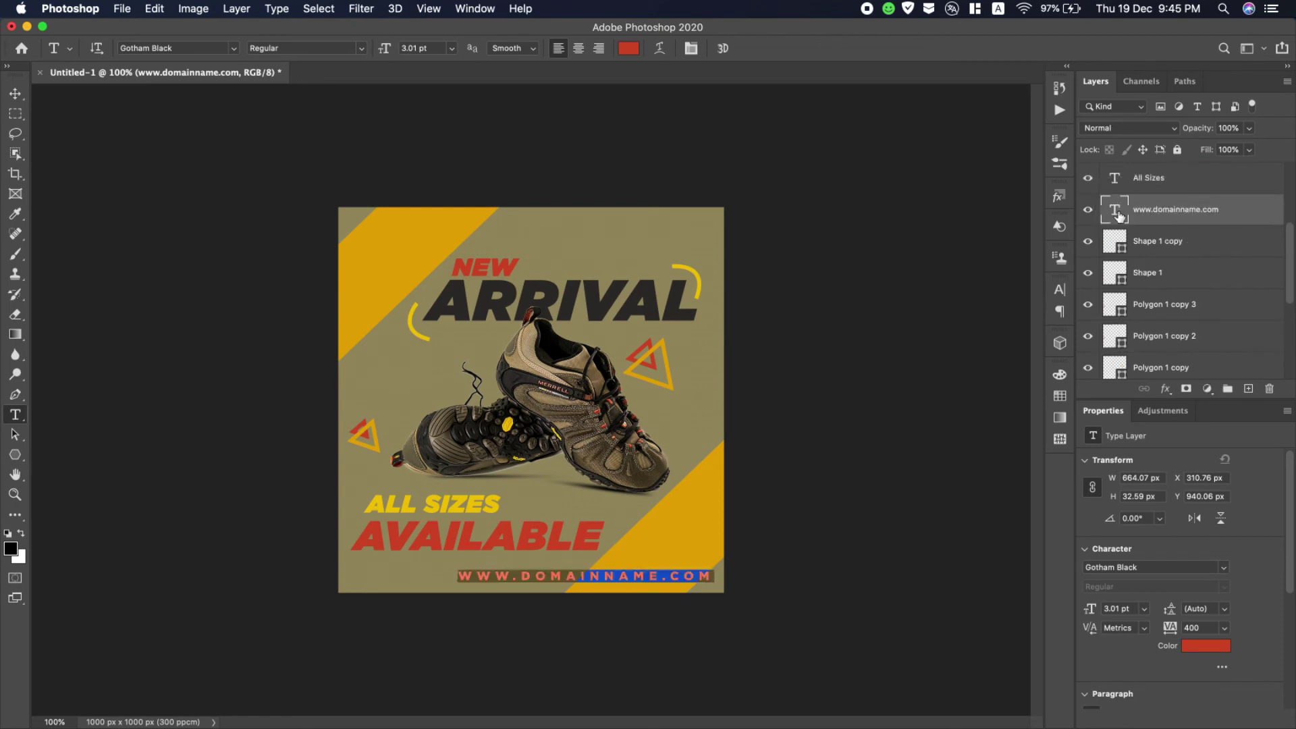
pyautogui.click(628, 49)
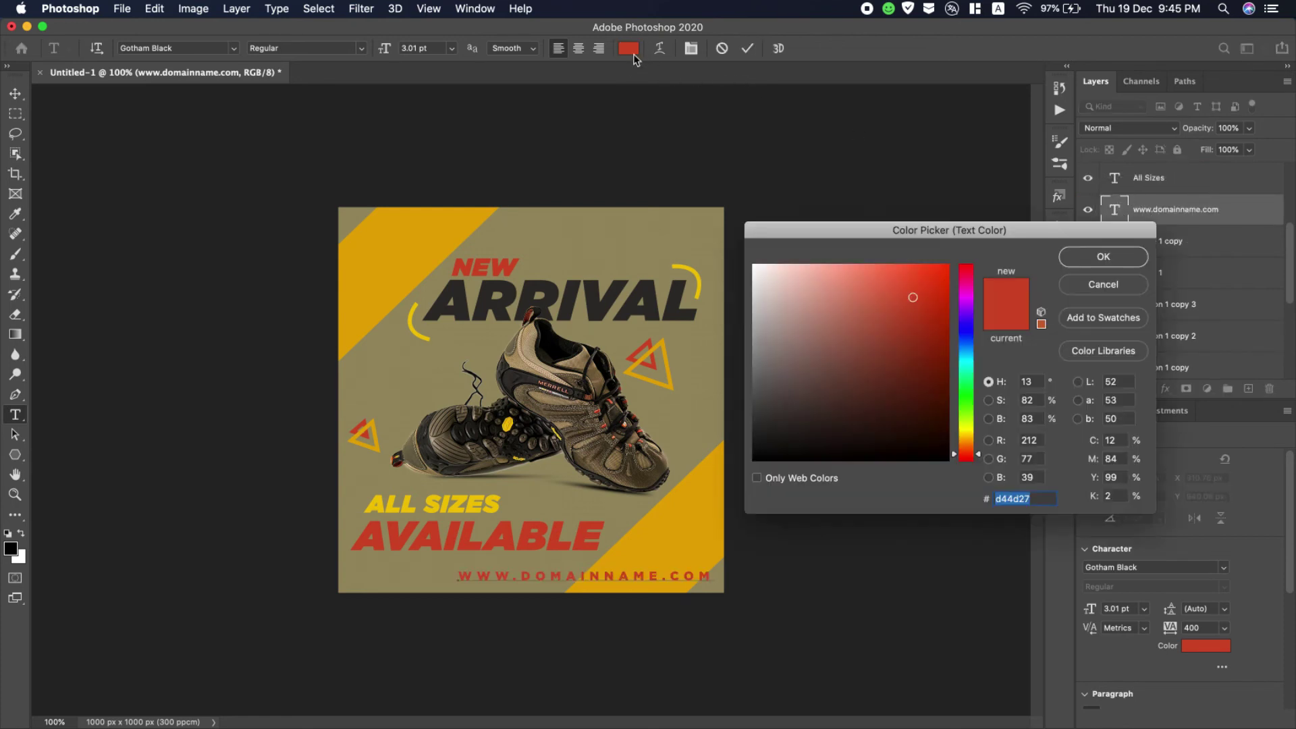
pyautogui.click(510, 307)
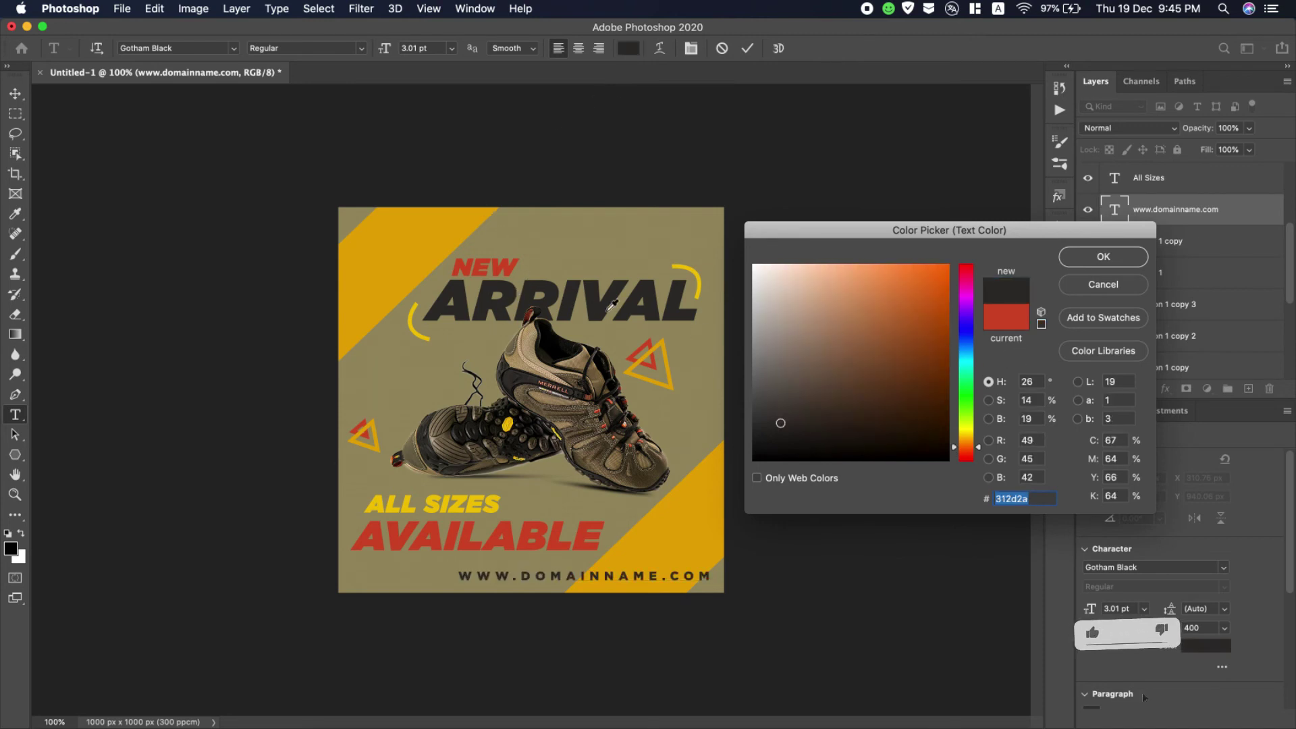
pyautogui.click(1118, 255)
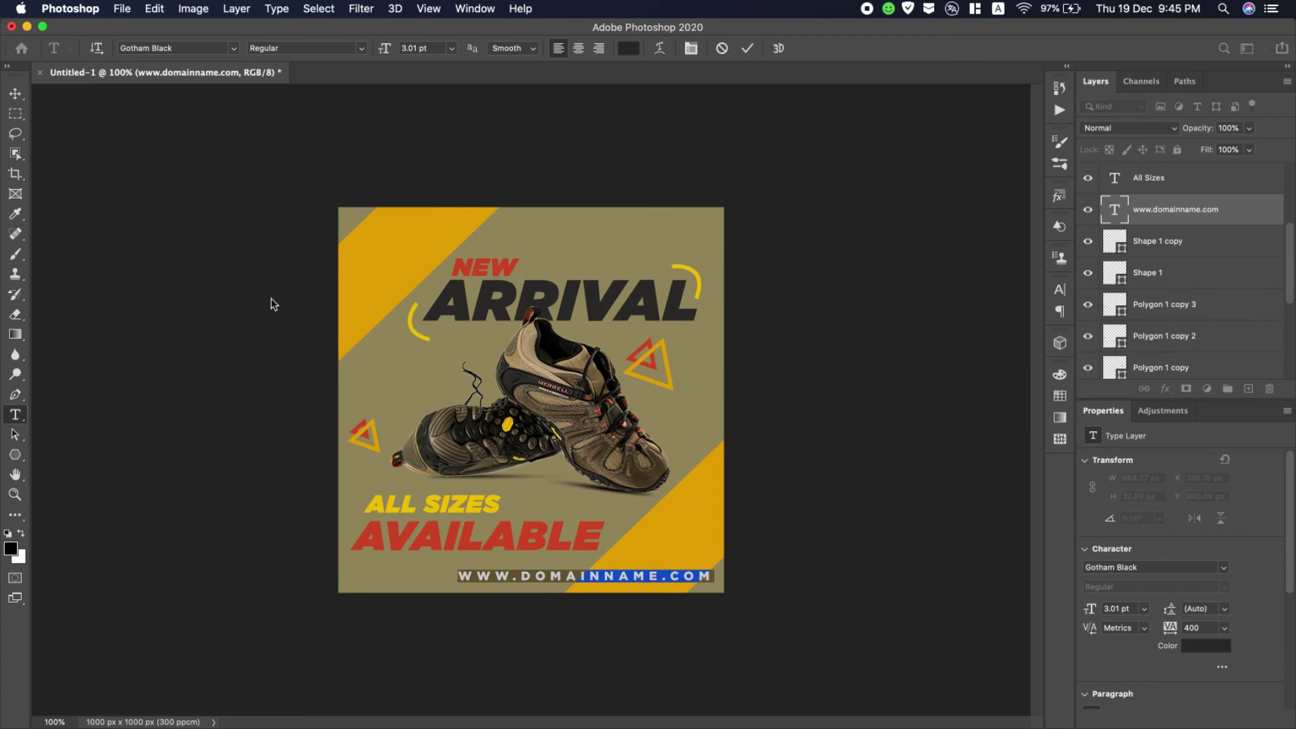
pyautogui.click(21, 94)
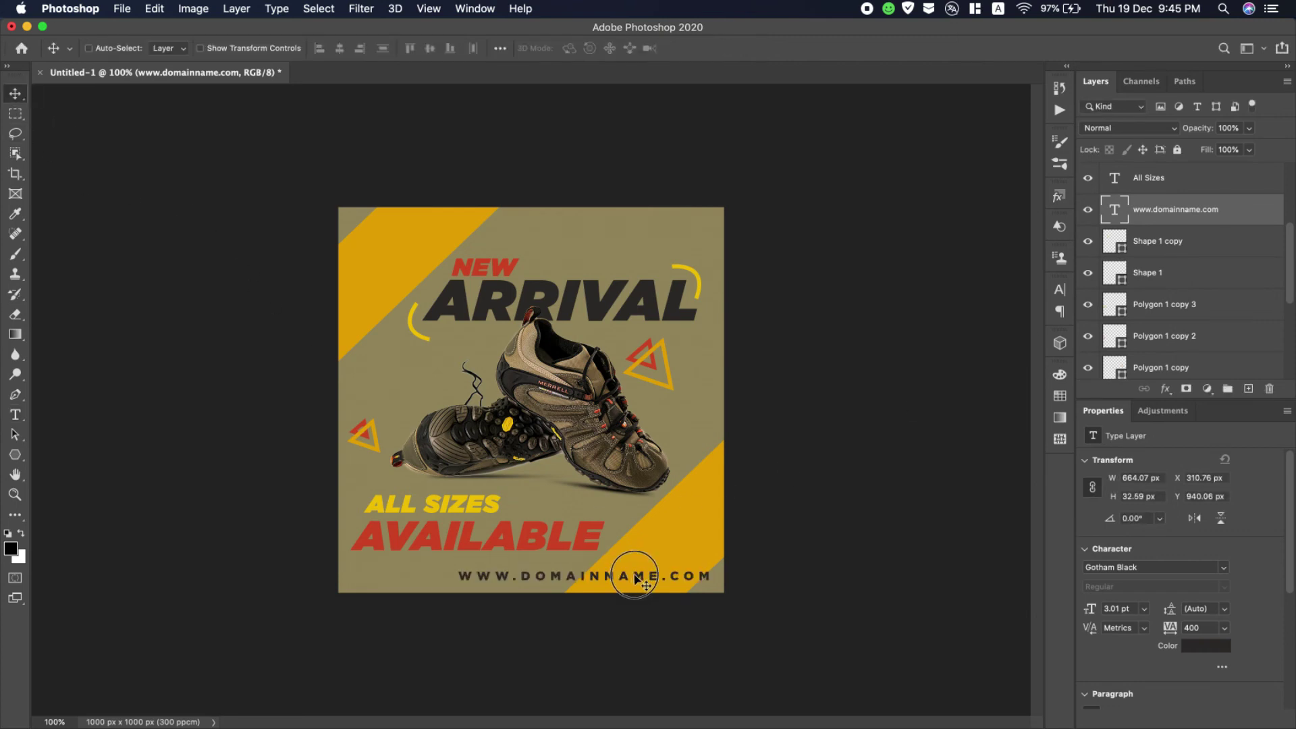
pyautogui.moveTo(632, 574); pyautogui.dragTo(638, 576)
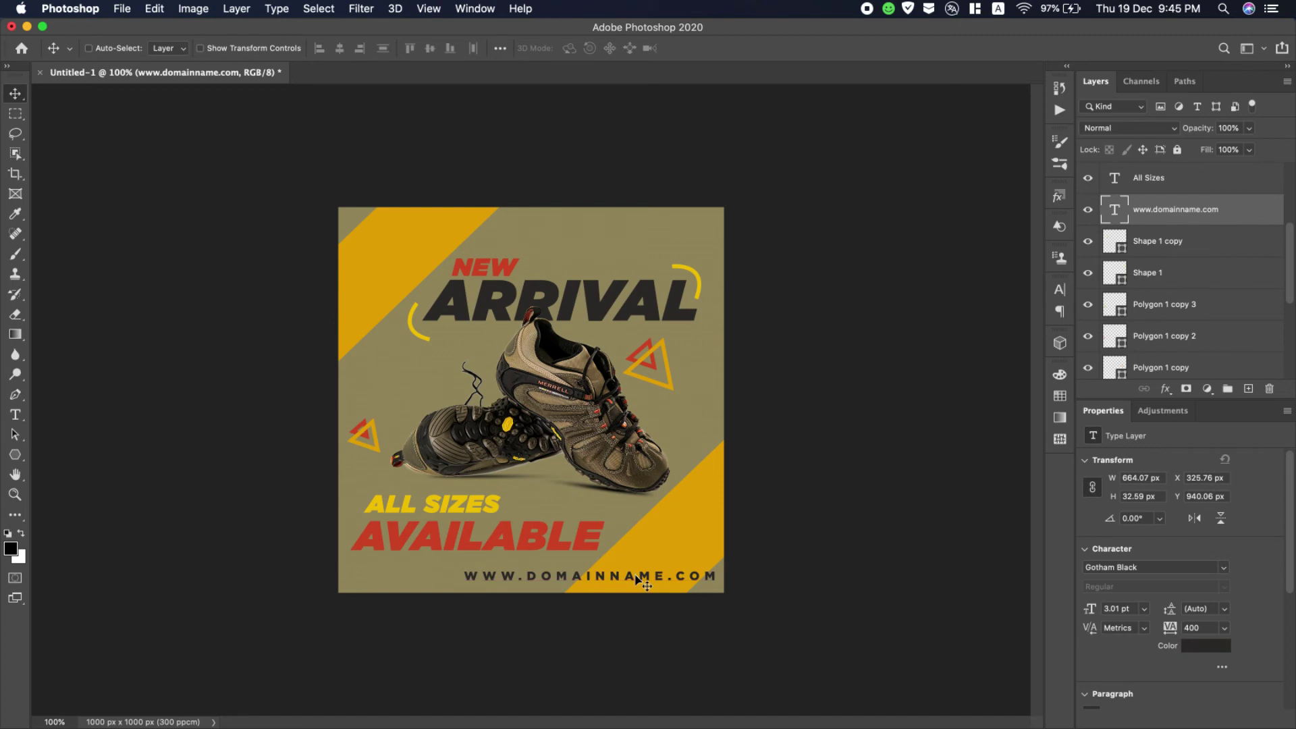
# Reduce the web address text to 2 pt and move it toward the poster's lower right corner.
pyautogui.doubleClick(1114, 210)
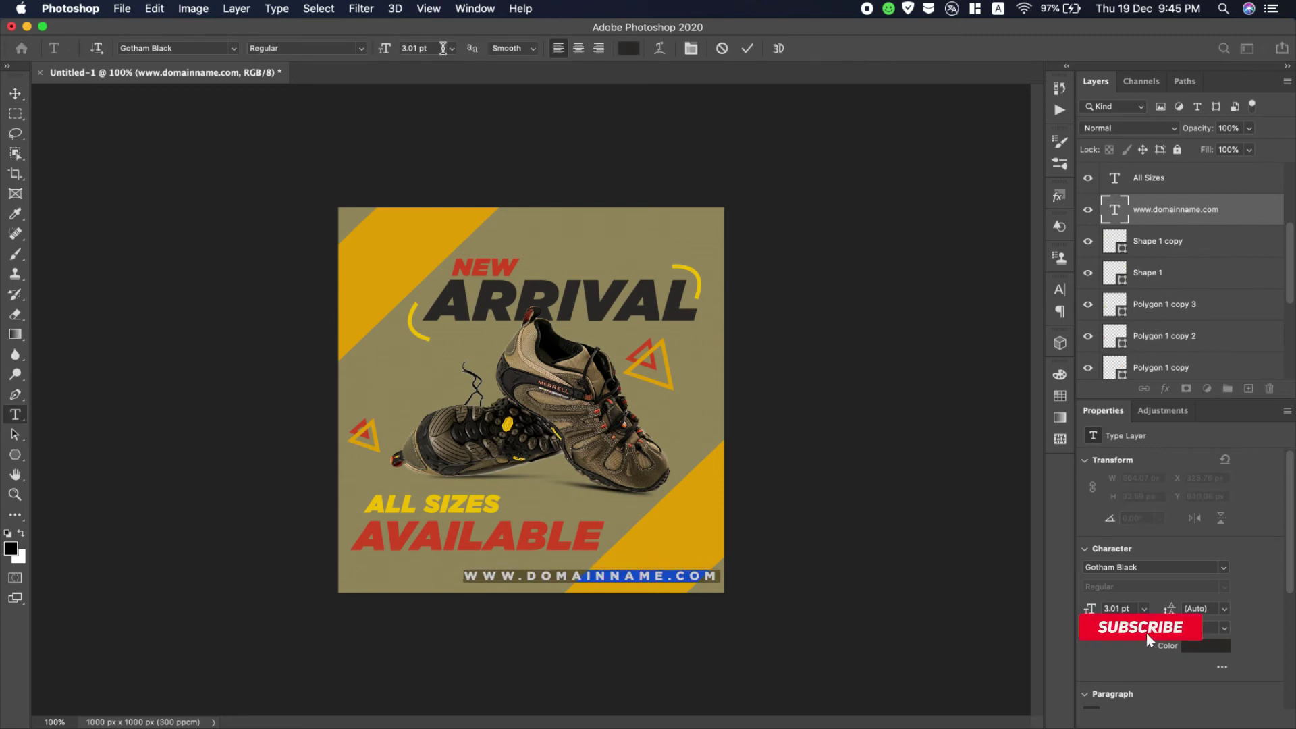
pyautogui.click(415, 47)
pyautogui.write('1')
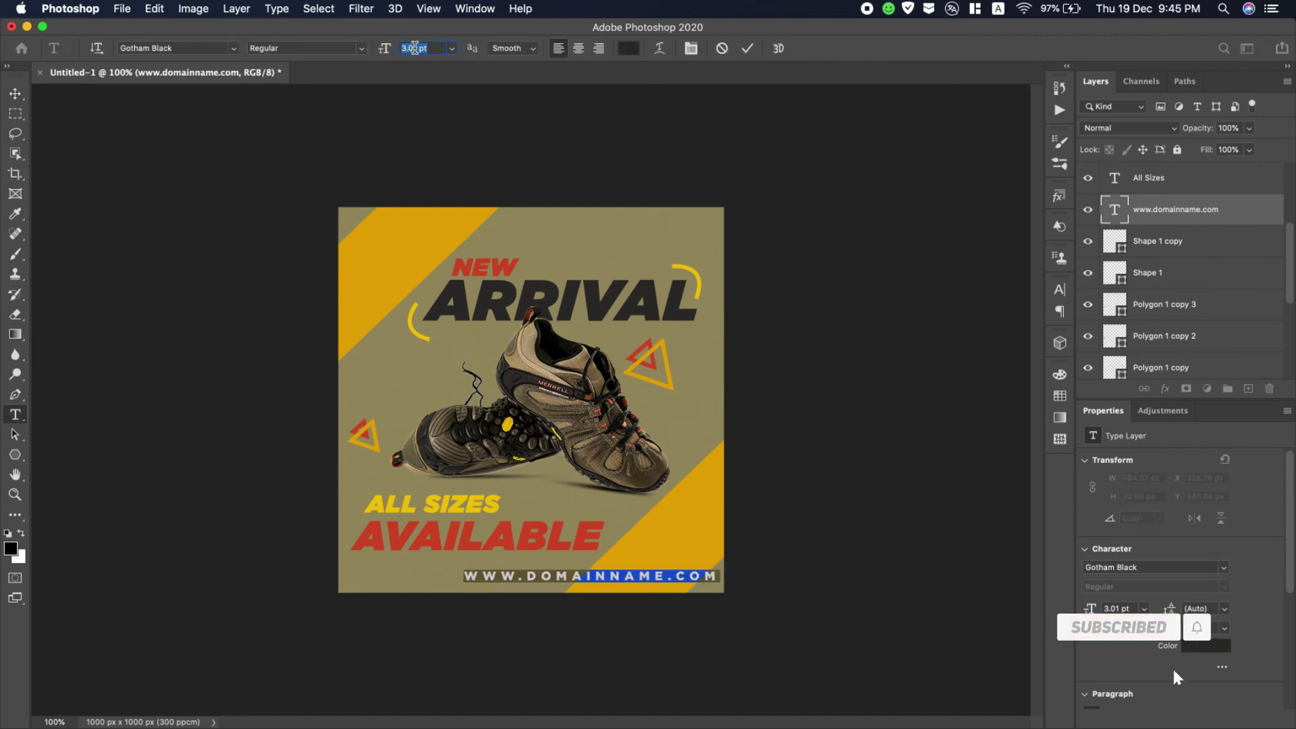
pyautogui.press('Return')
pyautogui.write('2')
pyautogui.press('Return')
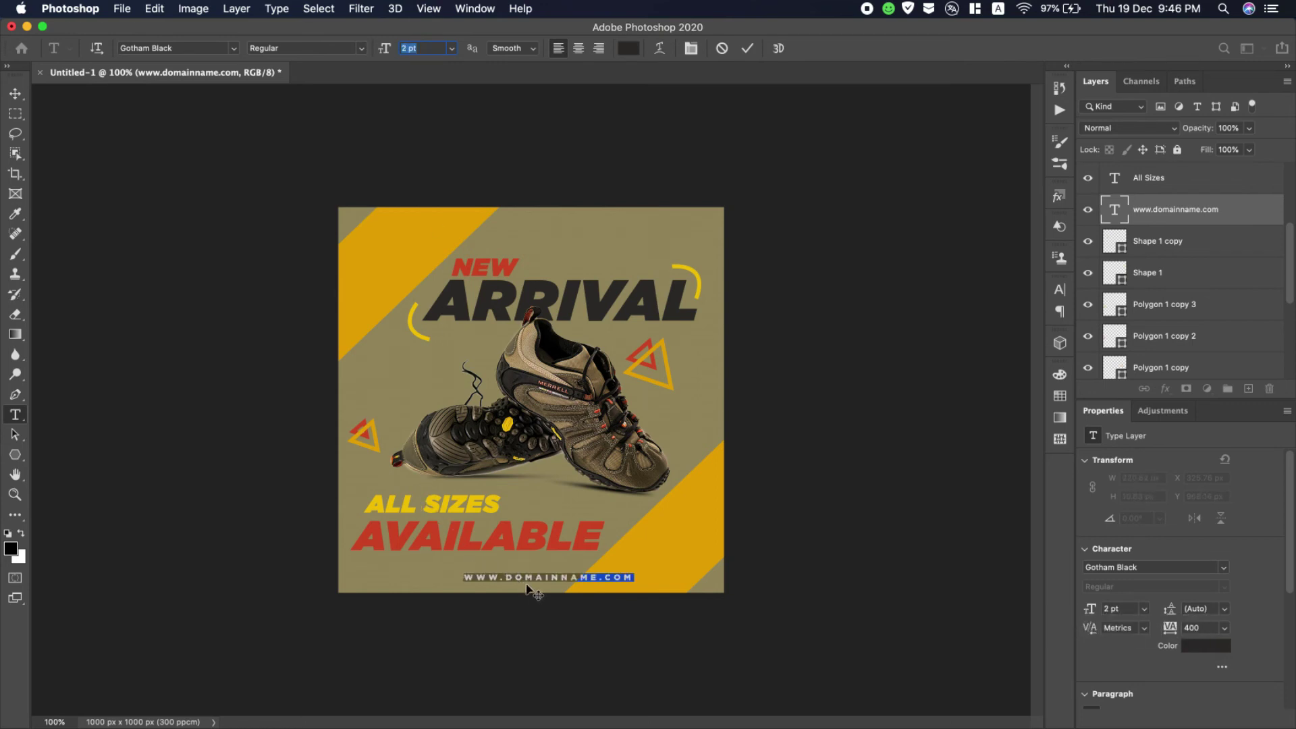
pyautogui.moveTo(529, 589); pyautogui.dragTo(613, 591)
pyautogui.click(746, 48)
pyautogui.press('v')
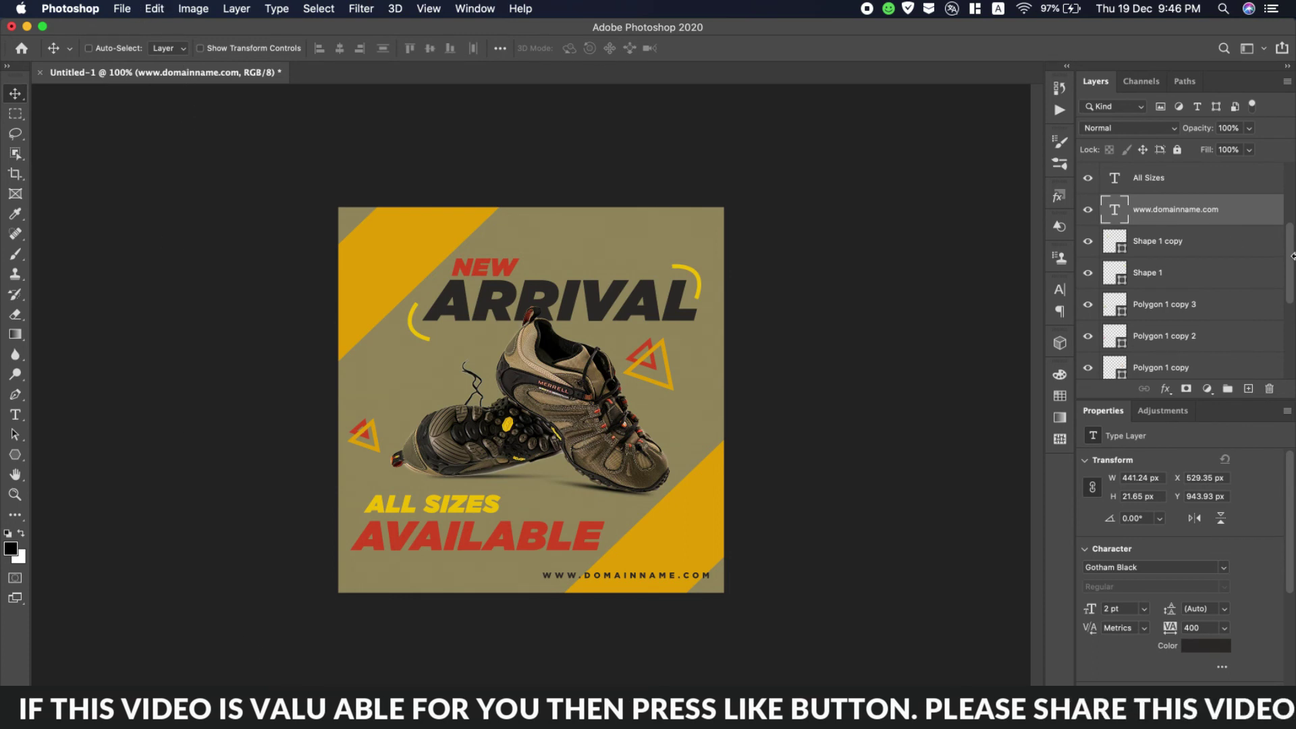
# Place the new-balance clip-art PNG as an embedded layer above Shoes, scaled to about 3.80% in the poster's upper left corner.
pyautogui.scroll(5, 1159, 295)
pyautogui.click(1175, 191)
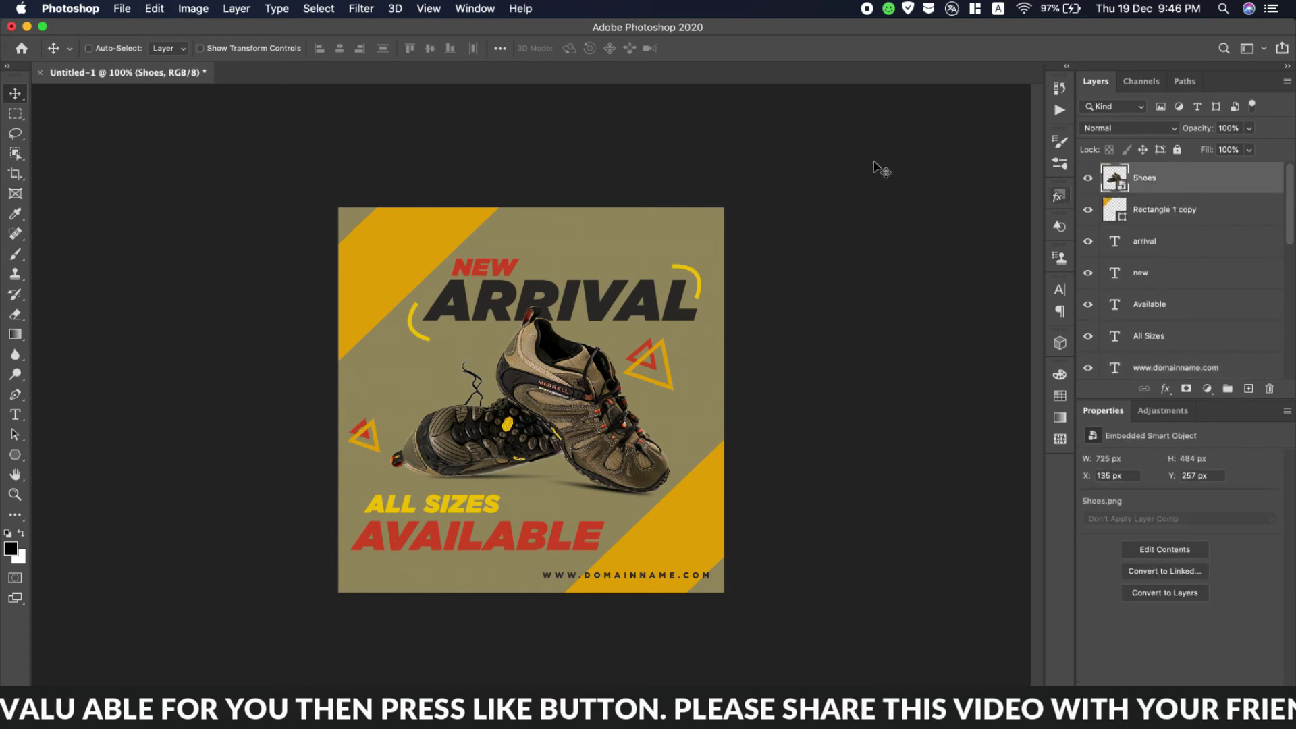
pyautogui.click(121, 9)
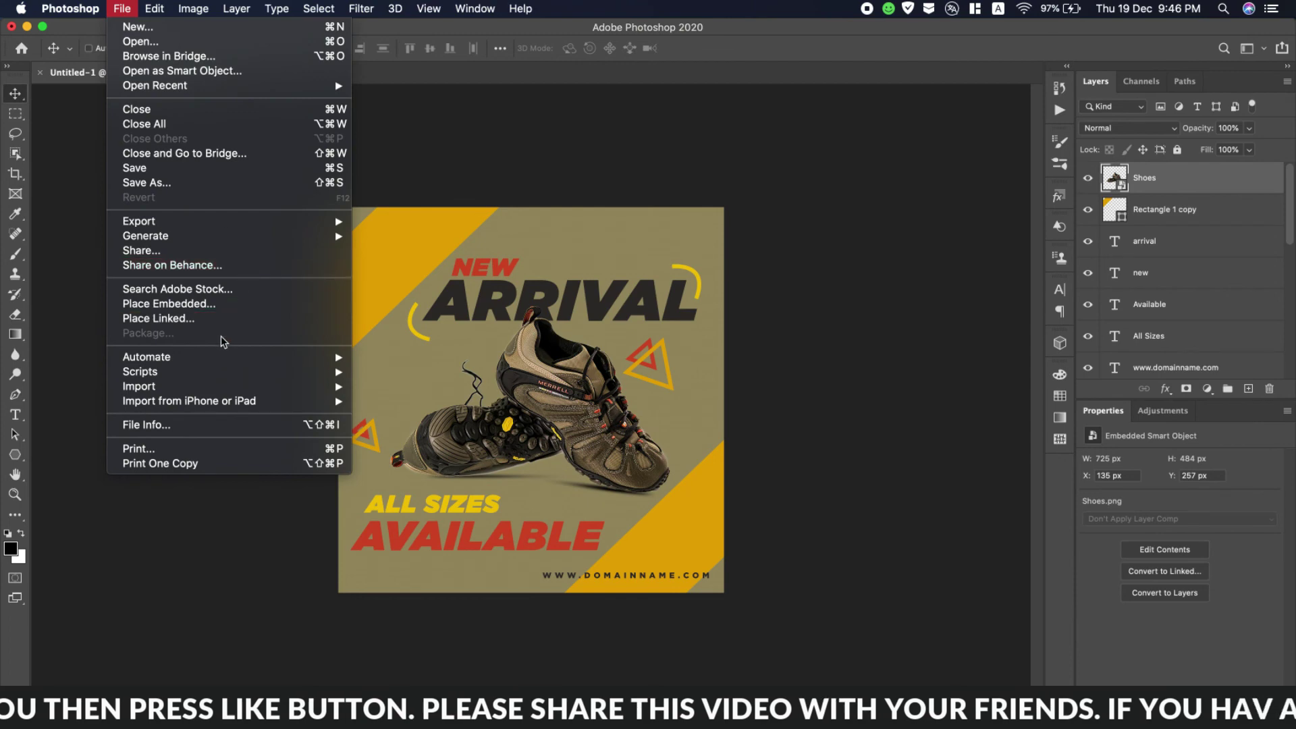
pyautogui.click(241, 307)
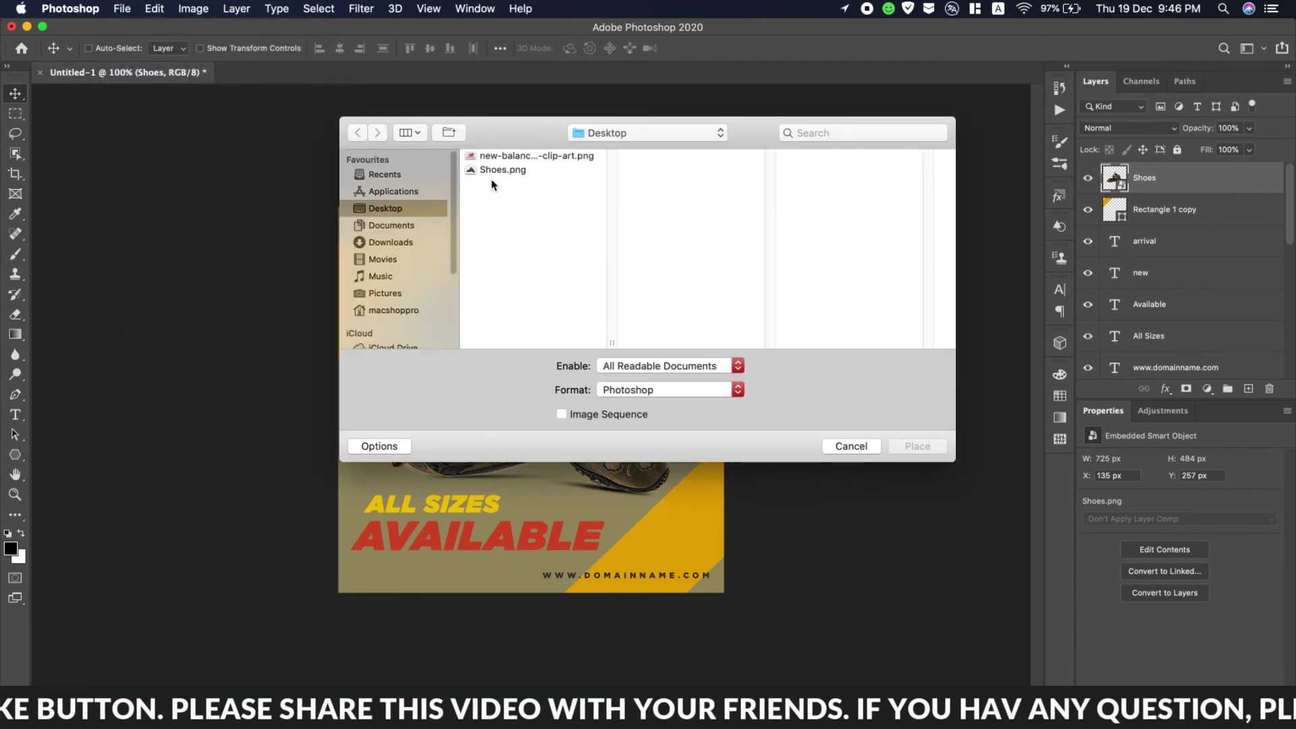
pyautogui.doubleClick(500, 155)
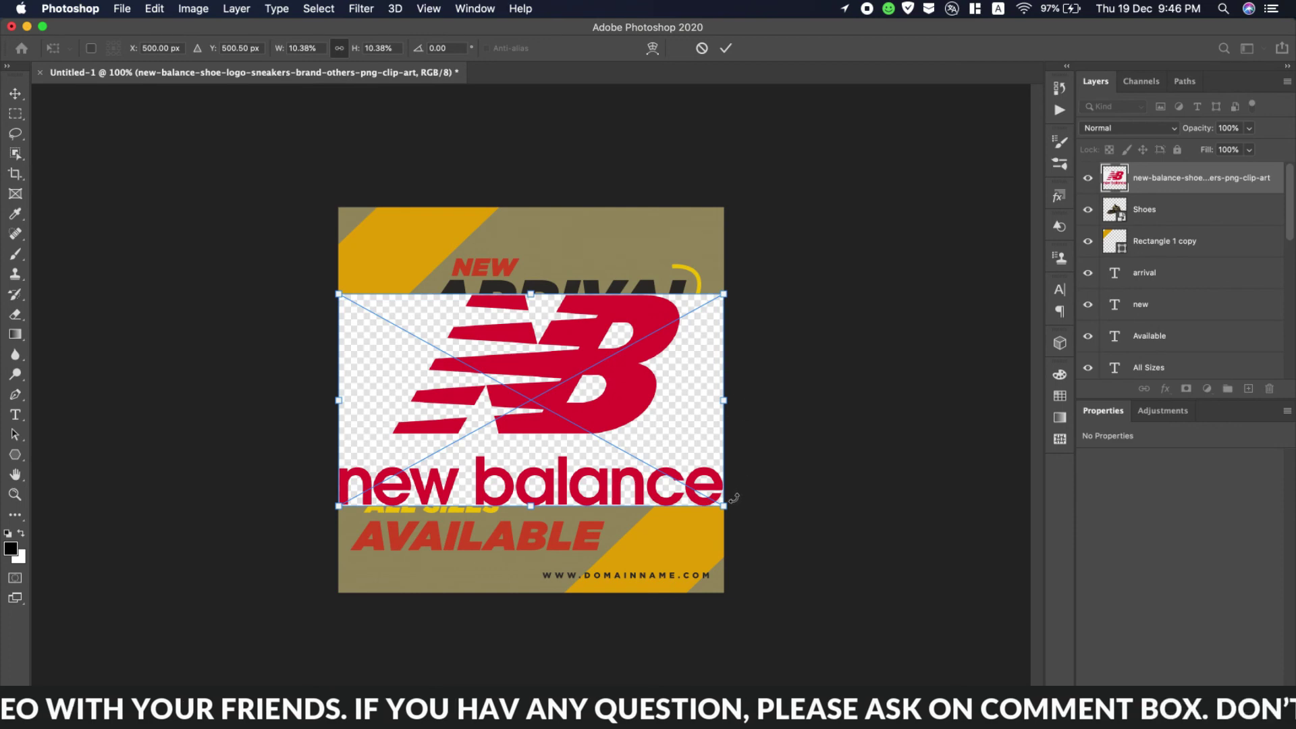
pyautogui.moveTo(725, 507); pyautogui.dragTo(446, 258)
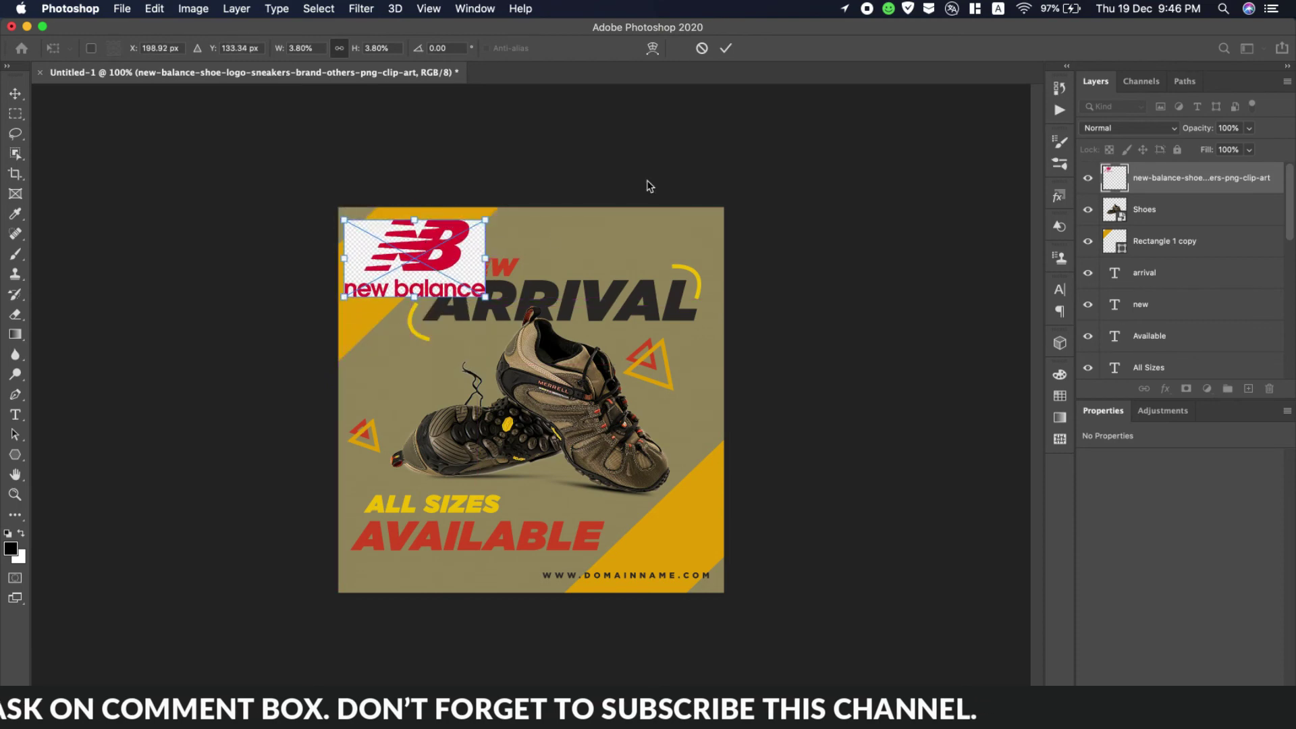
pyautogui.click(726, 49)
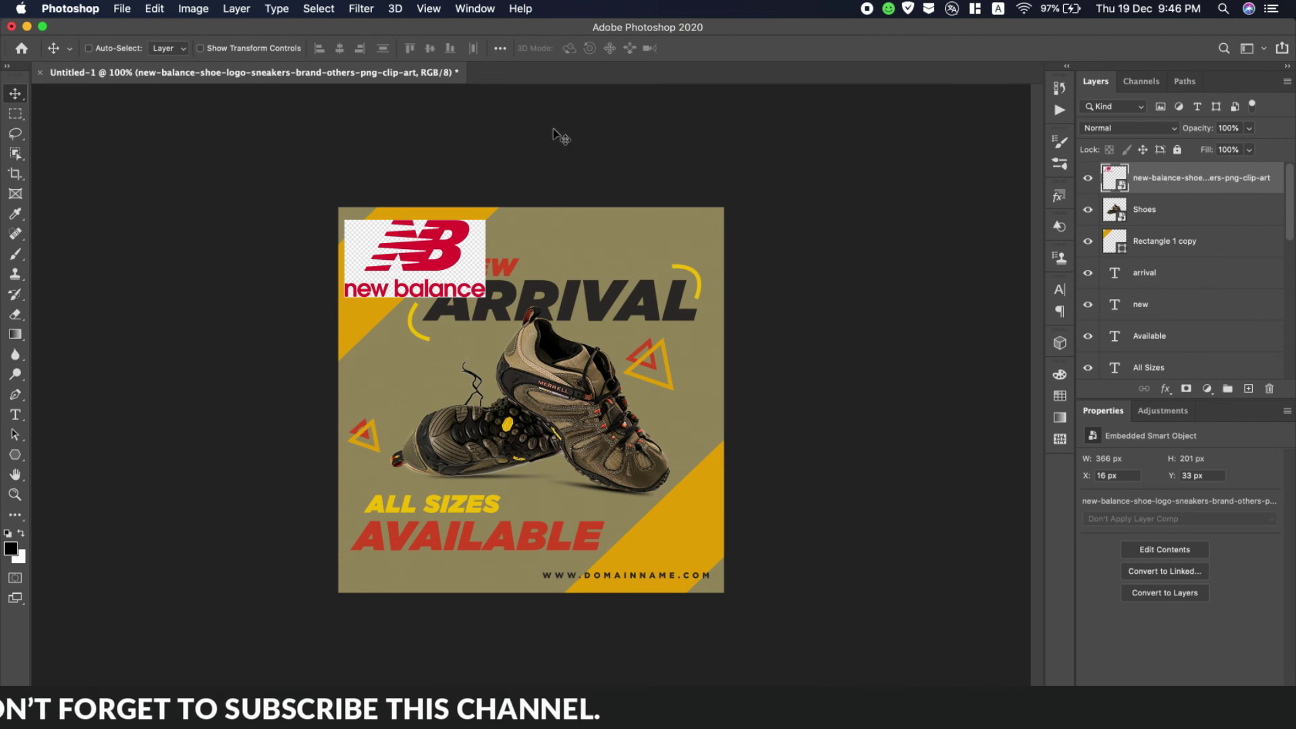
# Select the logo's red with Color Range at fuzziness 54 and mask out the checkered background.
pyautogui.click(320, 8)
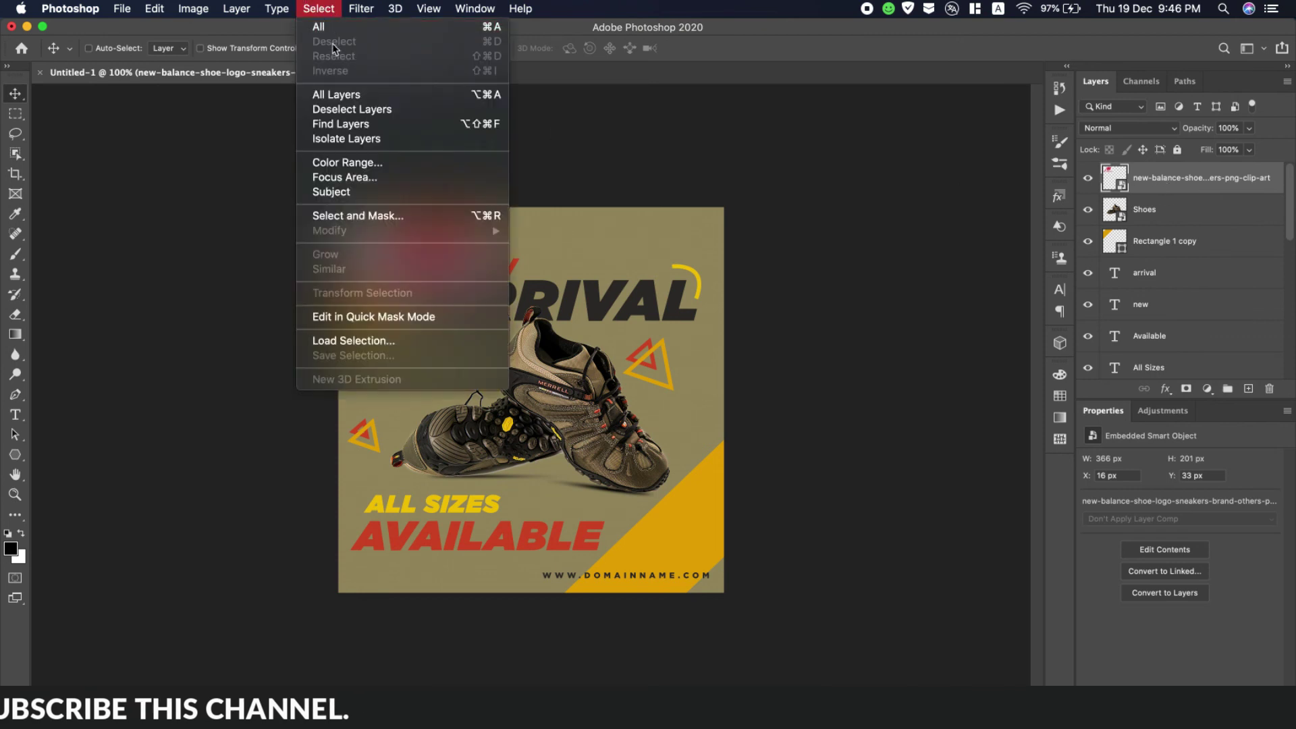
pyautogui.click(375, 164)
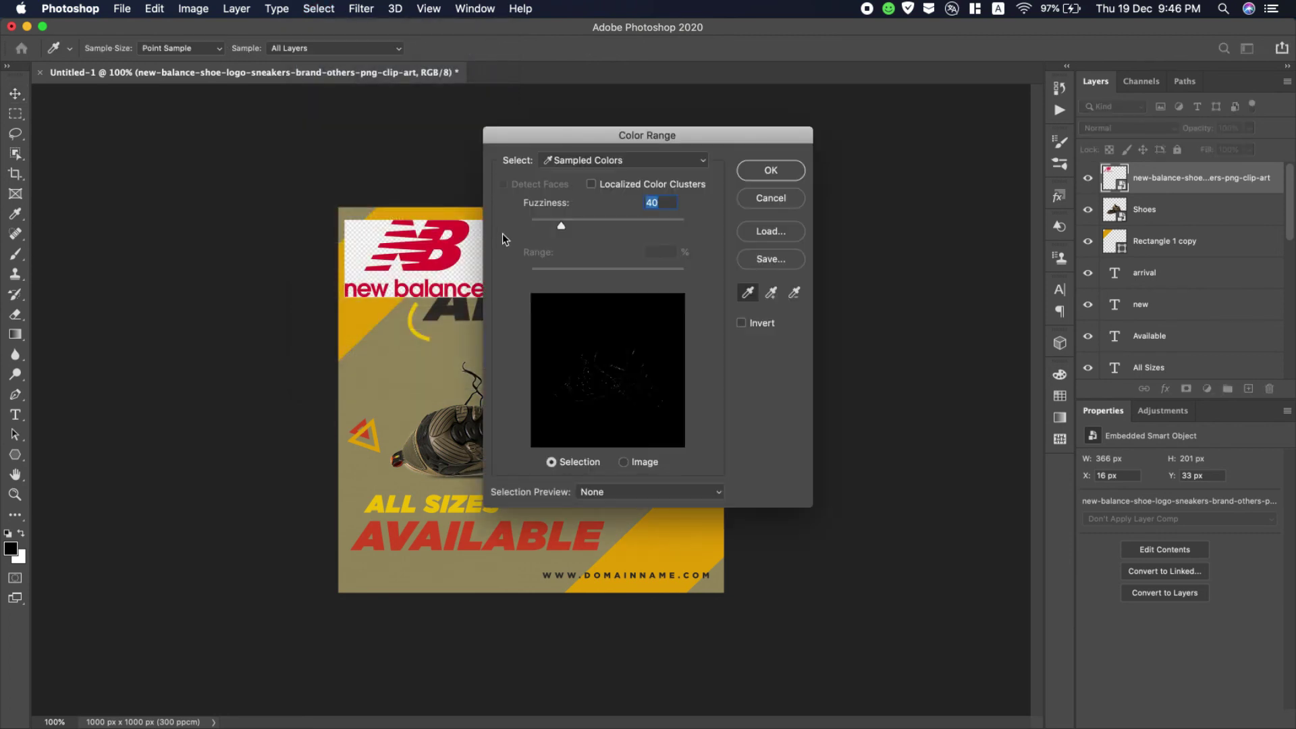
pyautogui.moveTo(561, 229); pyautogui.dragTo(552, 231)
pyautogui.click(456, 252)
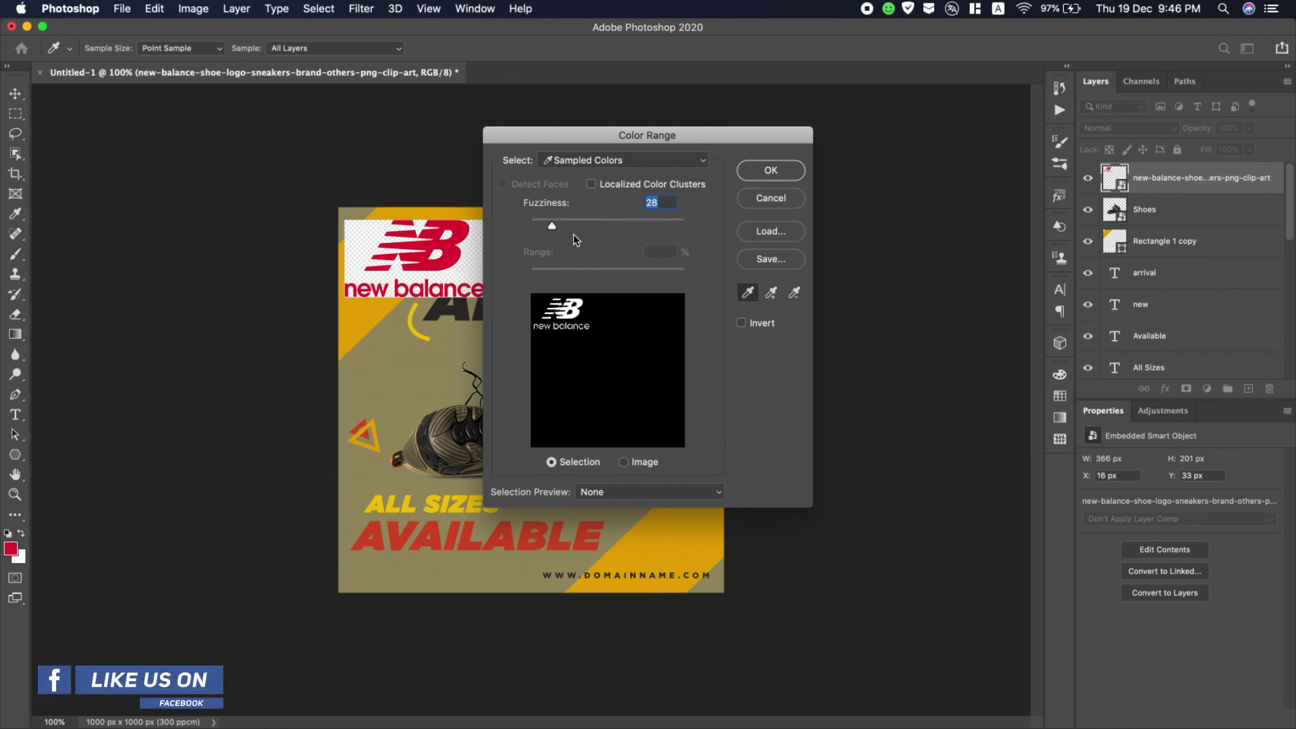
pyautogui.moveTo(560, 231); pyautogui.dragTo(572, 229)
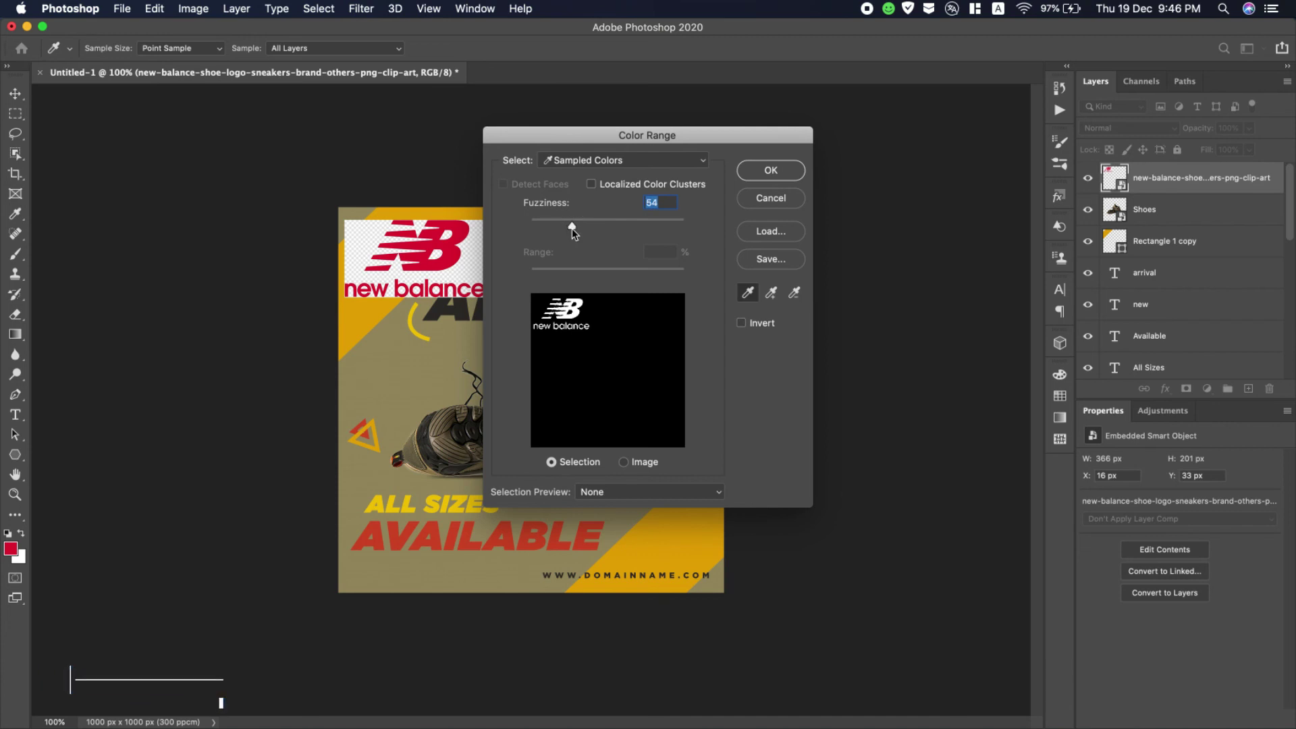
pyautogui.click(765, 176)
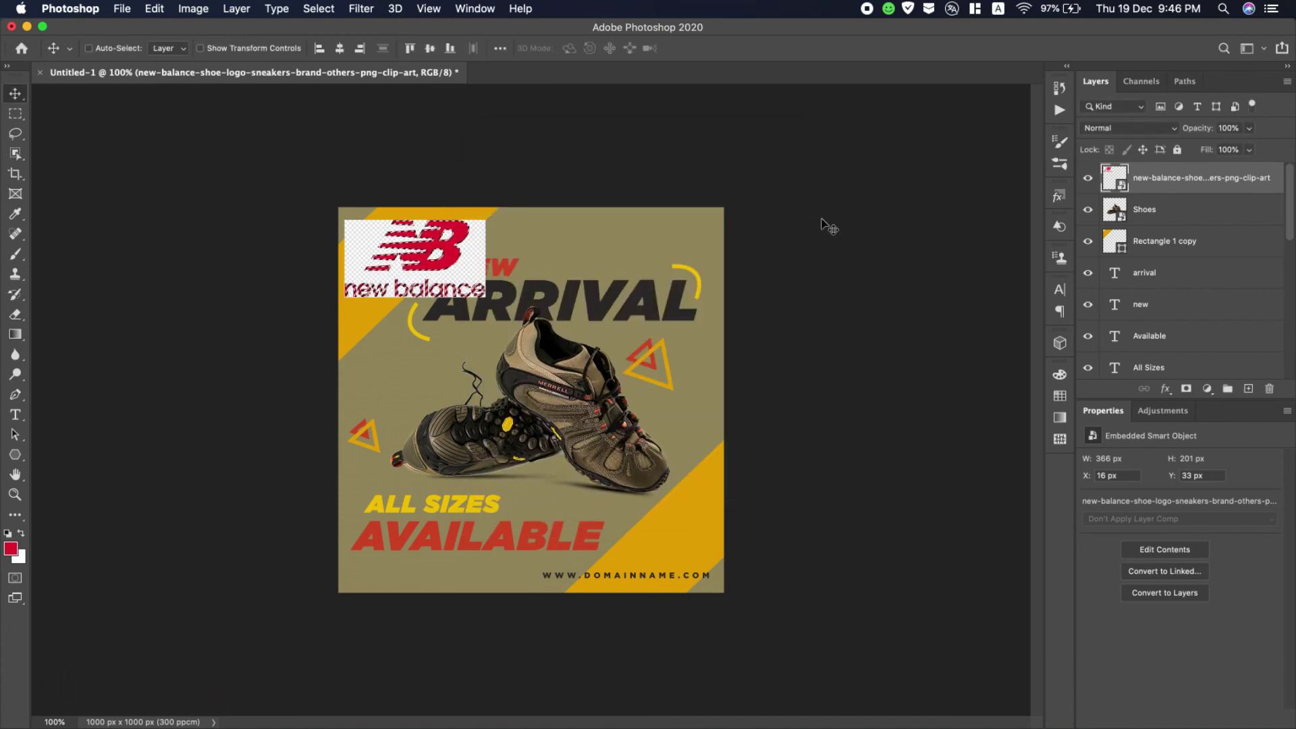
pyautogui.click(1185, 390)
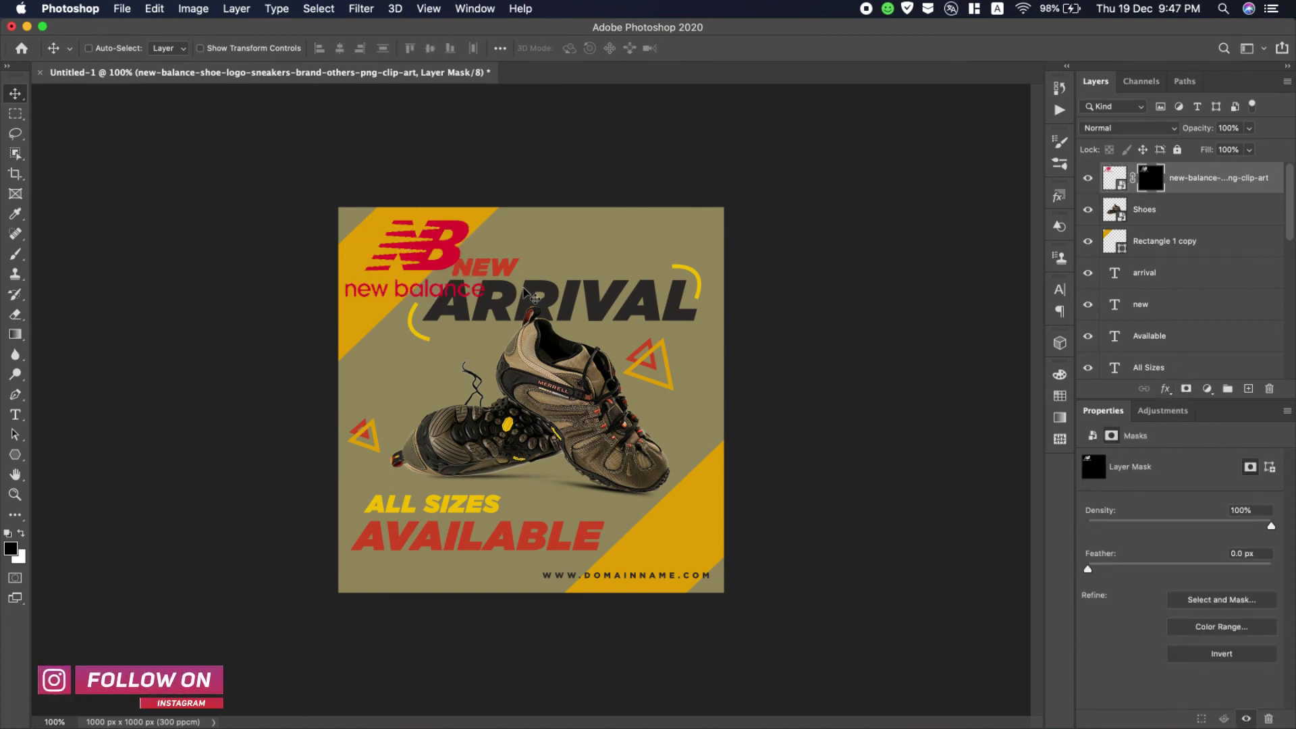
pyautogui.press('super+a')
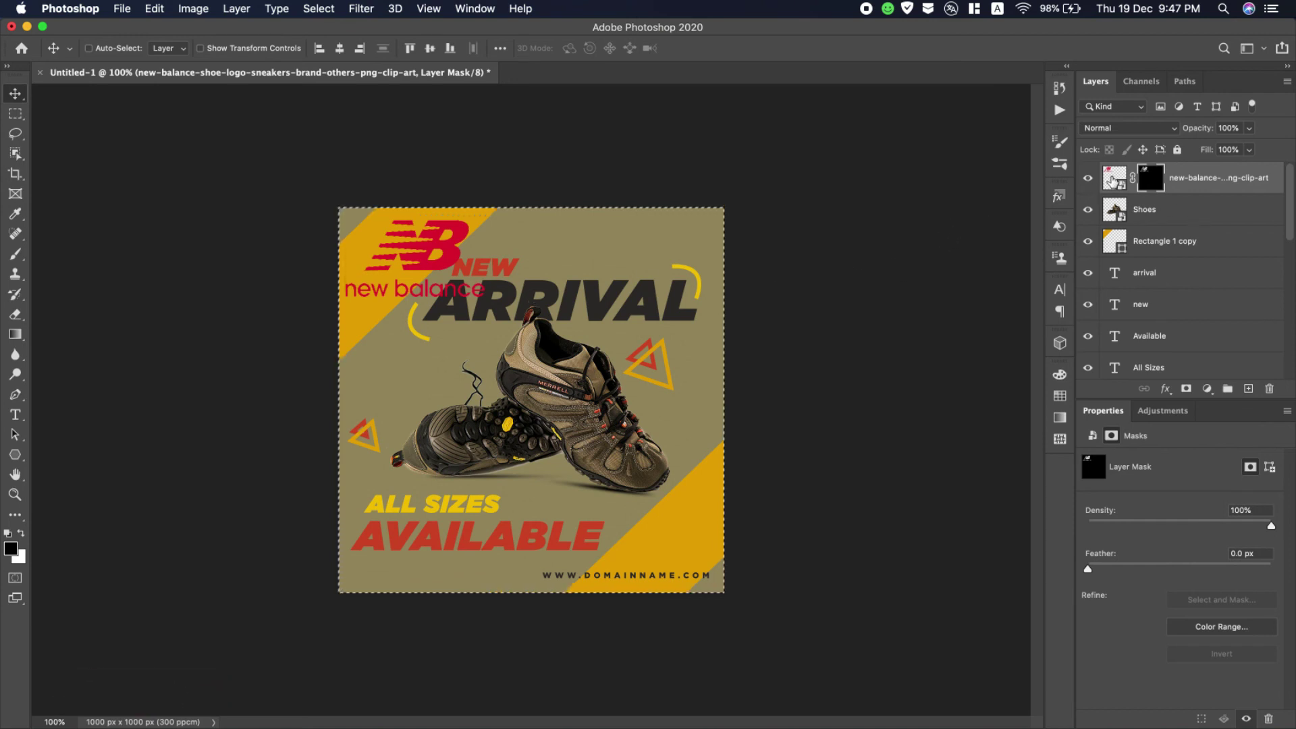
pyautogui.click(1114, 178)
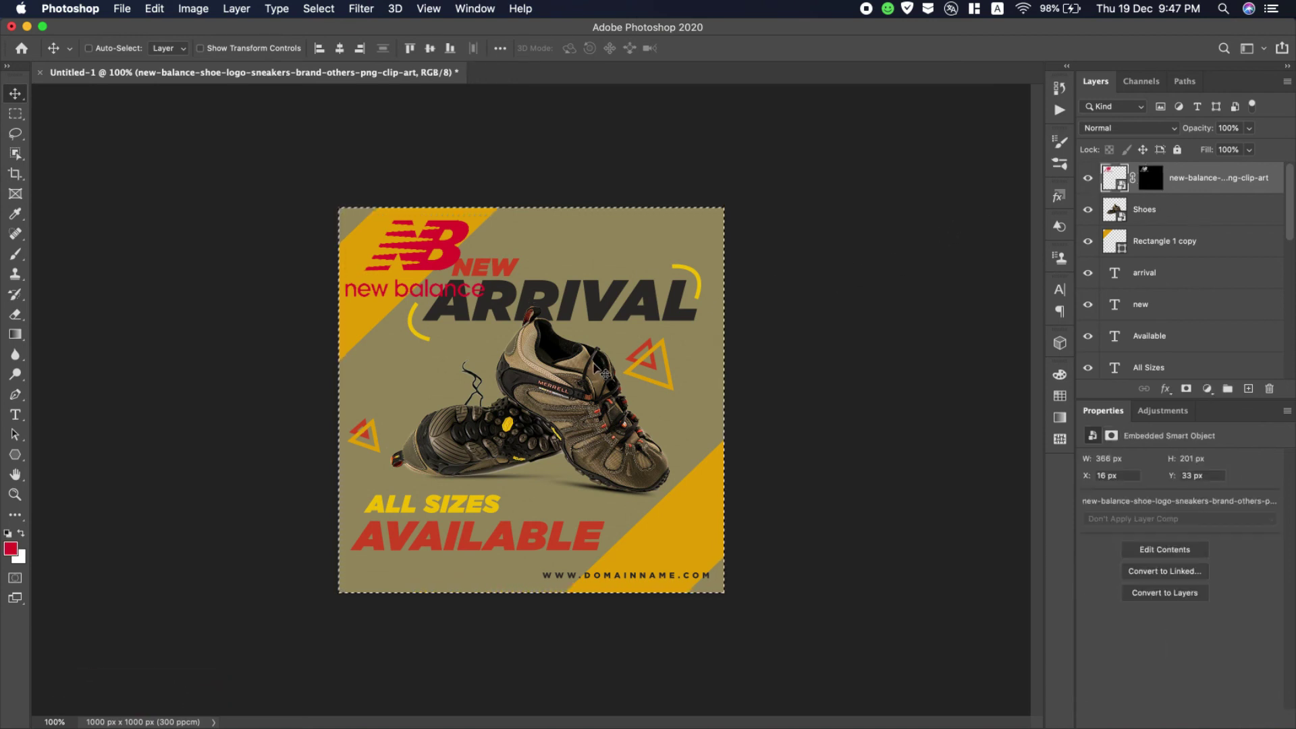
pyautogui.press('super+d')
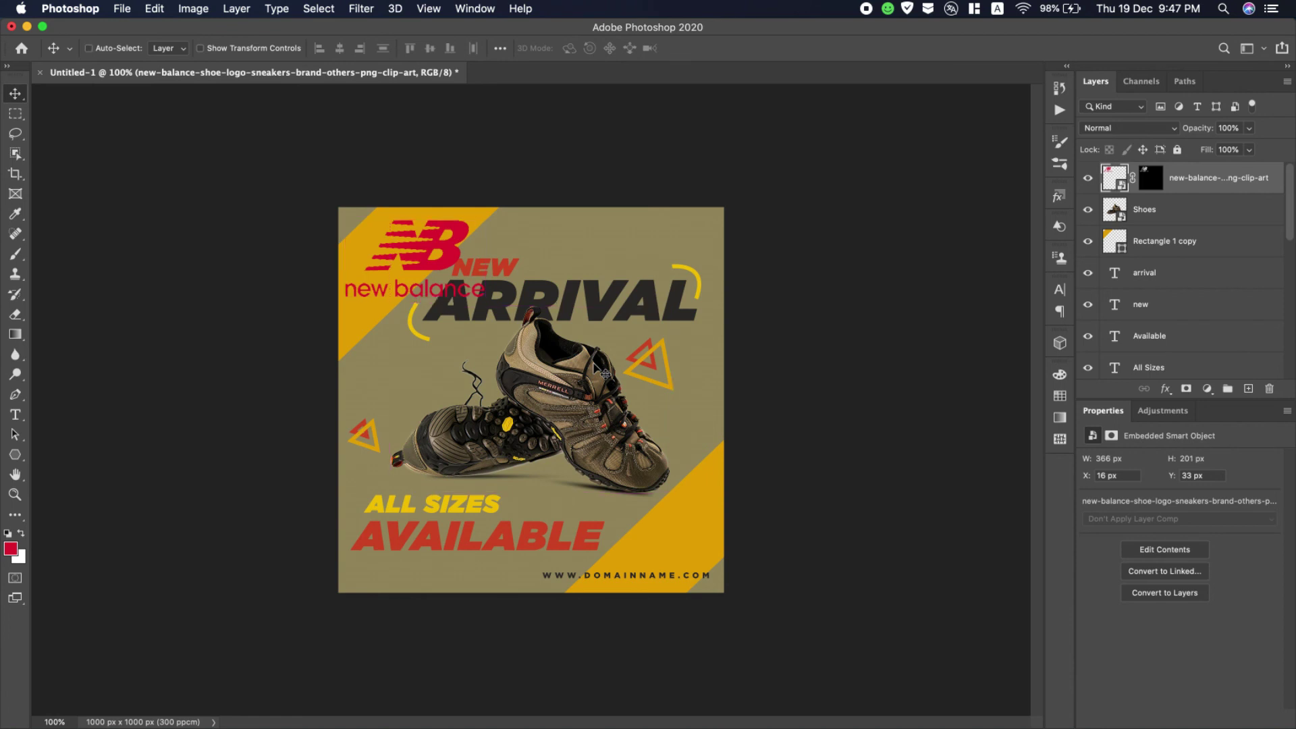
# Scale the masked logo to about 61.74% and fit it inside the upper left yellow stripe.
pyautogui.press('super')
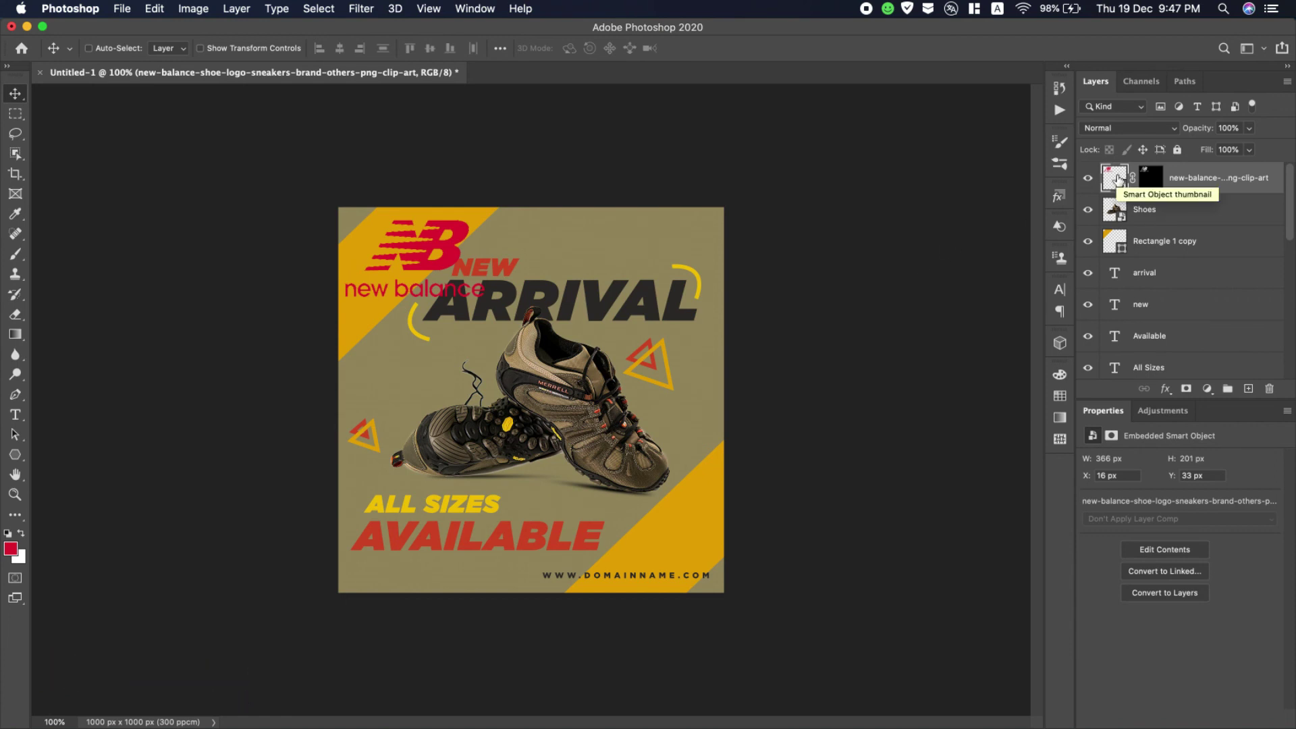
pyautogui.press('super+t')
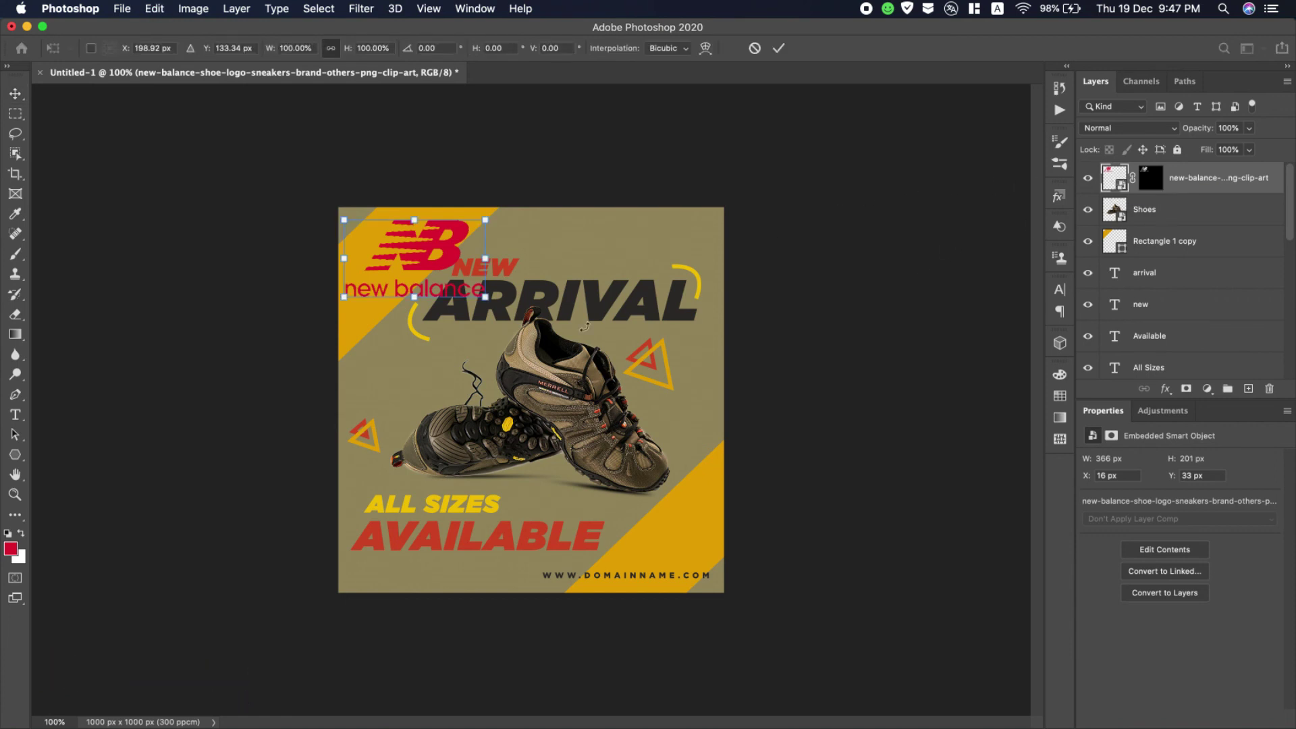
pyautogui.moveTo(486, 297); pyautogui.dragTo(391, 236)
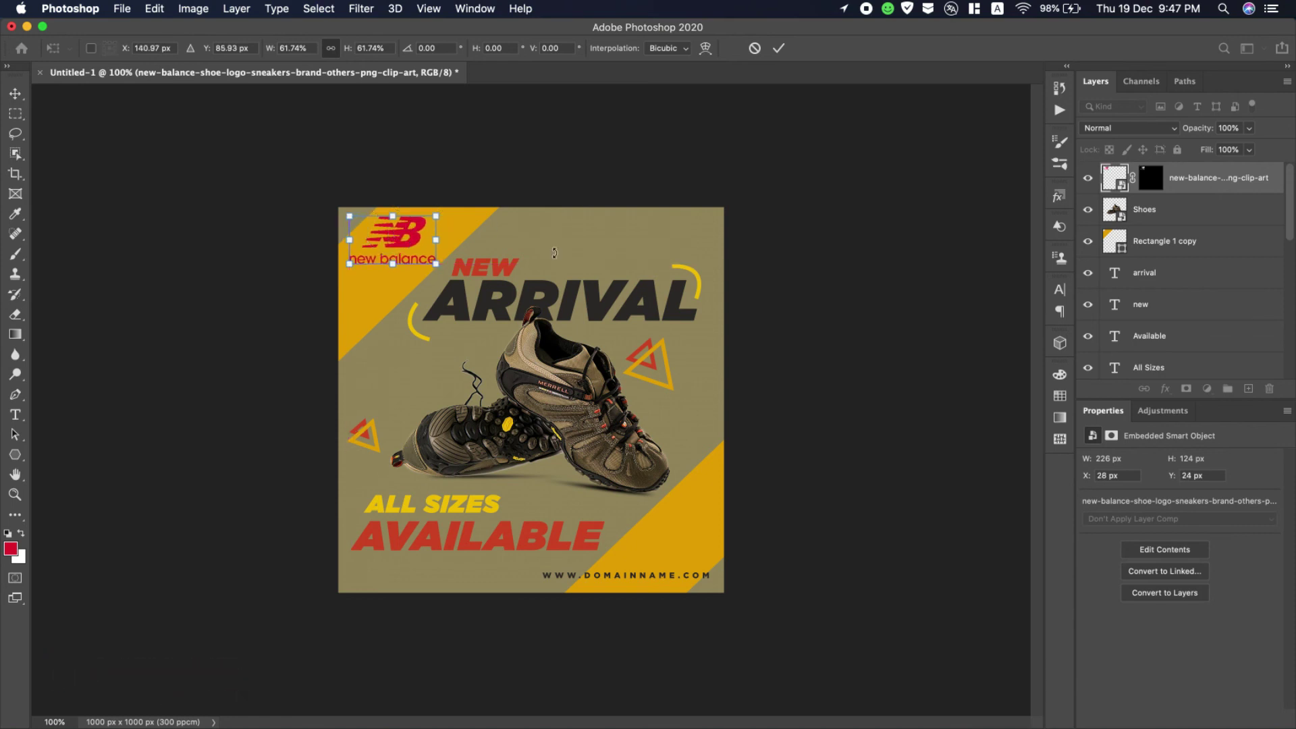
pyautogui.click(778, 48)
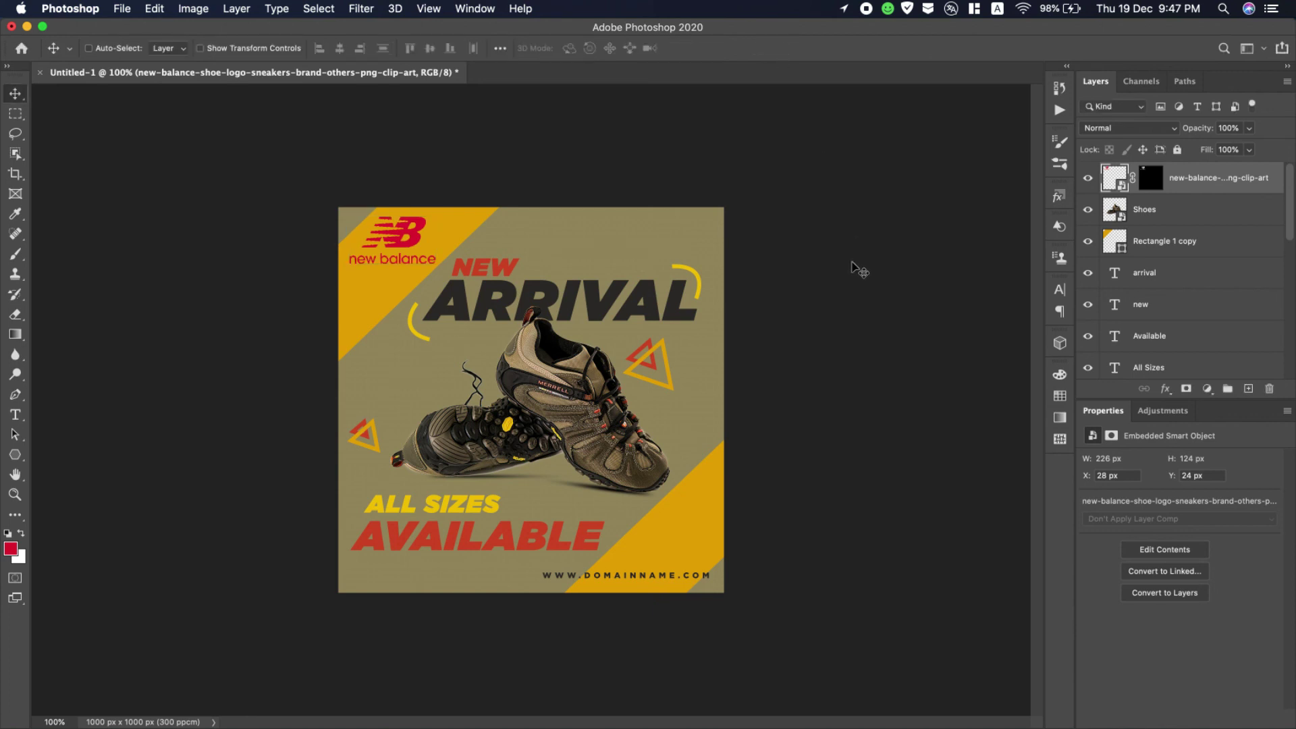
# Add a Hue/Saturation adjustment layer clipped to the new balance logo layer.
pyautogui.click(1207, 388)
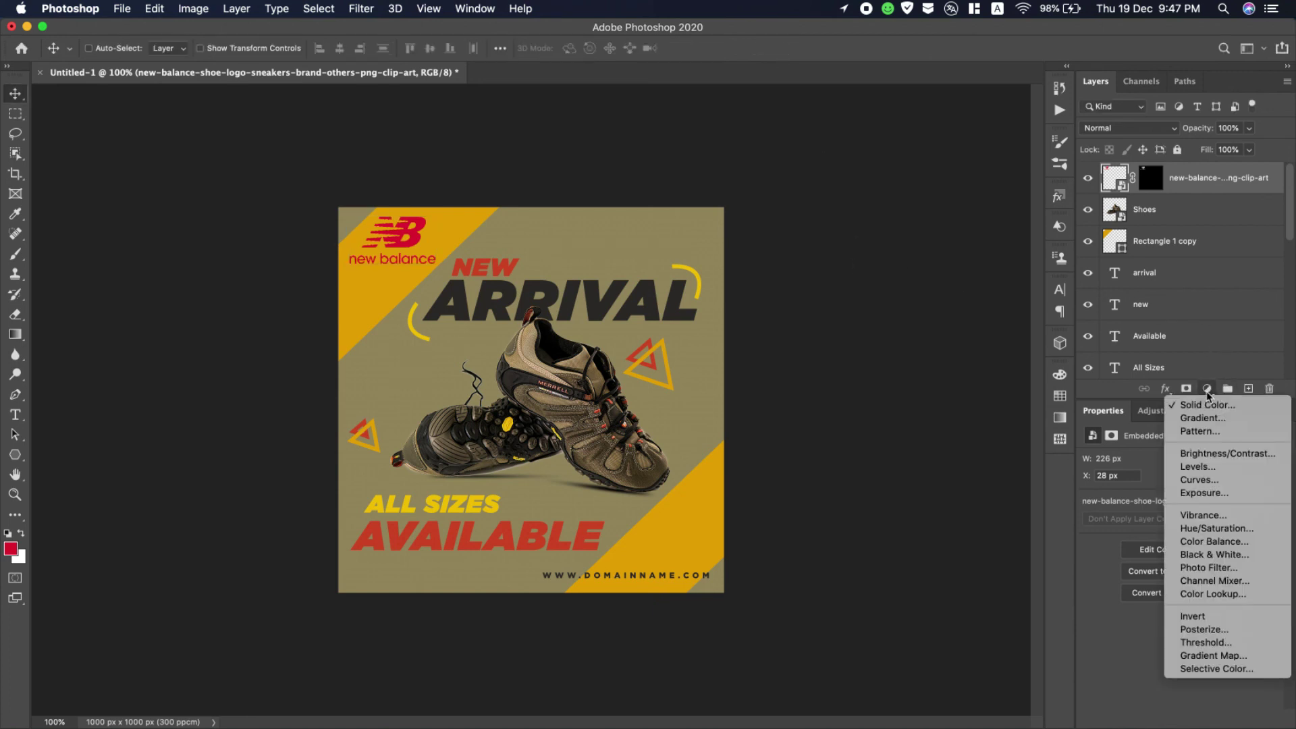
pyautogui.click(1216, 528)
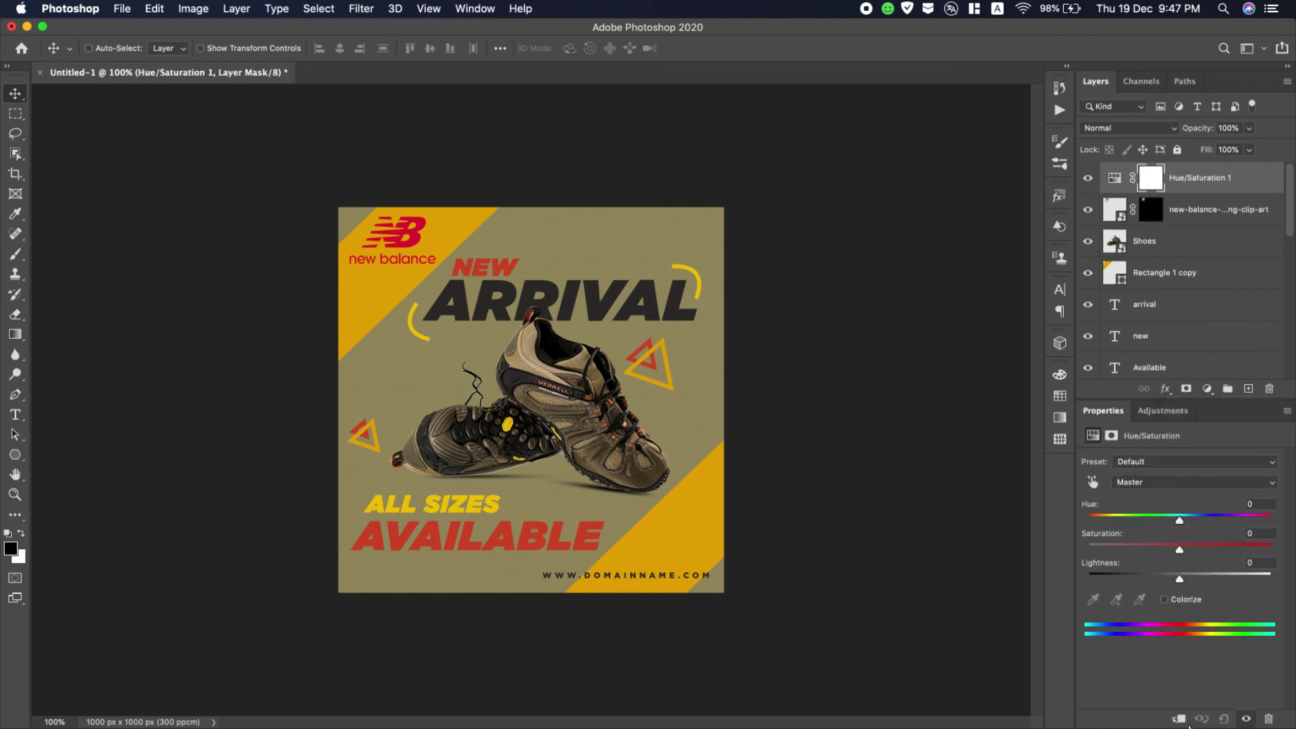
pyautogui.click(1180, 719)
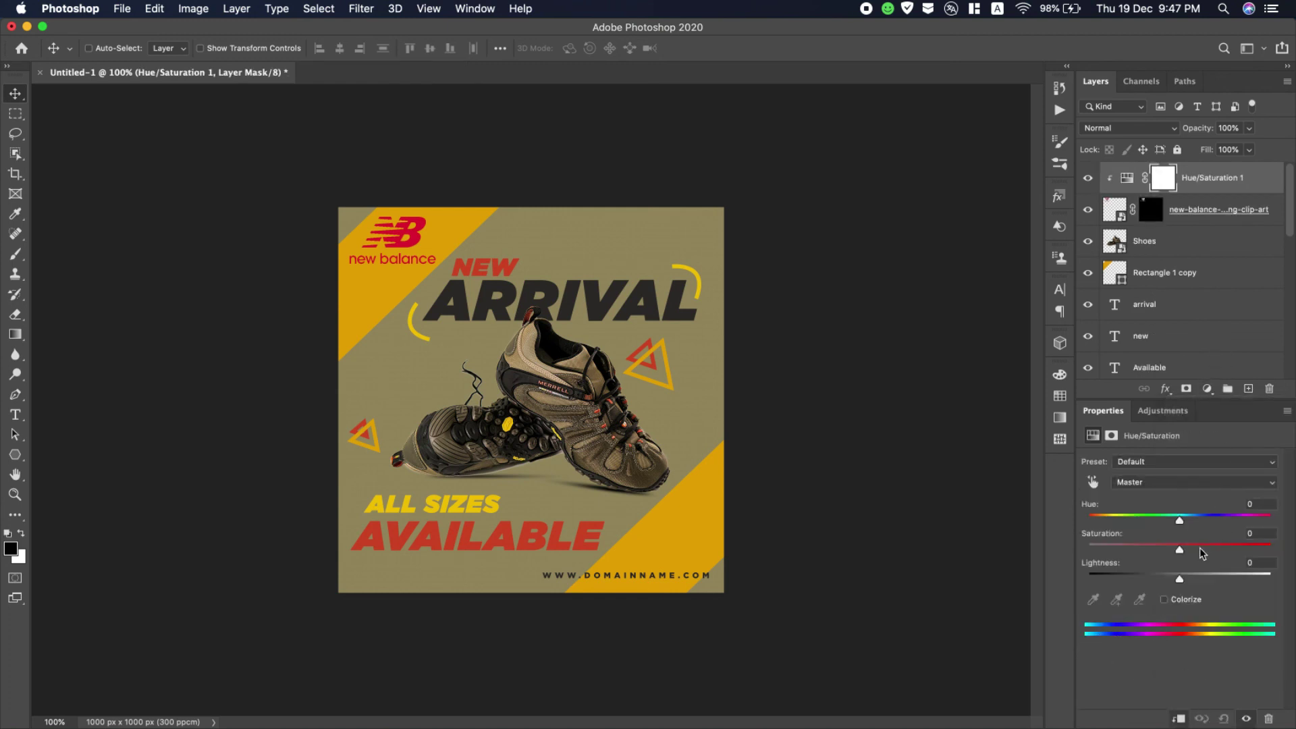
# Target the logo's Reds in the Hue/Saturation adjustment and shift their hue to about +75.
pyautogui.click(1094, 484)
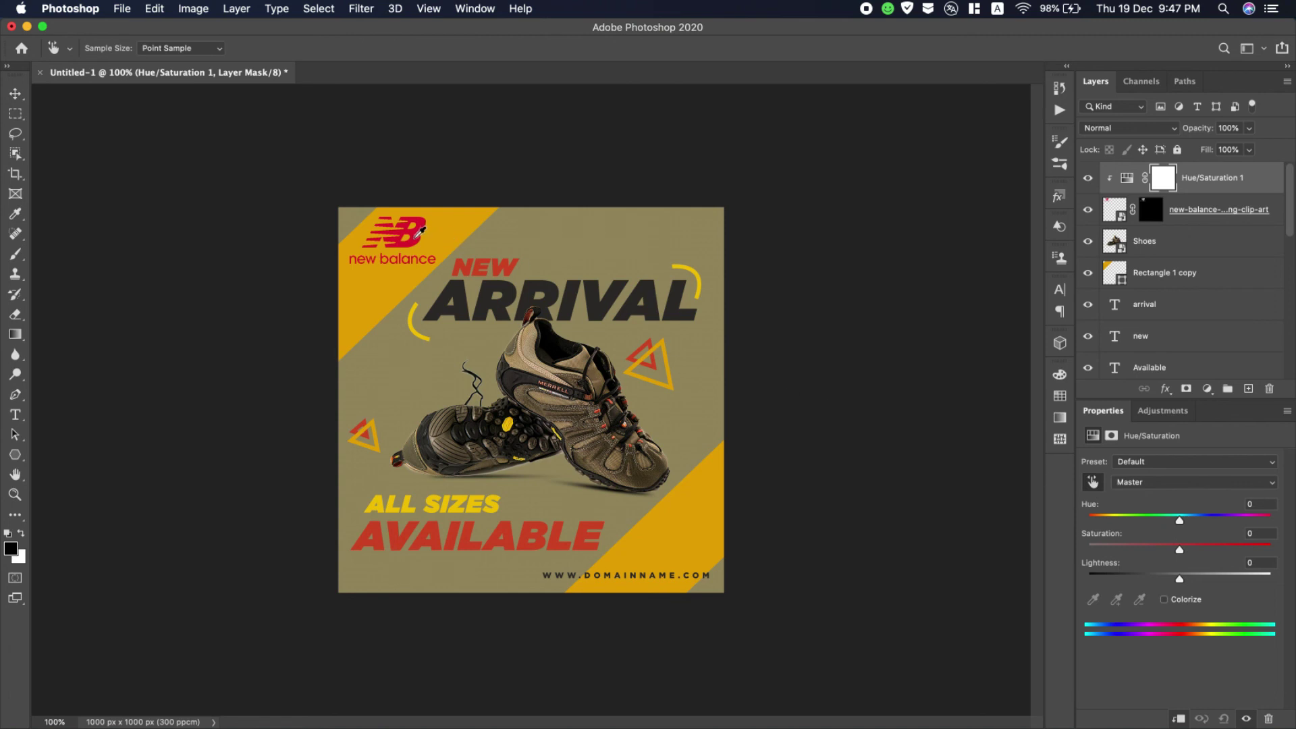
pyautogui.click(421, 229)
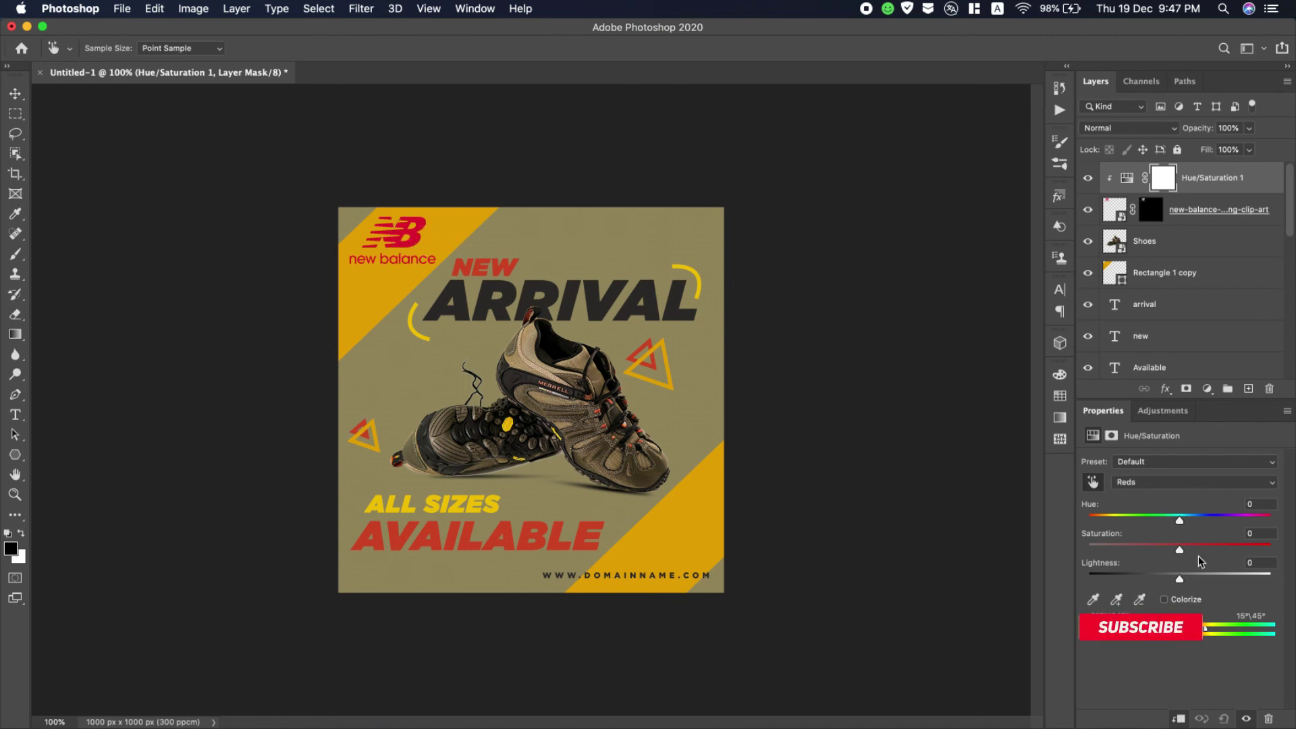
pyautogui.moveTo(1179, 521); pyautogui.dragTo(1234, 537)
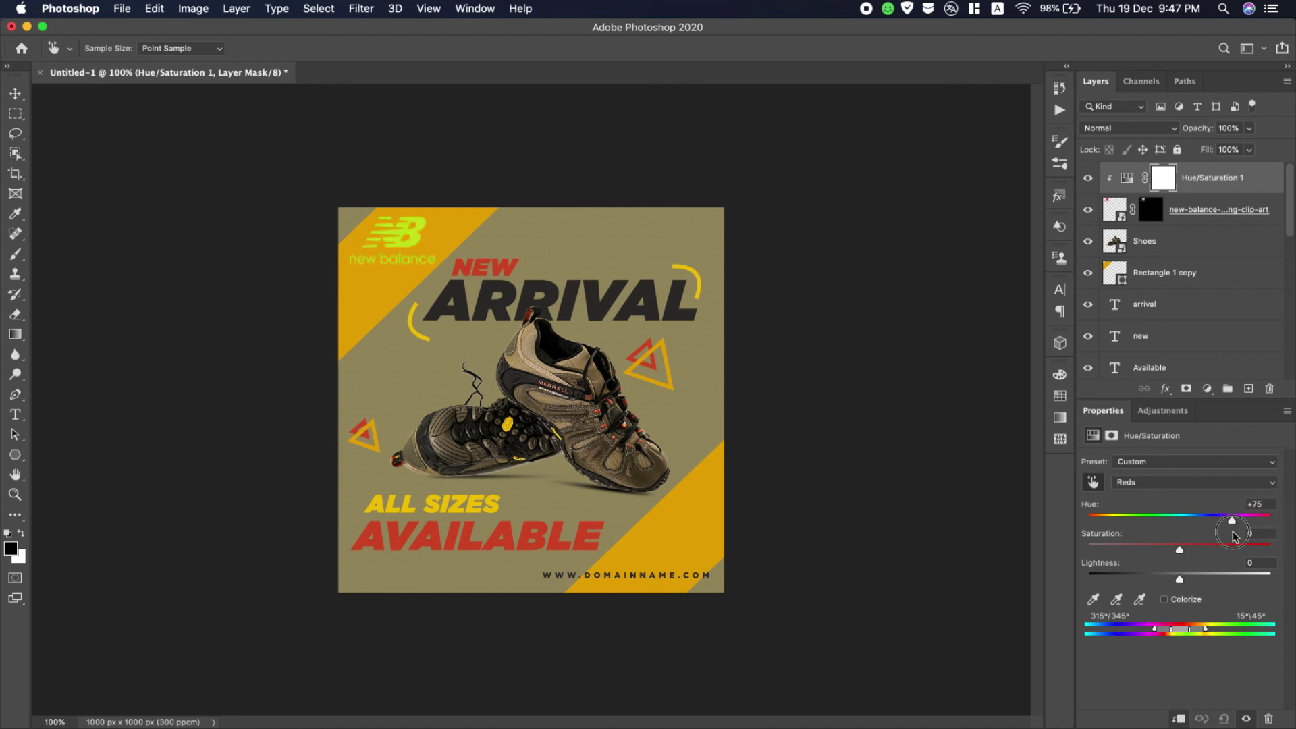
pyautogui.click(1167, 599)
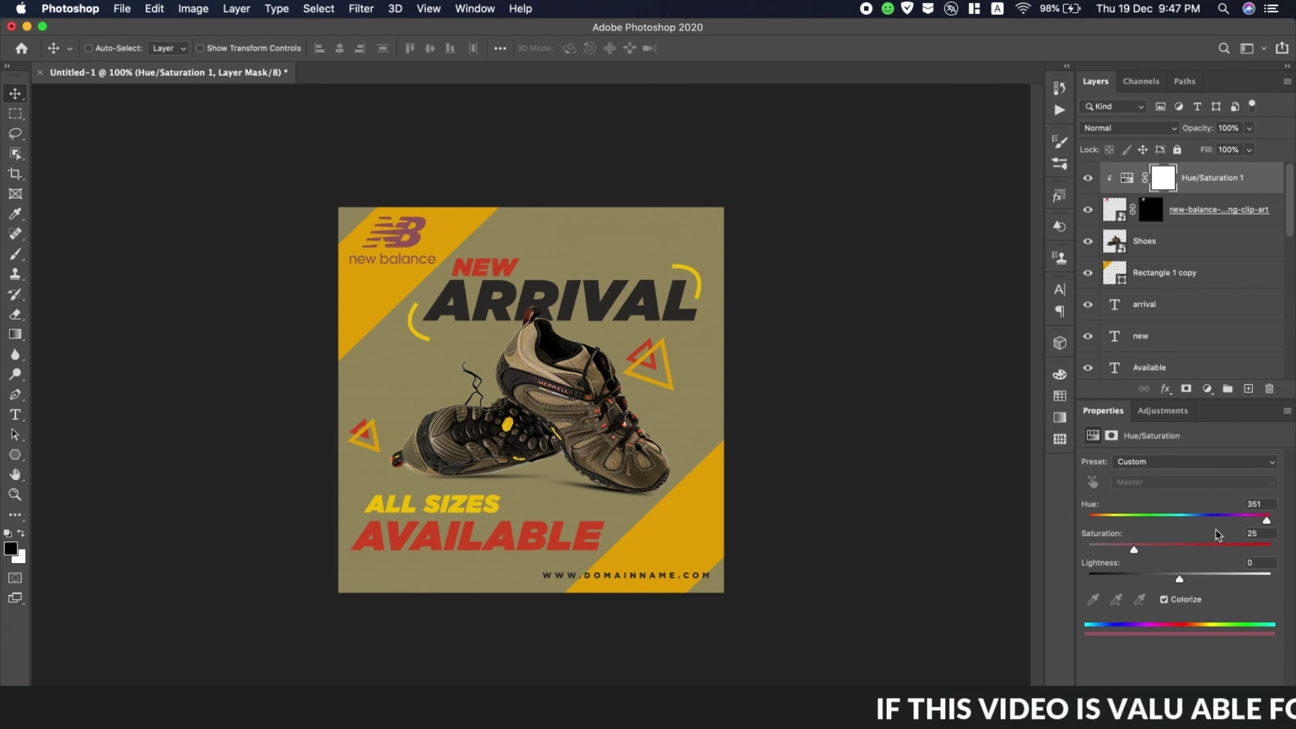
pyautogui.moveTo(1258, 522); pyautogui.dragTo(1196, 540)
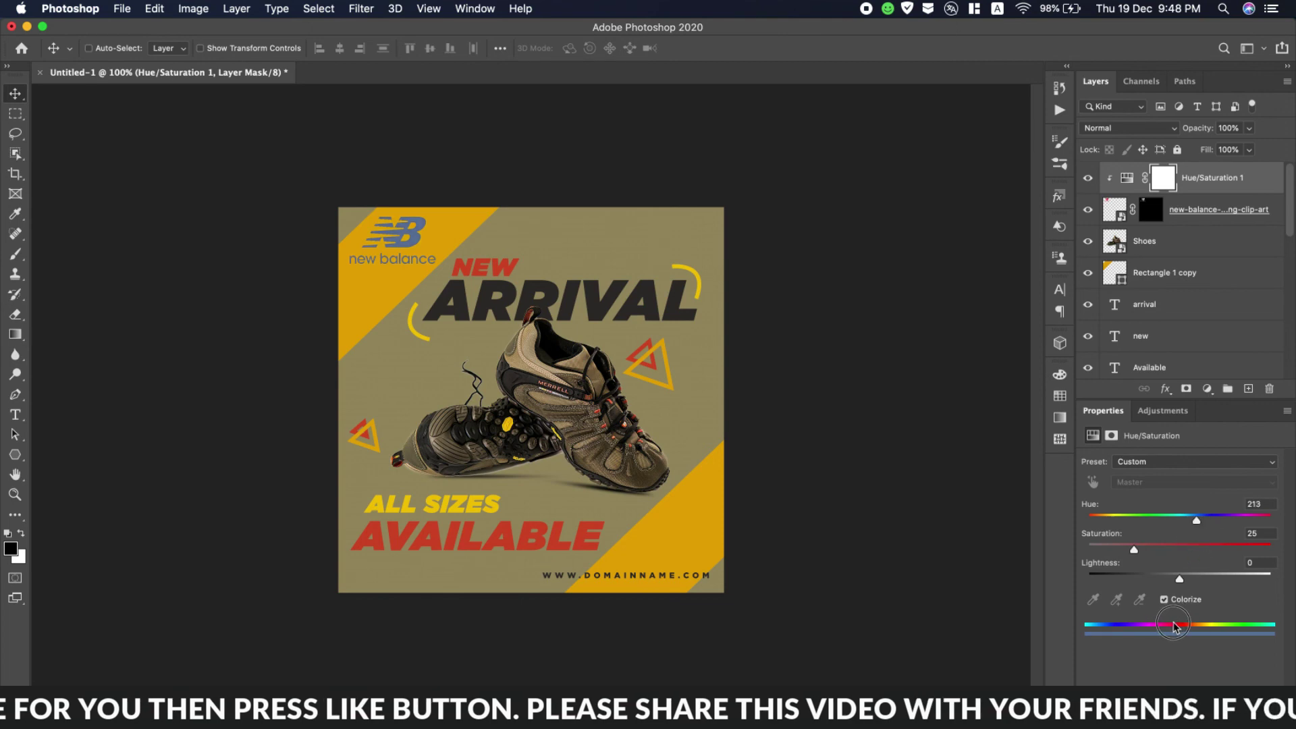
pyautogui.click(1165, 601)
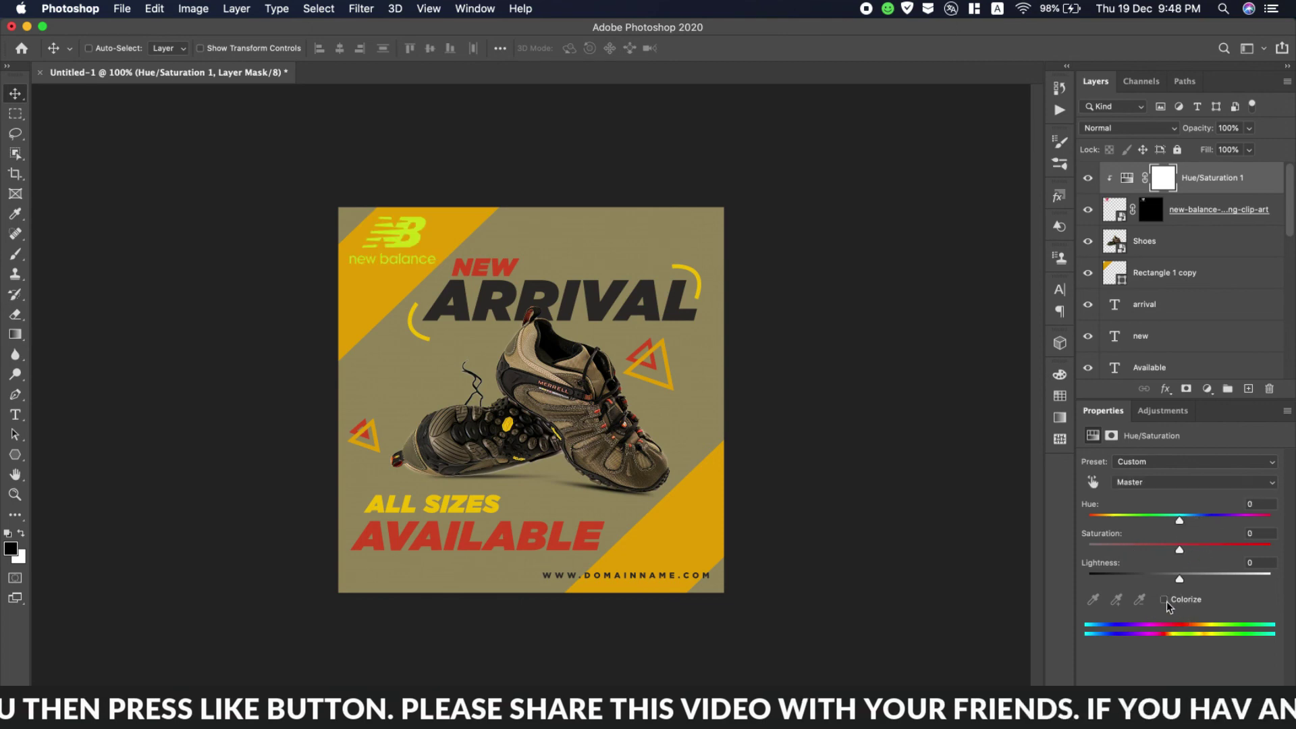
# Recolor the logo's Reds to dark green in the Hue/Saturation adjustment, with saturation about -67, lightness about -59 and a shifted hue.
pyautogui.click(1093, 483)
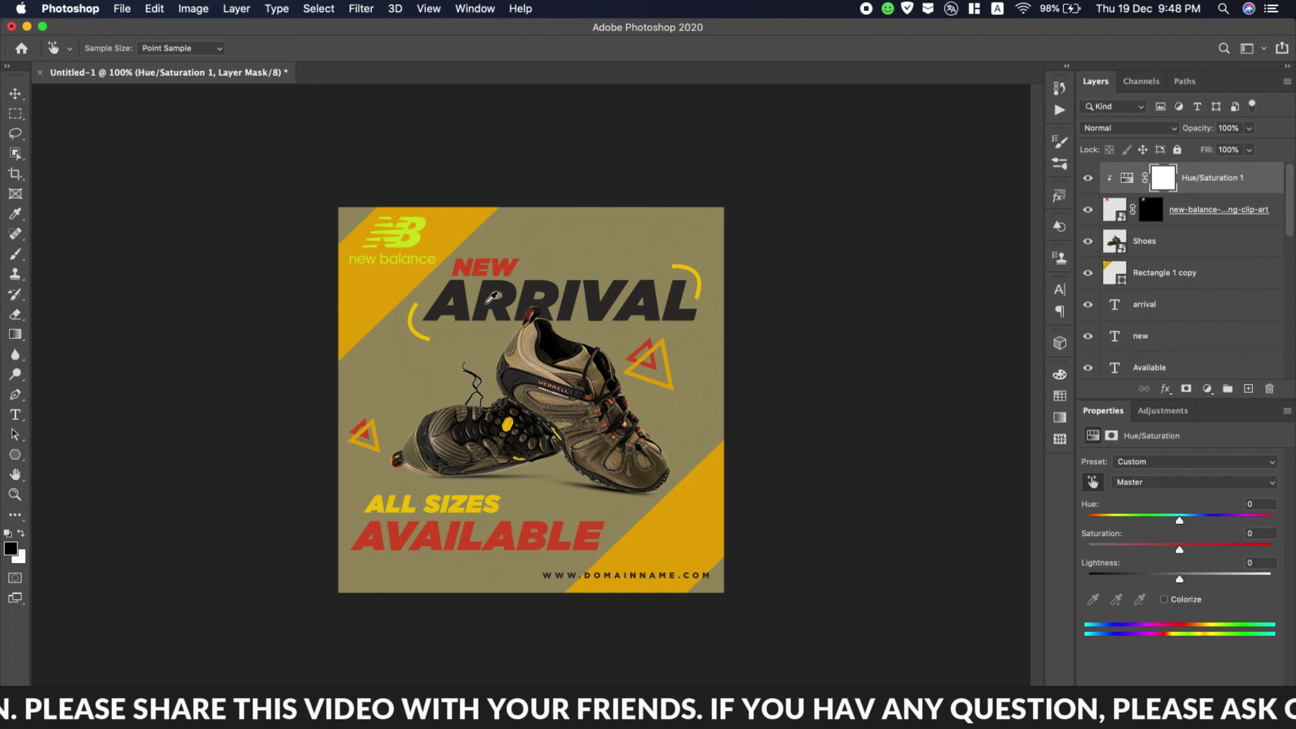
pyautogui.click(488, 298)
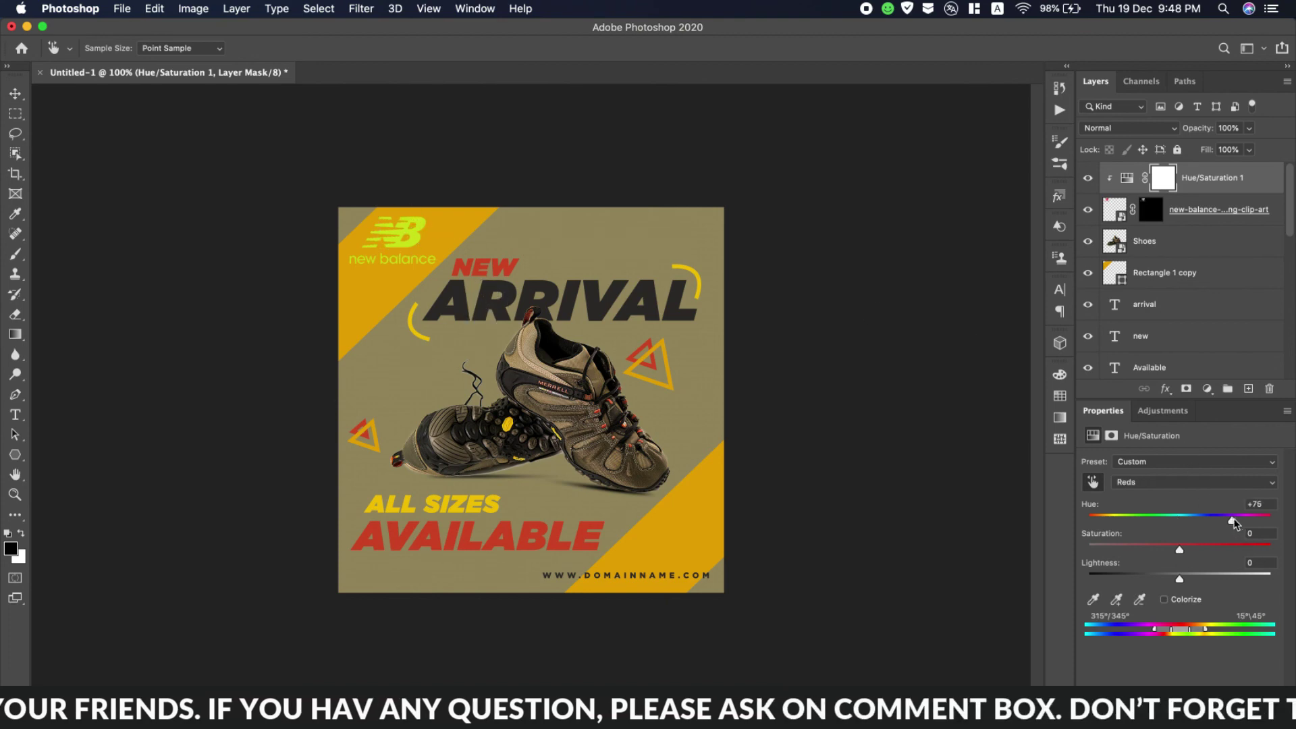
pyautogui.moveTo(1231, 521); pyautogui.dragTo(1205, 521)
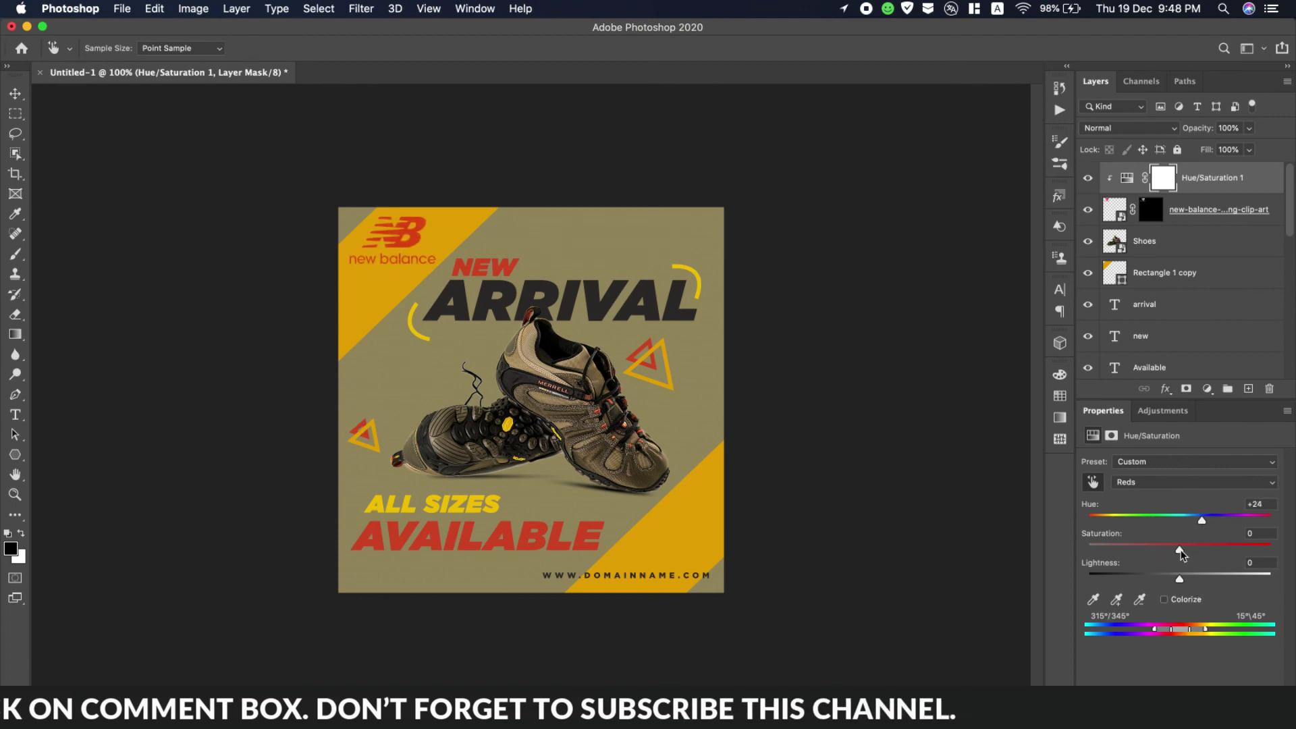
pyautogui.moveTo(1165, 552); pyautogui.dragTo(1112, 551)
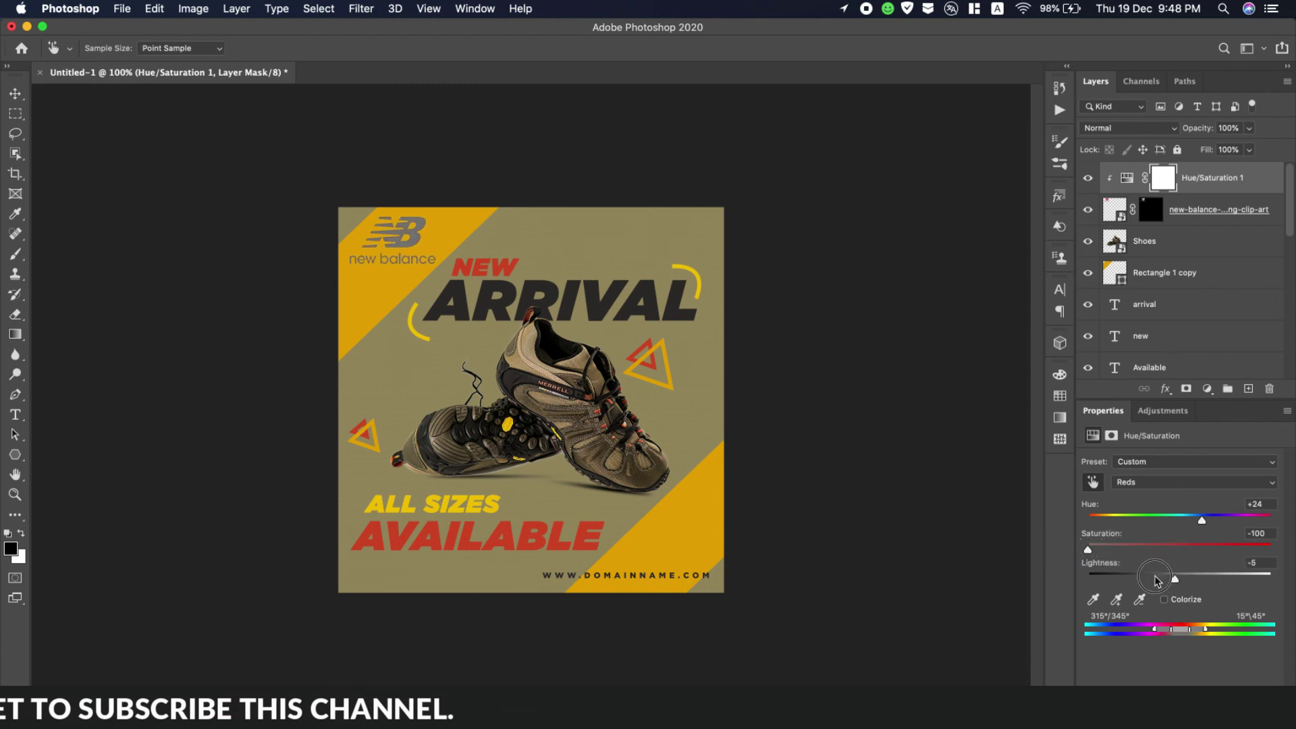
pyautogui.moveTo(1158, 581); pyautogui.dragTo(1123, 580)
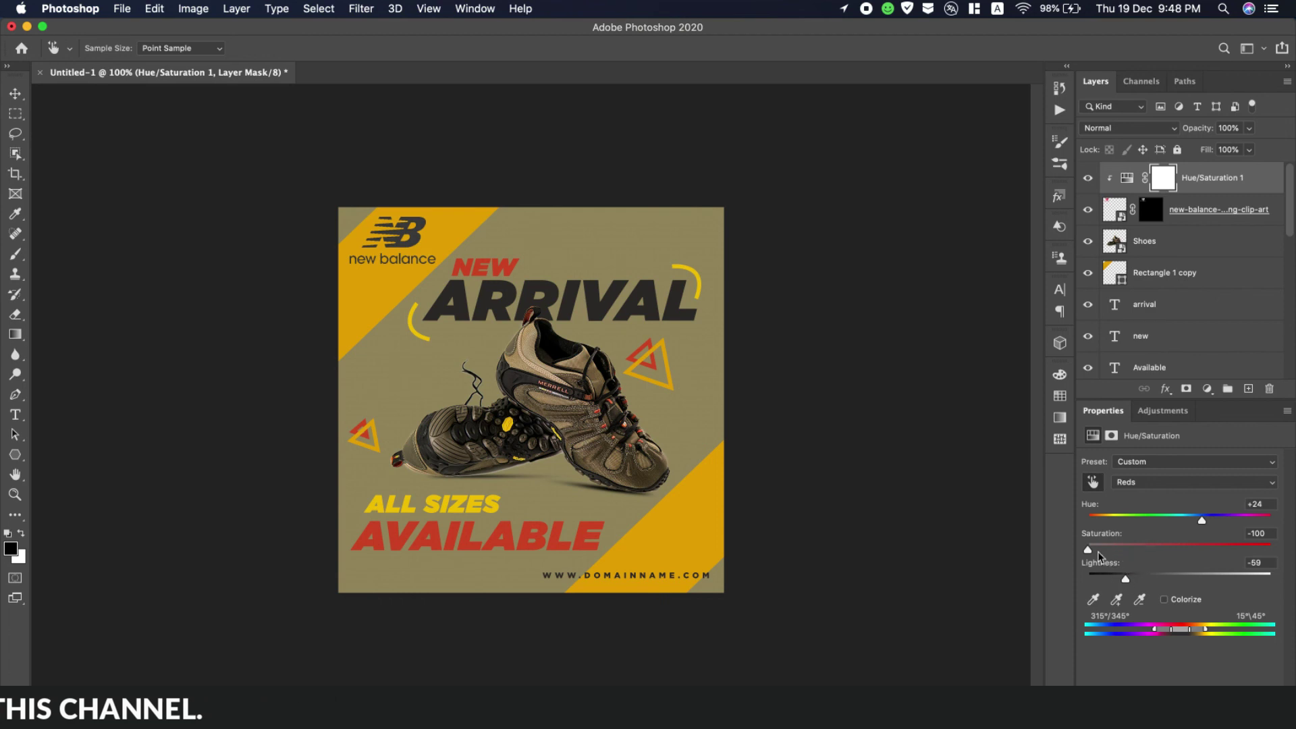
pyautogui.moveTo(1126, 554); pyautogui.dragTo(1118, 553)
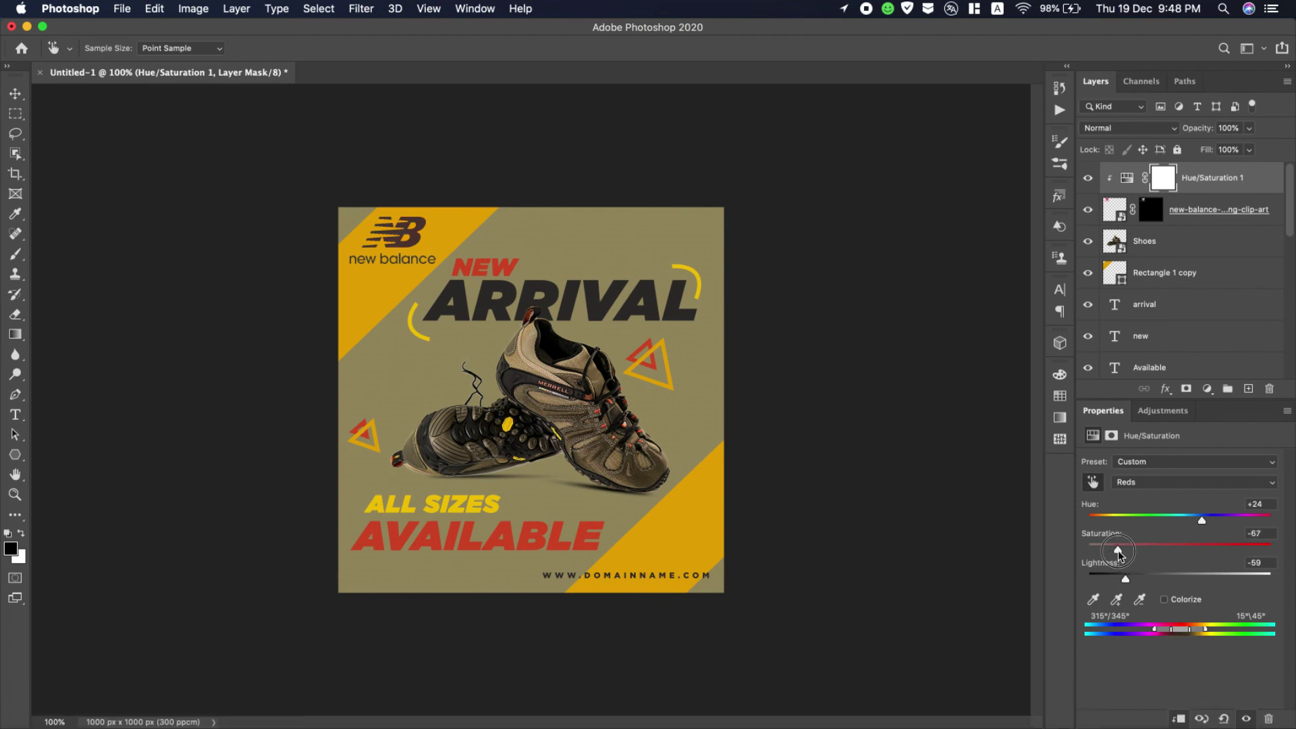
pyautogui.moveTo(1203, 521); pyautogui.dragTo(1257, 525)
pyautogui.click(1190, 247)
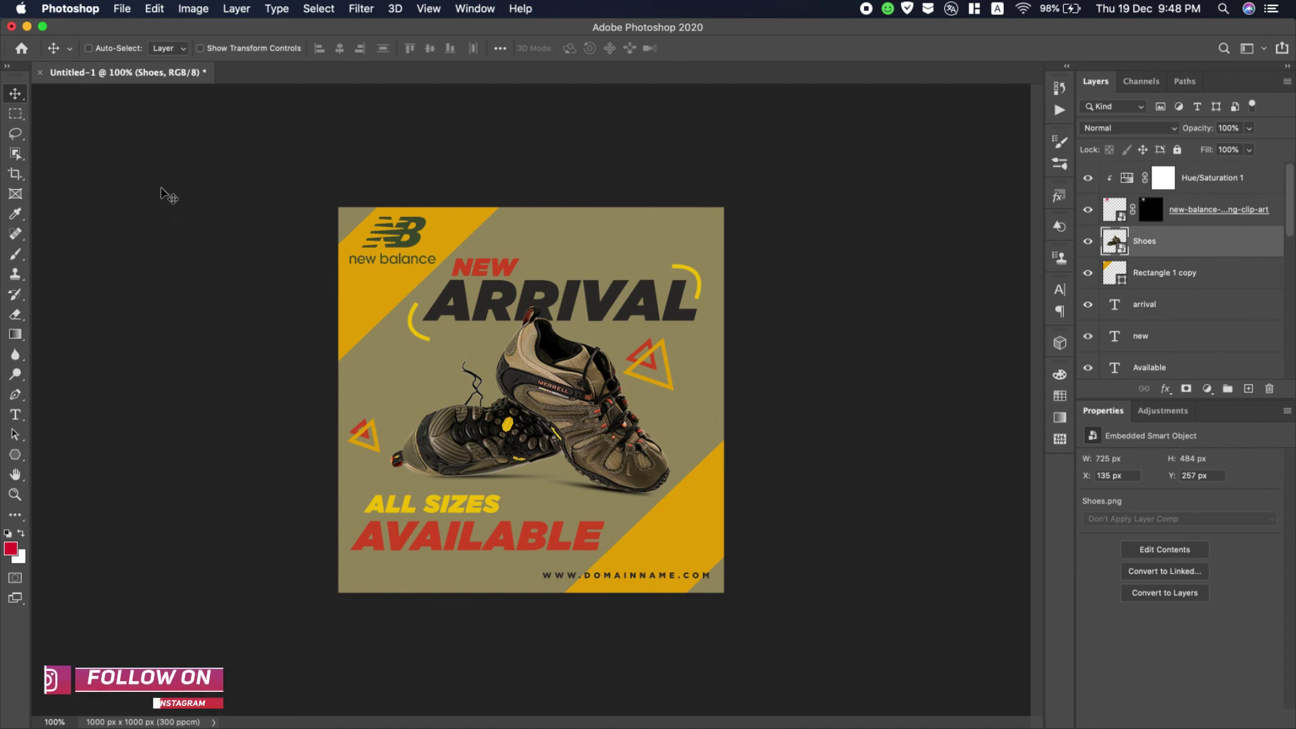
# Save a JPEG copy of the poster to the Desktop as Shoe Banner.jpg at Maximum quality.
pyautogui.click(122, 14)
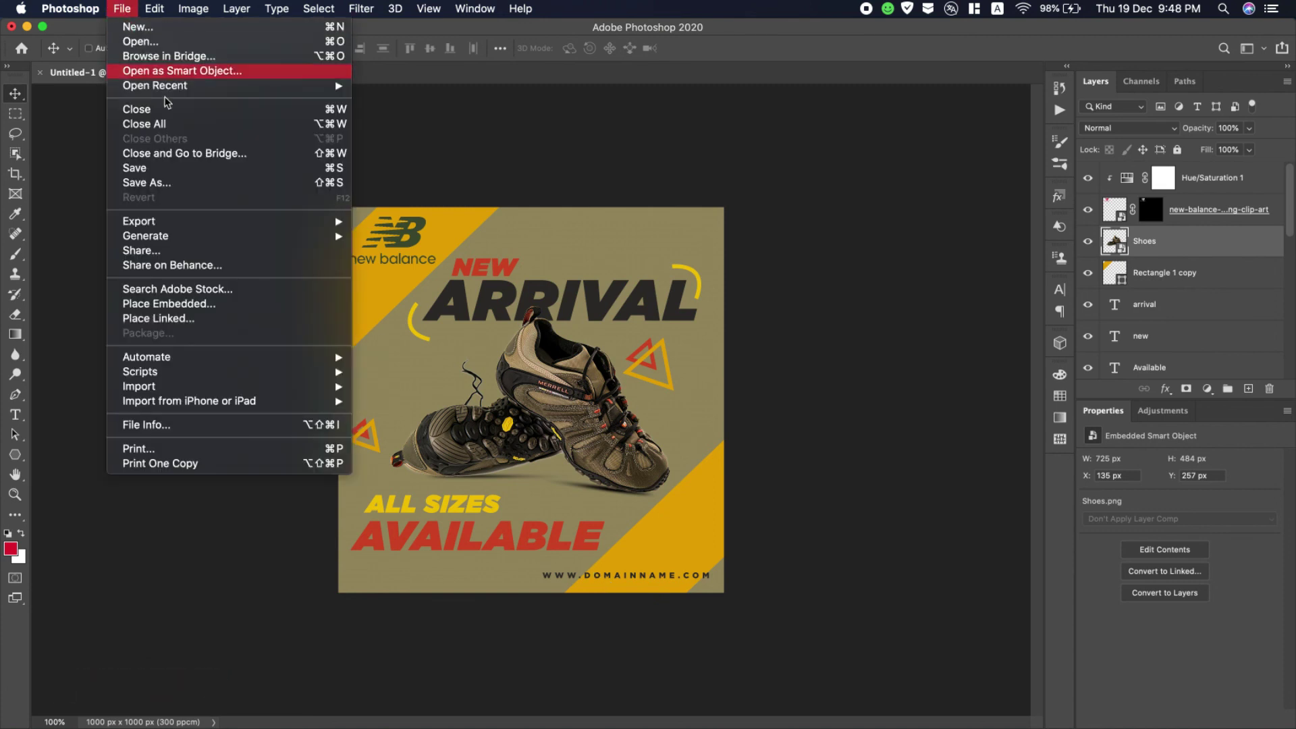
pyautogui.click(196, 186)
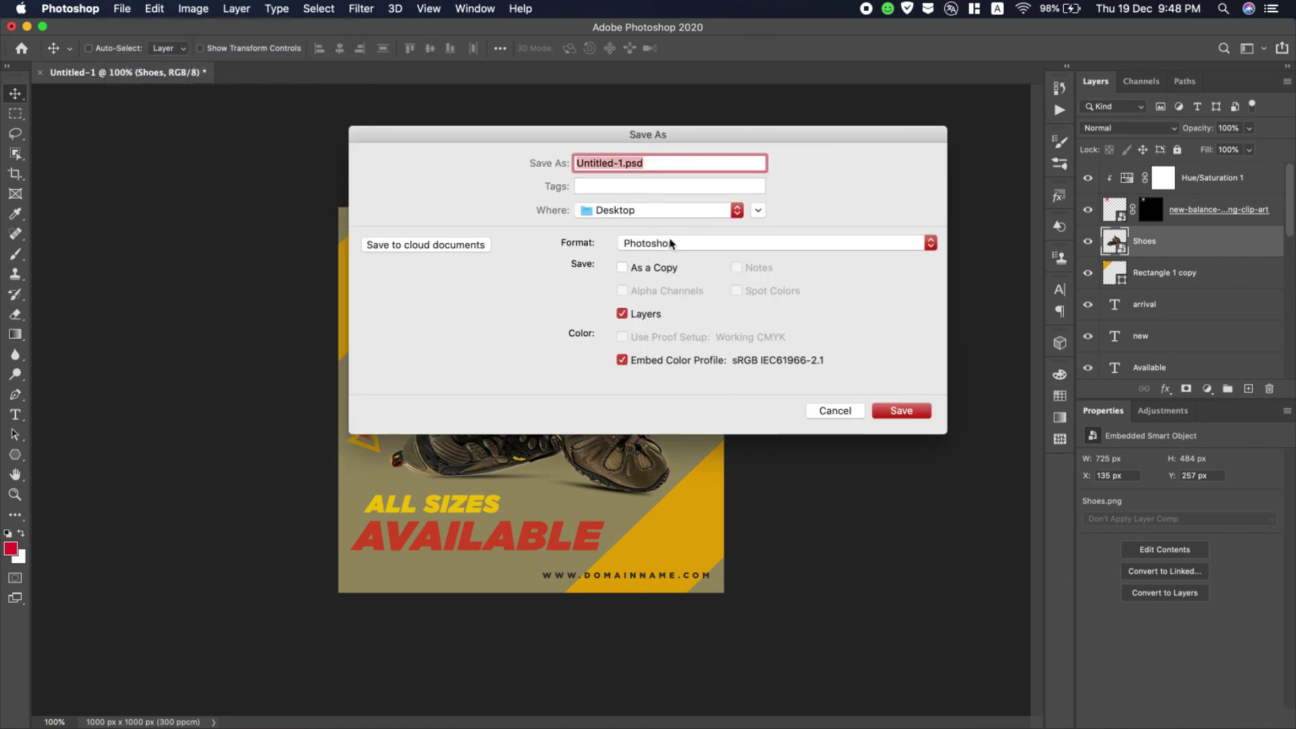
pyautogui.click(686, 241)
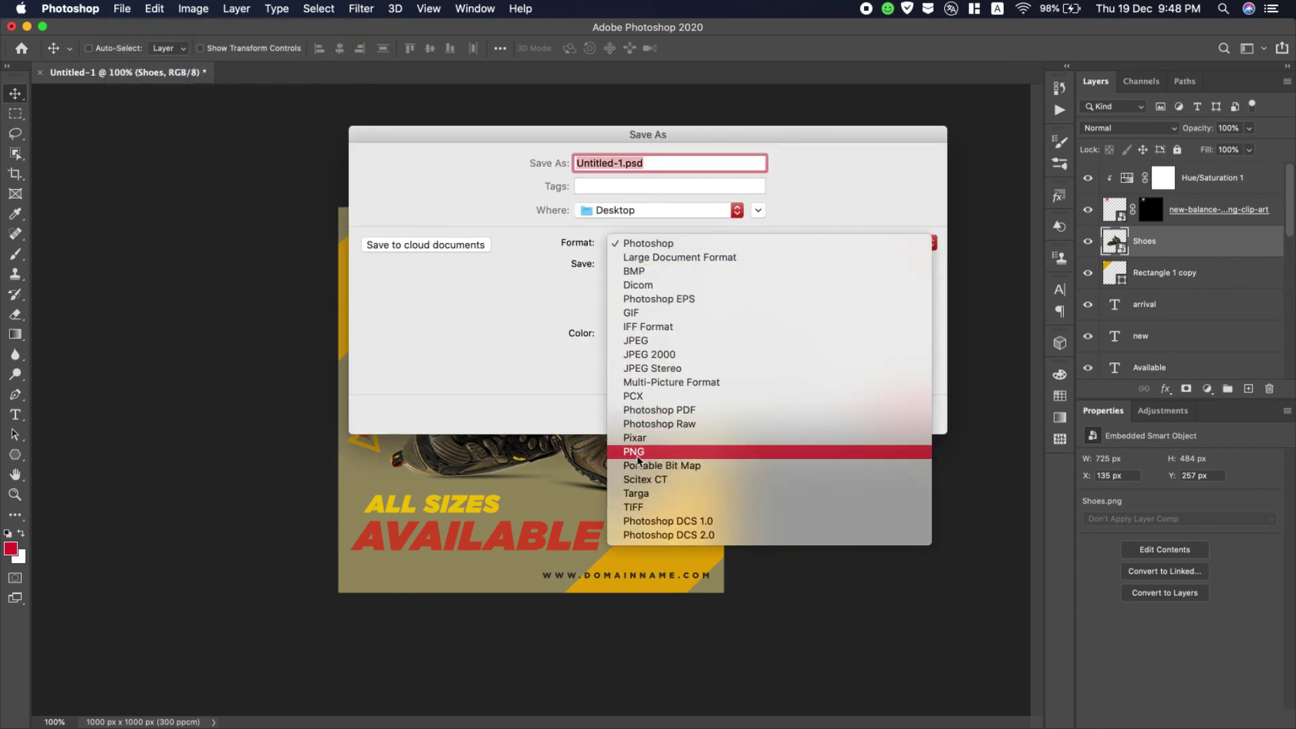
pyautogui.click(647, 340)
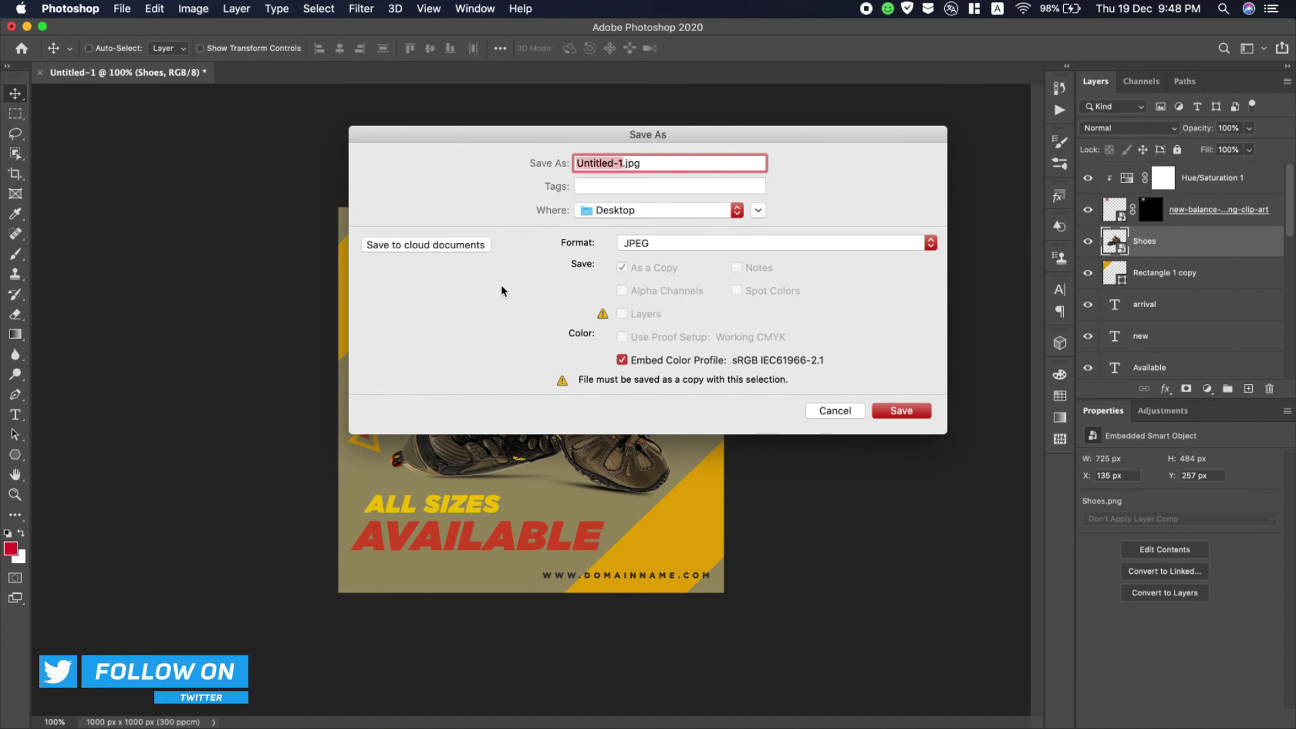
pyautogui.write('Shoe Banner')
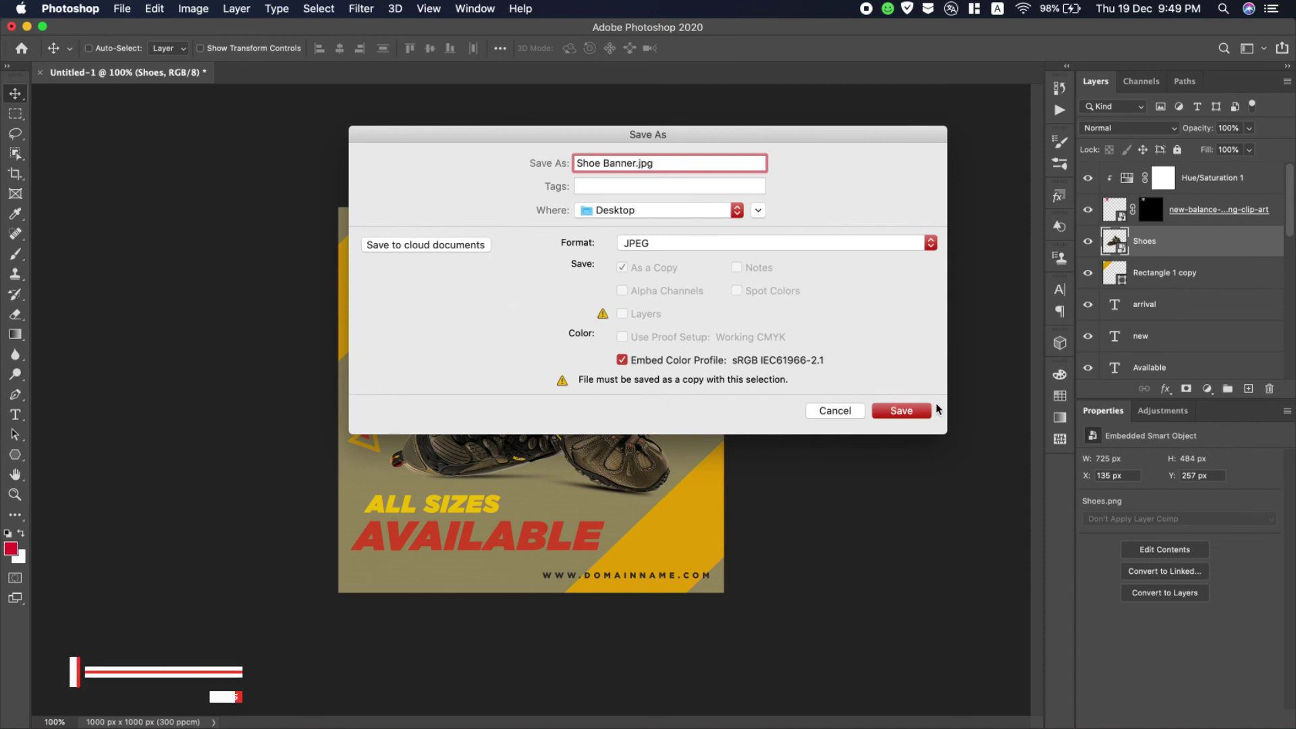
pyautogui.click(899, 409)
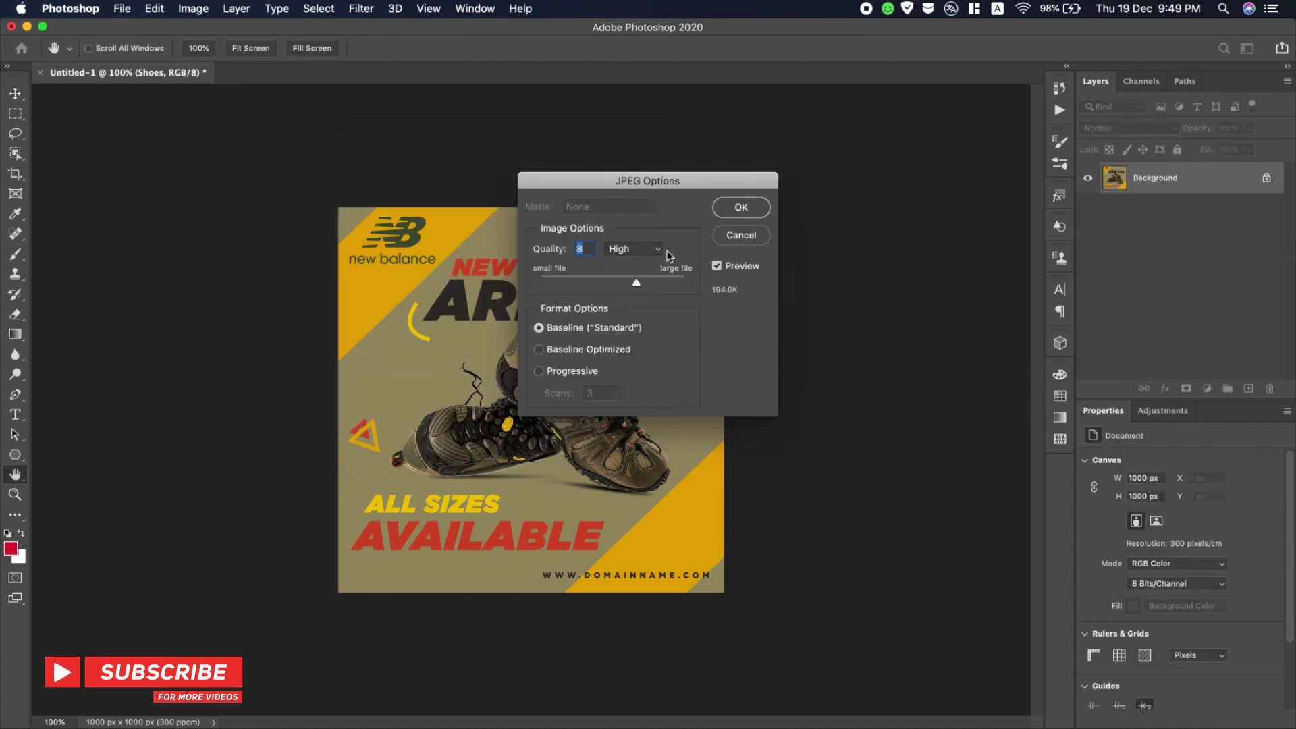
pyautogui.moveTo(635, 284); pyautogui.dragTo(685, 284)
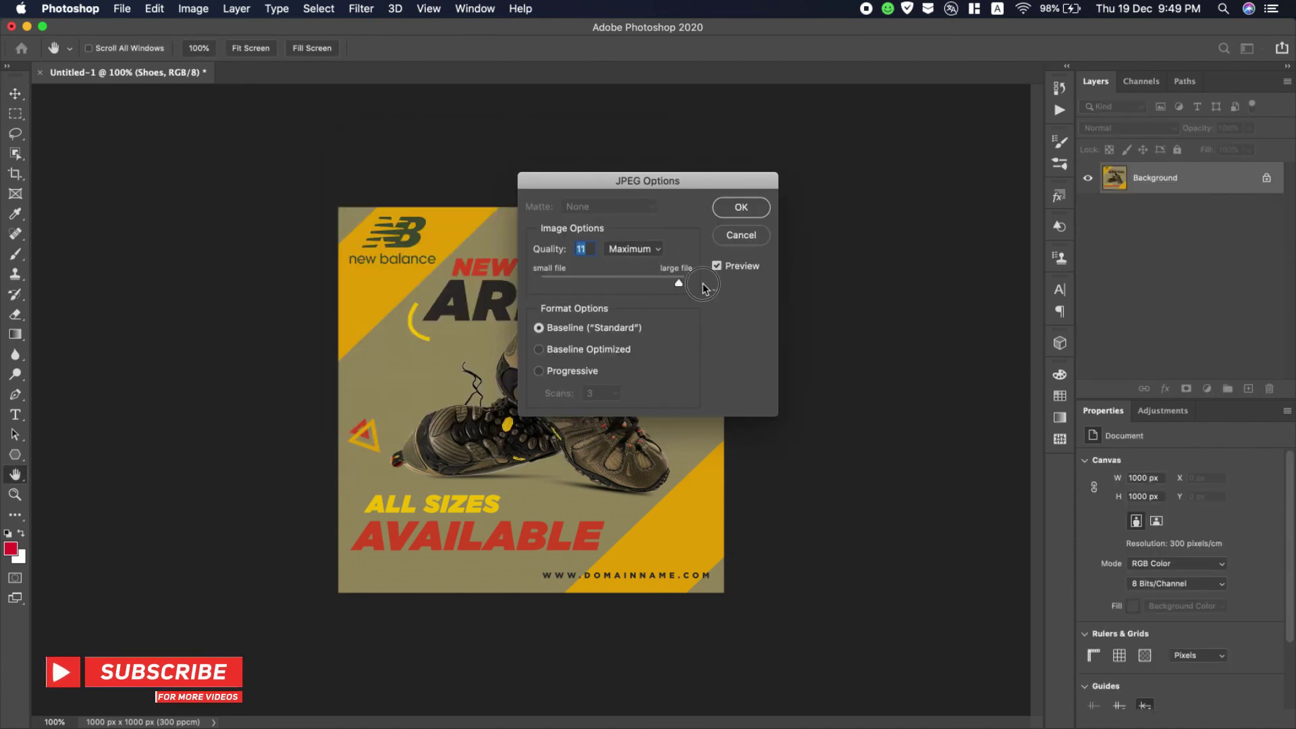
pyautogui.click(741, 207)
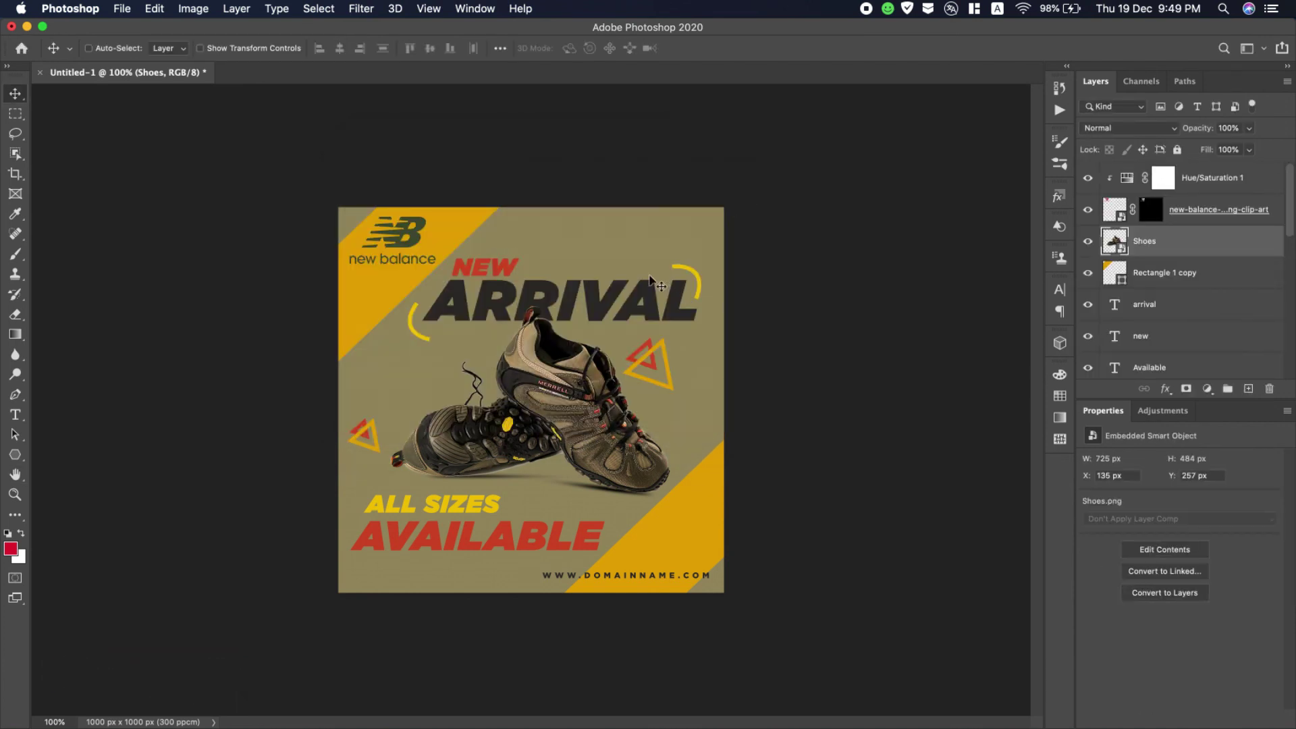